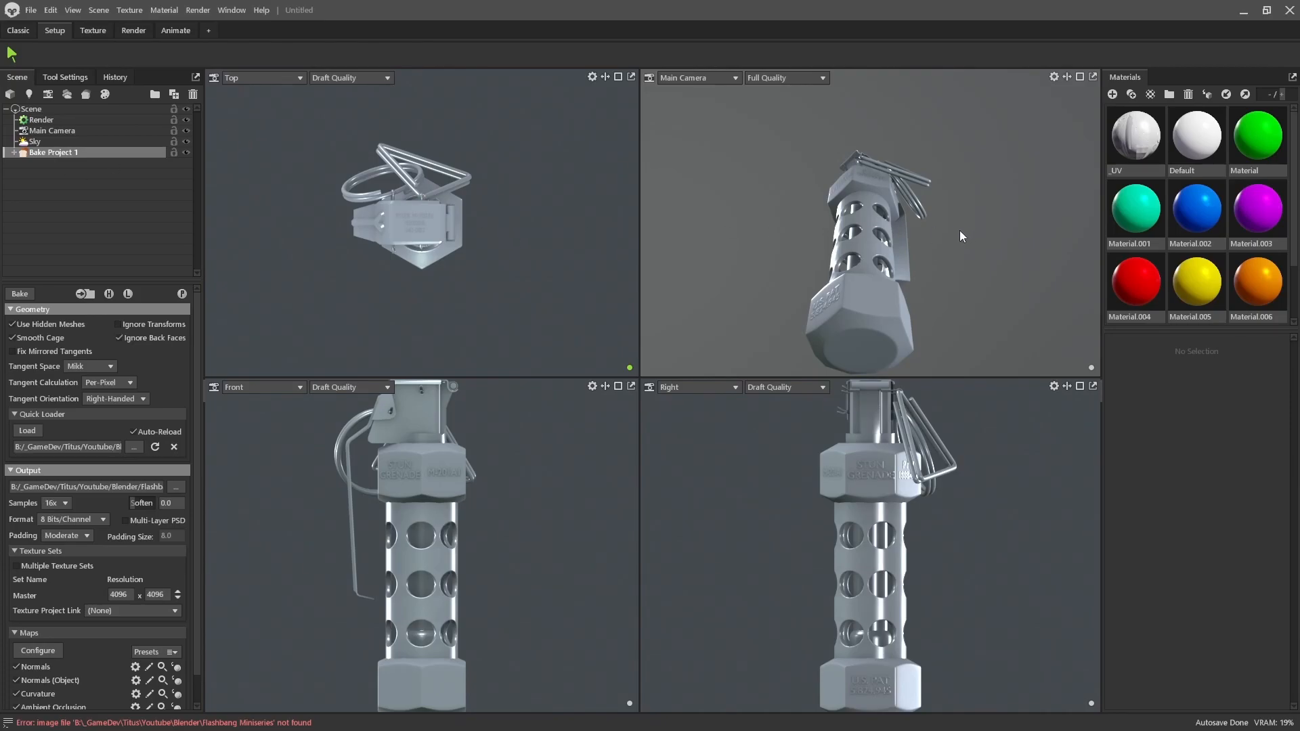
# - Inspect the grenade model in the Classic layout and the five baked texture maps in the bake folder
pyautogui.moveTo(961, 203); pyautogui.dragTo(966, 310)
pyautogui.click(19, 31)
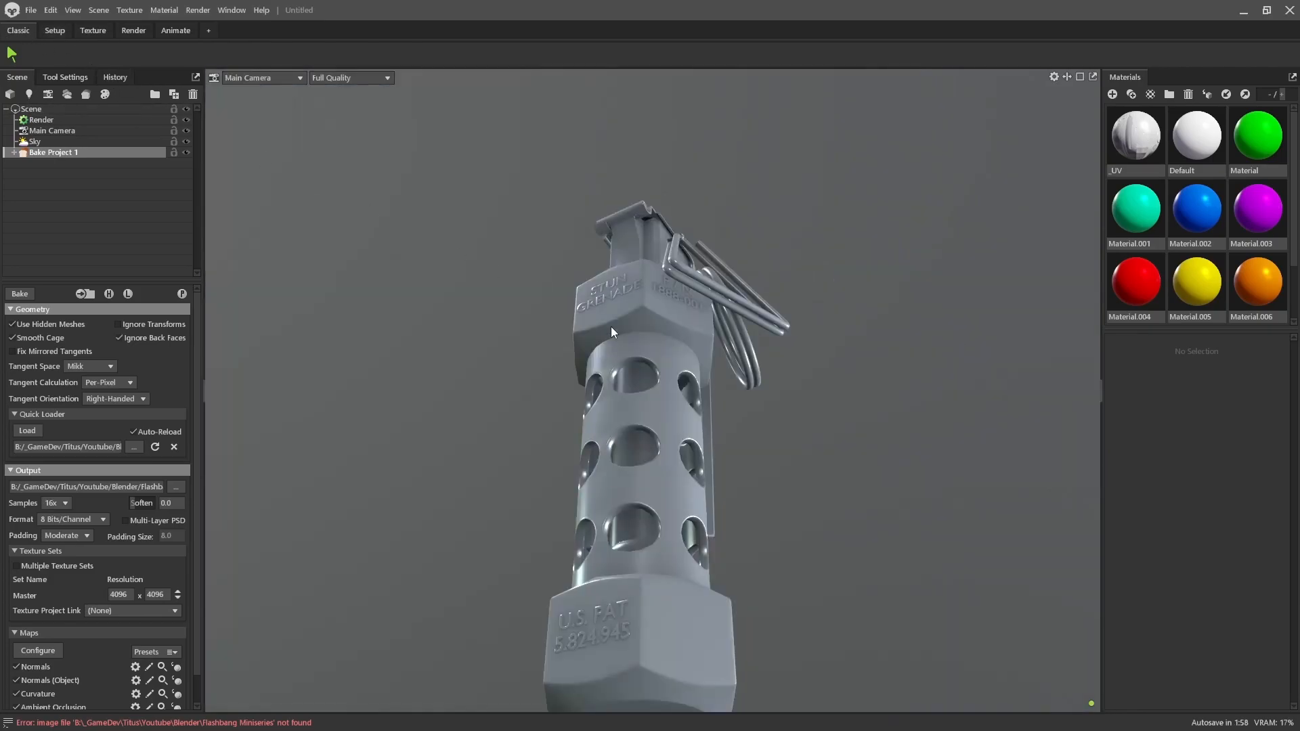
pyautogui.moveTo(694, 295); pyautogui.dragTo(643, 348)
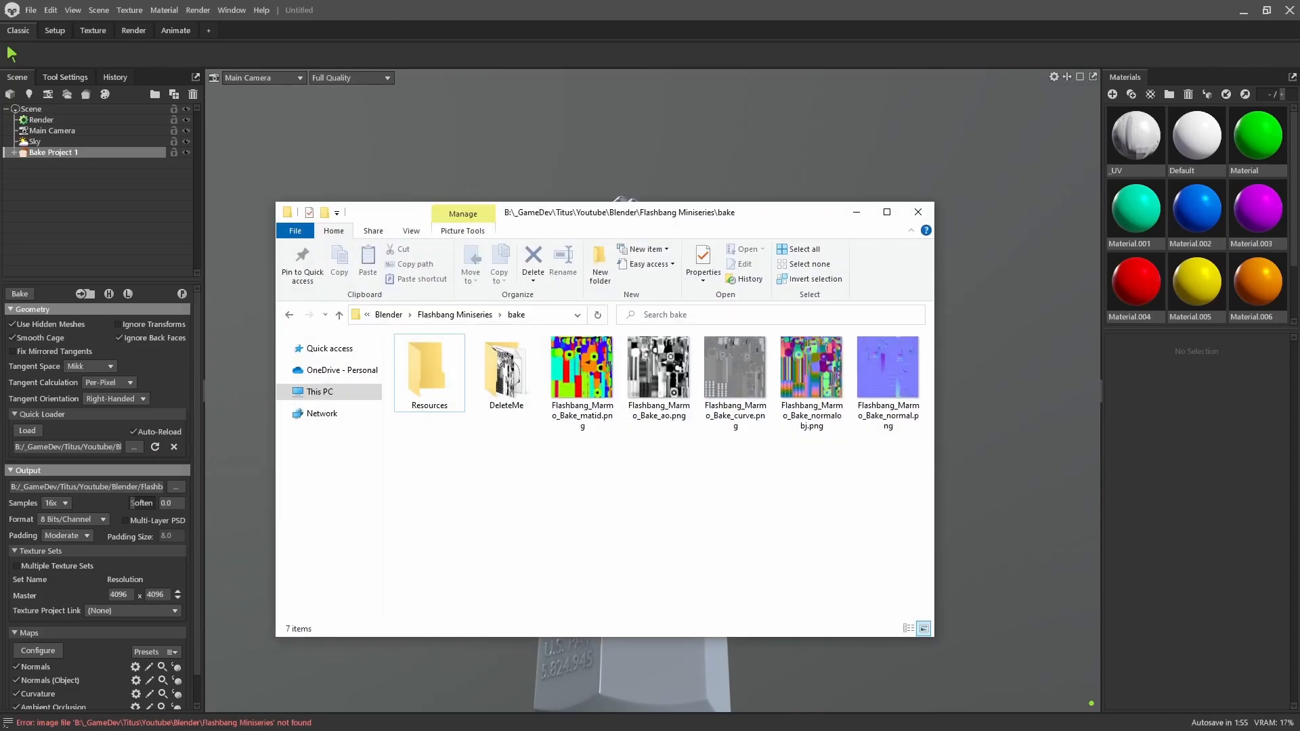
pyautogui.moveTo(585, 460); pyautogui.dragTo(884, 372)
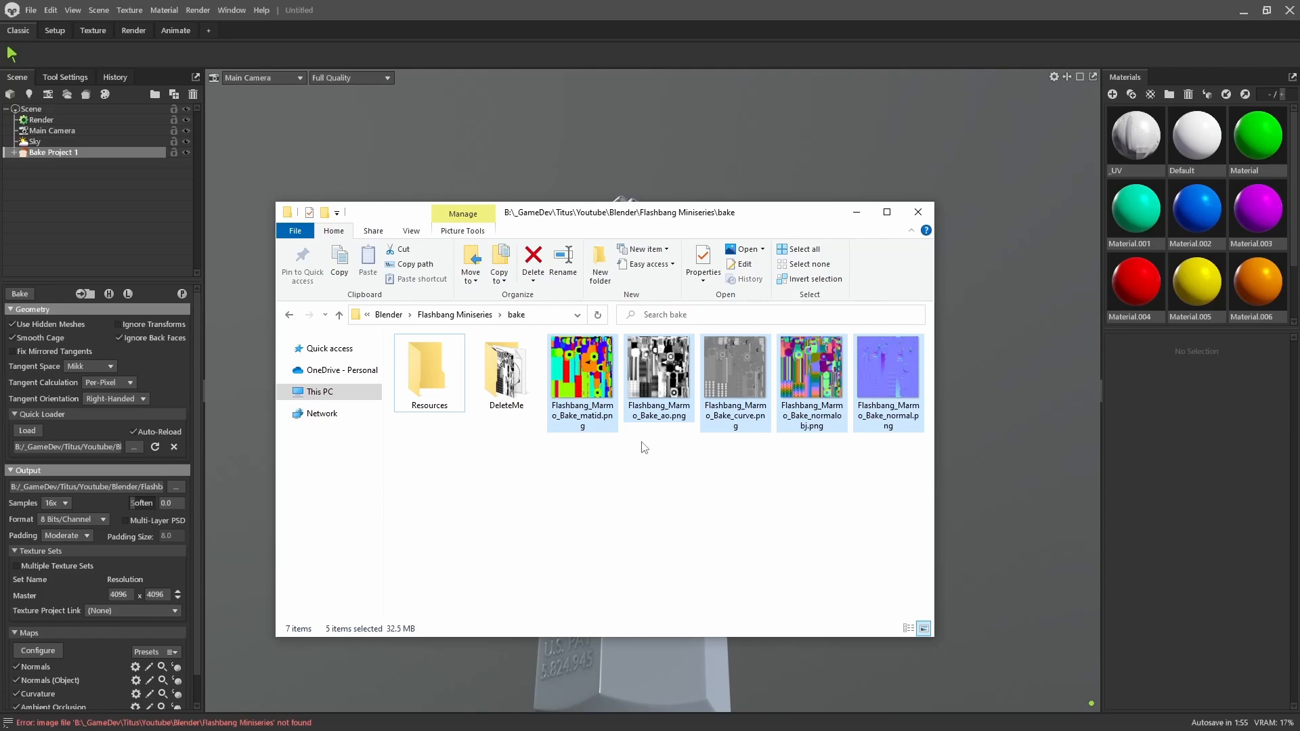
pyautogui.click(856, 213)
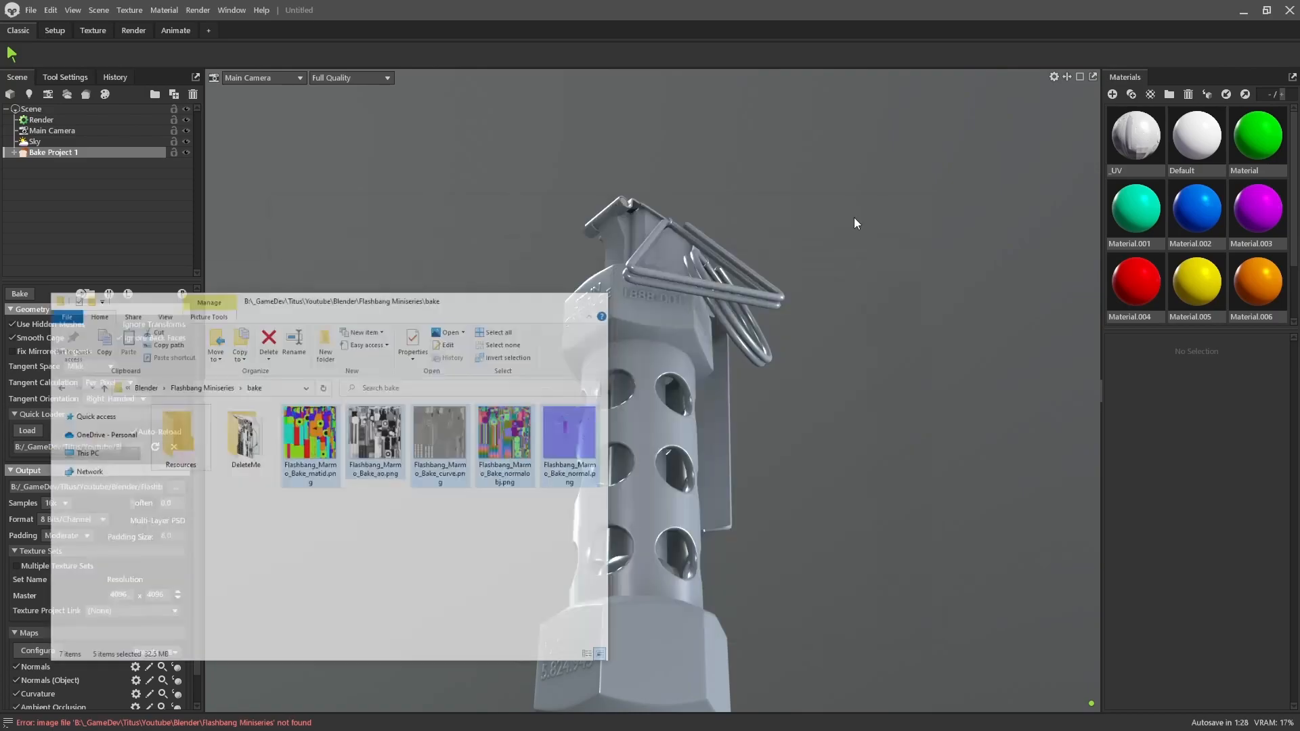
# - Add a texture project to the scene and link the _UV material to it
pyautogui.click(92, 30)
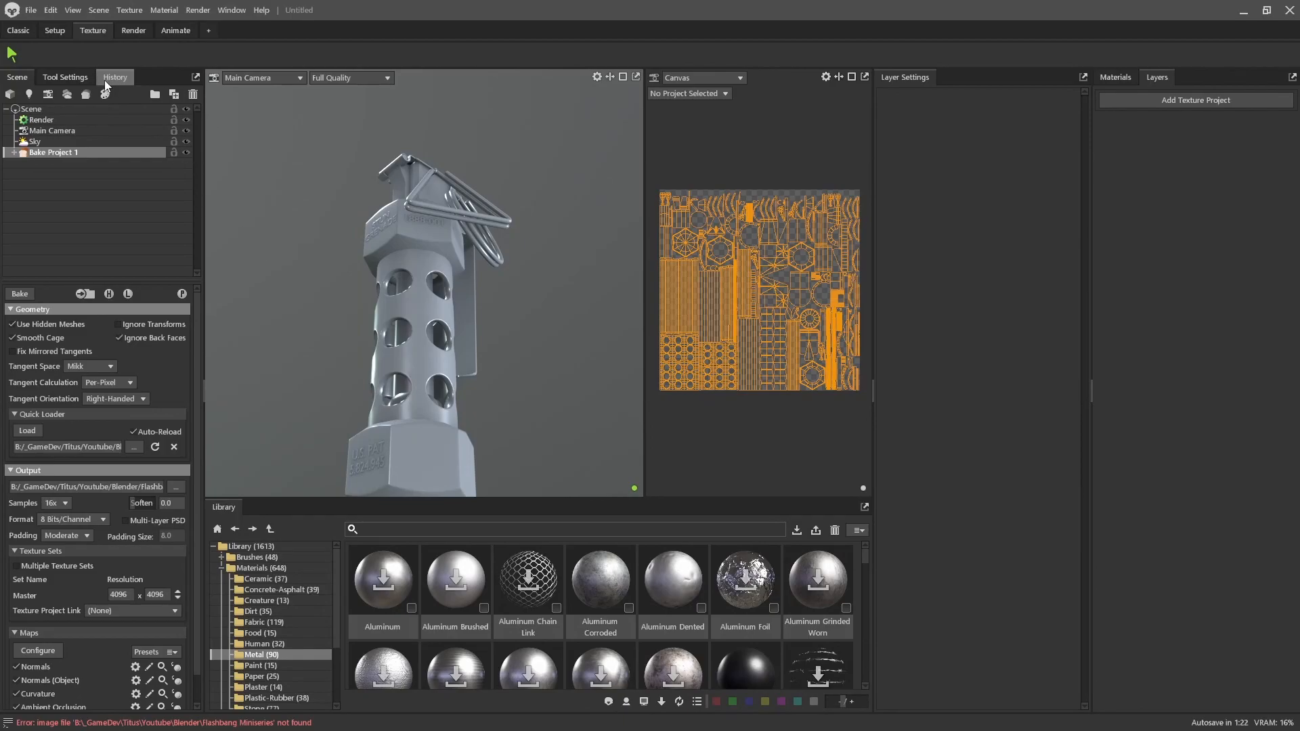
pyautogui.click(29, 30)
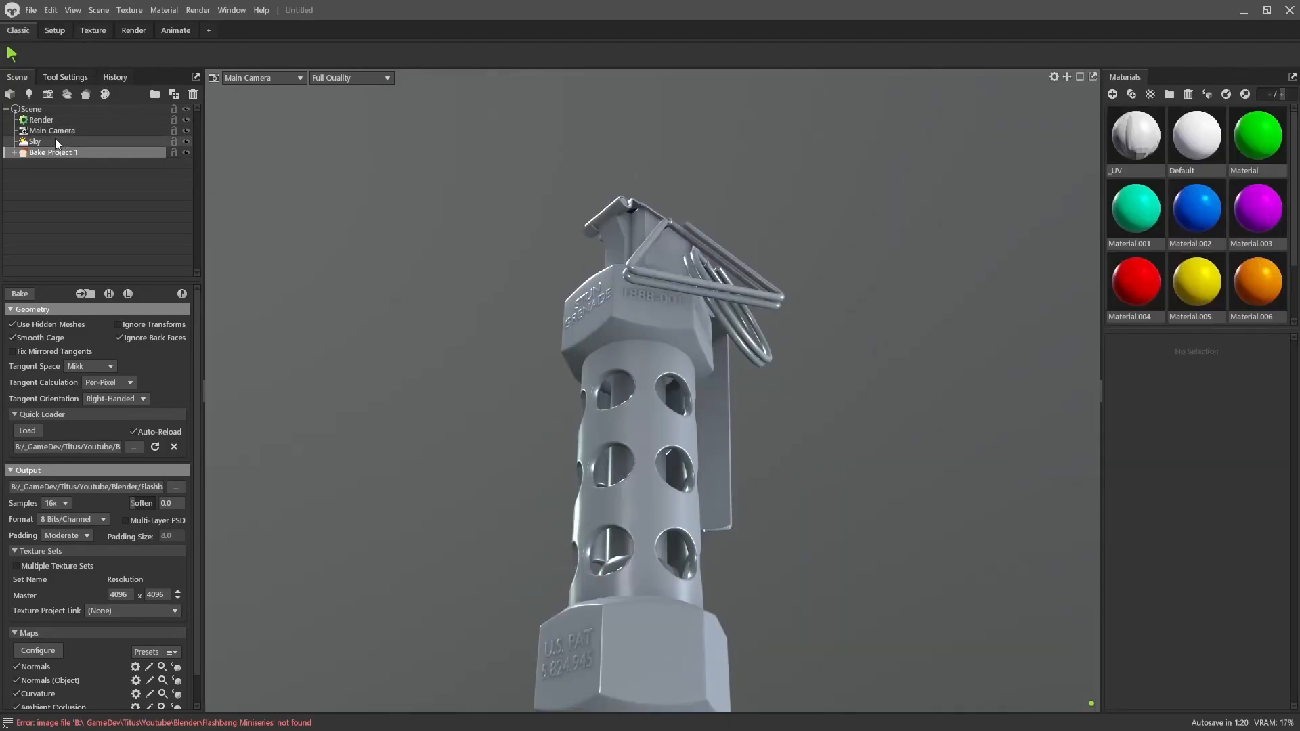
pyautogui.click(105, 94)
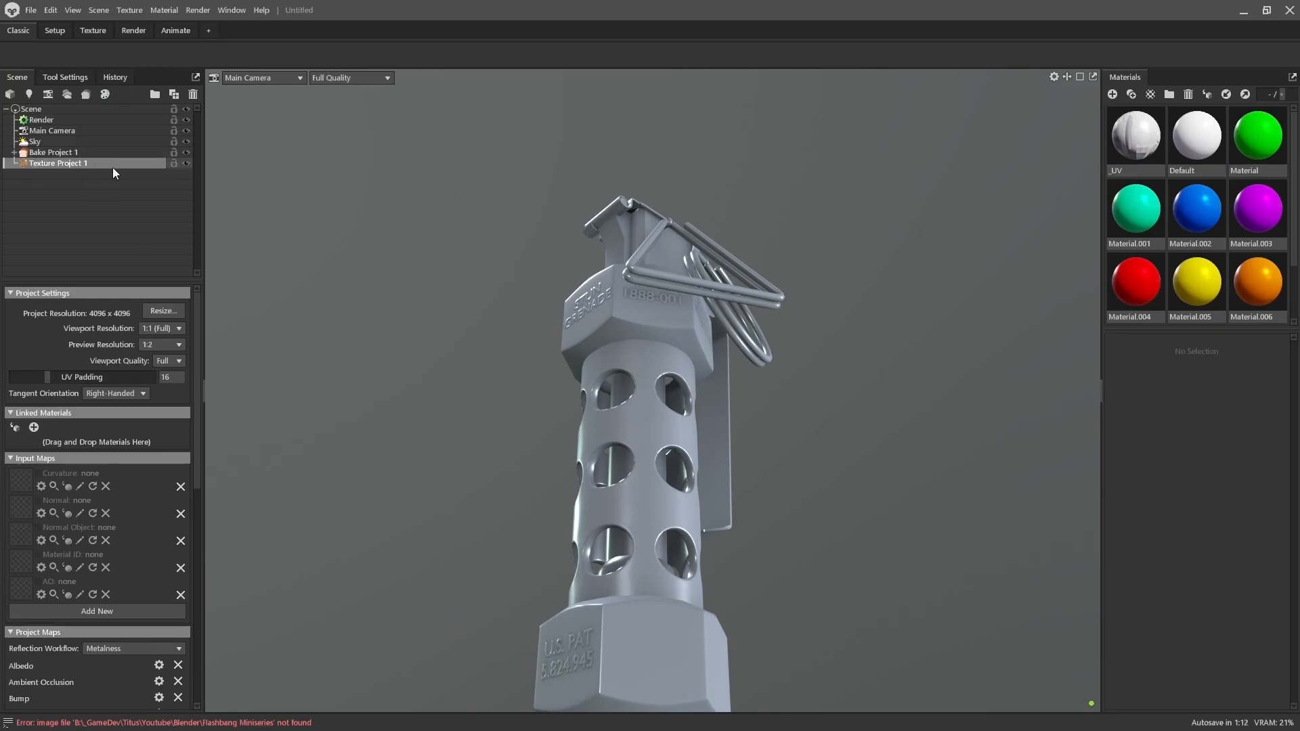
pyautogui.scroll(-2, 102, 403)
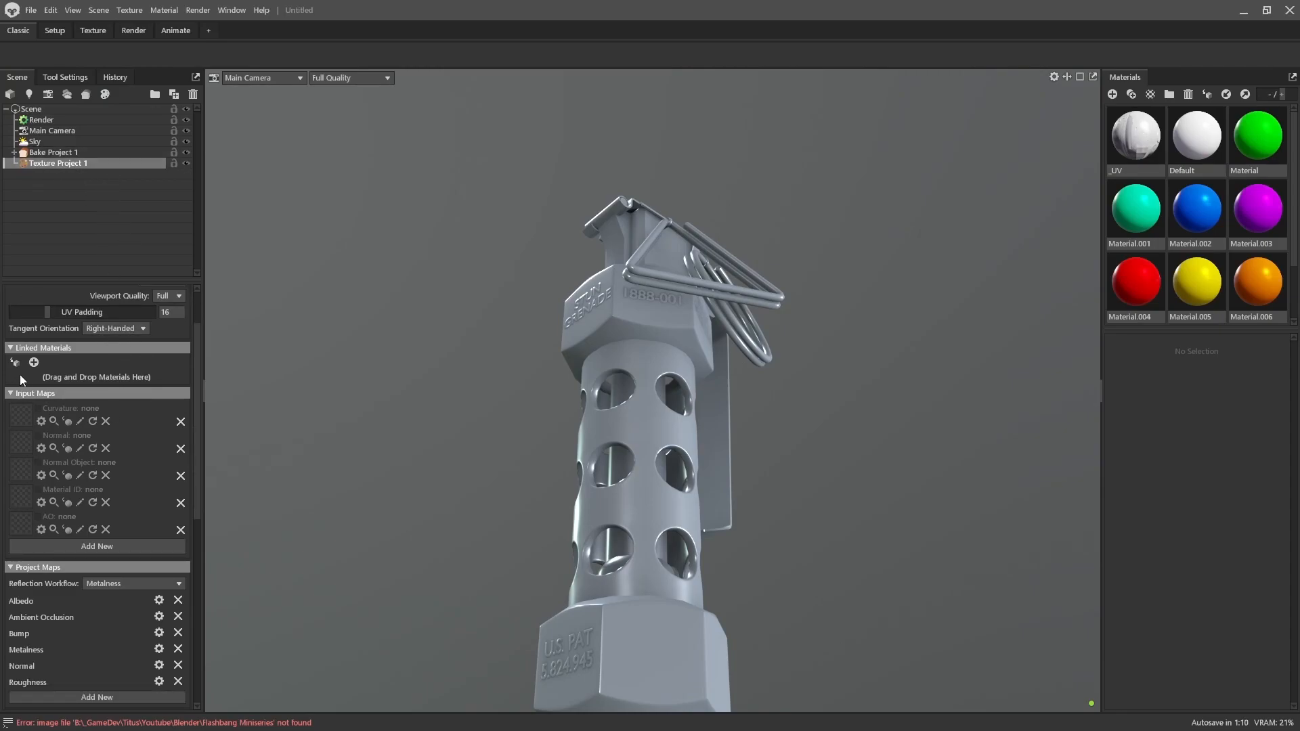
pyautogui.click(1138, 147)
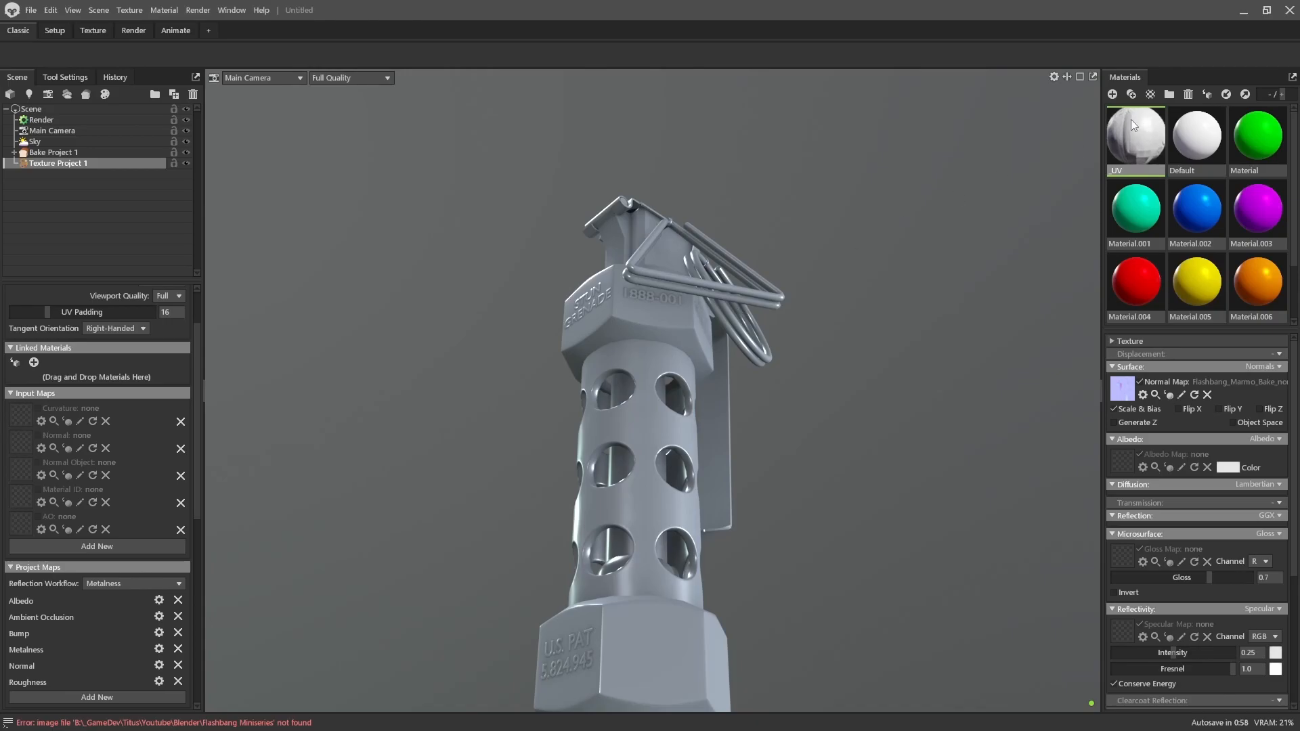
pyautogui.click(19, 365)
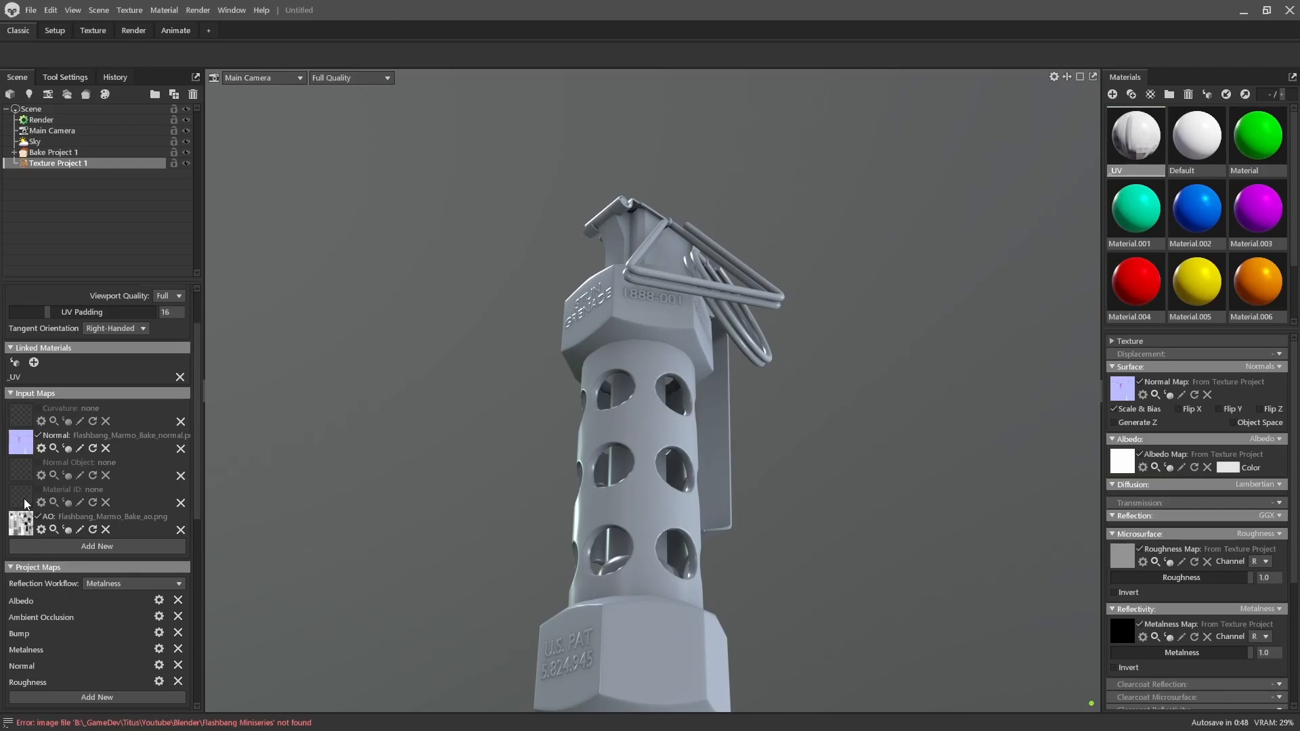
# - Load Flashbang_Marmo_Bake_curve.png, Flashbang_Marmo_Bake_normalobj.png and Flashbang_Marmo_Bake_matid.png as the Curvature, Normal Object and Material ID input maps
pyautogui.click(26, 412)
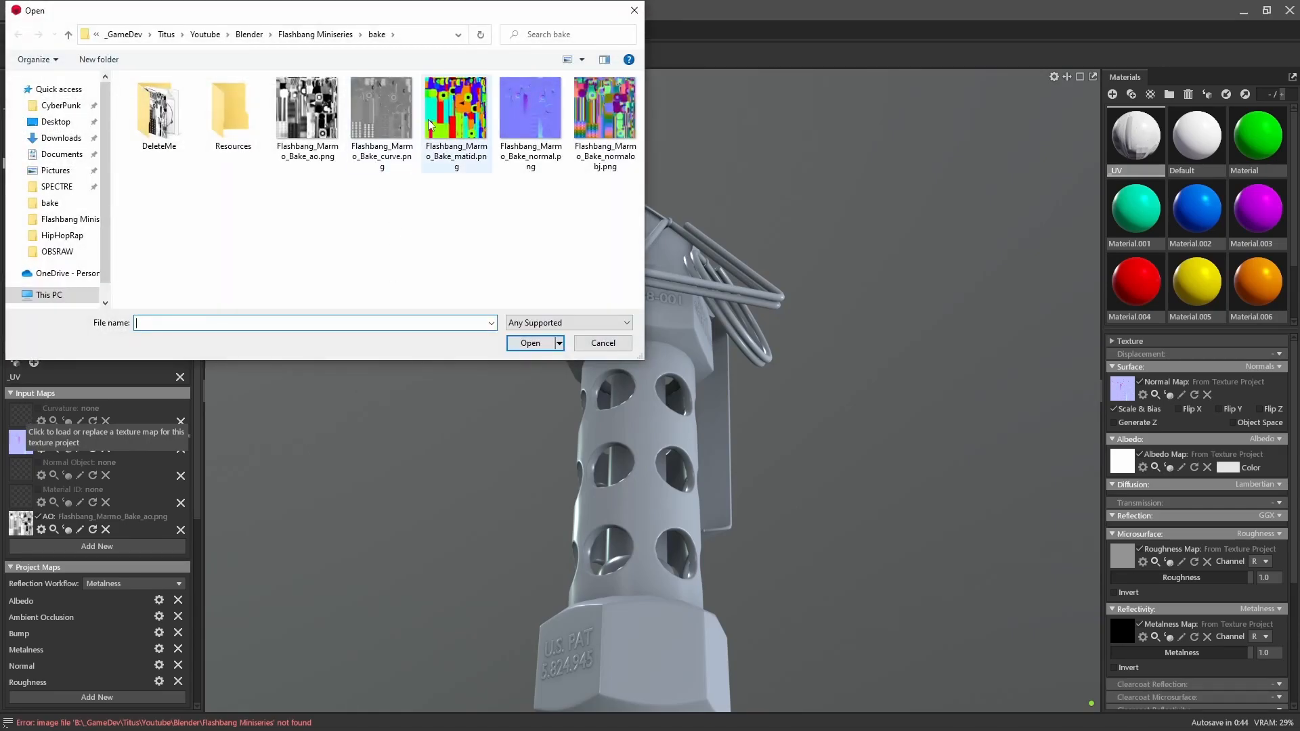
pyautogui.doubleClick(379, 119)
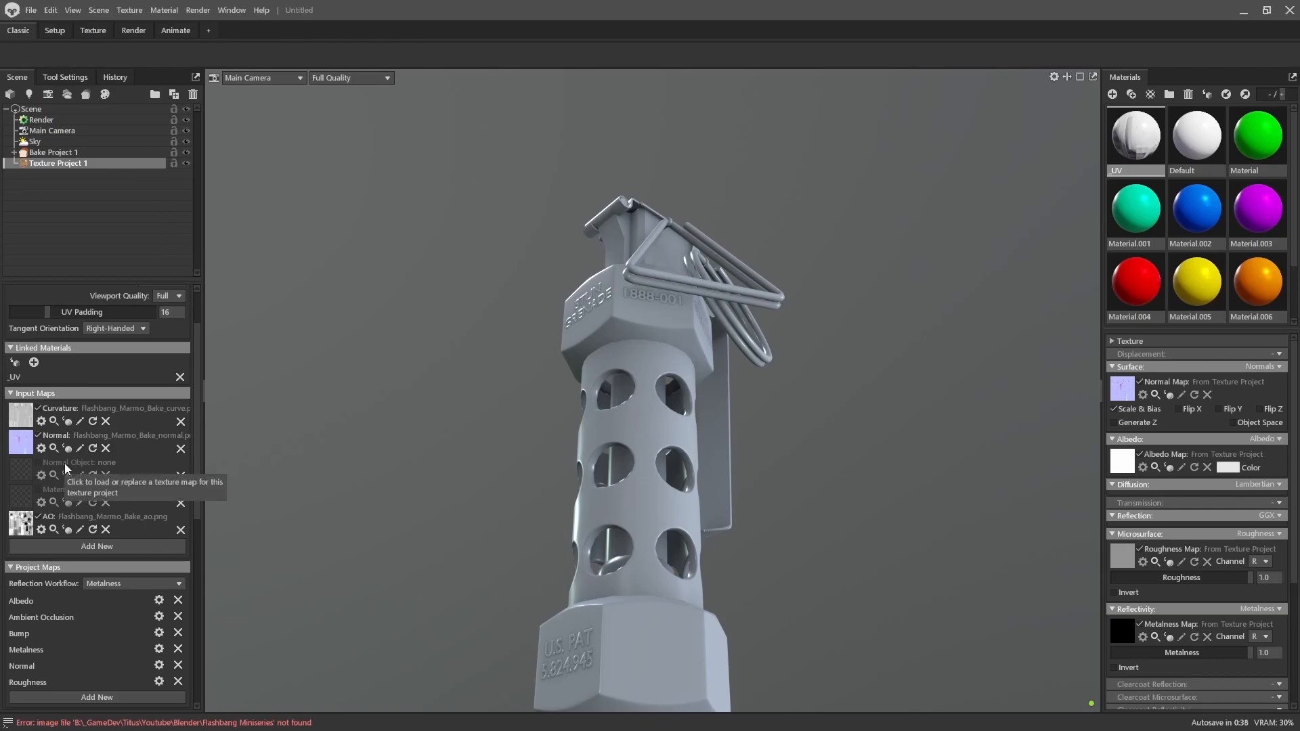
pyautogui.click(26, 466)
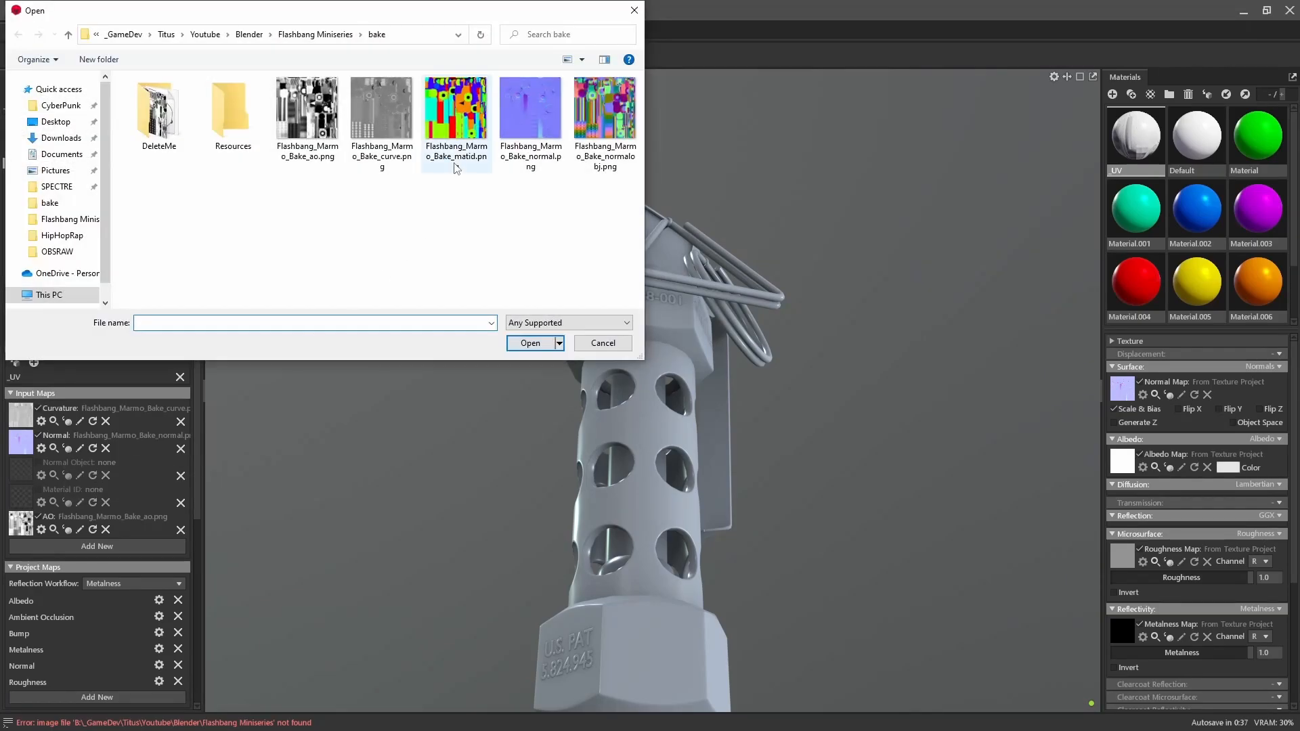
pyautogui.doubleClick(605, 112)
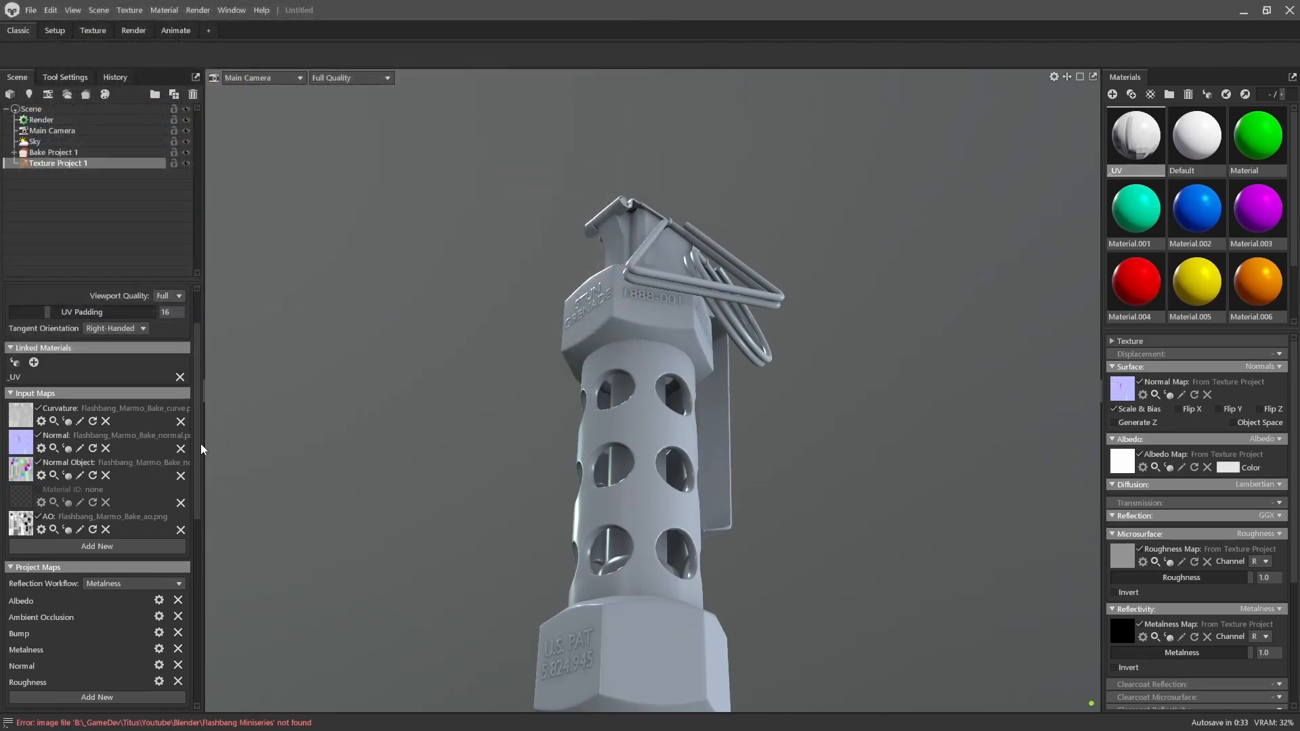
pyautogui.click(30, 500)
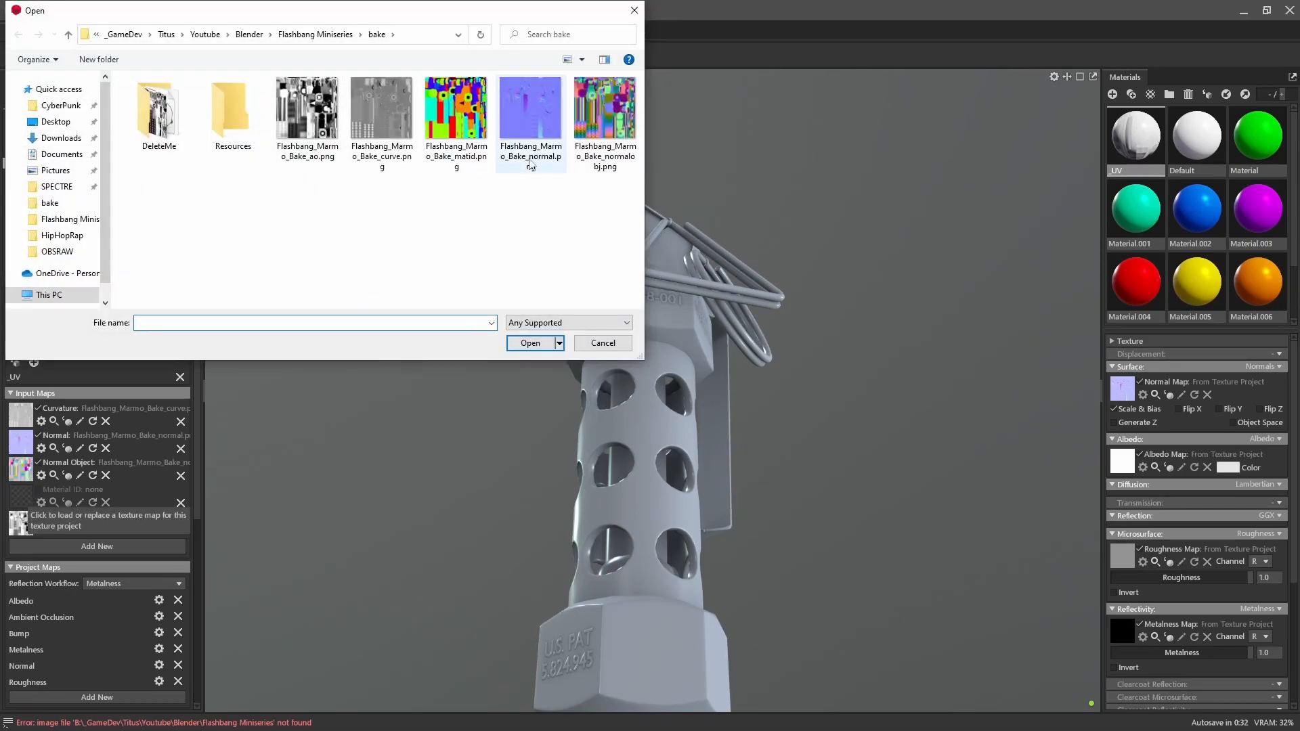
pyautogui.doubleClick(459, 115)
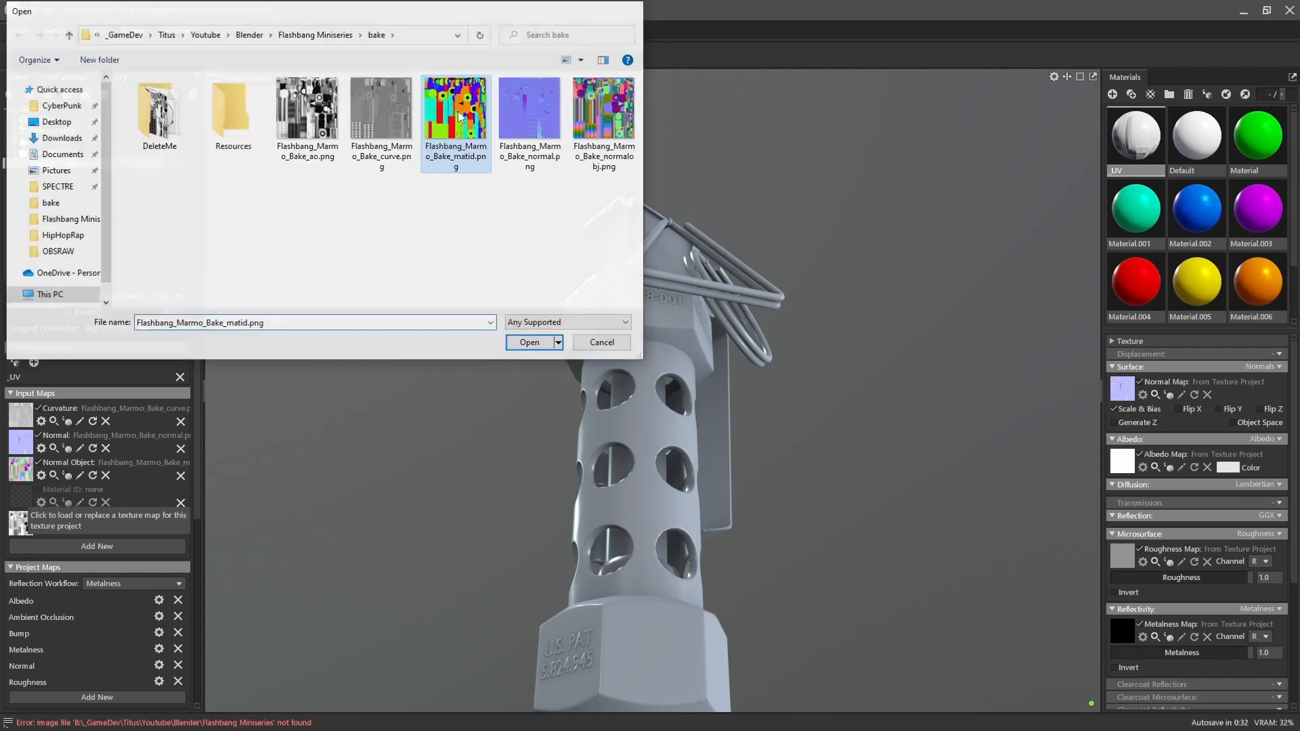
# - Set the texture project's export location to the bake folder with PNG type and the file name Flashbang_UE_Bake
pyautogui.scroll(-10, 181, 504)
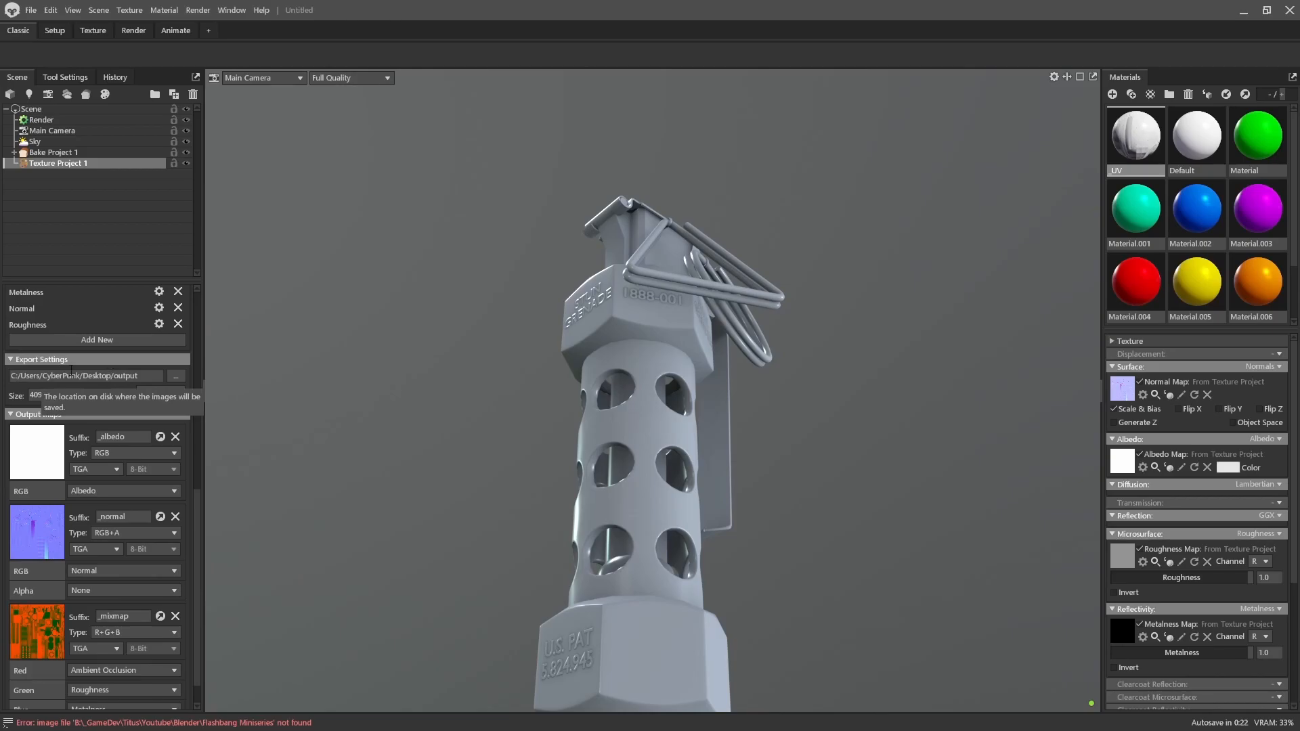
pyautogui.click(177, 376)
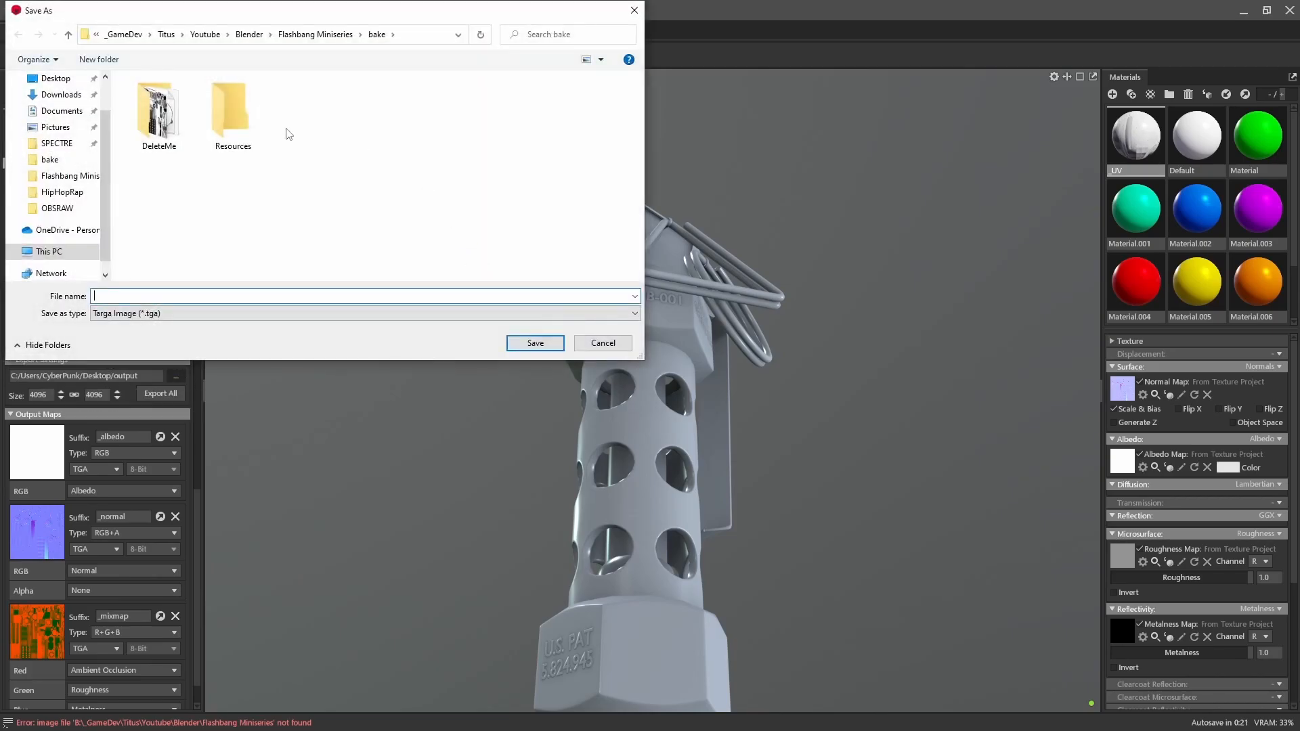
pyautogui.click(170, 315)
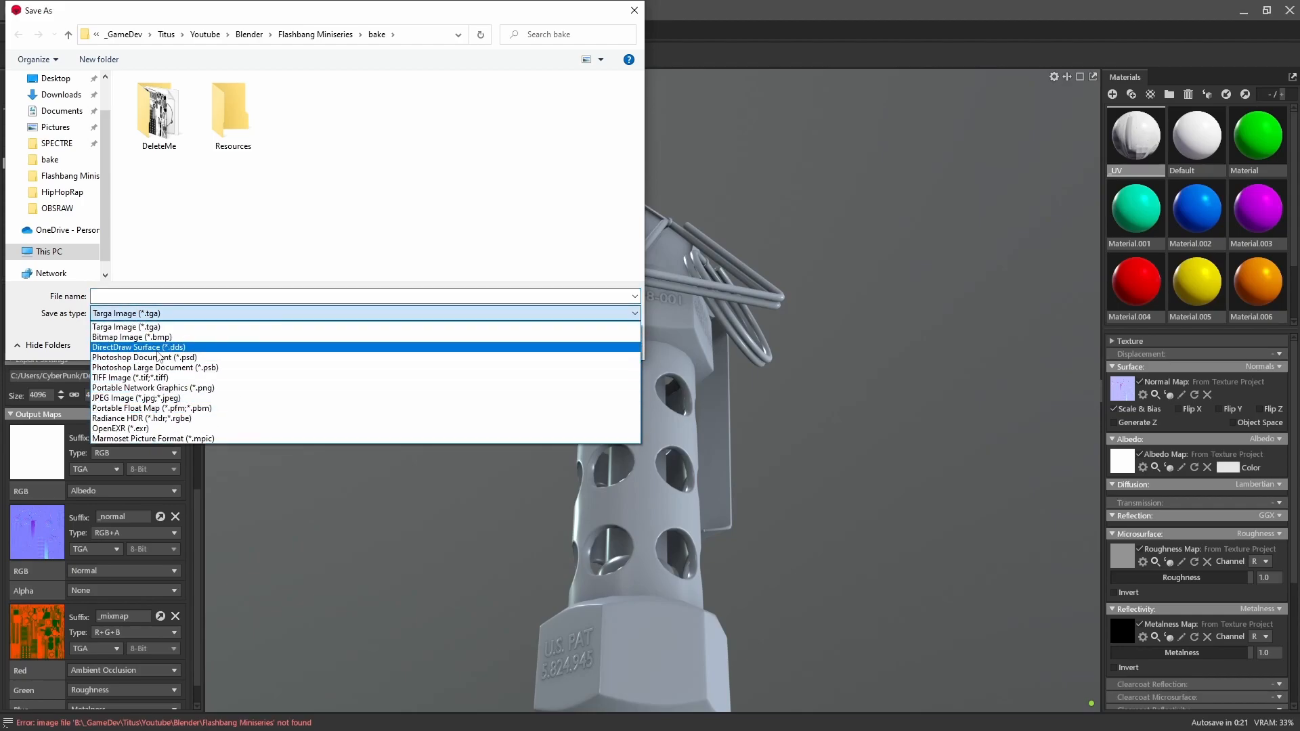
pyautogui.click(167, 387)
pyautogui.click(166, 295)
pyautogui.write('Fl')
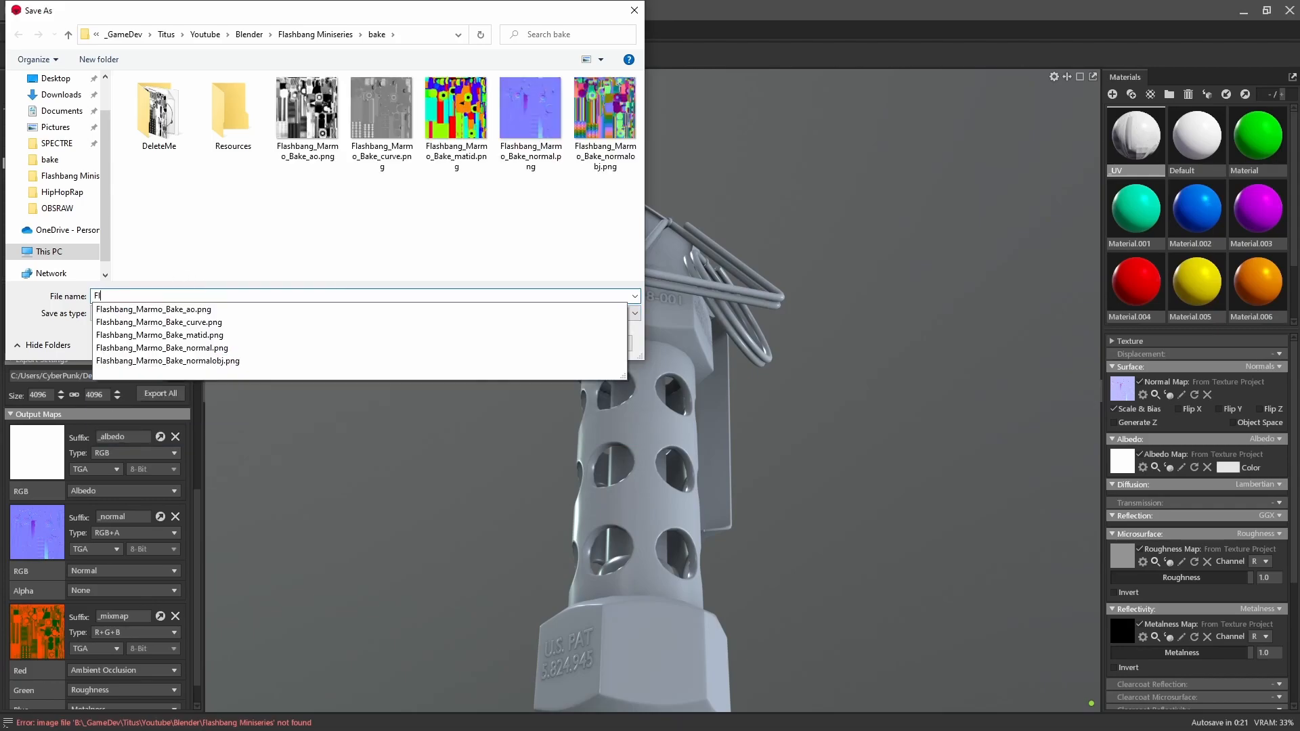
pyautogui.write('ashbang_UE_Bake')
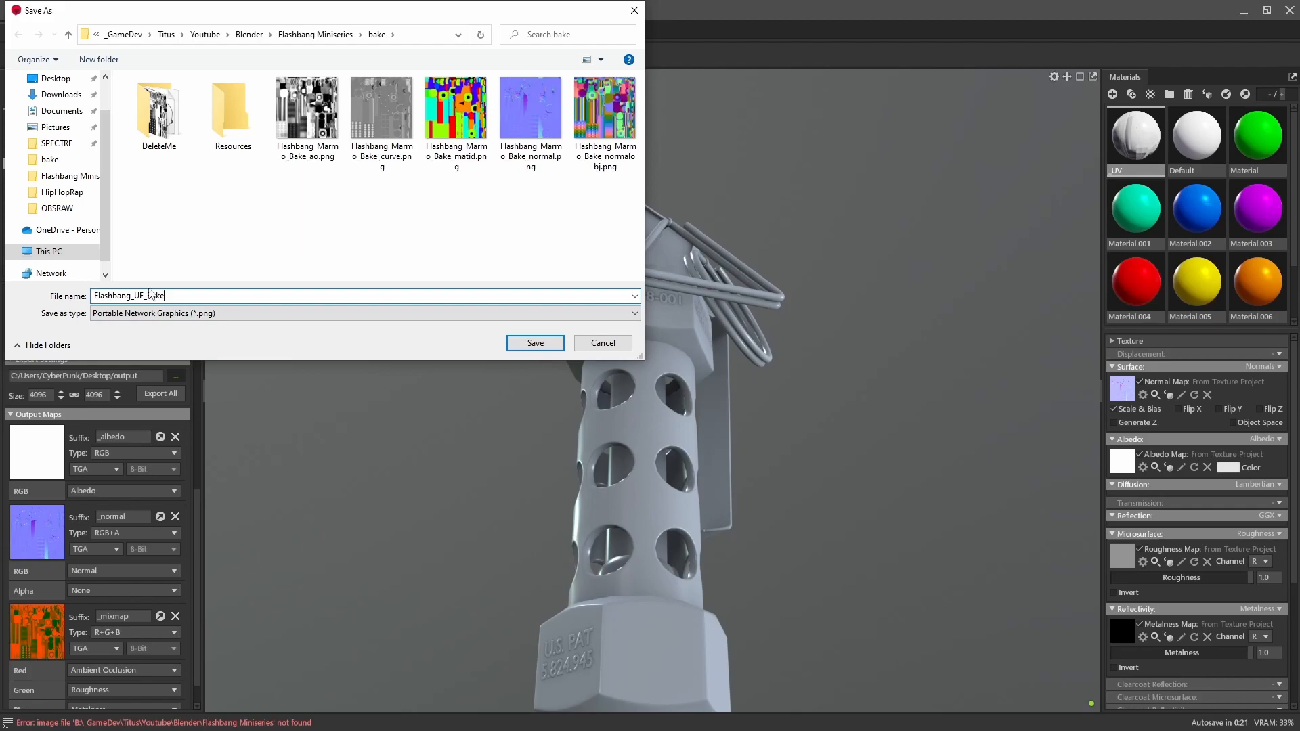
pyautogui.click(525, 343)
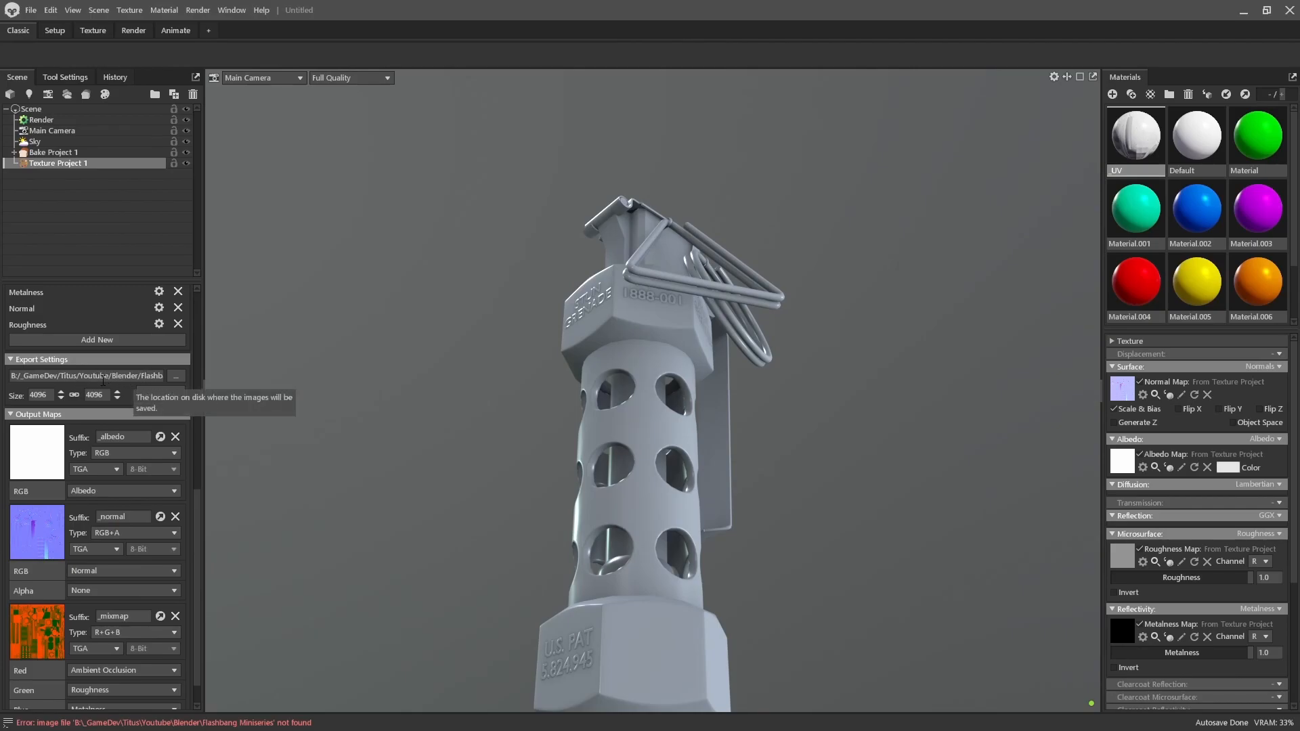
# - Change the albedo, normal and mixmap output formats to PNG
pyautogui.scroll(-2, 109, 546)
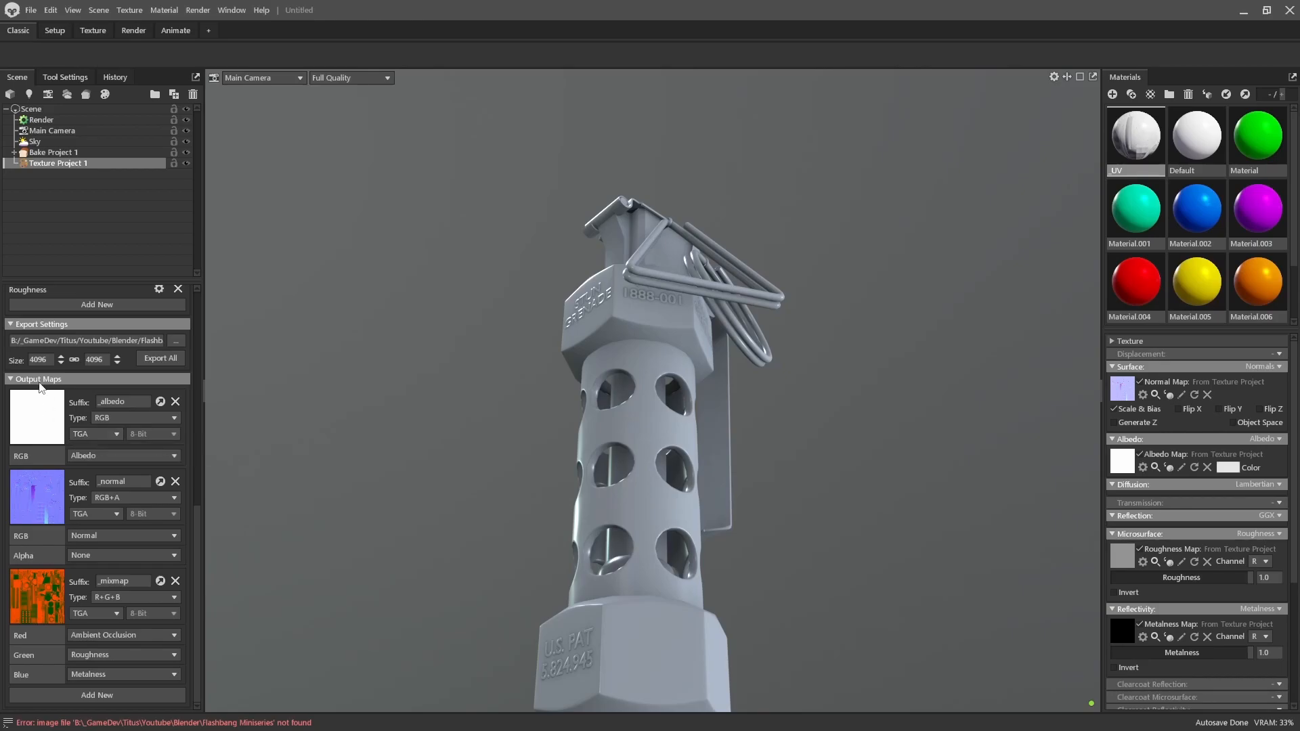
pyautogui.click(106, 438)
pyautogui.click(90, 447)
pyautogui.click(92, 514)
pyautogui.click(94, 527)
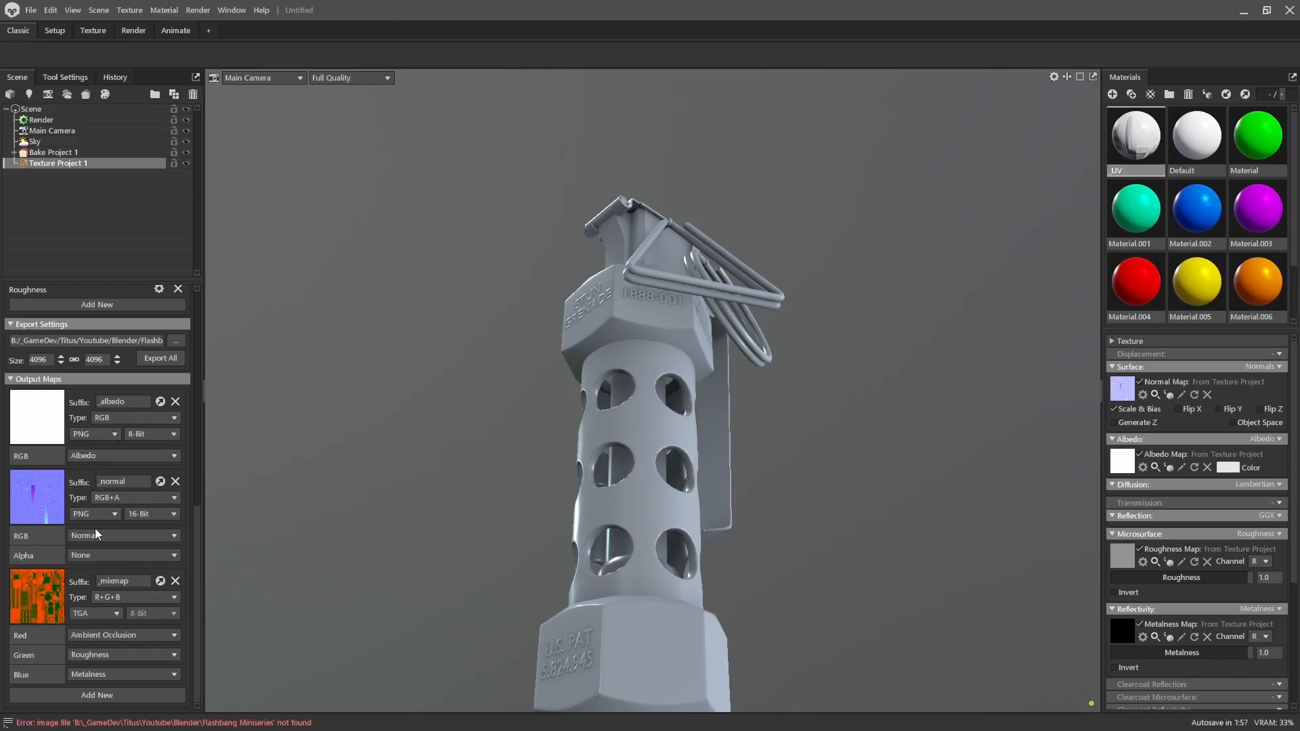
pyautogui.click(94, 613)
pyautogui.click(95, 626)
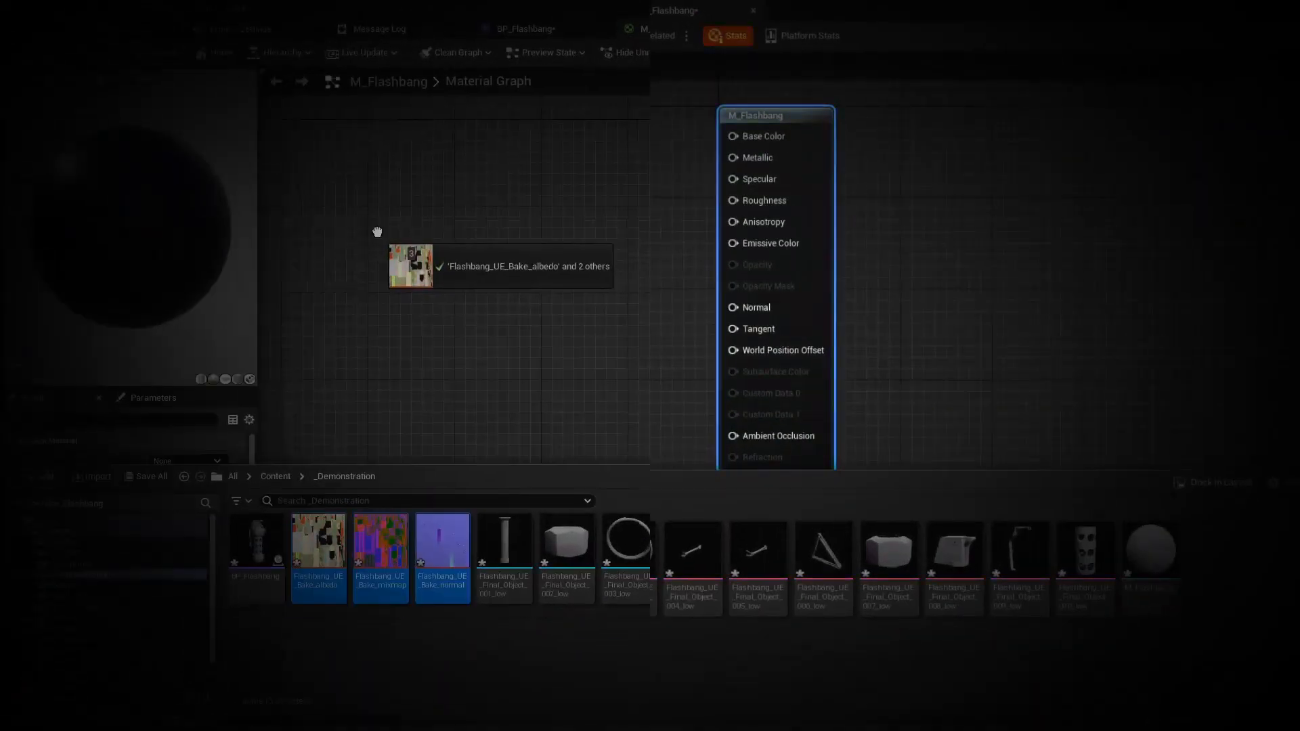
# - In Unreal Engine, add the Flashbang_UE_Bake albedo, normal and mixmap textures to the M_Flashbang material graph and arrange them in a column
pyautogui.moveTo(375, 227); pyautogui.dragTo(414, 247)
pyautogui.scroll(-1, 628, 432)
pyautogui.moveTo(500, 280); pyautogui.dragTo(440, 453)
pyautogui.moveTo(550, 313); pyautogui.dragTo(461, 309)
pyautogui.moveTo(452, 174); pyautogui.dragTo(443, 173)
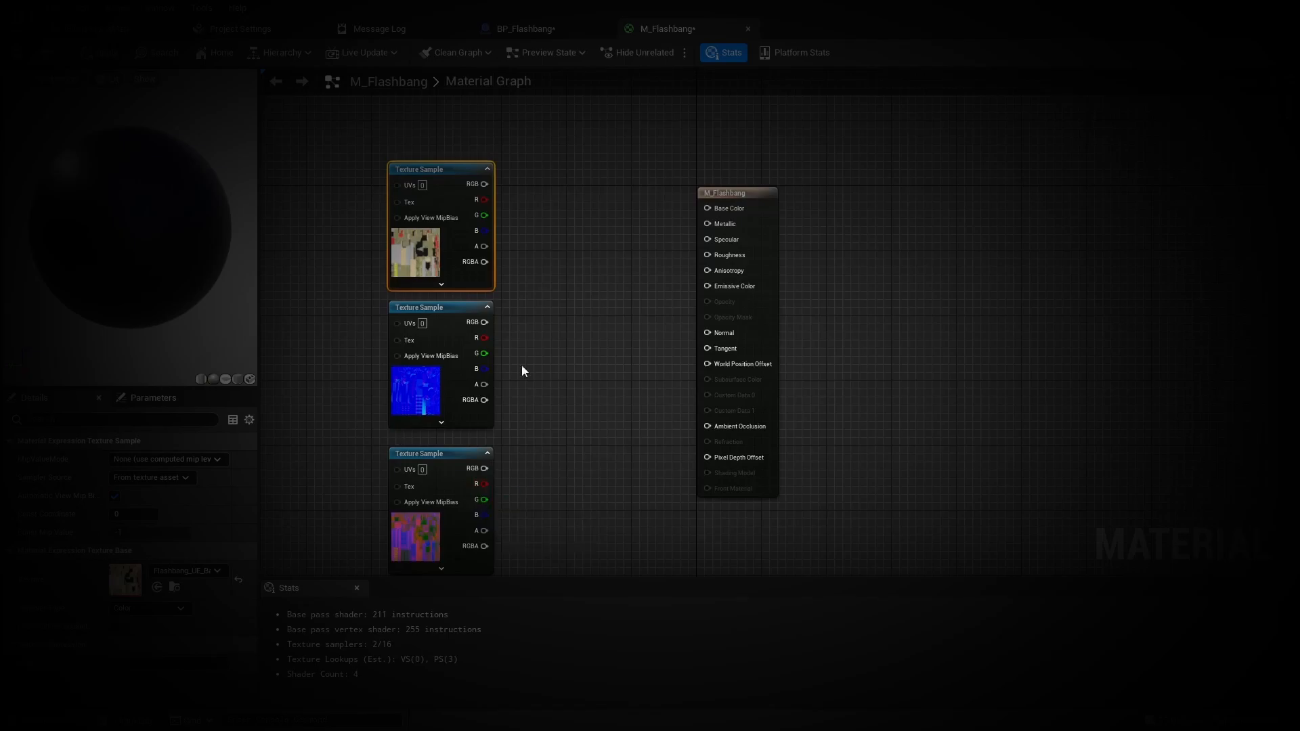
# - Preview the material on a plane and connect the albedo texture's RGB to Base Color and the normal texture's RGB to Normal
pyautogui.click(225, 379)
pyautogui.moveTo(484, 185); pyautogui.dragTo(708, 209)
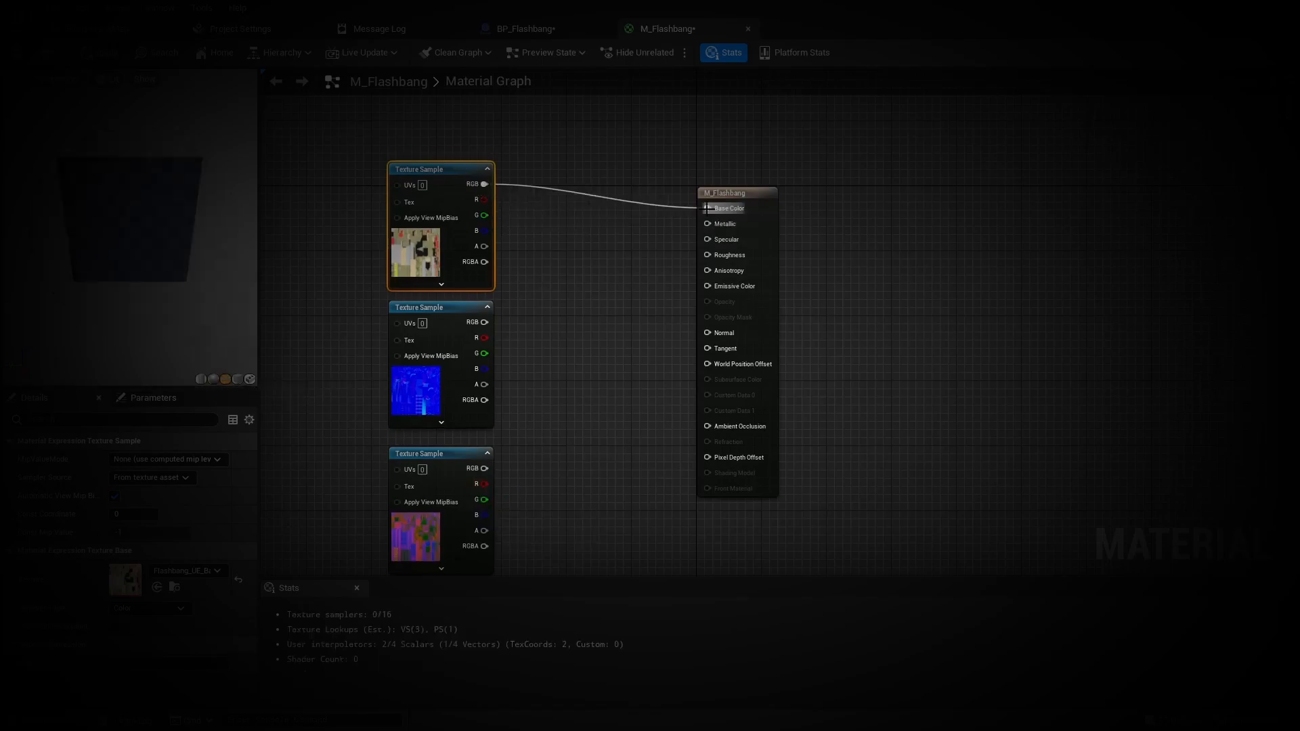
pyautogui.moveTo(484, 322); pyautogui.dragTo(710, 336)
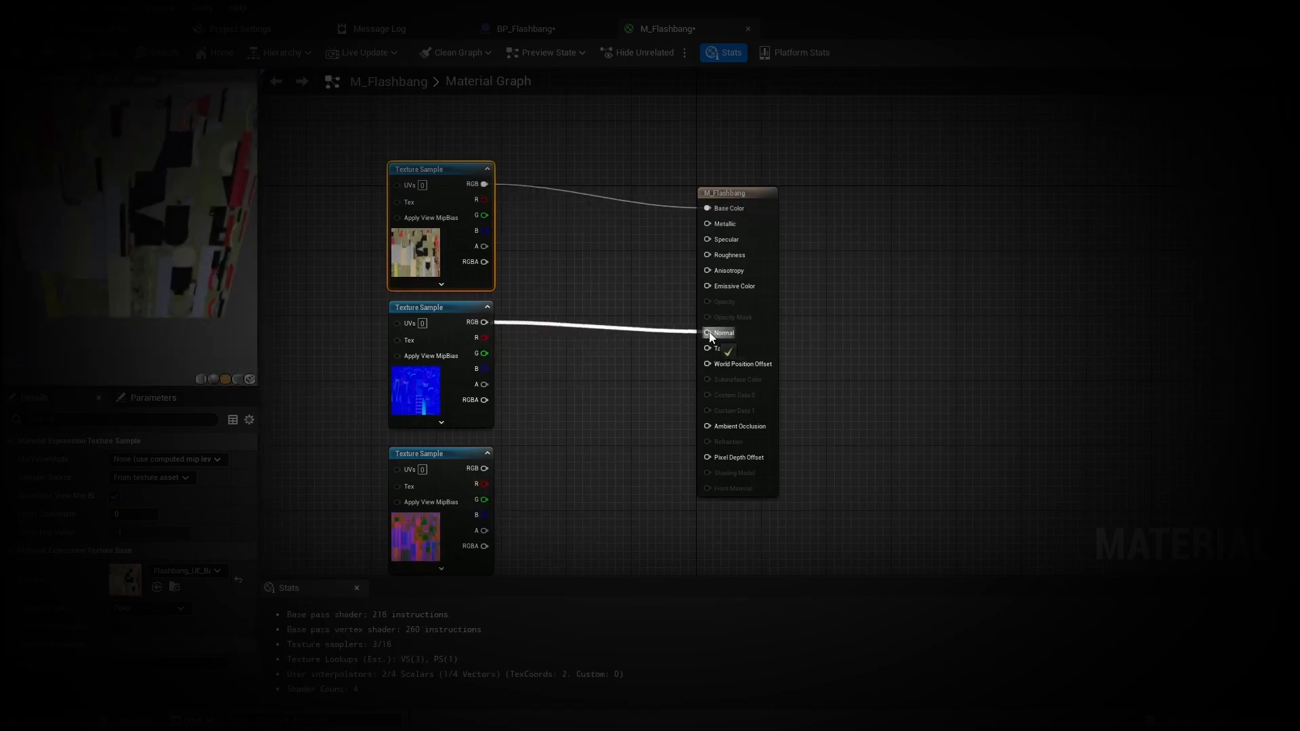
# - Connect the mixmap's R to Ambient Occlusion, G to Roughness and B to Metallic, routing the wires through reroute nodes
pyautogui.moveTo(484, 484); pyautogui.dragTo(707, 427)
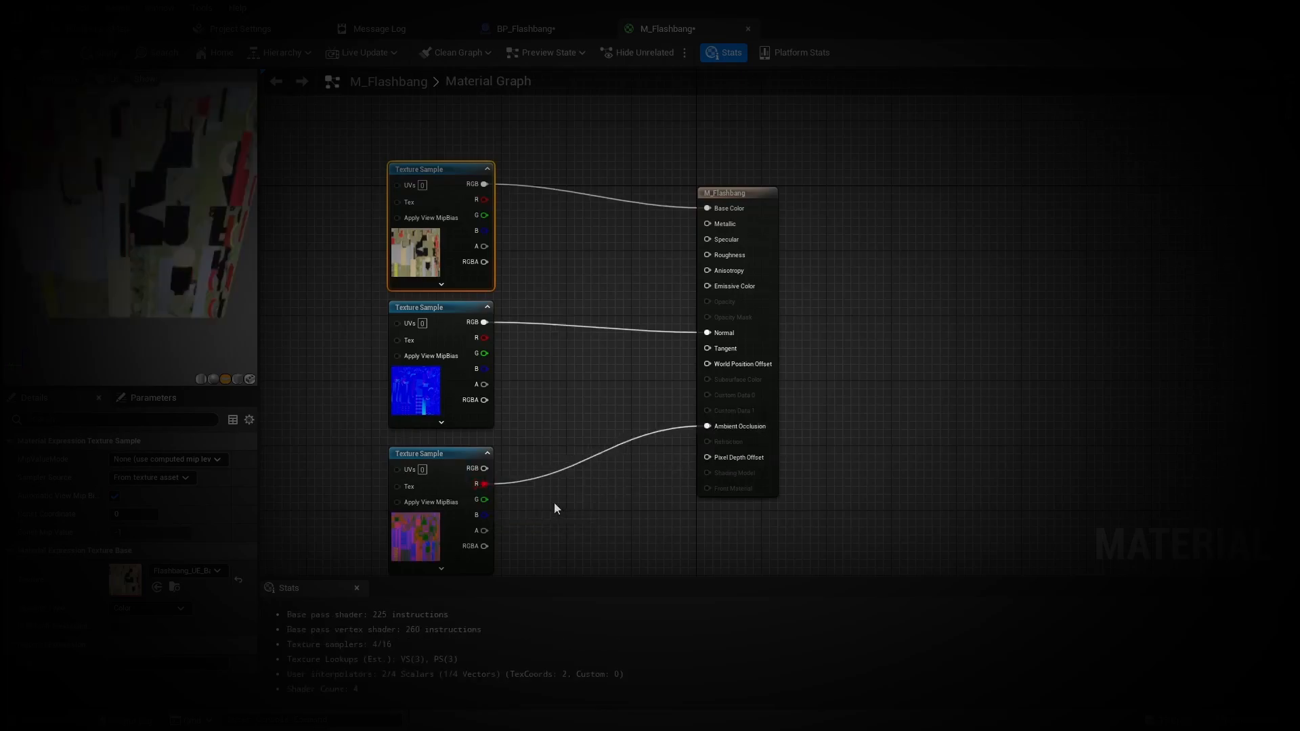
pyautogui.moveTo(484, 500); pyautogui.dragTo(669, 256)
pyautogui.doubleClick(552, 500)
pyautogui.doubleClick(640, 257)
pyautogui.moveTo(484, 515); pyautogui.dragTo(643, 229)
pyautogui.doubleClick(658, 234)
pyautogui.doubleClick(550, 504)
pyautogui.moveTo(555, 508); pyautogui.dragTo(524, 527)
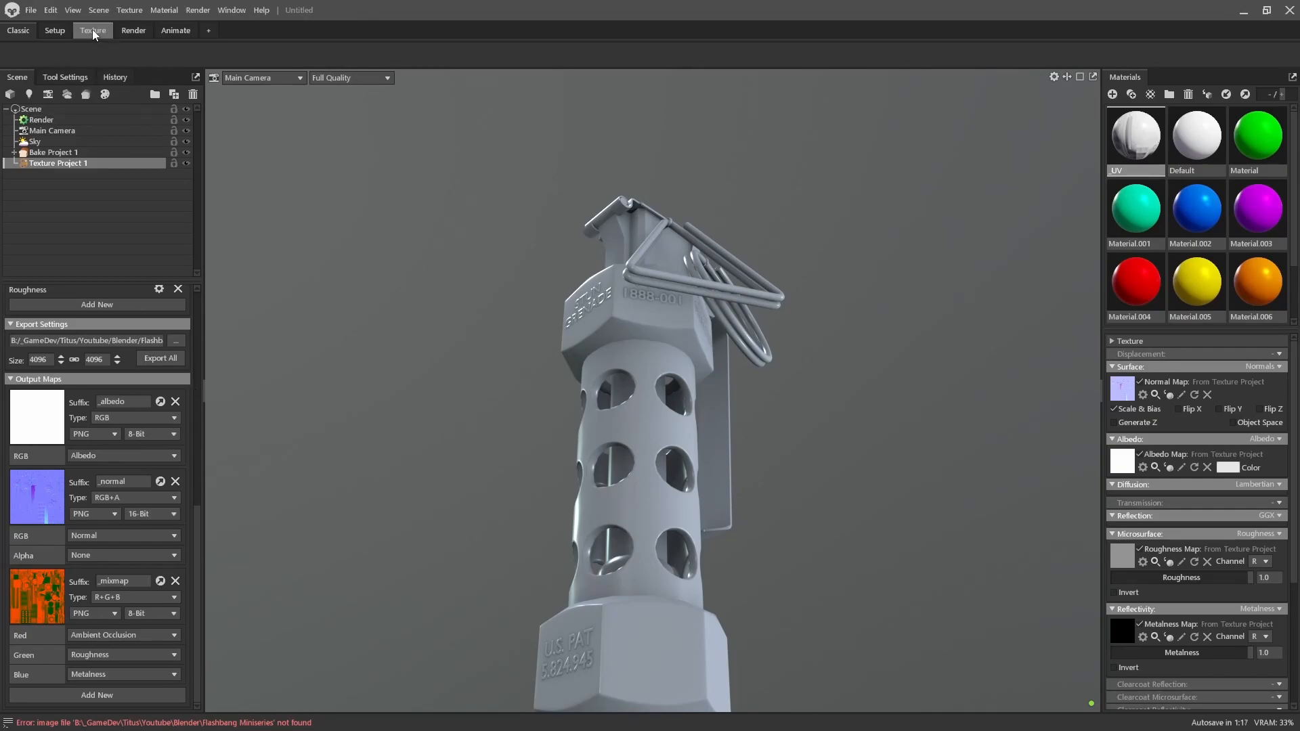
# - Return to Marmoset Toolbag's Texture workspace, check the canvas wireframe setting and collapse the library's Materials category
pyautogui.click(92, 29)
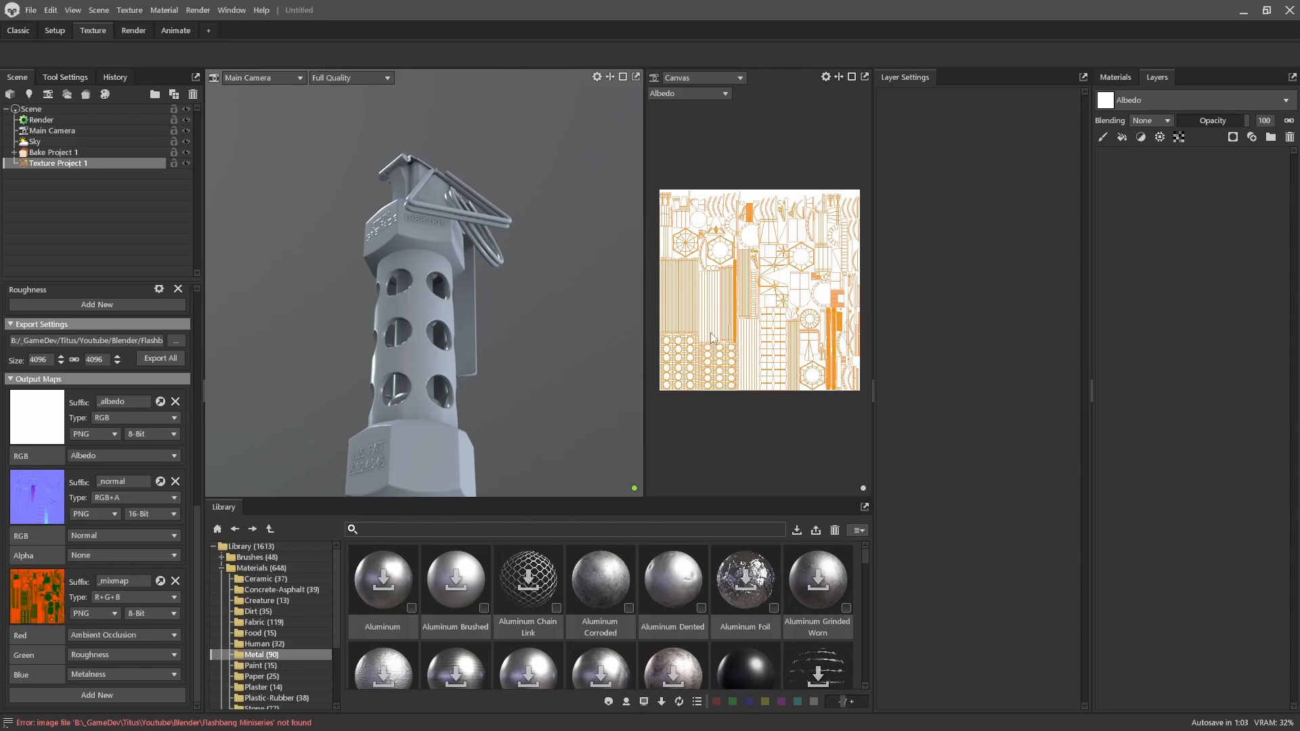
pyautogui.click(826, 77)
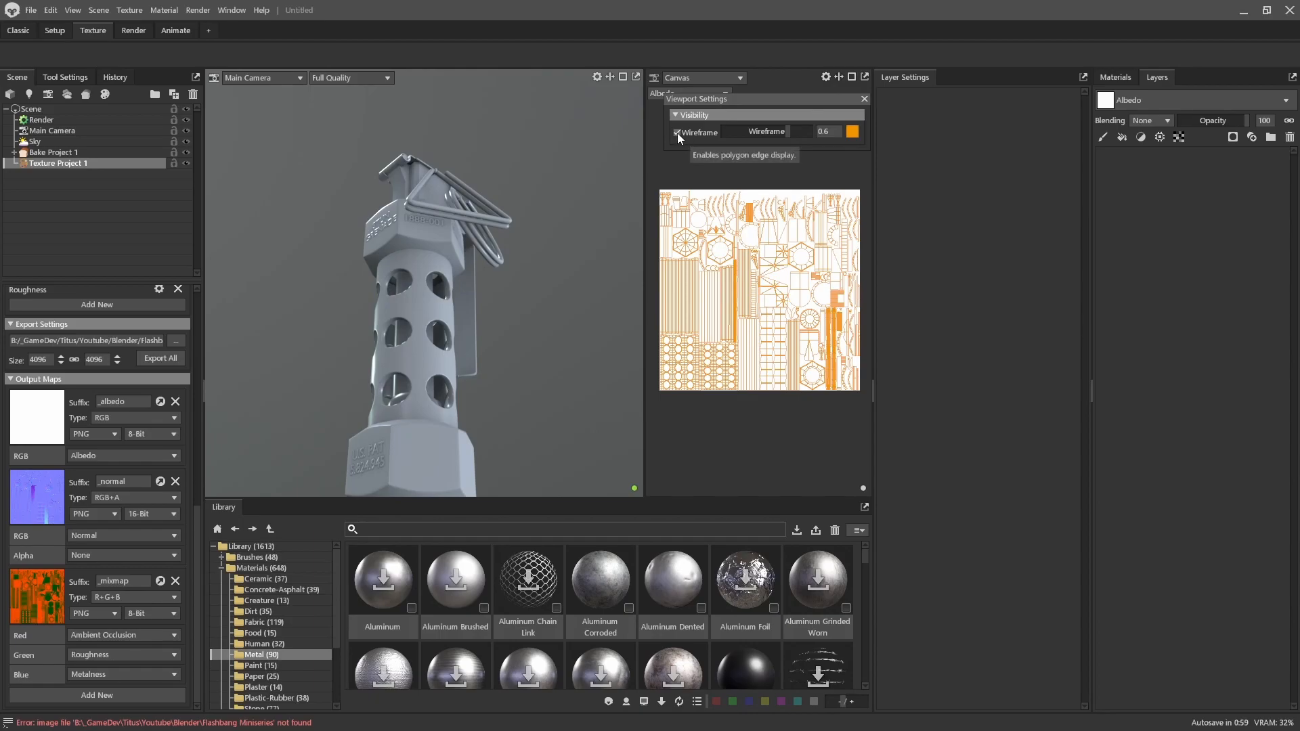
pyautogui.click(864, 99)
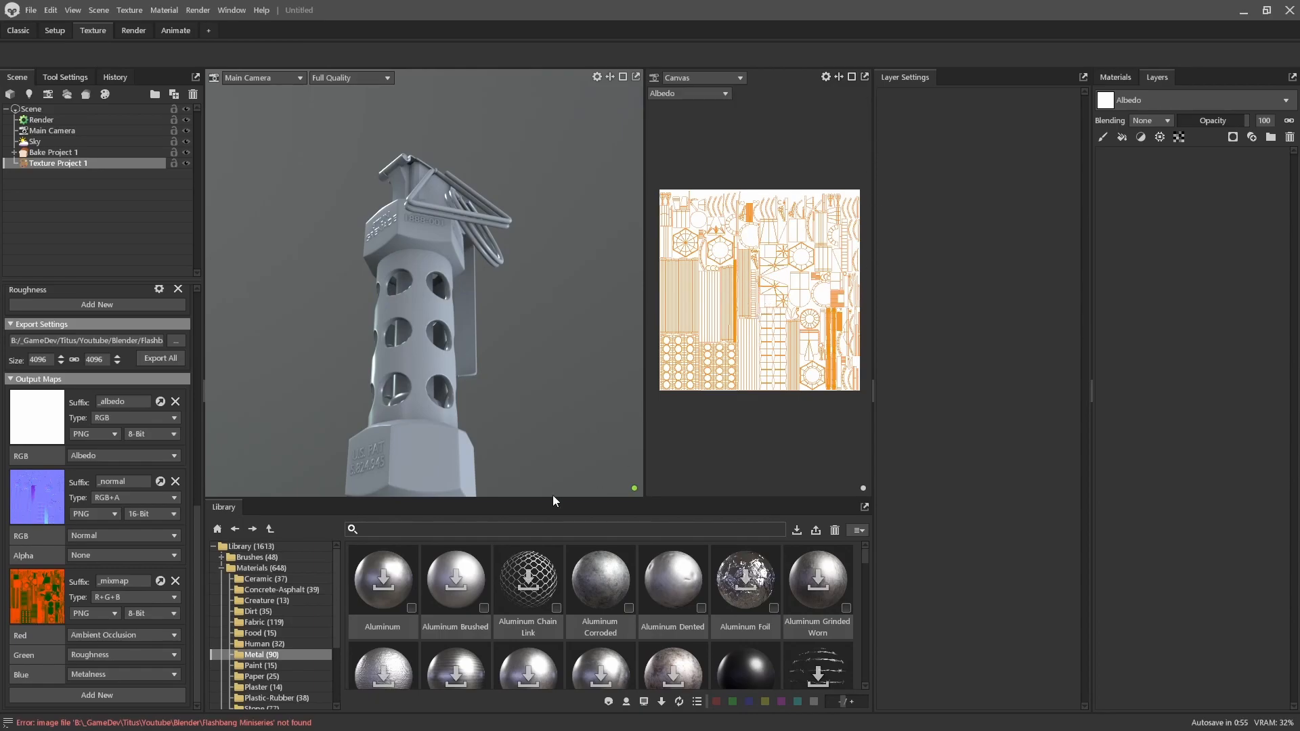
pyautogui.click(222, 568)
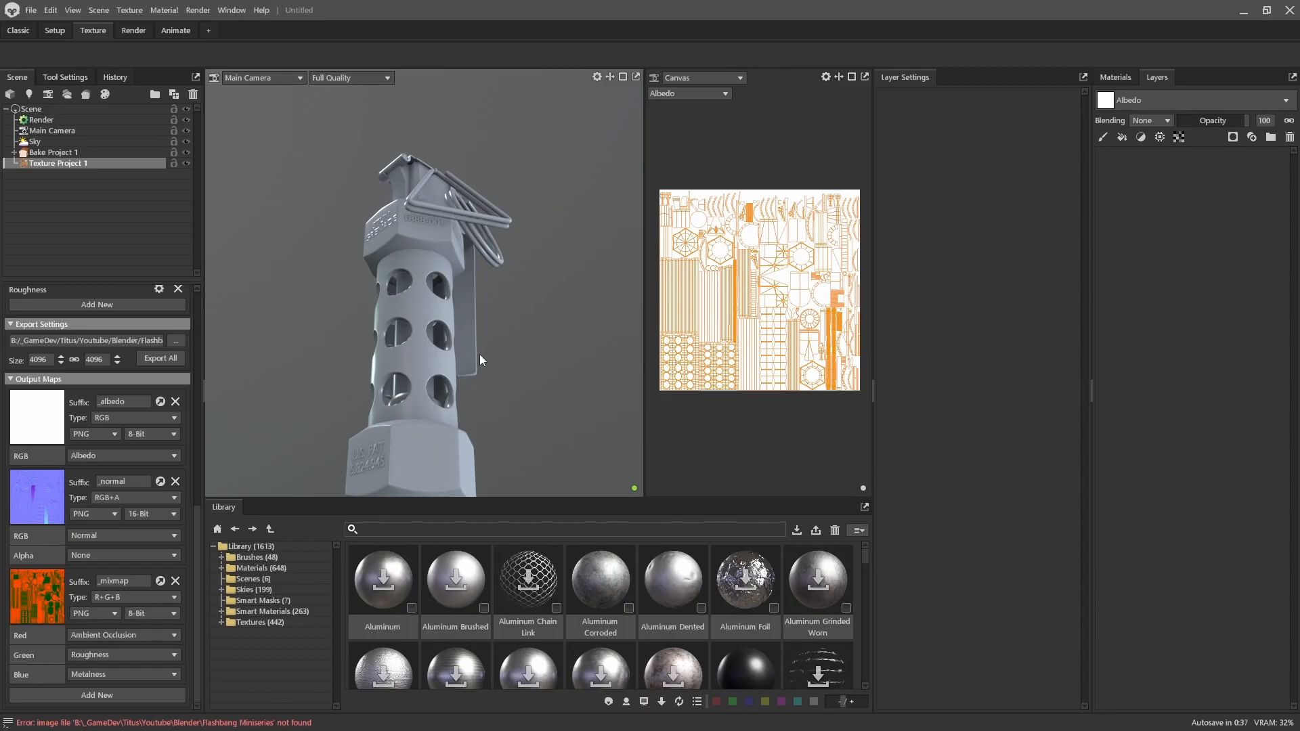
pyautogui.moveTo(576, 323); pyautogui.dragTo(529, 401)
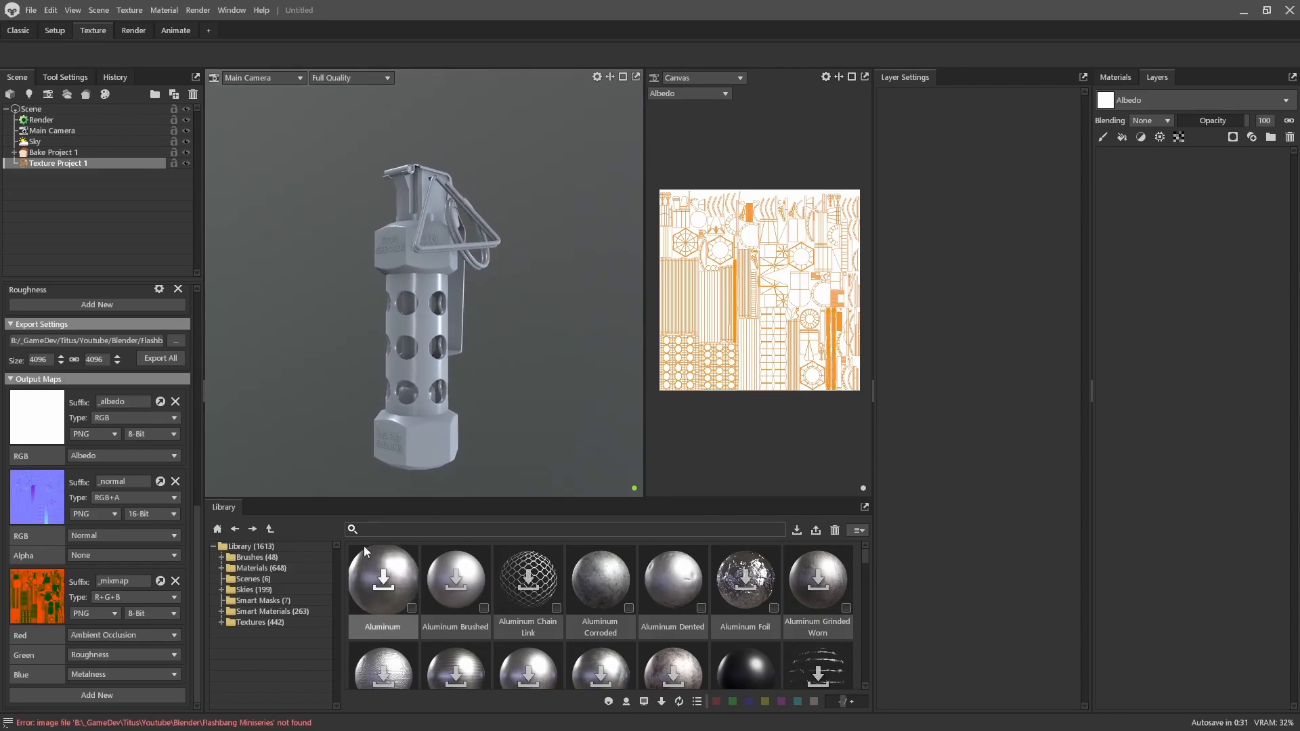
# - Open the library's Metal materials category and browse the available metals
pyautogui.click(220, 567)
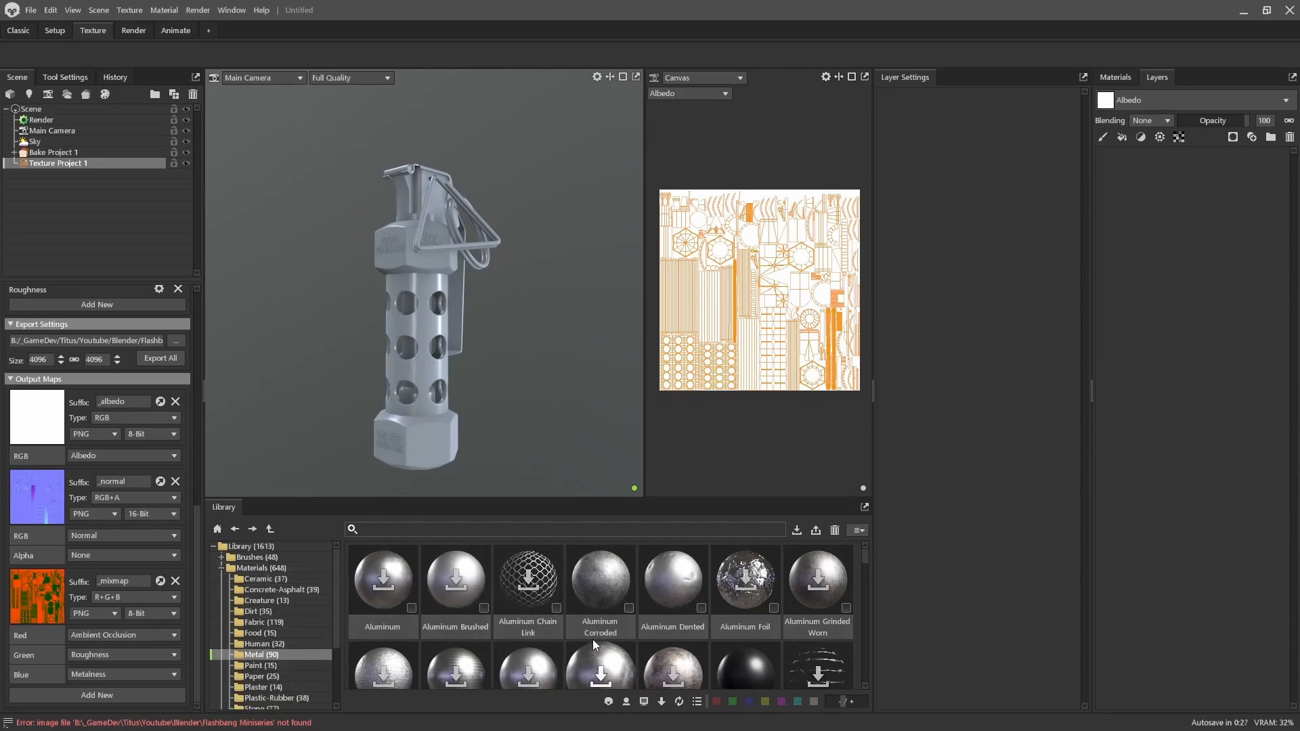
pyautogui.scroll(-4, 662, 623)
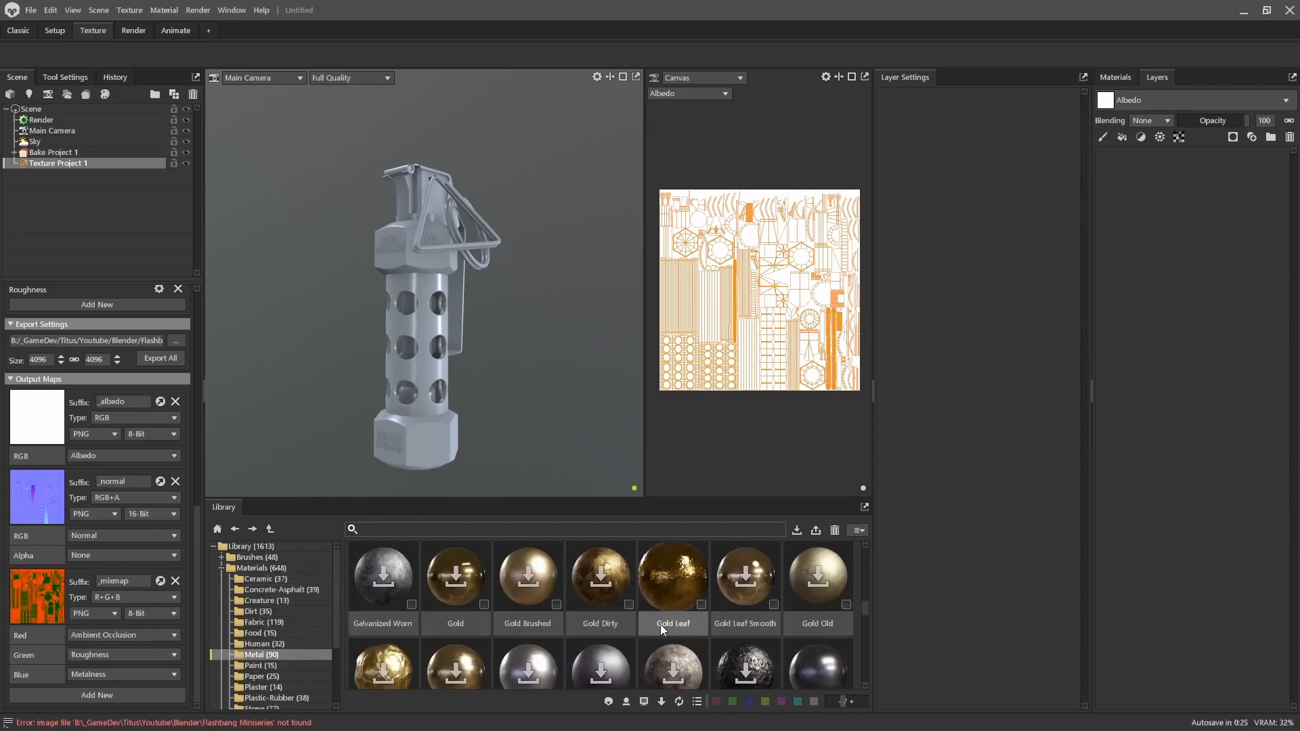
pyautogui.scroll(2, 647, 610)
pyautogui.scroll(3, 646, 611)
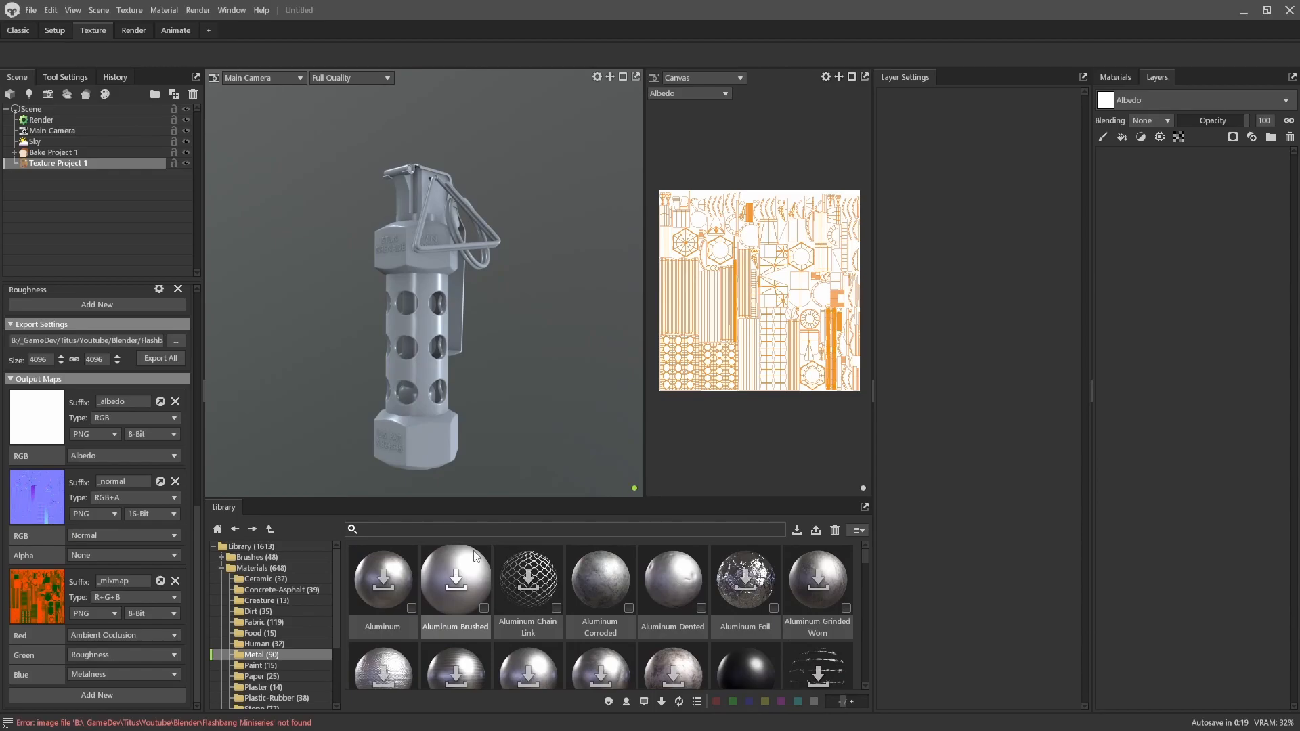
# - Download the Aluminum Brushed material and apply it to the lime-green material ID region of the flashbang body
pyautogui.click(456, 584)
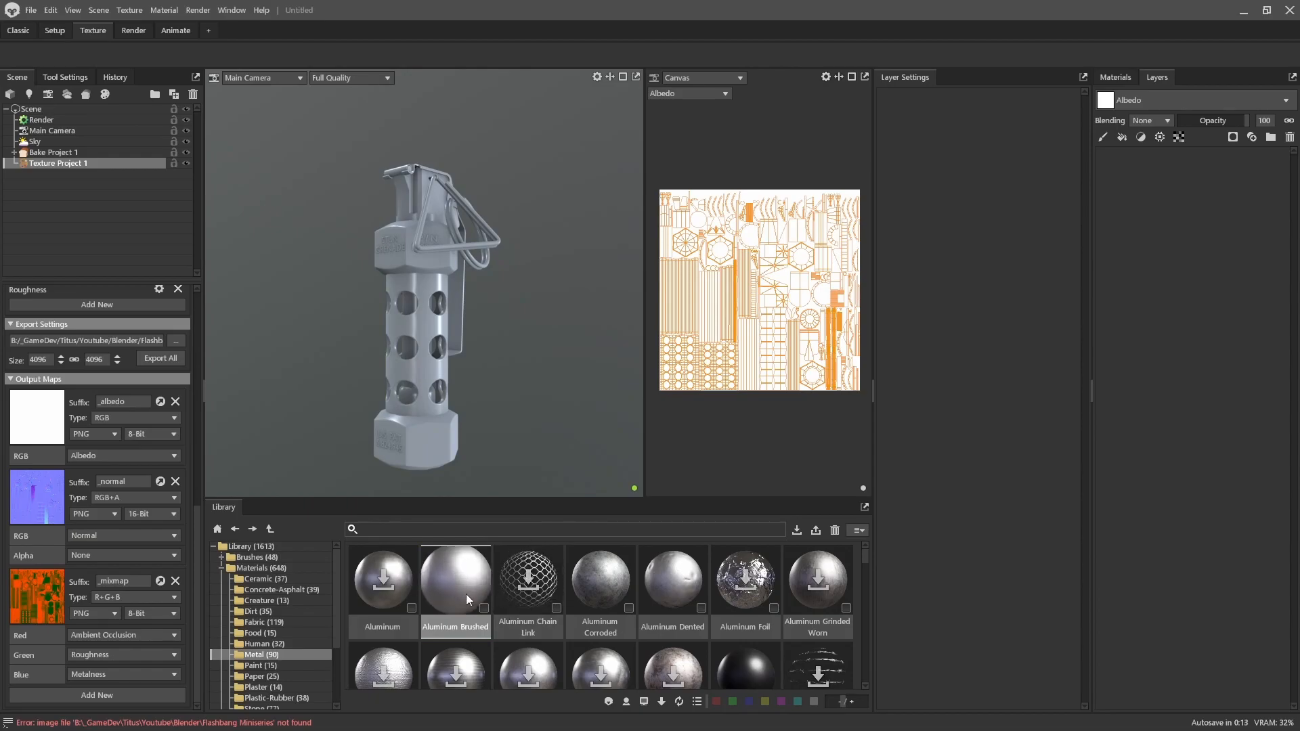
pyautogui.moveTo(465, 584)
pyautogui.mouseDown()
pyautogui.moveTo(482, 584)
pyautogui.moveTo(506, 445)
pyautogui.mouseUp()
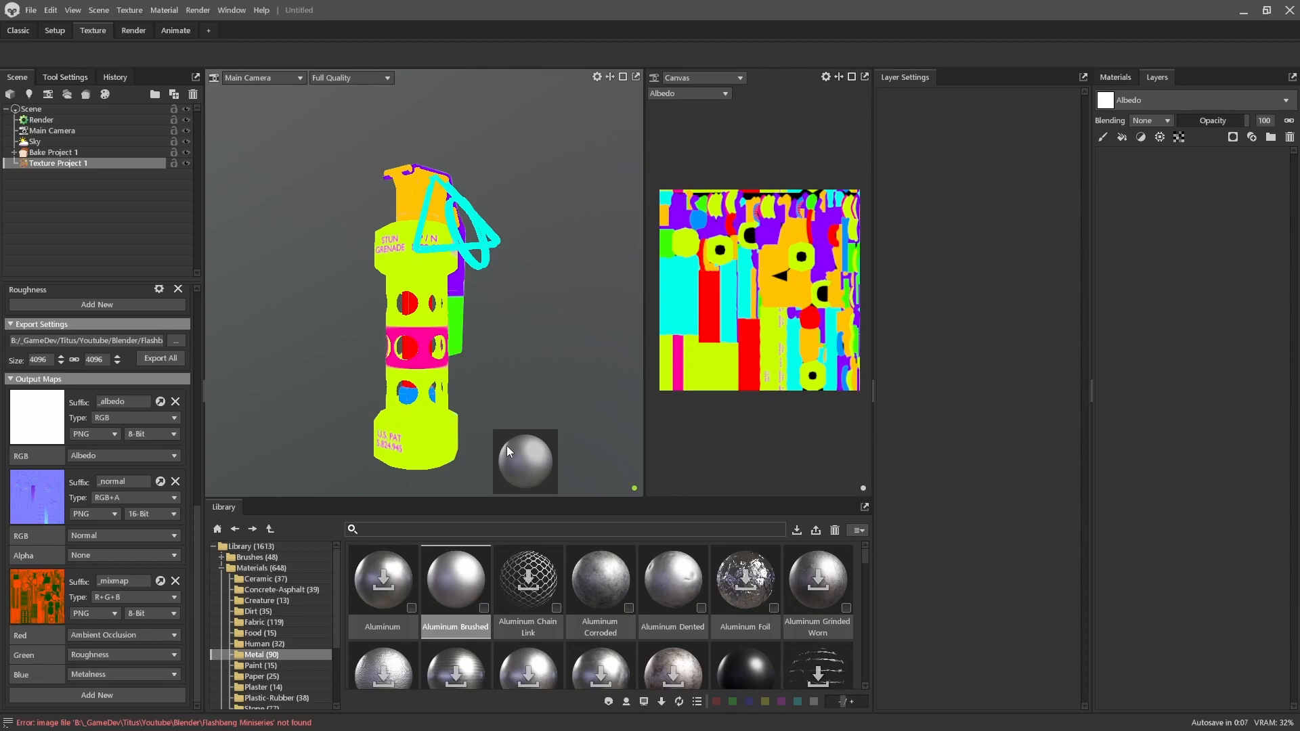
pyautogui.moveTo(507, 446)
pyautogui.mouseDown()
pyautogui.moveTo(464, 308)
pyautogui.moveTo(459, 318)
pyautogui.moveTo(489, 234)
pyautogui.moveTo(429, 259)
pyautogui.moveTo(407, 250)
pyautogui.moveTo(412, 213)
pyautogui.moveTo(467, 298)
pyautogui.moveTo(452, 269)
pyautogui.moveTo(425, 433)
pyautogui.mouseUp()
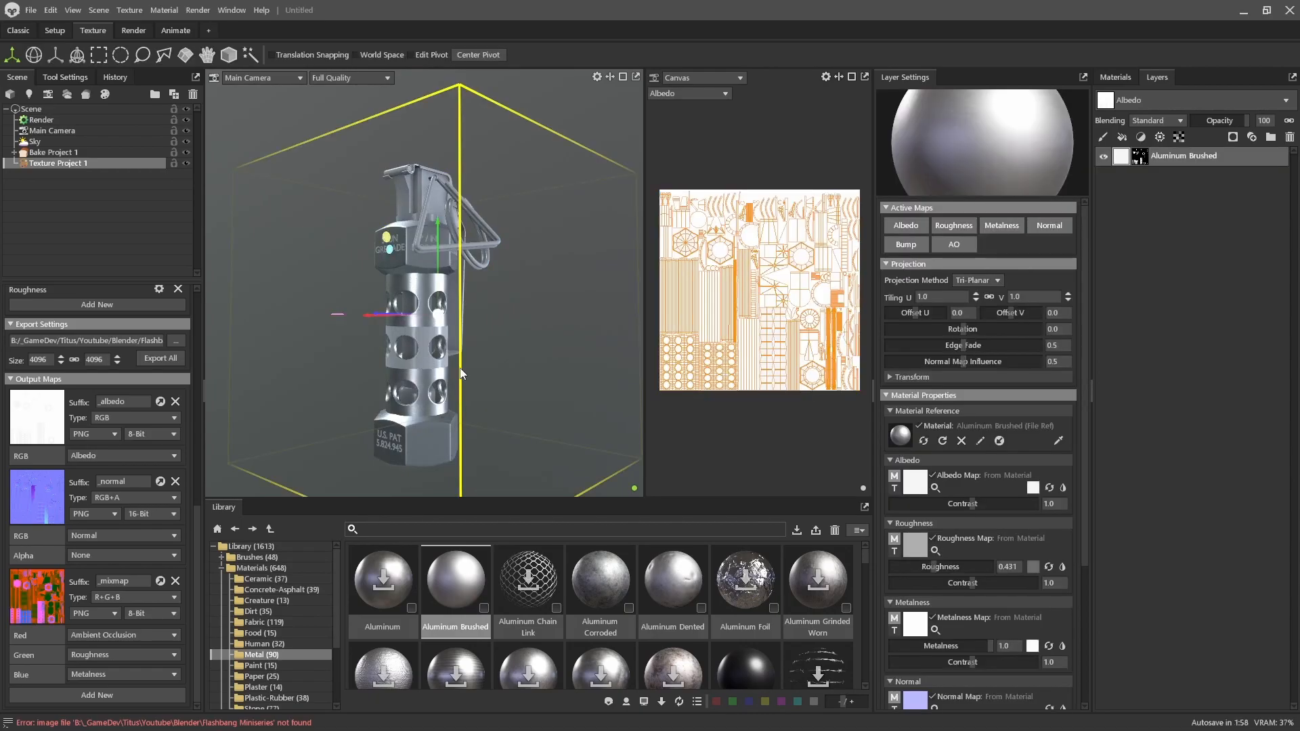
pyautogui.keyDown('alt'); pyautogui.moveTo(445, 384); pyautogui.dragTo(505, 477, button='right'); pyautogui.keyUp('alt')
pyautogui.keyDown('alt'); pyautogui.moveTo(505, 477); pyautogui.dragTo(477, 463); pyautogui.keyUp('alt')
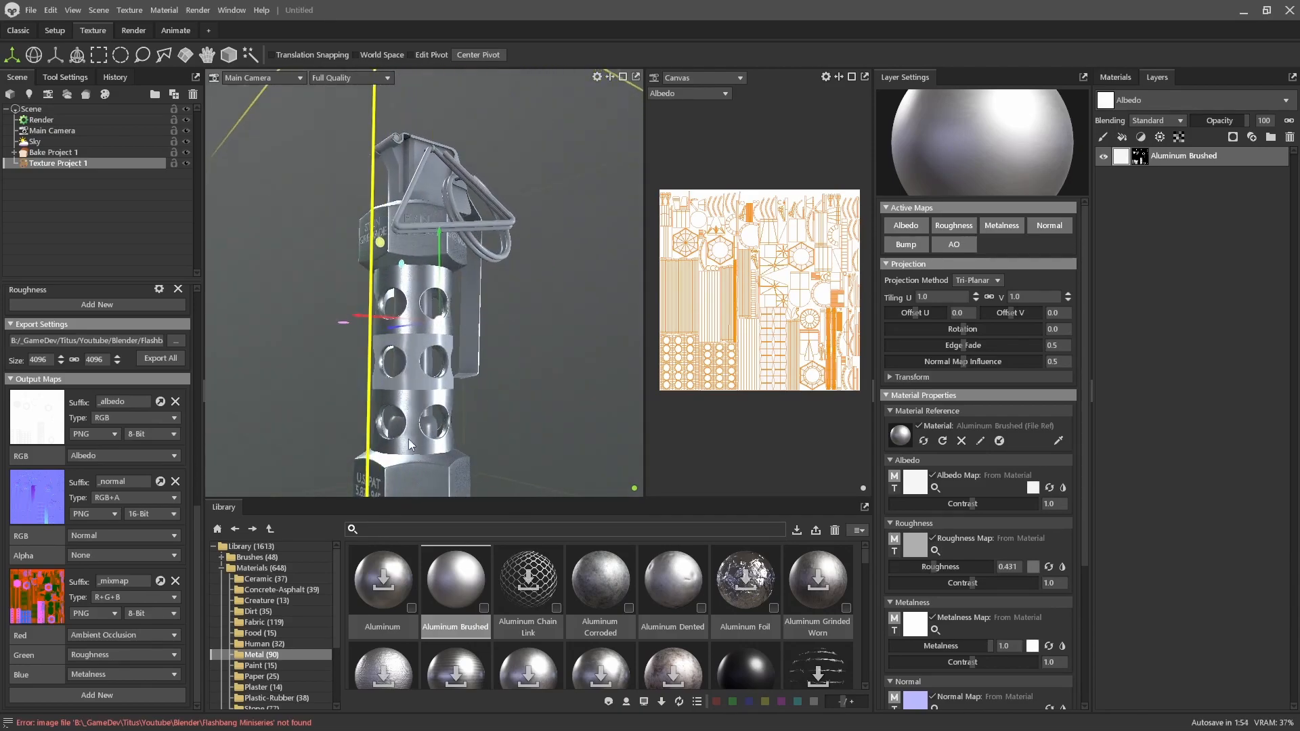
pyautogui.keyDown('alt'); pyautogui.moveTo(473, 452); pyautogui.dragTo(480, 481, button='right'); pyautogui.keyUp('alt')
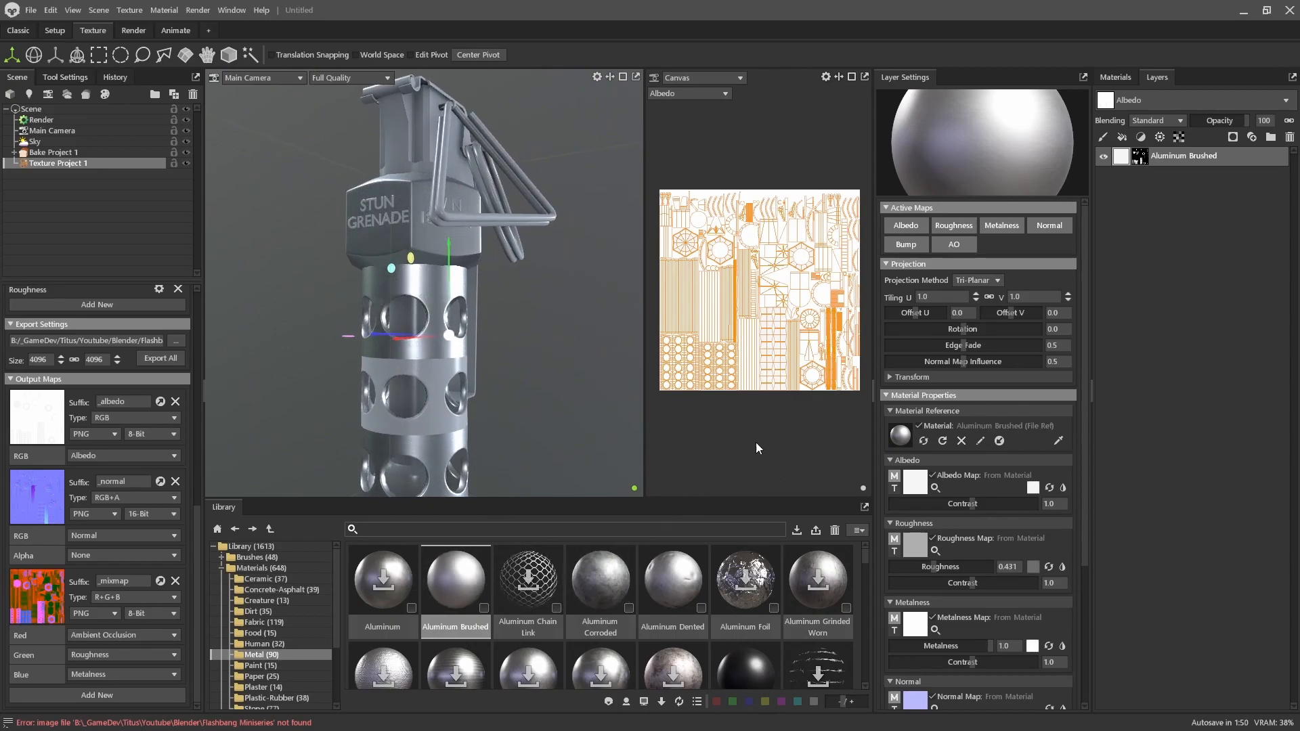
# - Delete the Aluminum Brushed layer, then download Aluminum Foil and apply it to the same body region of the flashbang
pyautogui.rightClick(1156, 160)
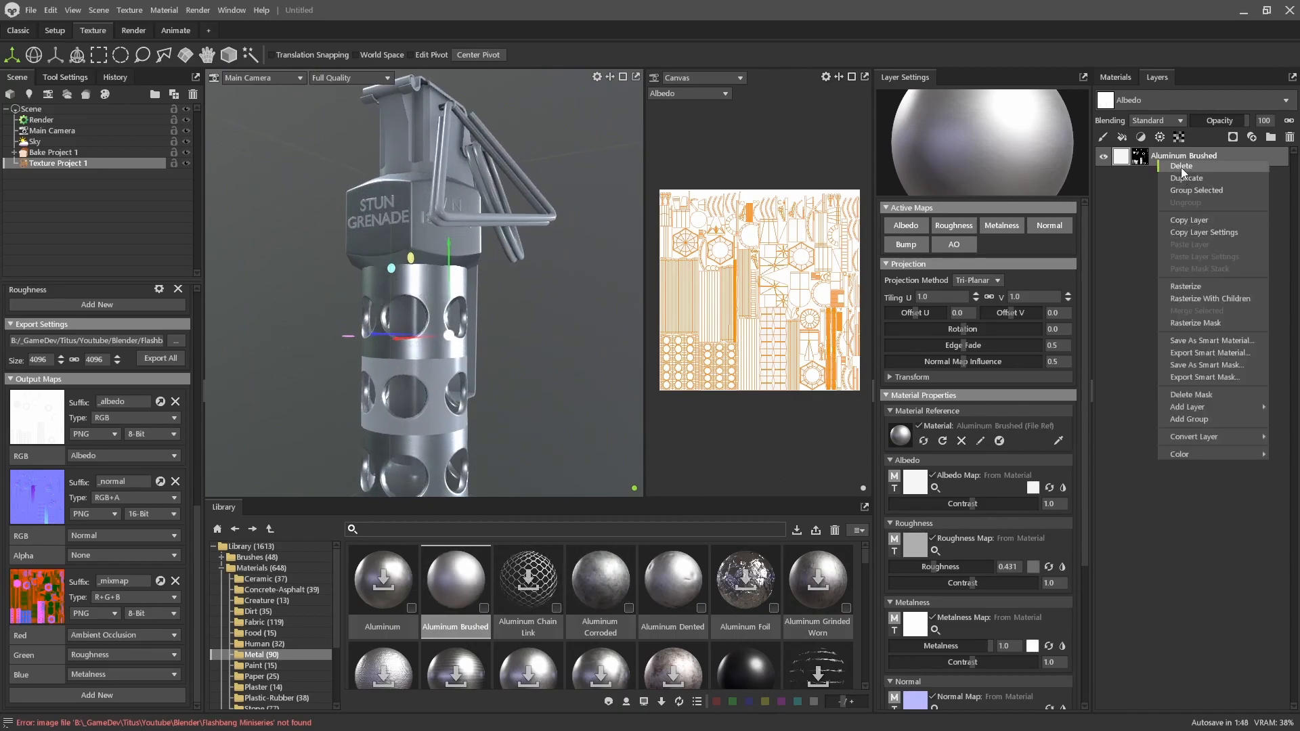
pyautogui.click(1180, 166)
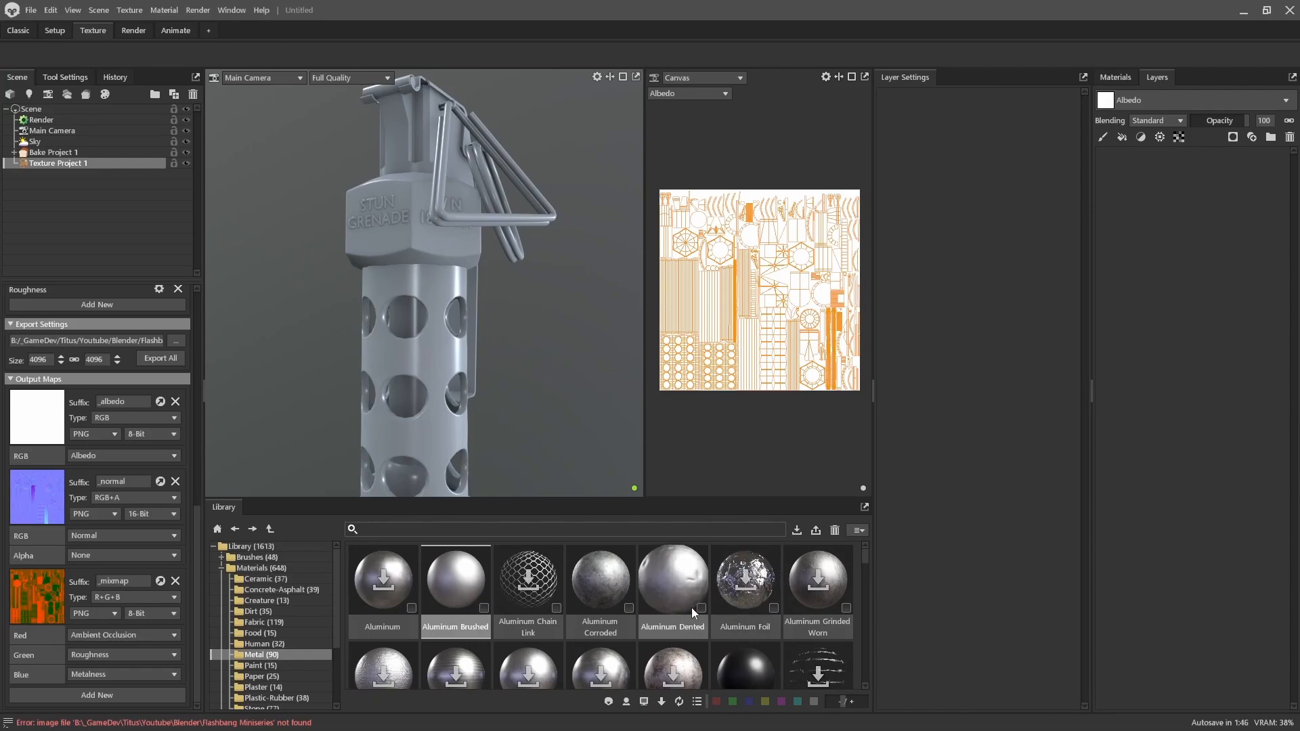
pyautogui.click(756, 589)
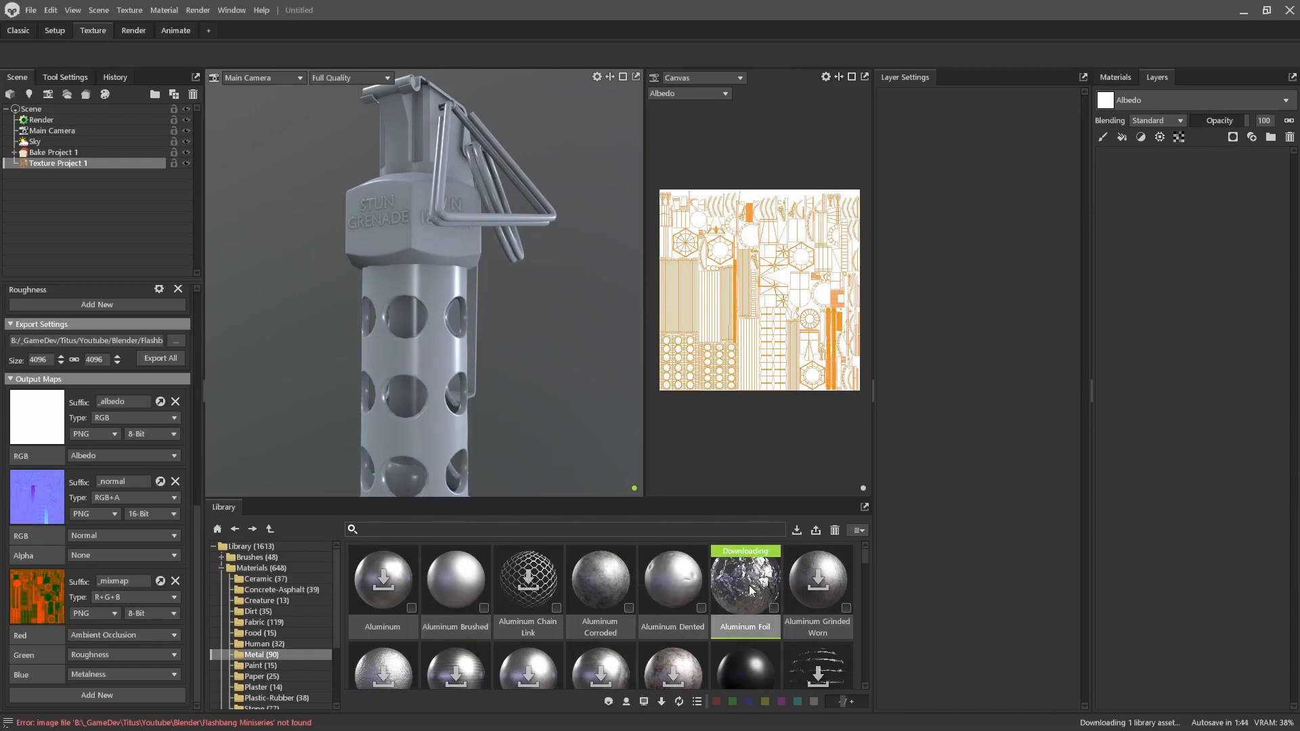
pyautogui.moveTo(750, 589); pyautogui.dragTo(440, 344)
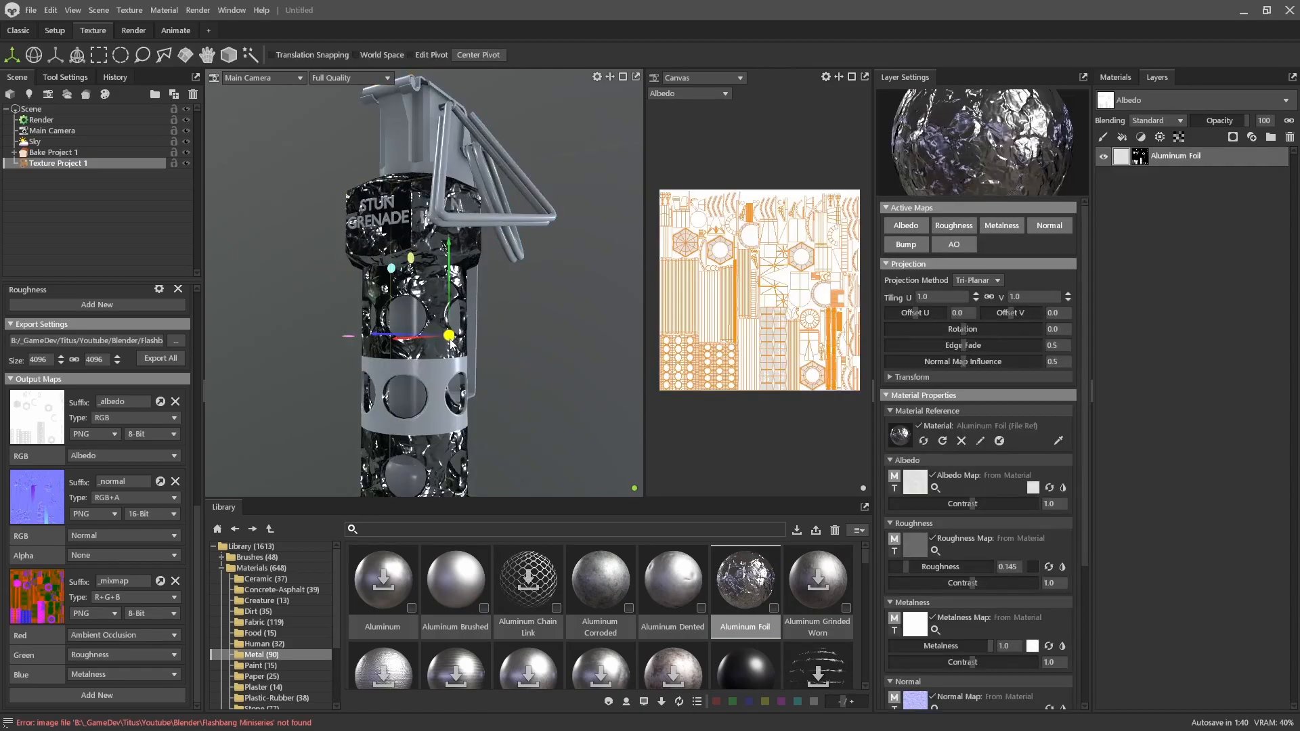
# - Inspect the foil on the flashbang, switch its Albedo map off and back on, and deactivate its Metalness map
pyautogui.moveTo(541, 401); pyautogui.dragTo(537, 429, button='right')
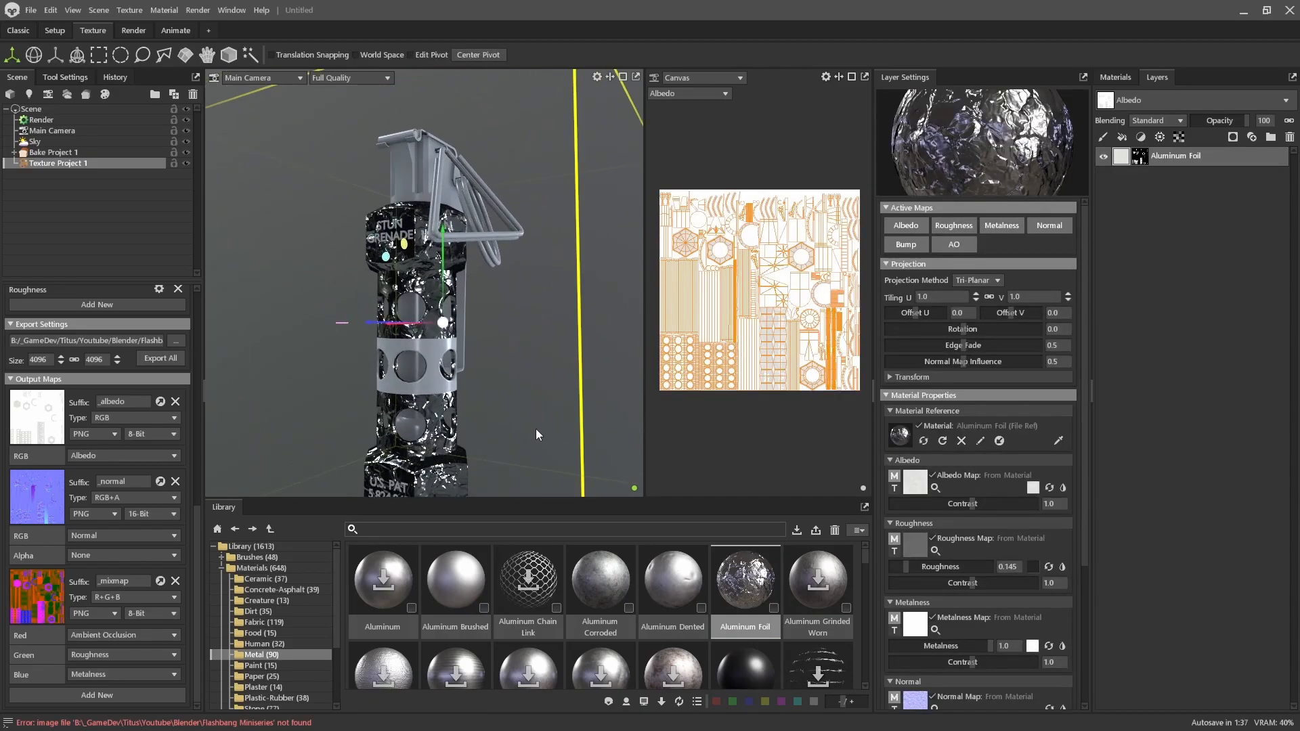
pyautogui.moveTo(537, 430); pyautogui.dragTo(481, 307)
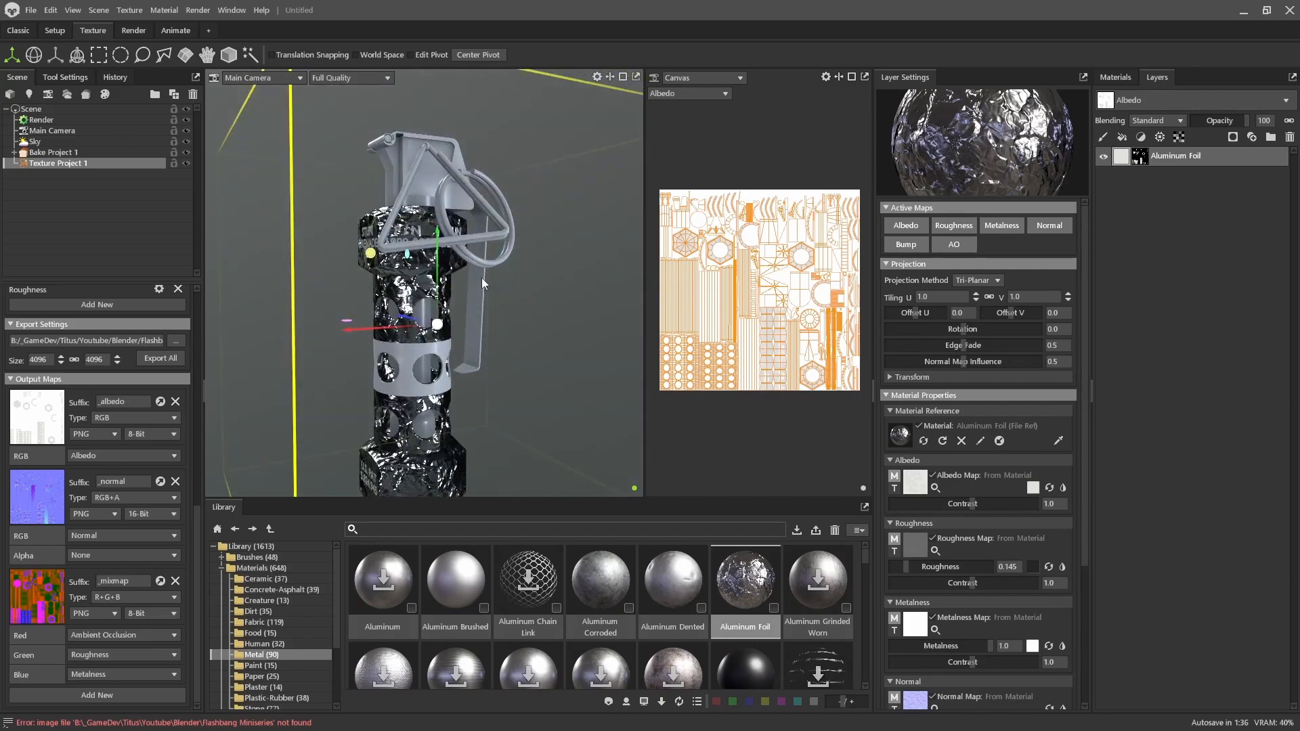
pyautogui.moveTo(531, 436); pyautogui.dragTo(394, 436)
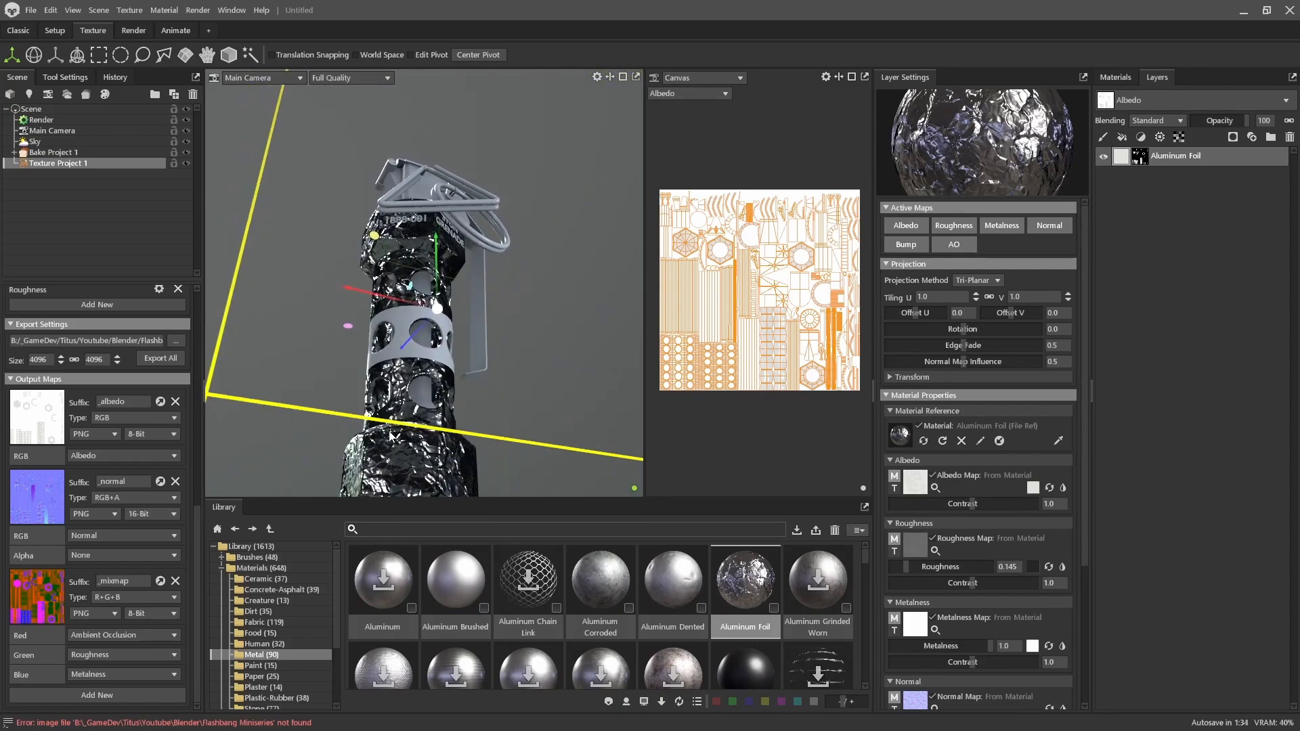
pyautogui.moveTo(528, 338); pyautogui.dragTo(479, 406)
pyautogui.scroll(-3, 480, 404)
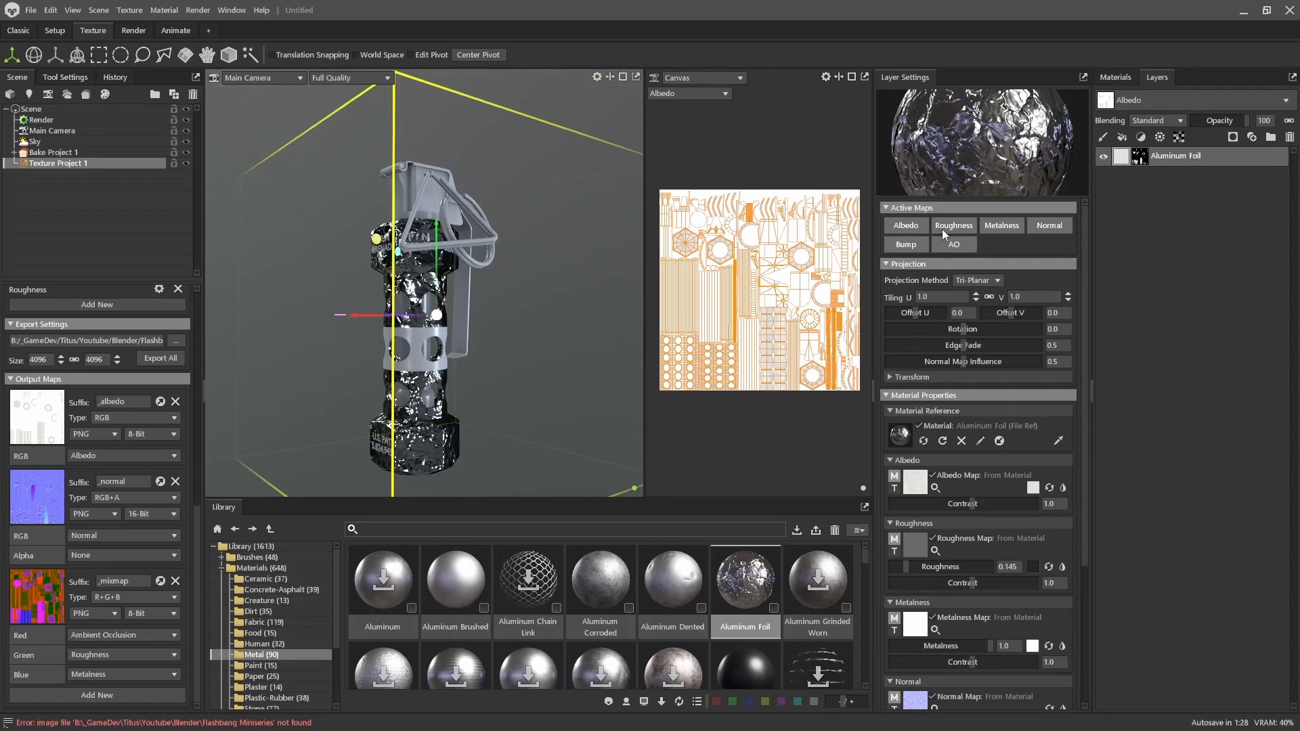
pyautogui.moveTo(579, 299)
pyautogui.mouseDown()
pyautogui.moveTo(501, 331)
pyautogui.moveTo(562, 318)
pyautogui.mouseUp()
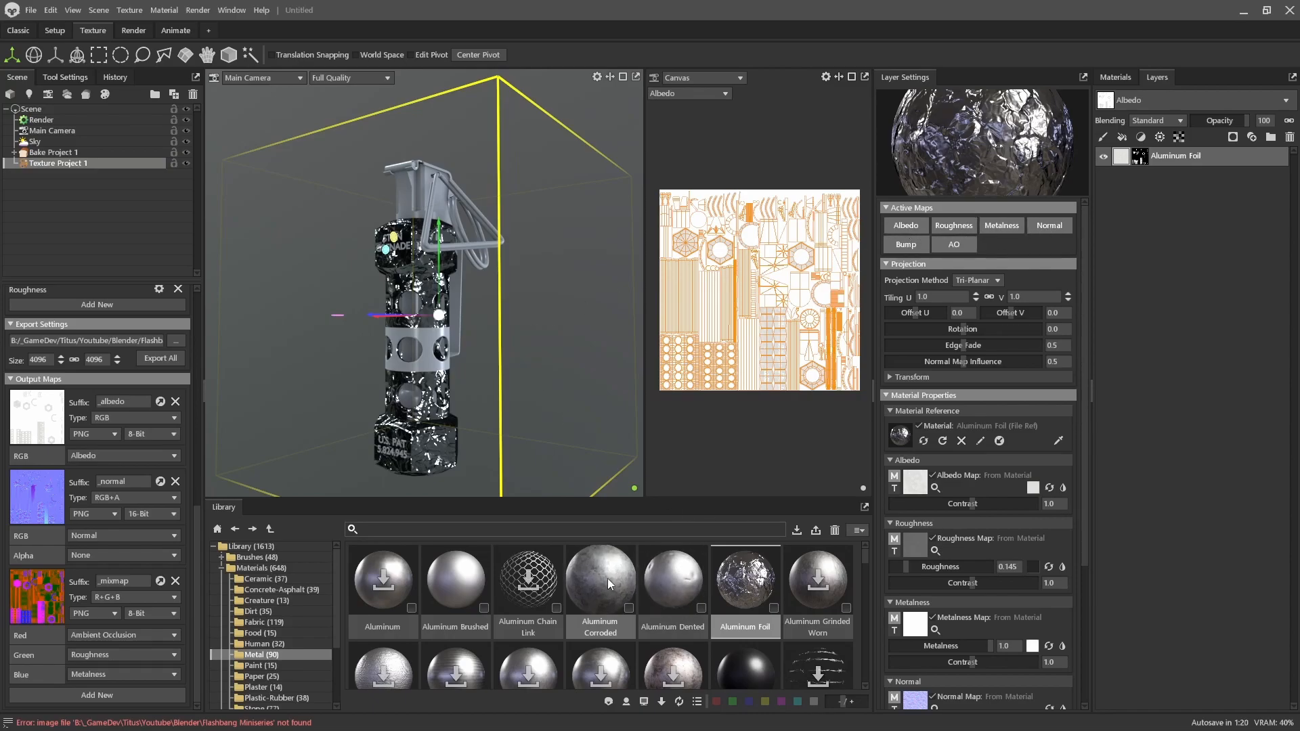
pyautogui.click(906, 224)
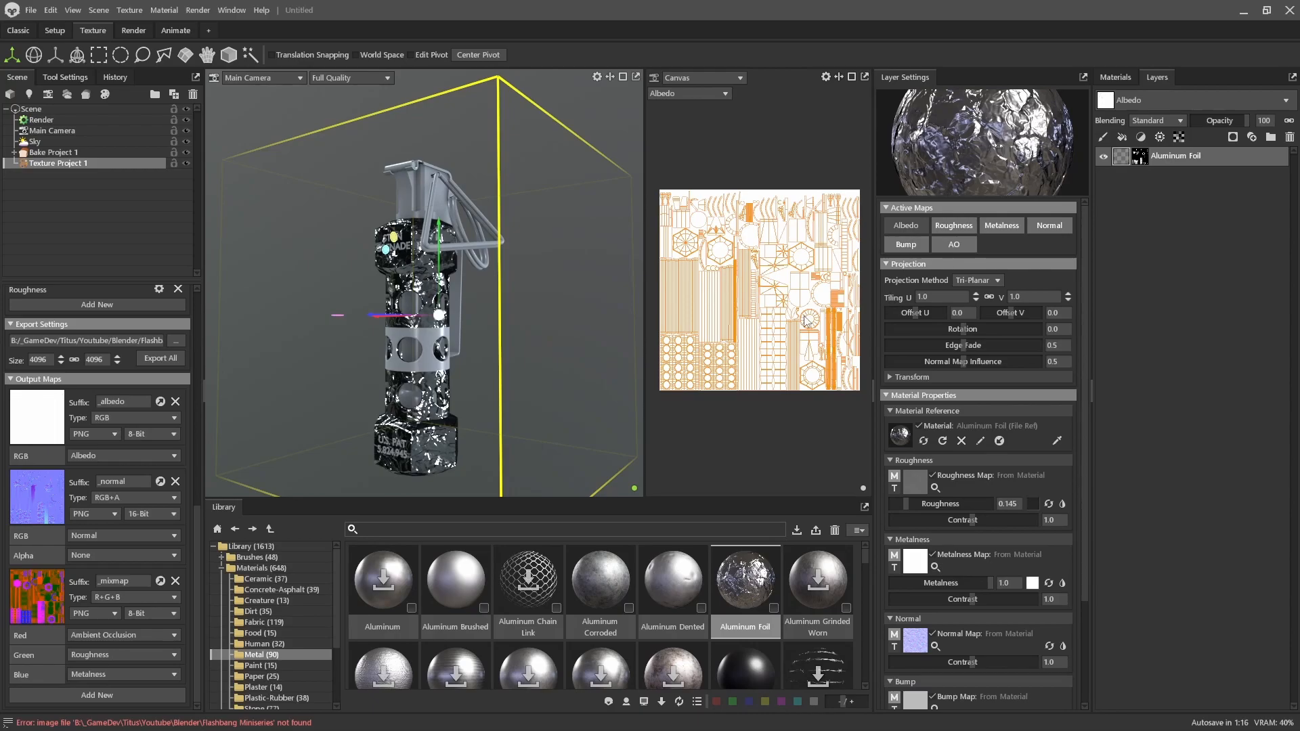
pyautogui.click(909, 223)
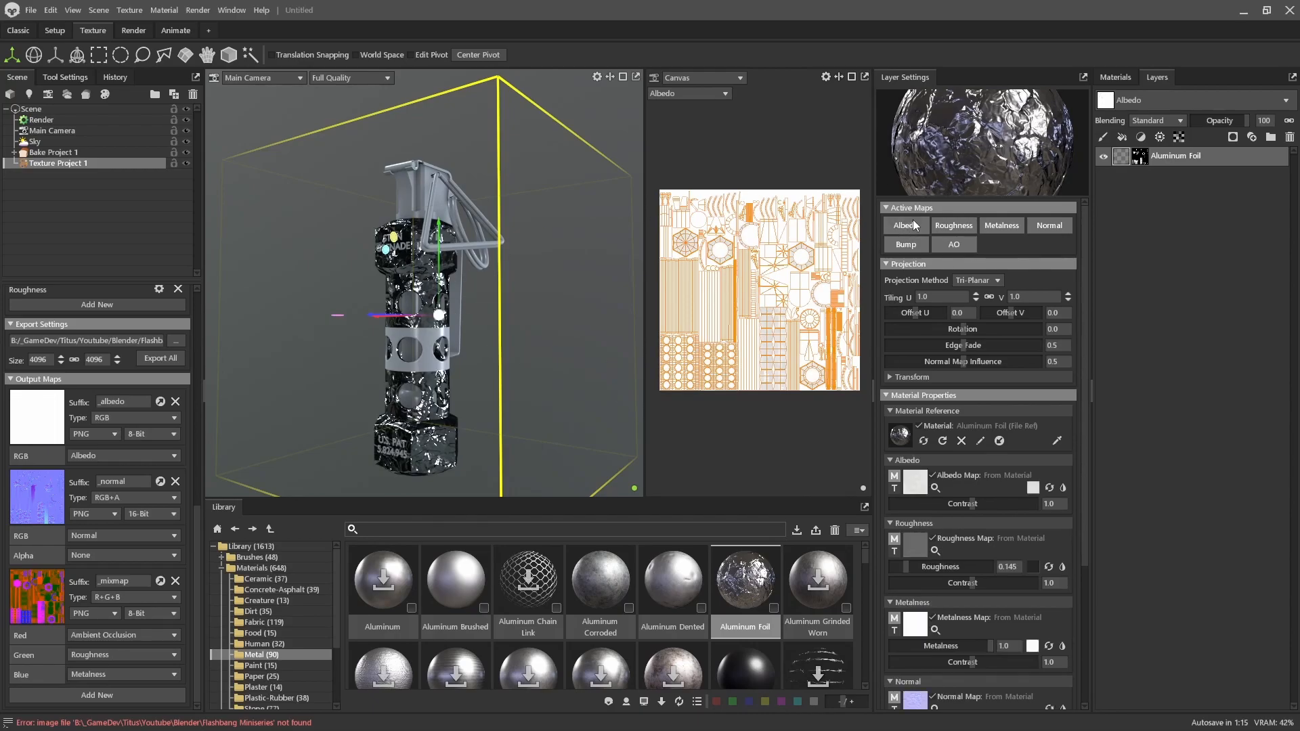
pyautogui.click(998, 226)
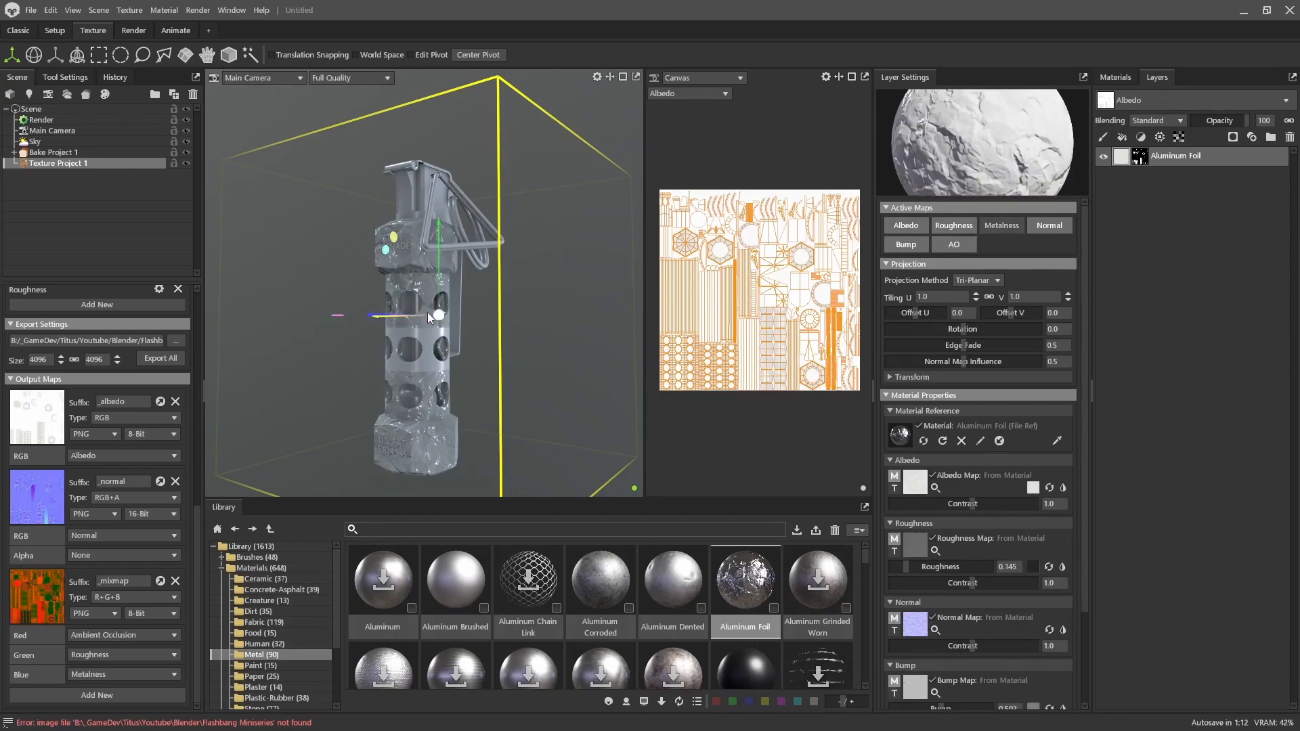
pyautogui.scroll(5, 449, 307)
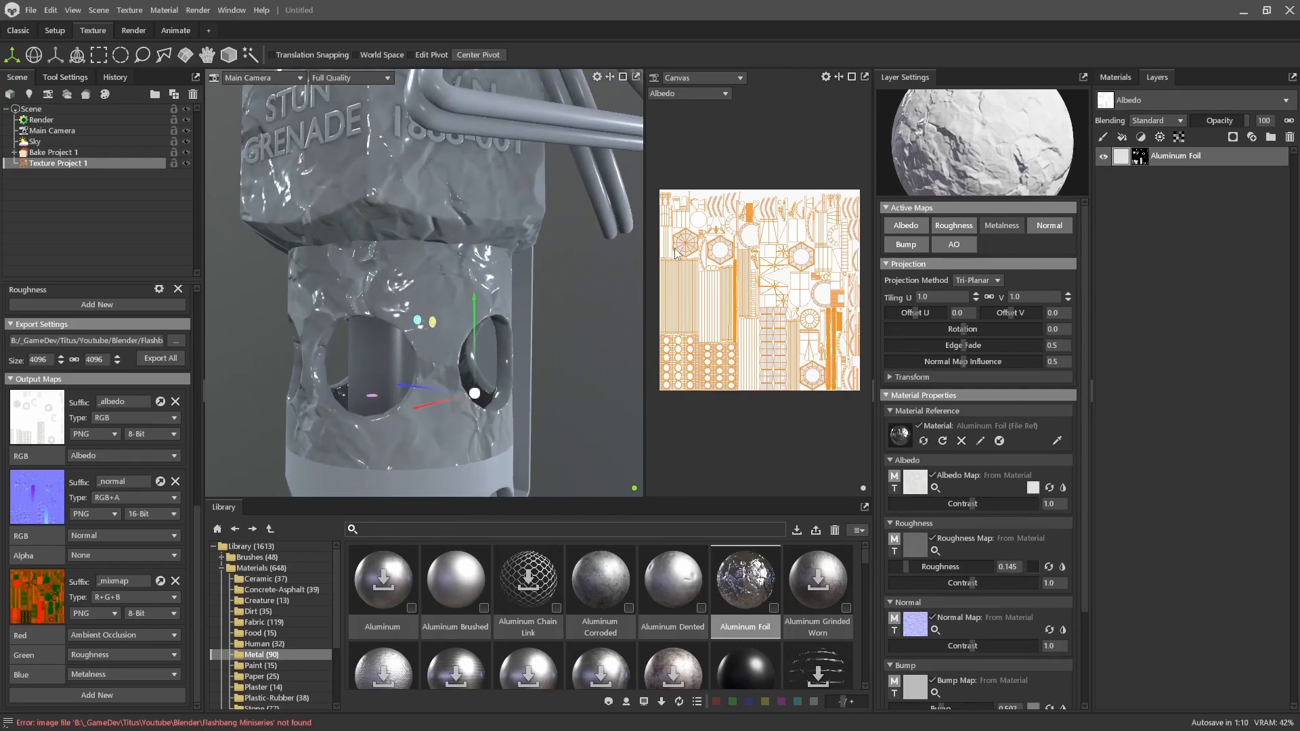
# - Preview the Aluminum Foil layer without its Normal map, reactivating Metalness and finally Normal
pyautogui.click(1047, 226)
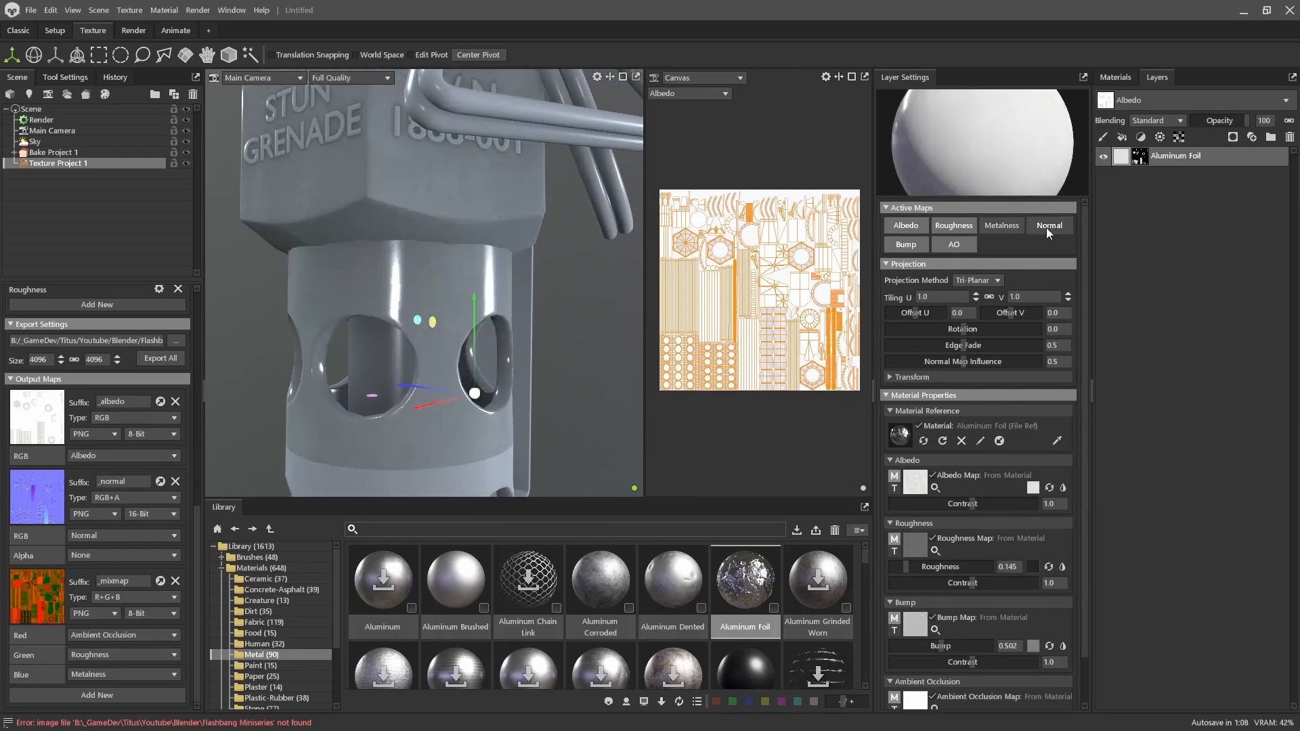
pyautogui.click(998, 225)
pyautogui.scroll(-5, 486, 264)
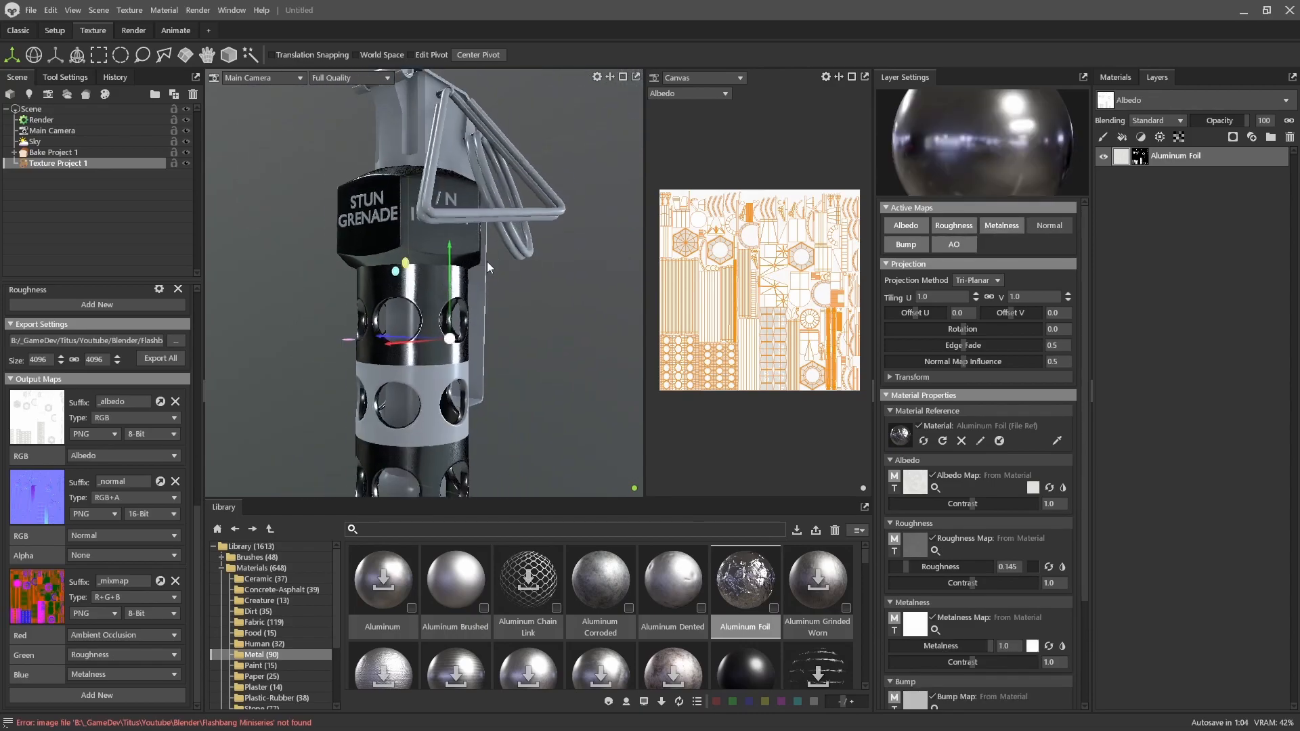
pyautogui.scroll(-5, 478, 281)
pyautogui.scroll(5, 467, 306)
pyautogui.moveTo(467, 319); pyautogui.dragTo(474, 345)
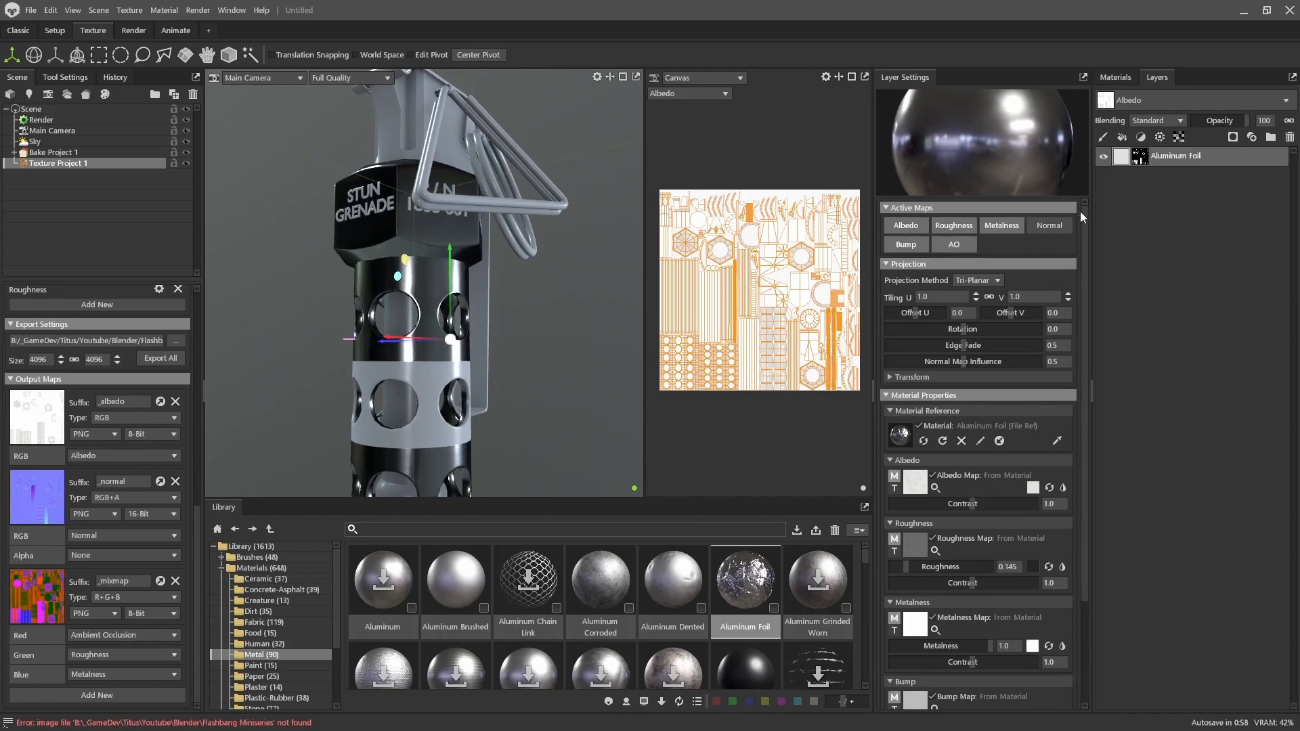
pyautogui.click(1050, 225)
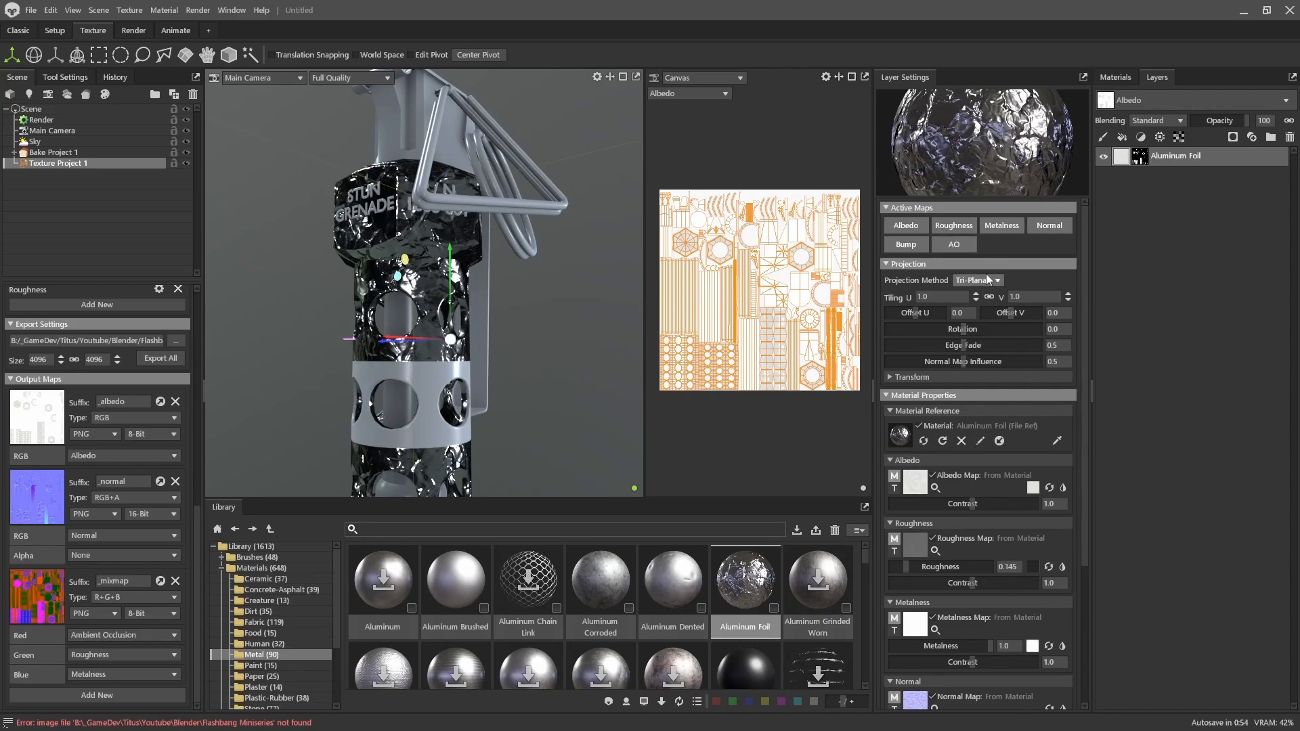
# - Brighten the Aluminum Foil layer's albedo color to near white
pyautogui.scroll(-4, 1006, 455)
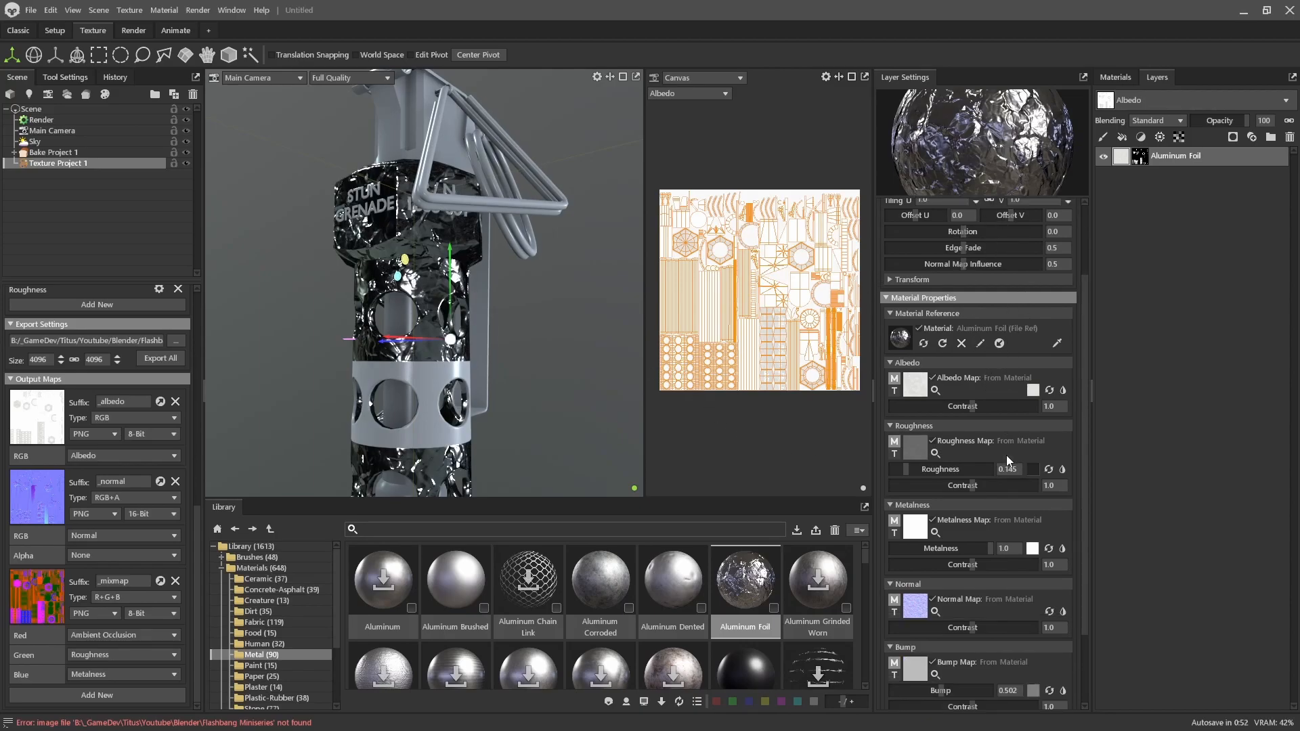
pyautogui.click(1032, 325)
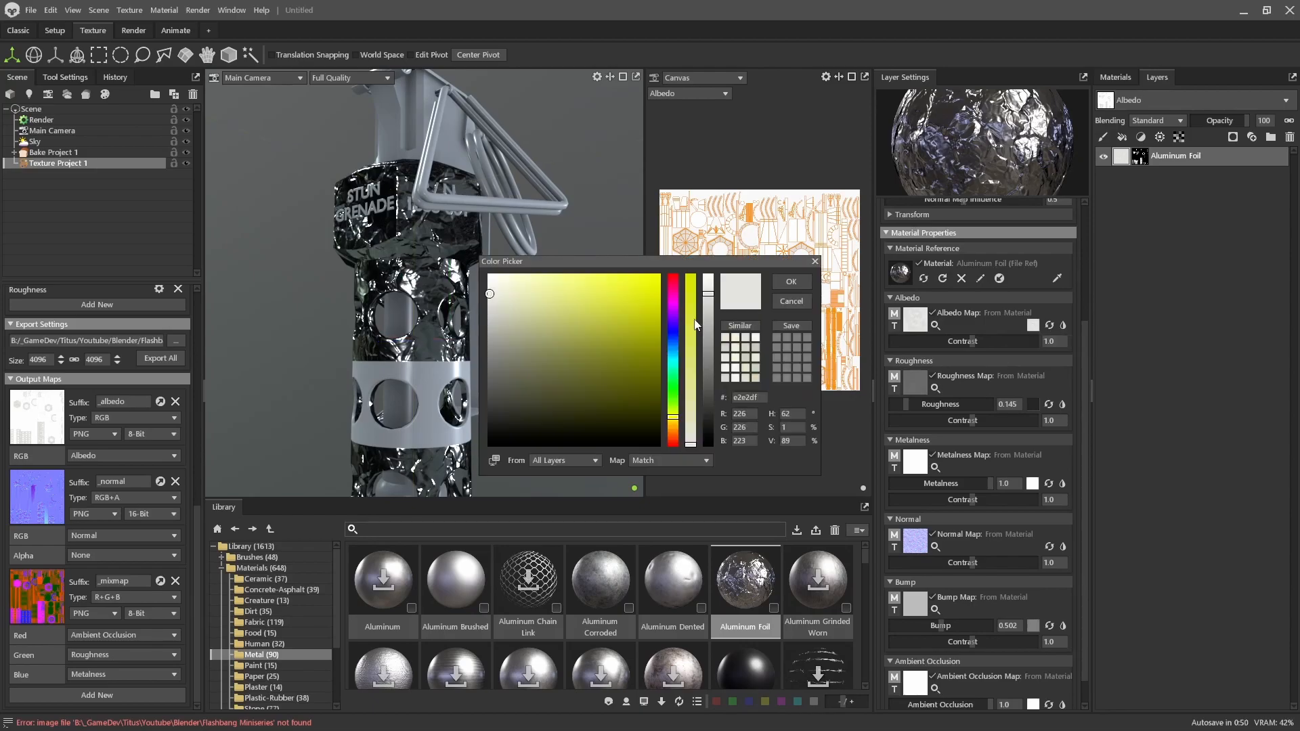
pyautogui.moveTo(709, 299); pyautogui.dragTo(708, 273)
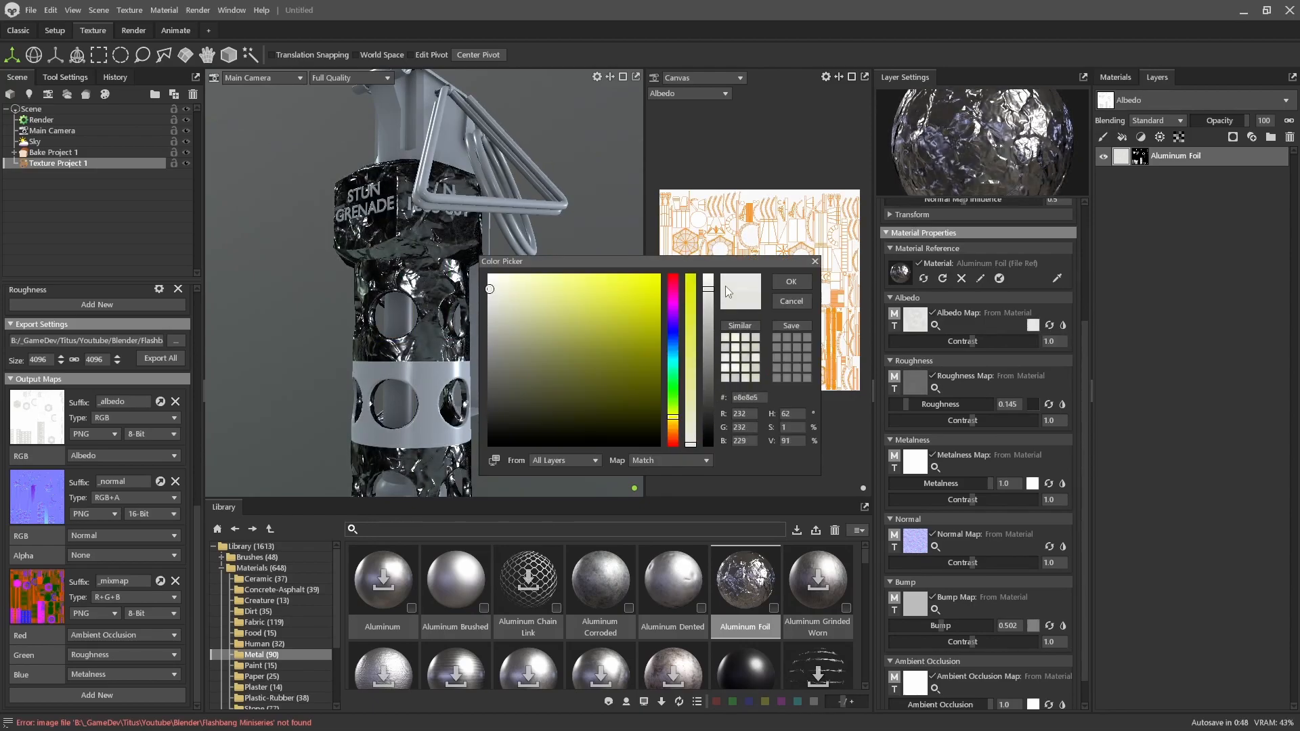
pyautogui.click(791, 281)
# - Raise the Aluminum Foil layer's roughness to 0.473 and check the result on the flashbang
pyautogui.scroll(-1, 997, 416)
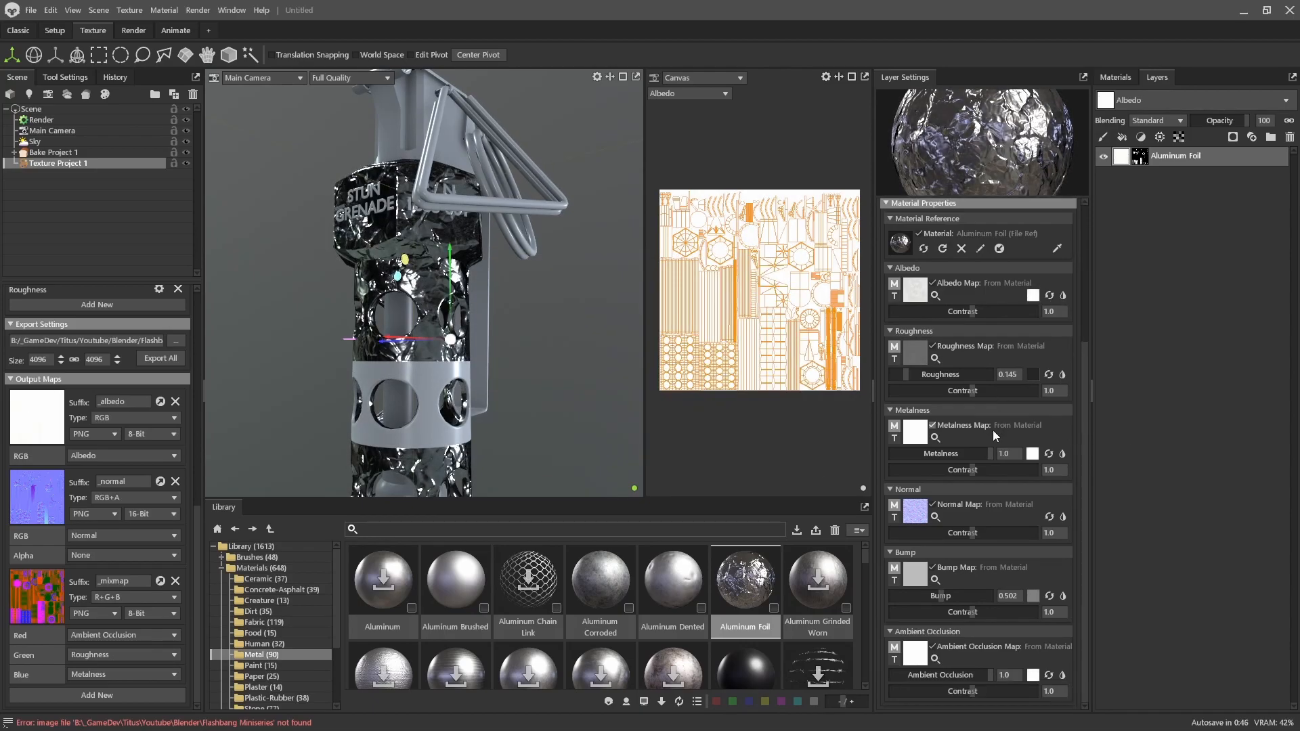
pyautogui.moveTo(905, 374); pyautogui.dragTo(939, 375)
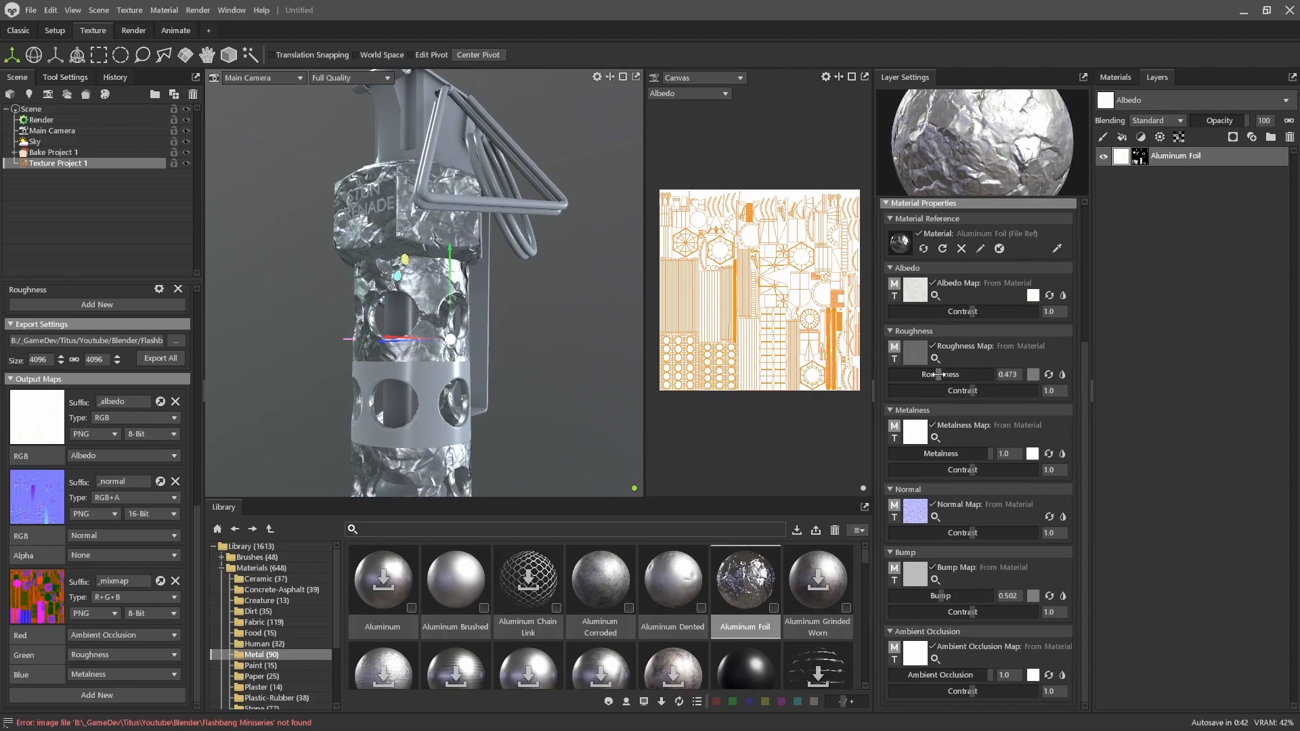
pyautogui.scroll(-3, 494, 371)
pyautogui.moveTo(494, 371)
pyautogui.mouseDown()
pyautogui.moveTo(558, 347)
pyautogui.moveTo(486, 393)
pyautogui.mouseUp()
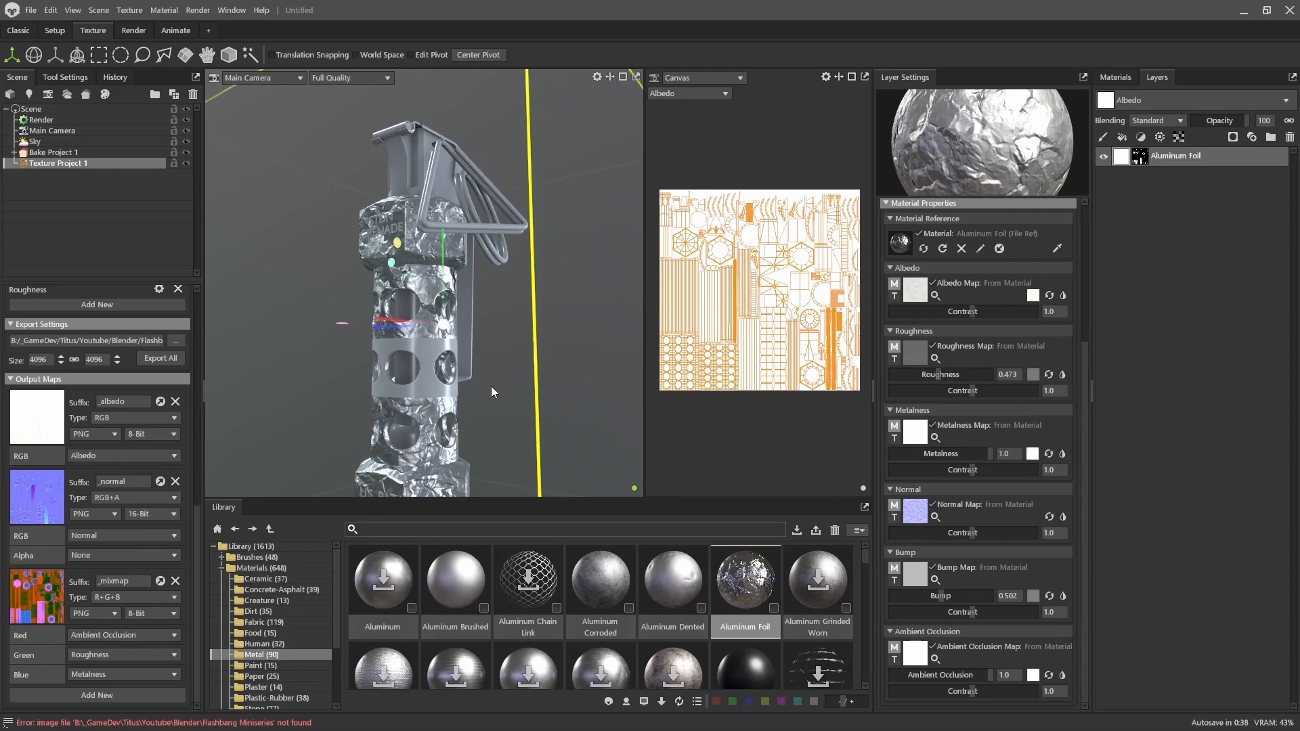
pyautogui.moveTo(492, 409); pyautogui.dragTo(522, 409, button='right')
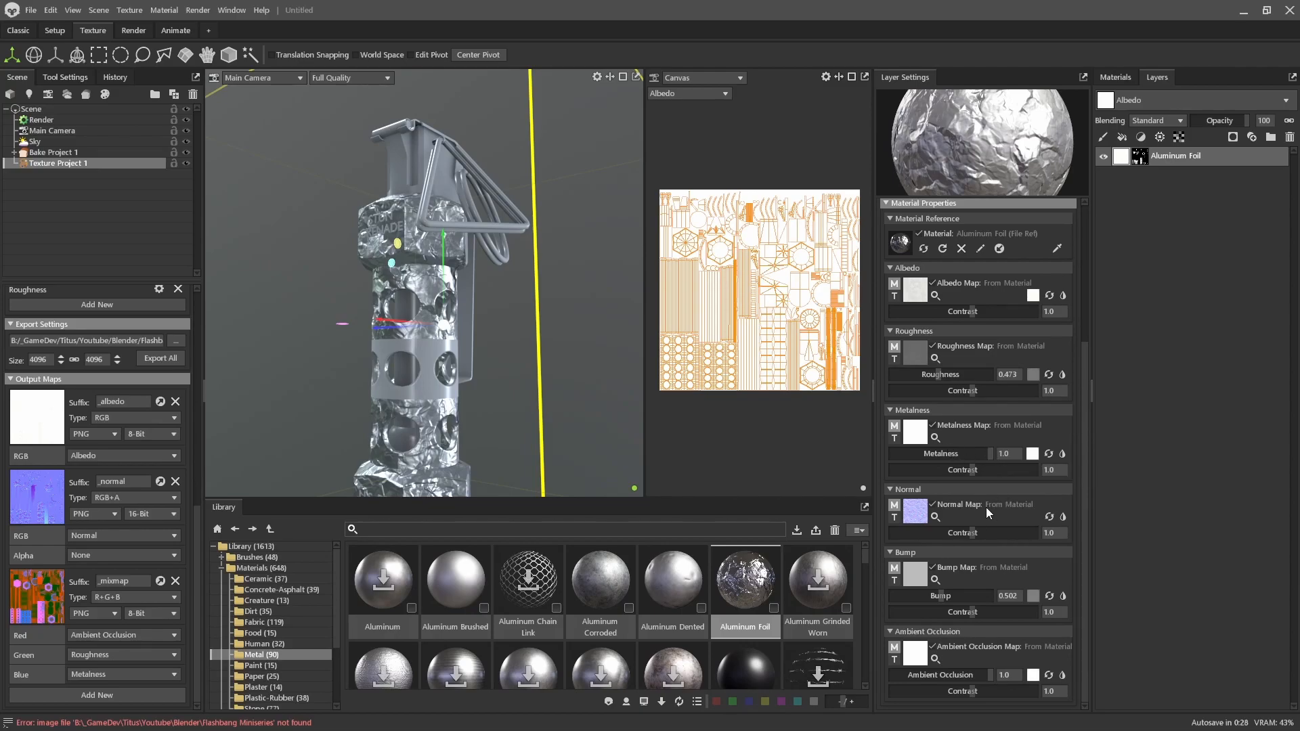
# - Set the foil layer's Normal contrast to 4.97, Bump to 0.589 and Ambient Occlusion contrast to 1.097
pyautogui.moveTo(972, 532)
pyautogui.mouseDown()
pyautogui.moveTo(1023, 533)
pyautogui.moveTo(984, 533)
pyautogui.mouseUp()
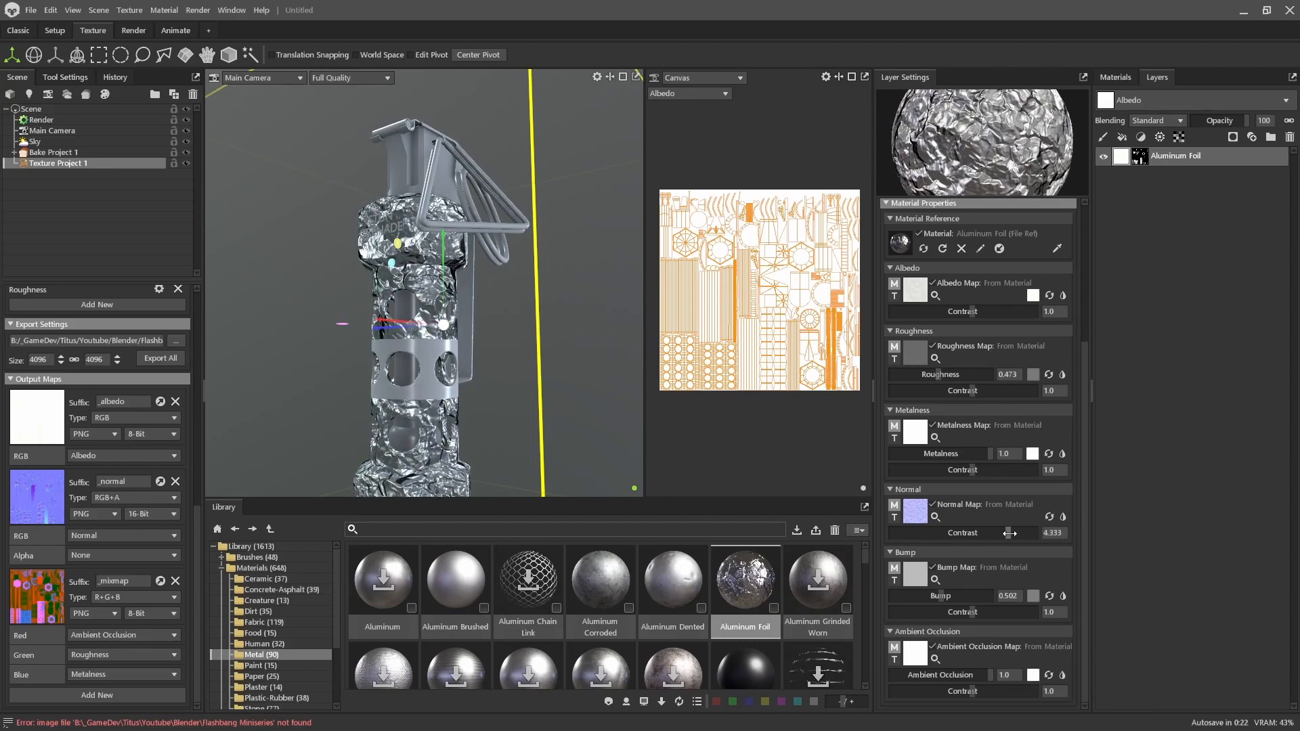
pyautogui.moveTo(984, 533); pyautogui.dragTo(1013, 533)
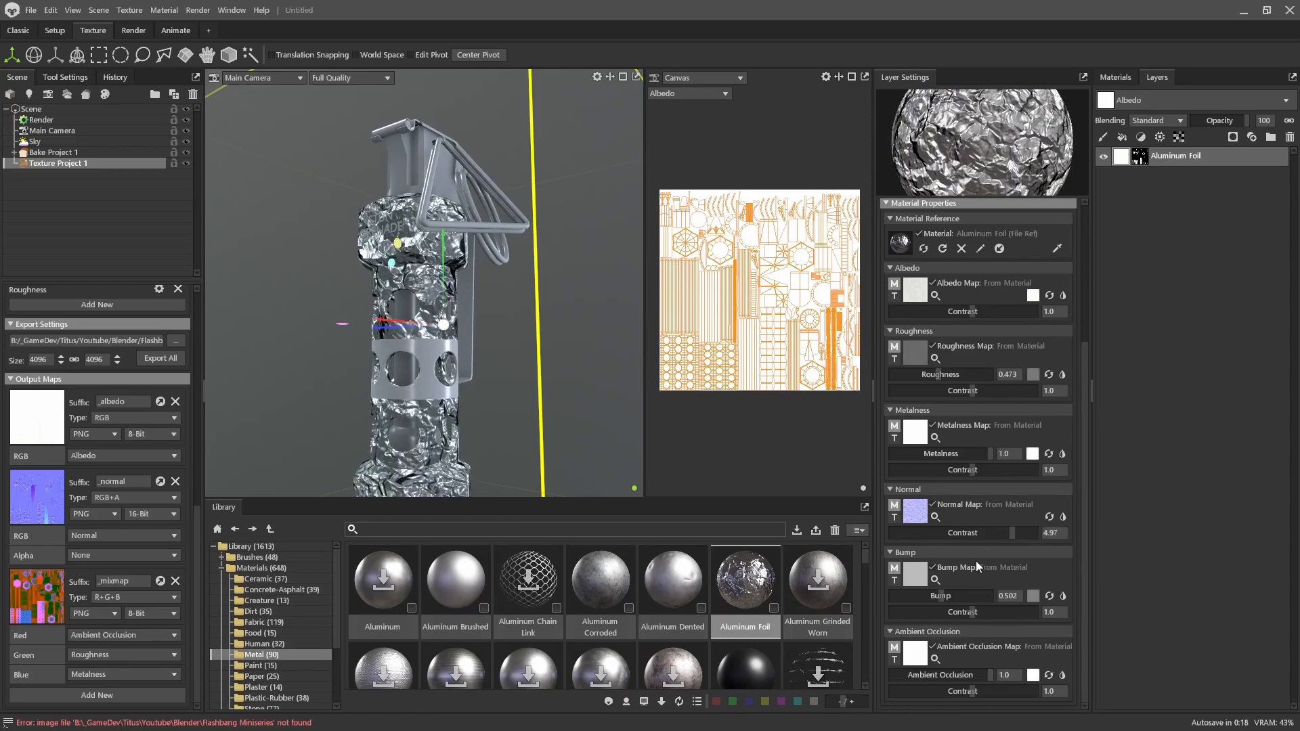
pyautogui.moveTo(935, 596)
pyautogui.mouseDown()
pyautogui.moveTo(977, 594)
pyautogui.moveTo(951, 591)
pyautogui.mouseUp()
pyautogui.moveTo(966, 694)
pyautogui.mouseDown()
pyautogui.moveTo(1015, 693)
pyautogui.moveTo(910, 691)
pyautogui.moveTo(999, 691)
pyautogui.moveTo(974, 692)
pyautogui.mouseUp()
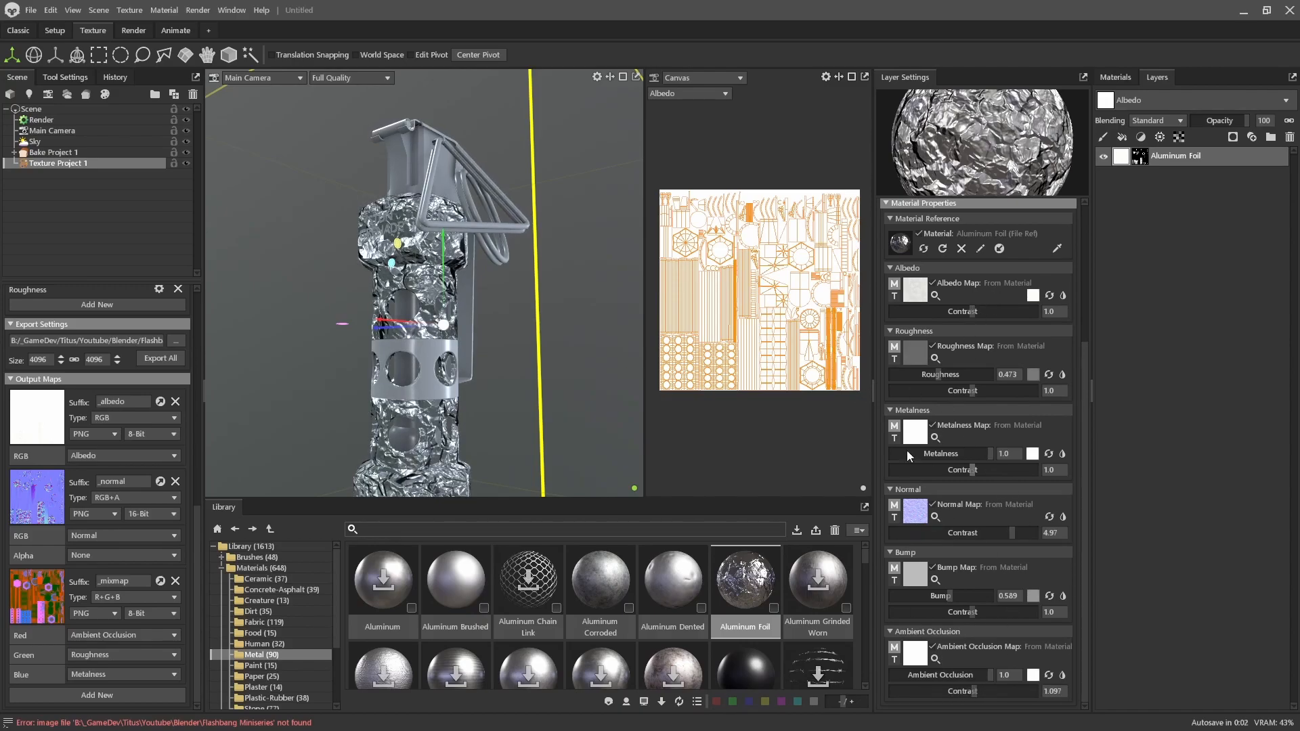
# - Delete the Aluminum Foil layer from the texture project
pyautogui.moveTo(522, 363)
pyautogui.mouseDown()
pyautogui.moveTo(552, 308)
pyautogui.moveTo(481, 360)
pyautogui.moveTo(502, 352)
pyautogui.mouseUp()
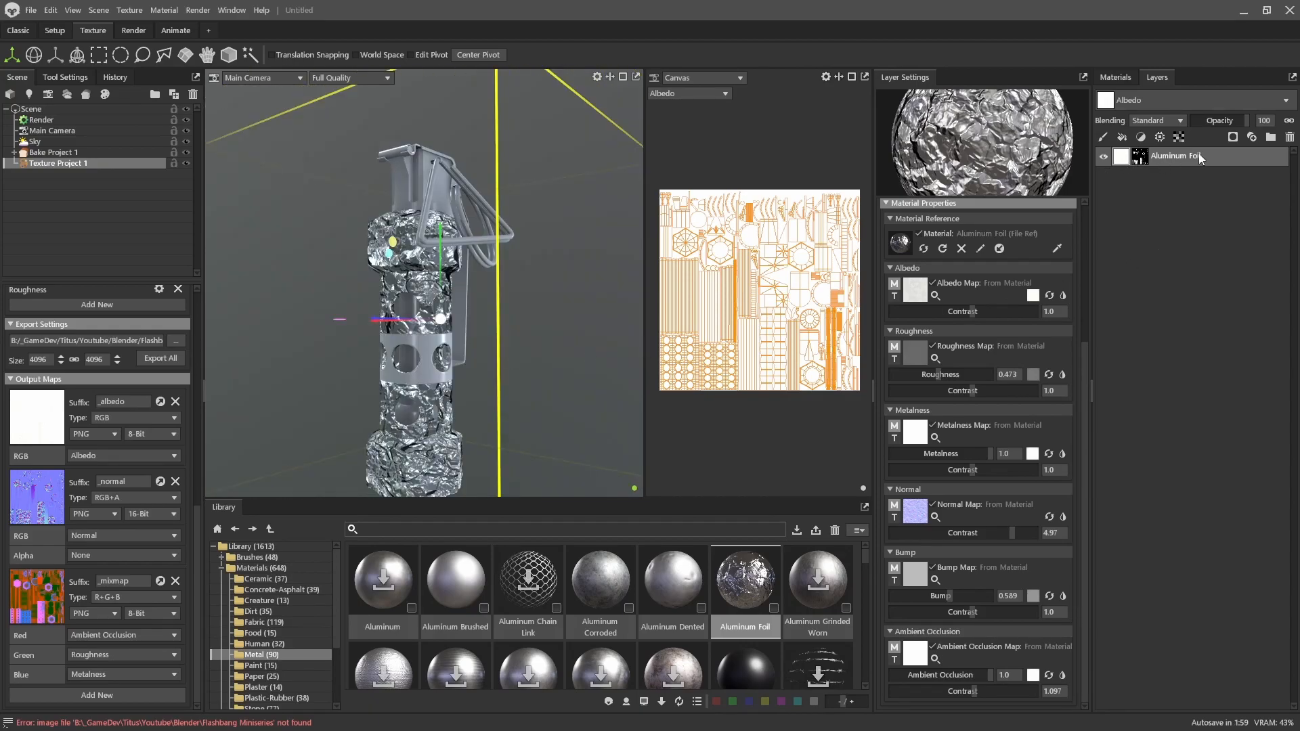
pyautogui.rightClick(1178, 158)
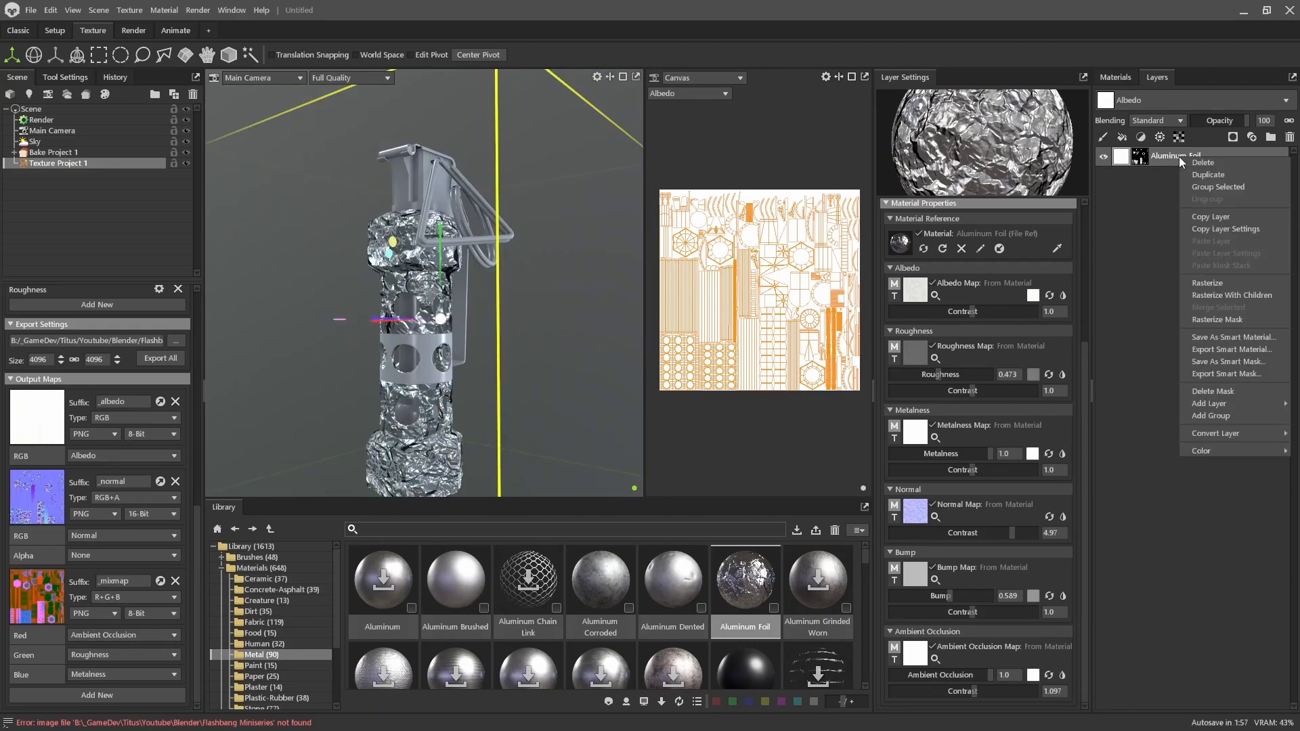
pyautogui.click(1208, 163)
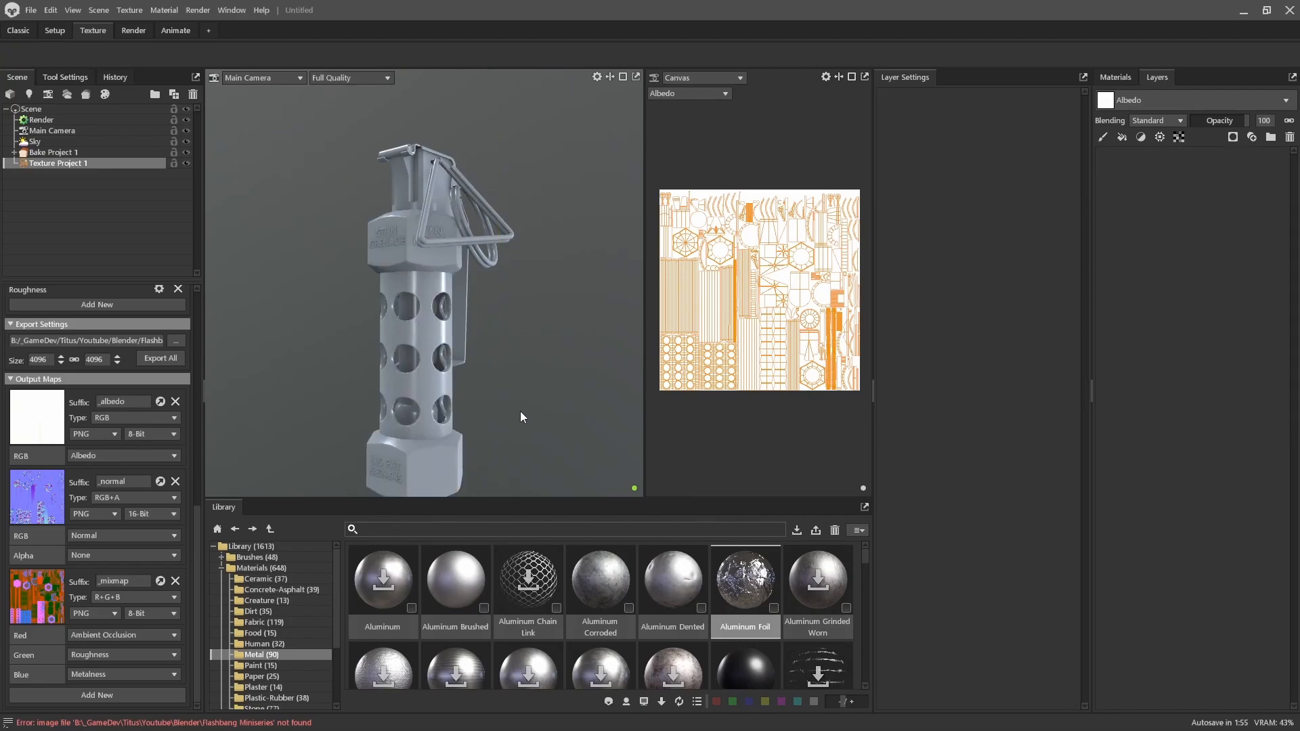
# - Add the Nickel Pocked metal material from the library as a layer covering the whole flashbang and check its map channels
pyautogui.scroll(-5, 746, 612)
pyautogui.scroll(-5, 747, 618)
pyautogui.scroll(-1, 748, 618)
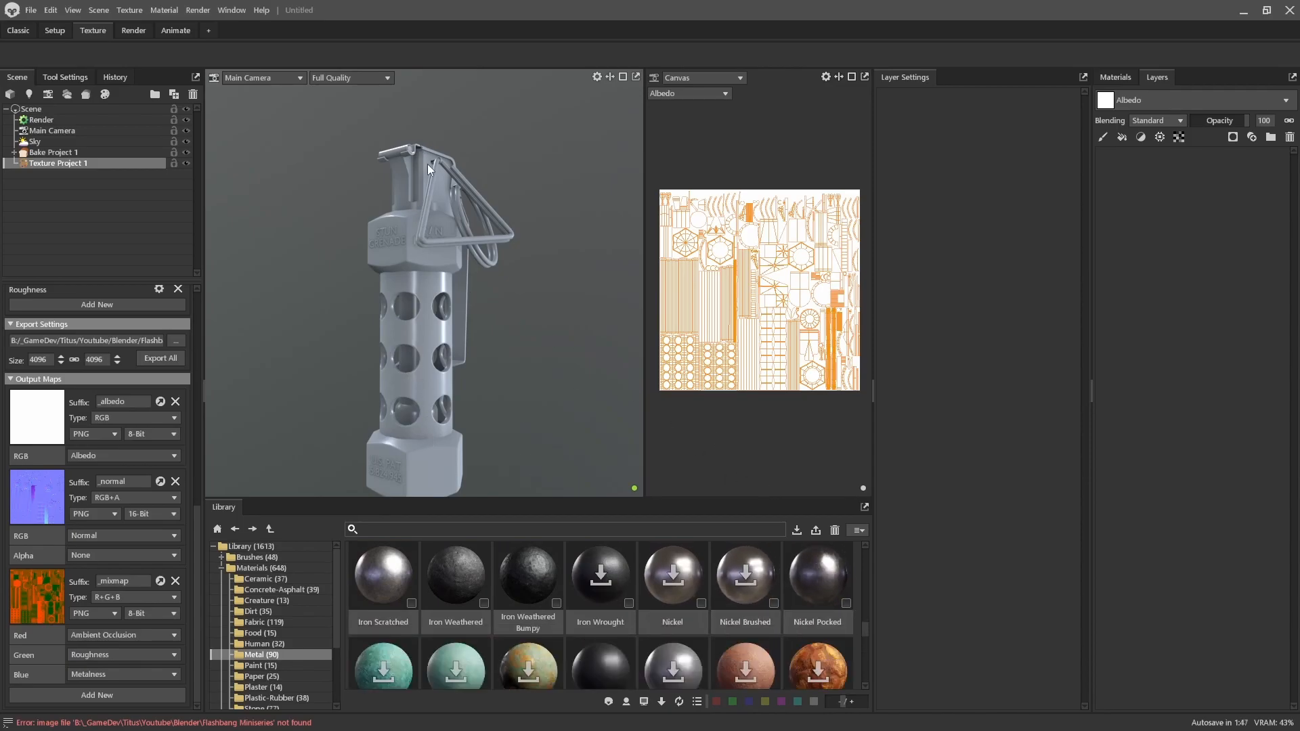
pyautogui.moveTo(818, 574); pyautogui.dragTo(1185, 257)
pyautogui.moveTo(455, 309); pyautogui.dragTo(501, 368)
pyautogui.click(1205, 105)
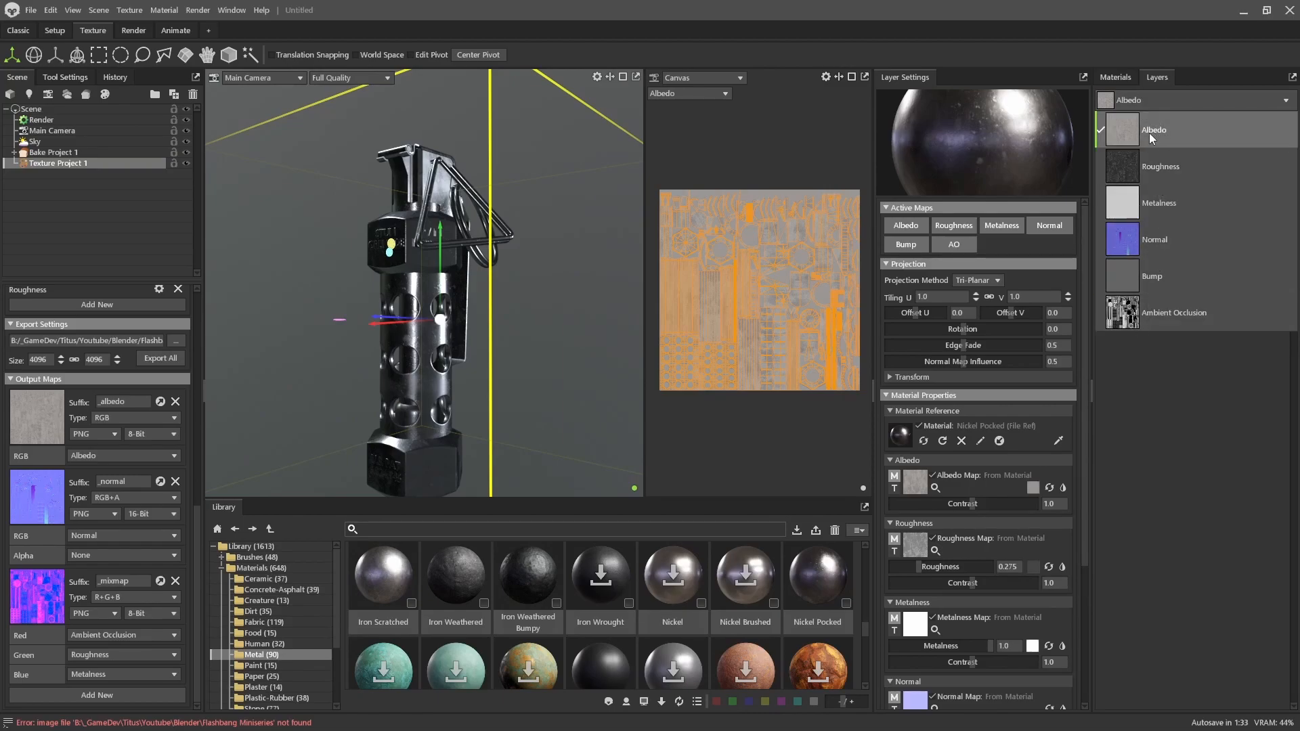
pyautogui.click(1173, 100)
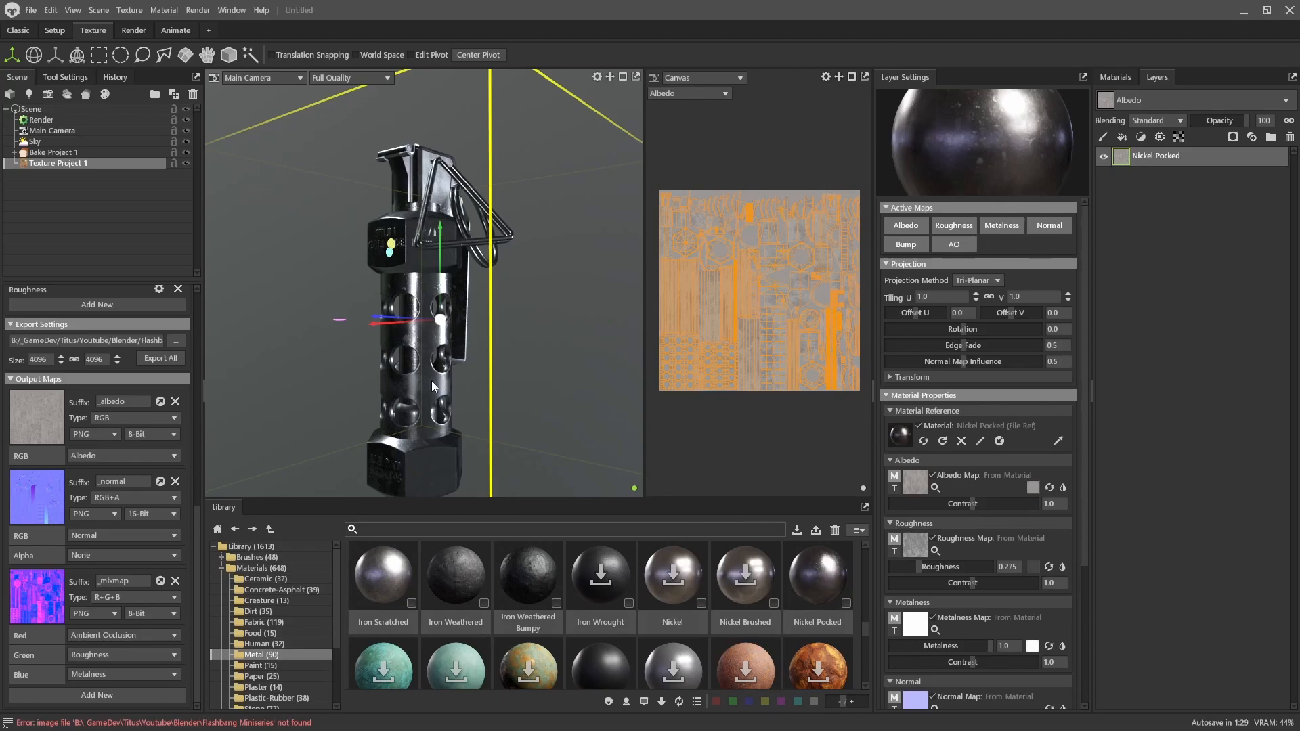
# - Inspect the nickel surface on the flashbang and add a fill layer above Nickel Pocked
pyautogui.moveTo(432, 381); pyautogui.dragTo(508, 318)
pyautogui.scroll(-4, 461, 304)
pyautogui.scroll(8, 461, 304)
pyautogui.moveTo(461, 359); pyautogui.dragTo(457, 398)
pyautogui.moveTo(436, 293)
pyautogui.mouseDown()
pyautogui.moveTo(517, 360)
pyautogui.moveTo(462, 360)
pyautogui.moveTo(475, 352)
pyautogui.moveTo(440, 298)
pyautogui.mouseUp()
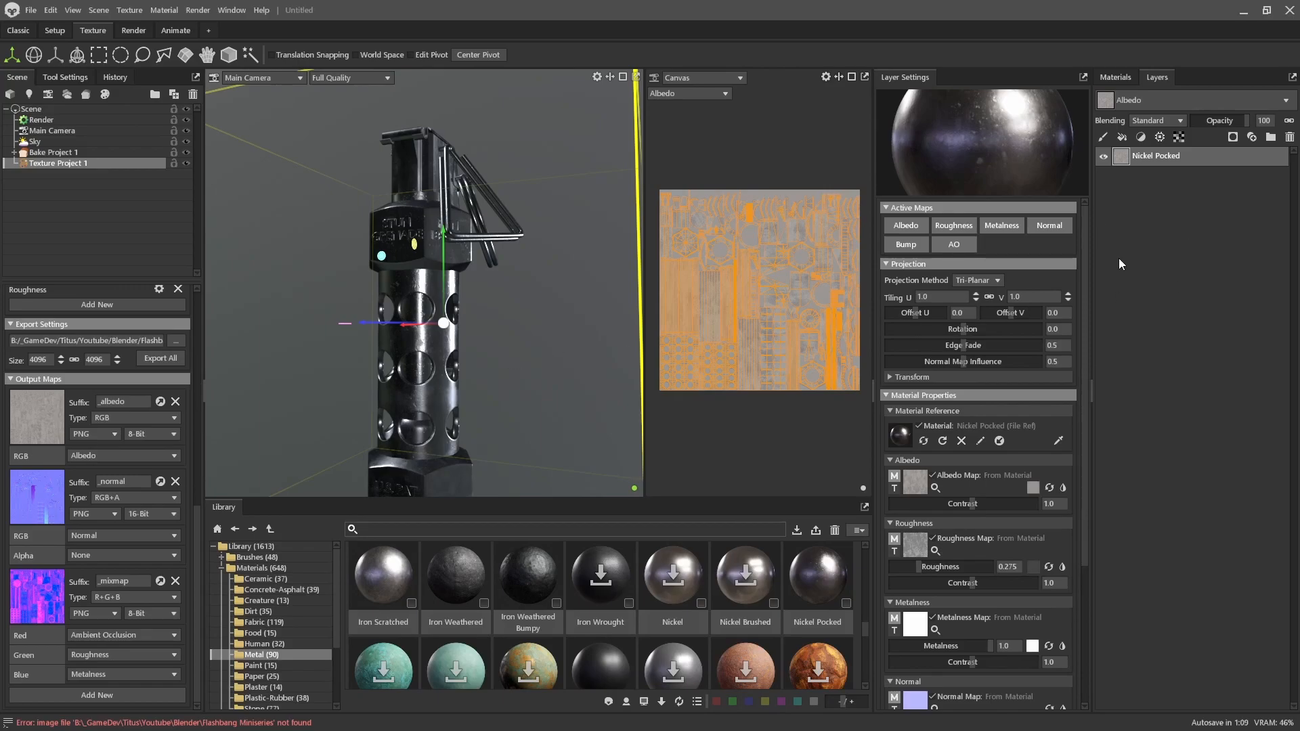
pyautogui.rightClick(1143, 200)
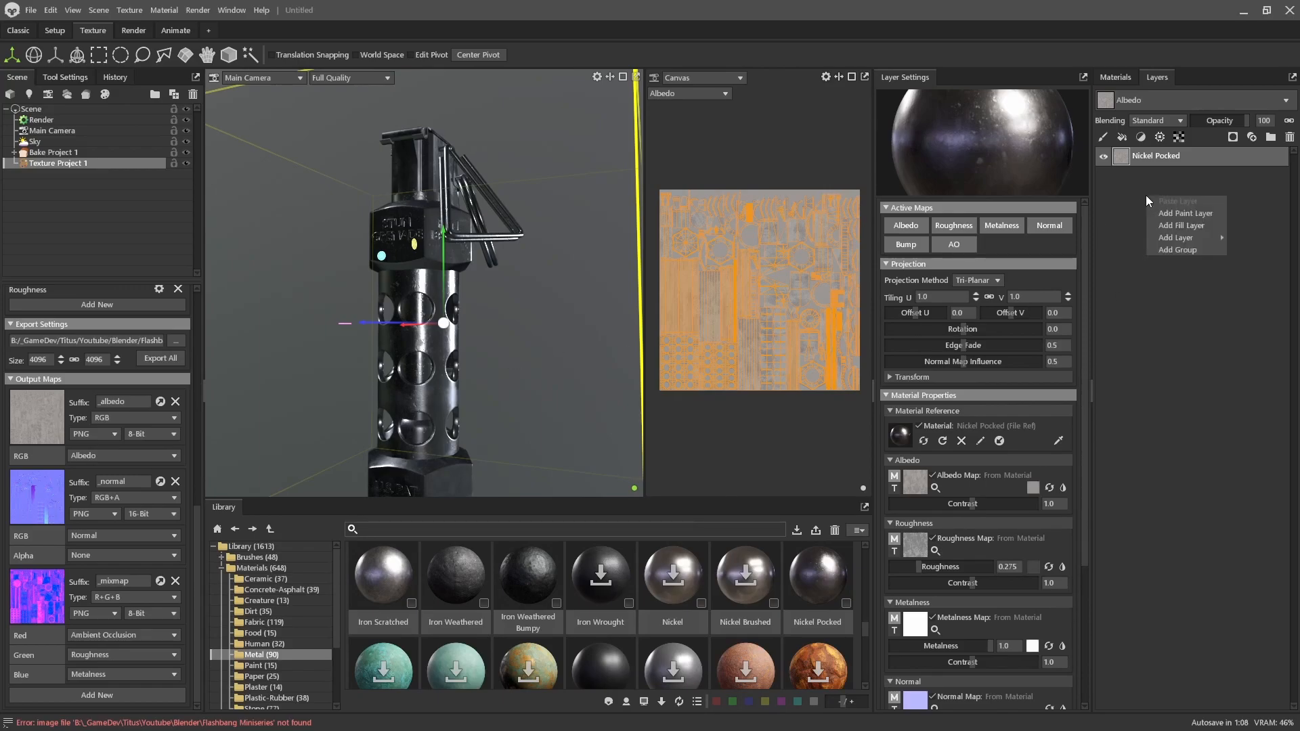
pyautogui.click(1176, 224)
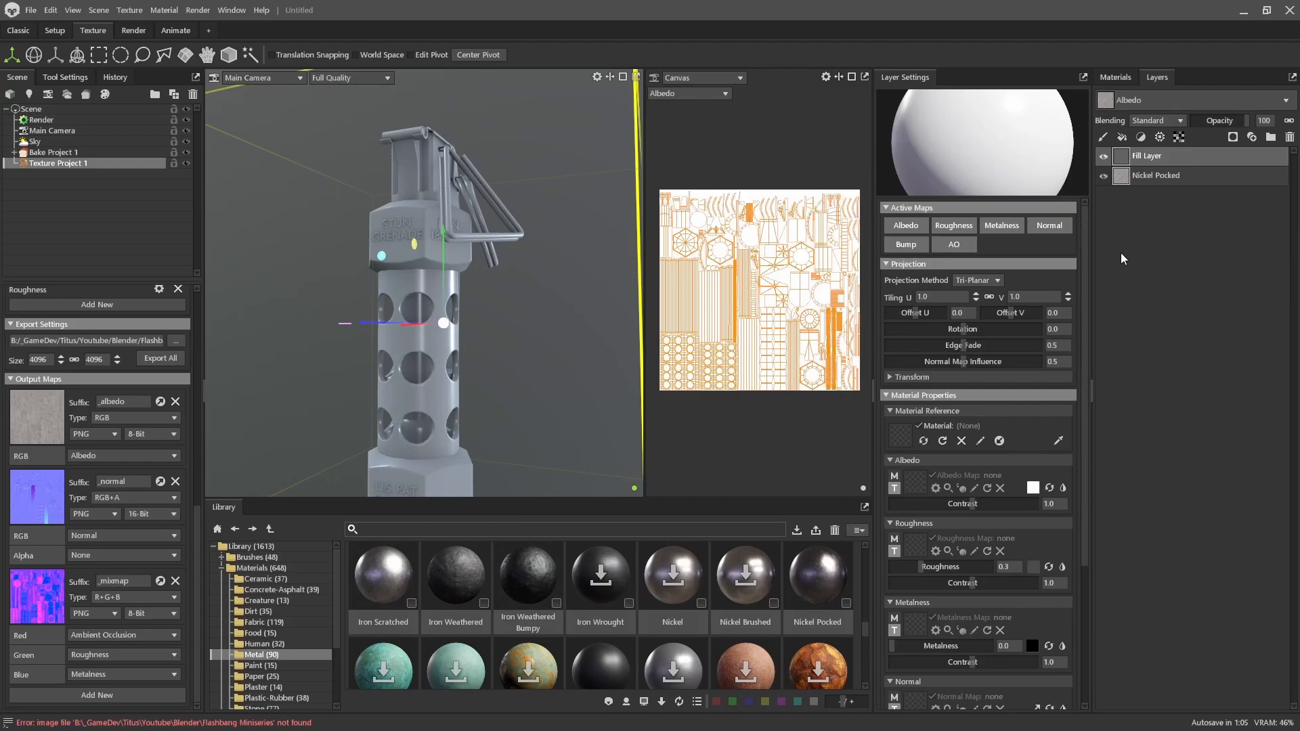
# - Deactivate the fill layer's Normal map and check the grenade body up close
pyautogui.keyDown('alt'); pyautogui.moveTo(562, 292); pyautogui.dragTo(463, 329); pyautogui.keyUp('alt')
pyautogui.keyDown('alt'); pyautogui.moveTo(464, 329); pyautogui.dragTo(514, 461, button='right'); pyautogui.keyUp('alt')
pyautogui.keyDown('alt'); pyautogui.moveTo(514, 461); pyautogui.dragTo(498, 369); pyautogui.keyUp('alt')
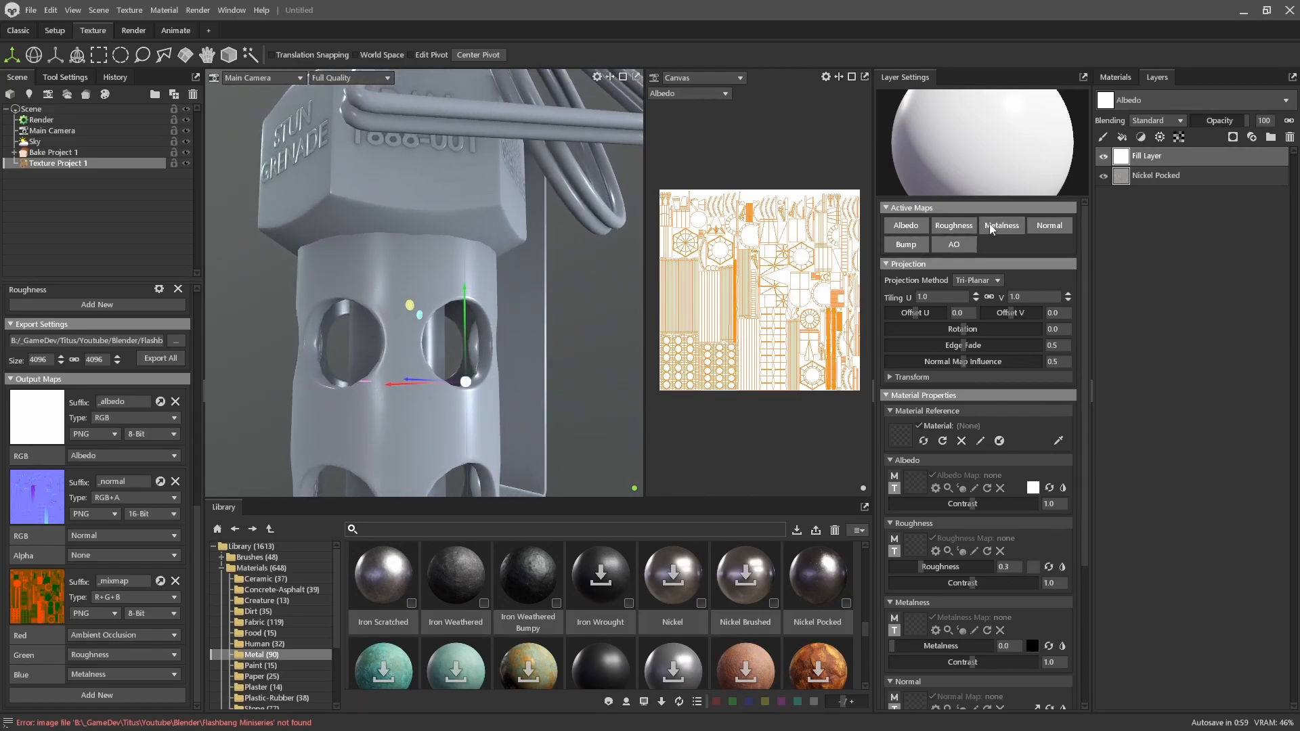
pyautogui.click(1054, 225)
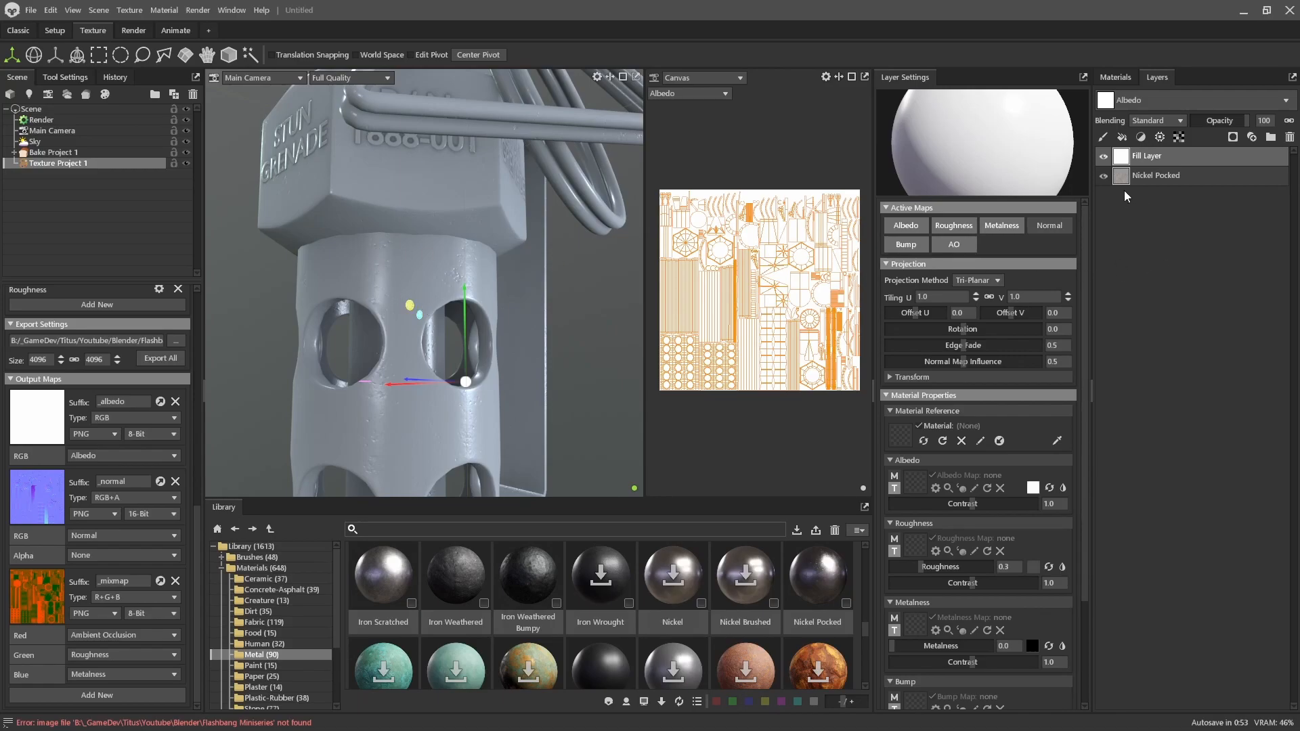
pyautogui.keyDown('alt'); pyautogui.moveTo(377, 294); pyautogui.dragTo(518, 414); pyautogui.keyUp('alt')
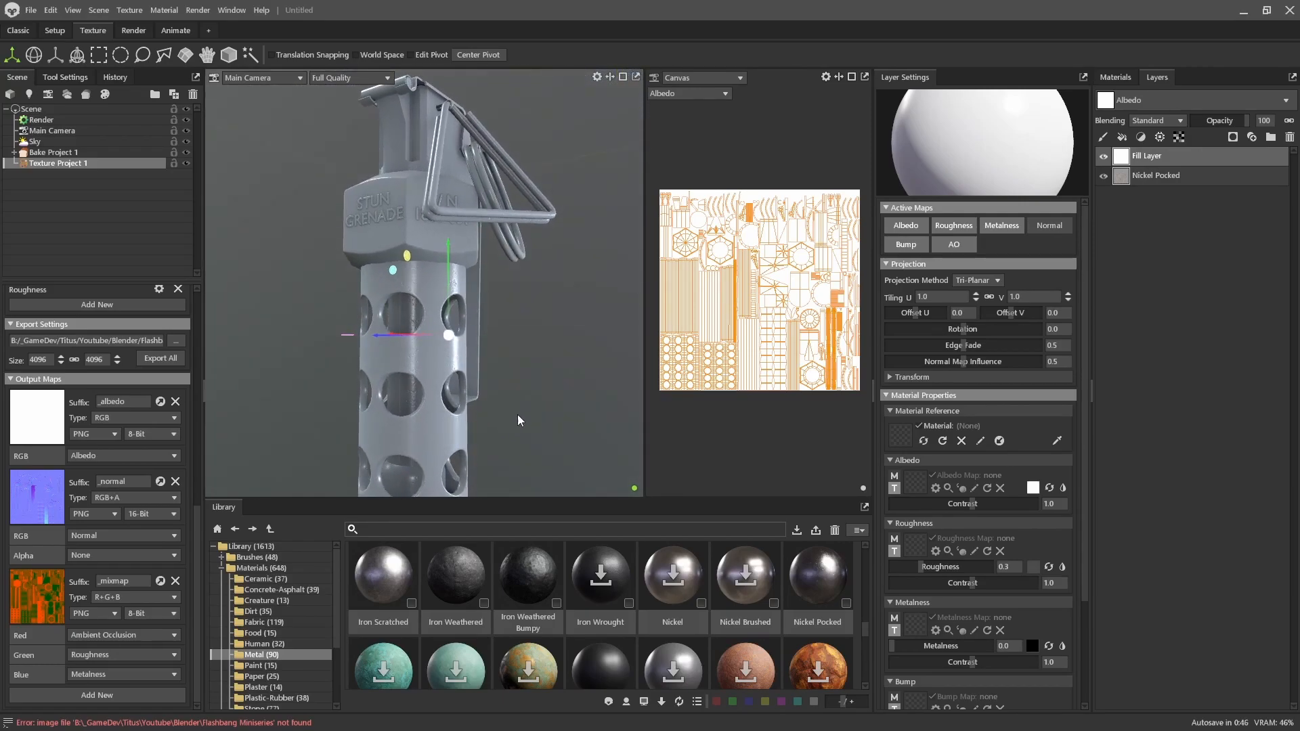
# - Set the fill layer's albedo color to olive green a0a356
pyautogui.click(1033, 488)
pyautogui.moveTo(675, 445); pyautogui.dragTo(673, 421)
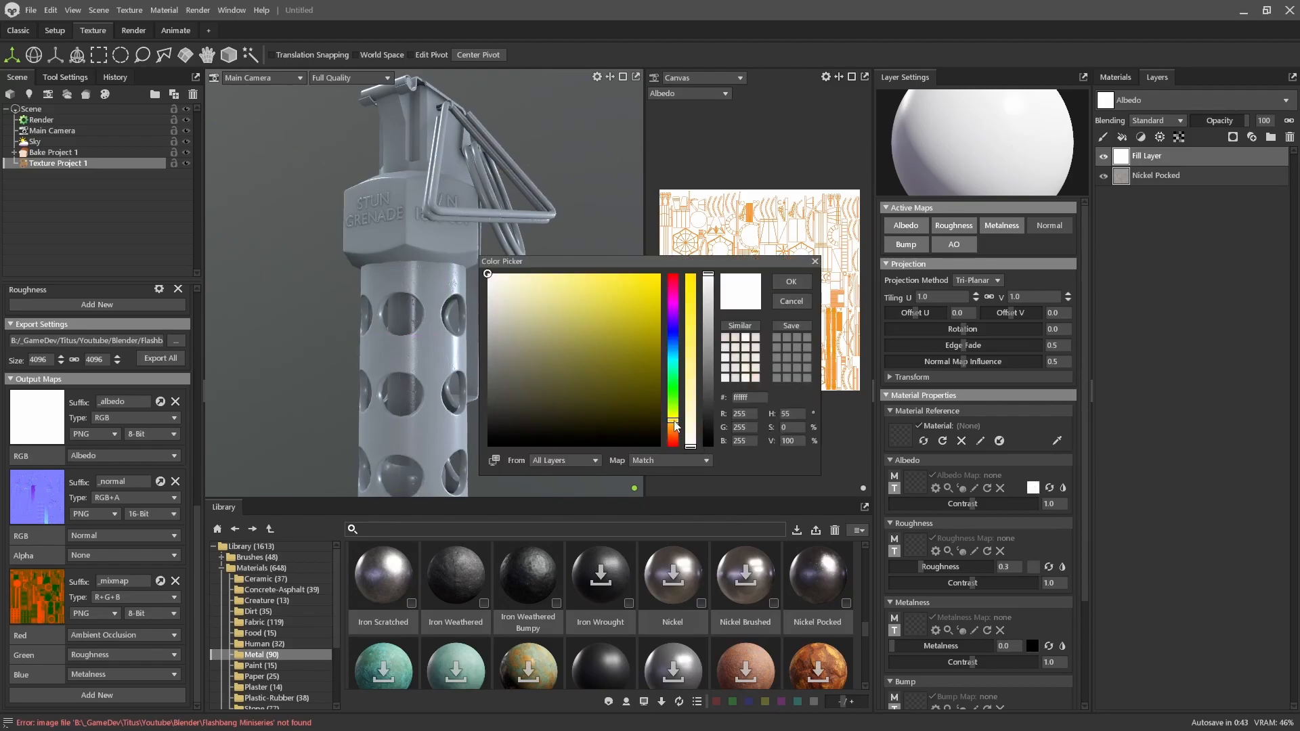
pyautogui.click(692, 359)
pyautogui.moveTo(705, 334)
pyautogui.mouseDown()
pyautogui.moveTo(710, 376)
pyautogui.moveTo(712, 342)
pyautogui.mouseUp()
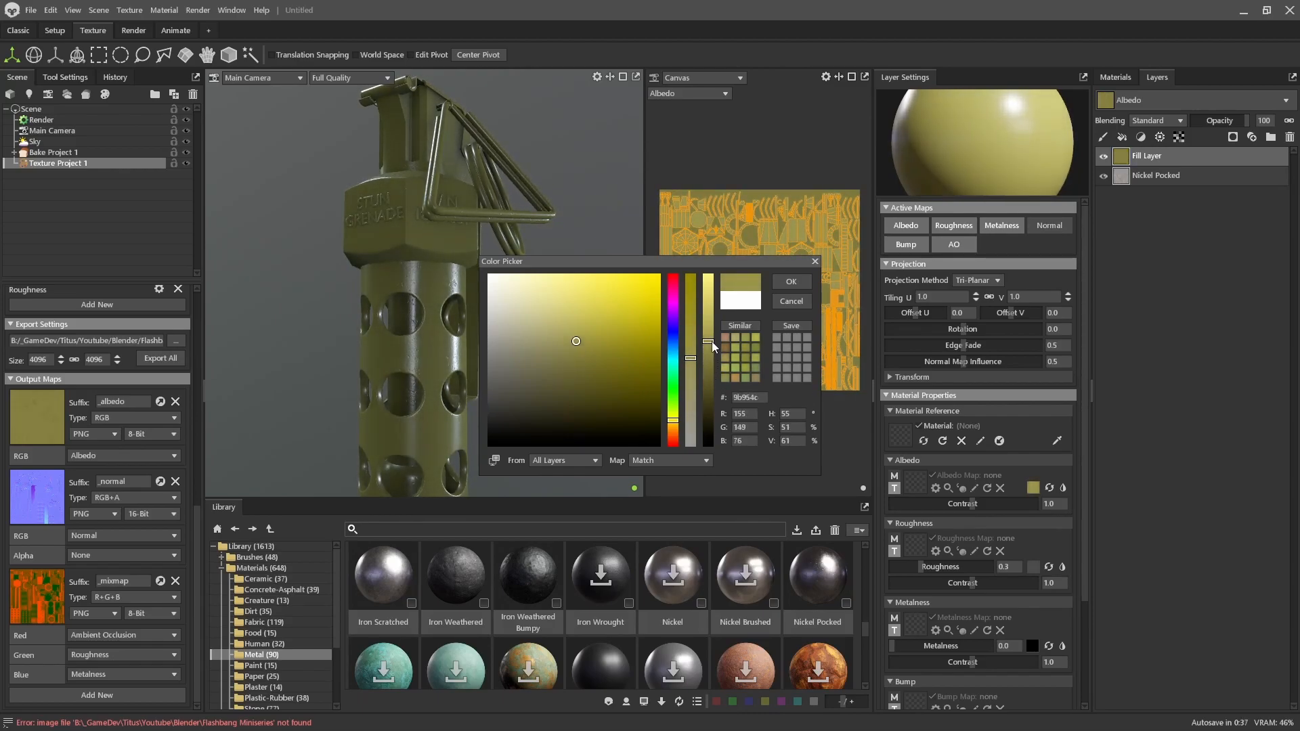
pyautogui.moveTo(674, 418); pyautogui.dragTo(675, 409)
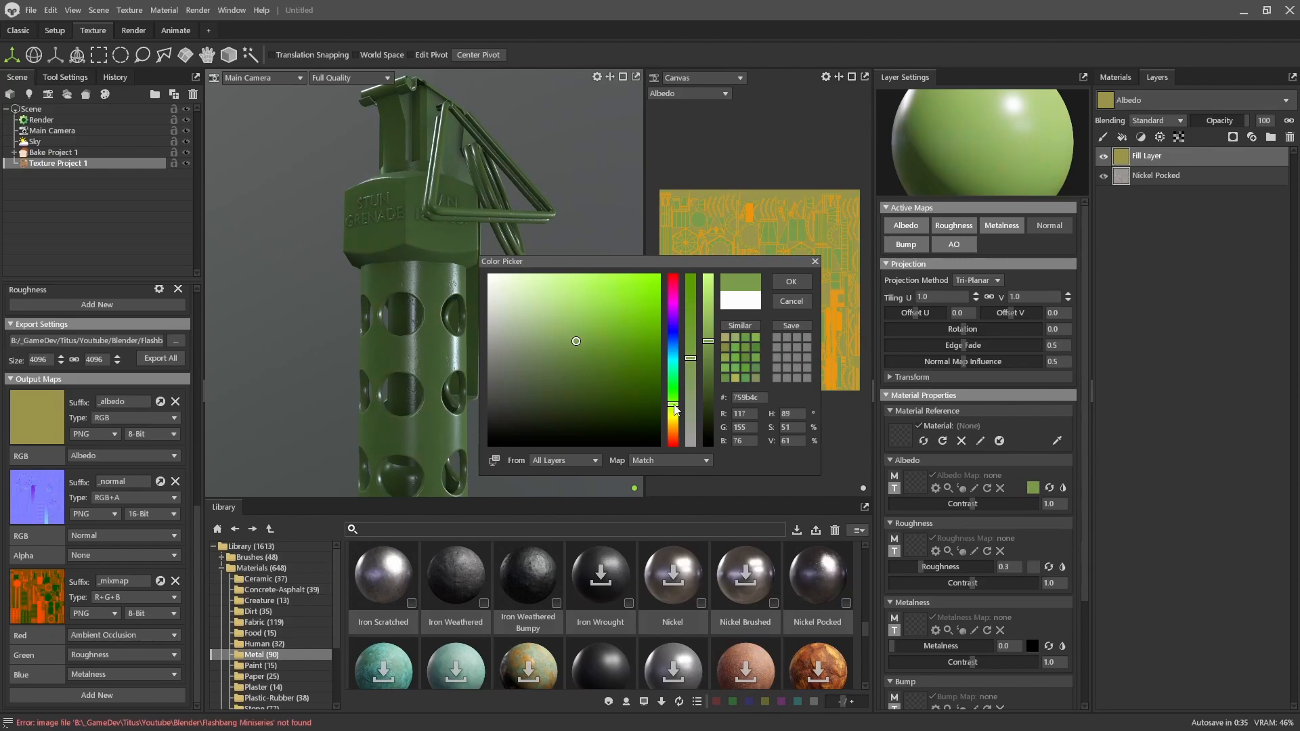
pyautogui.click(743, 347)
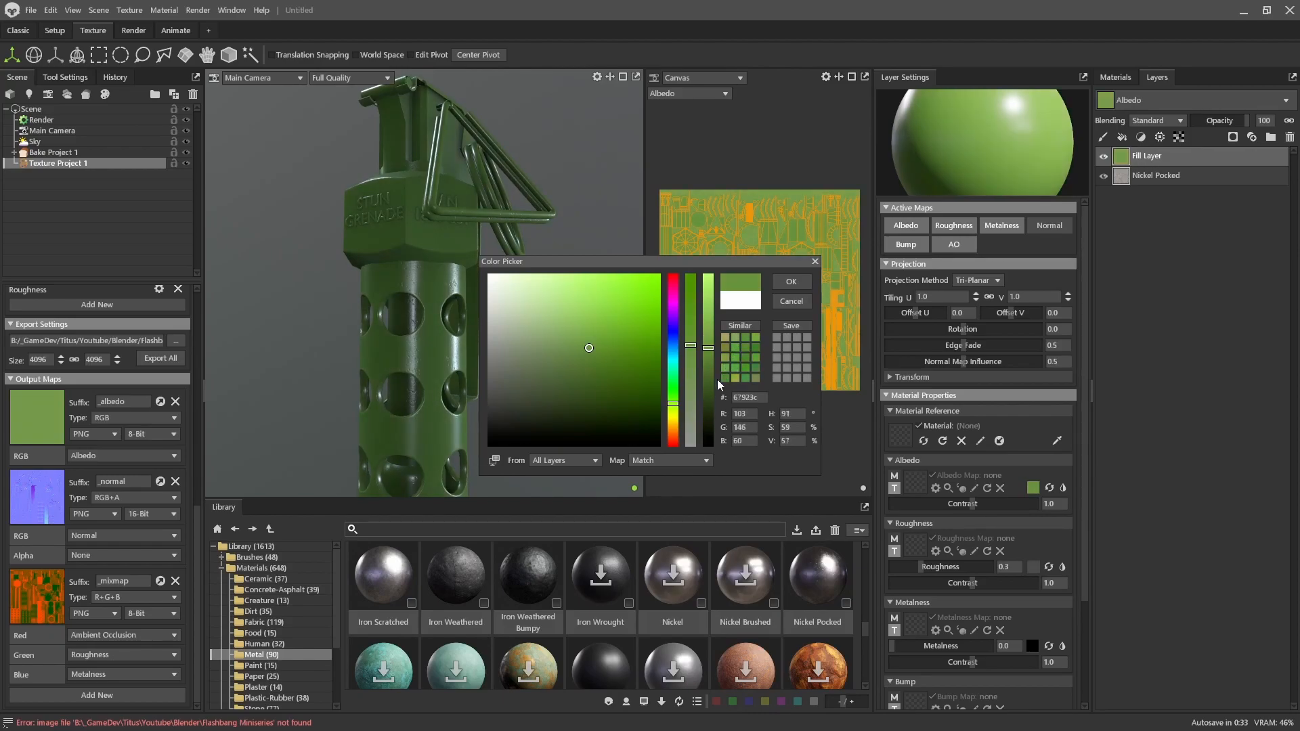
pyautogui.click(722, 339)
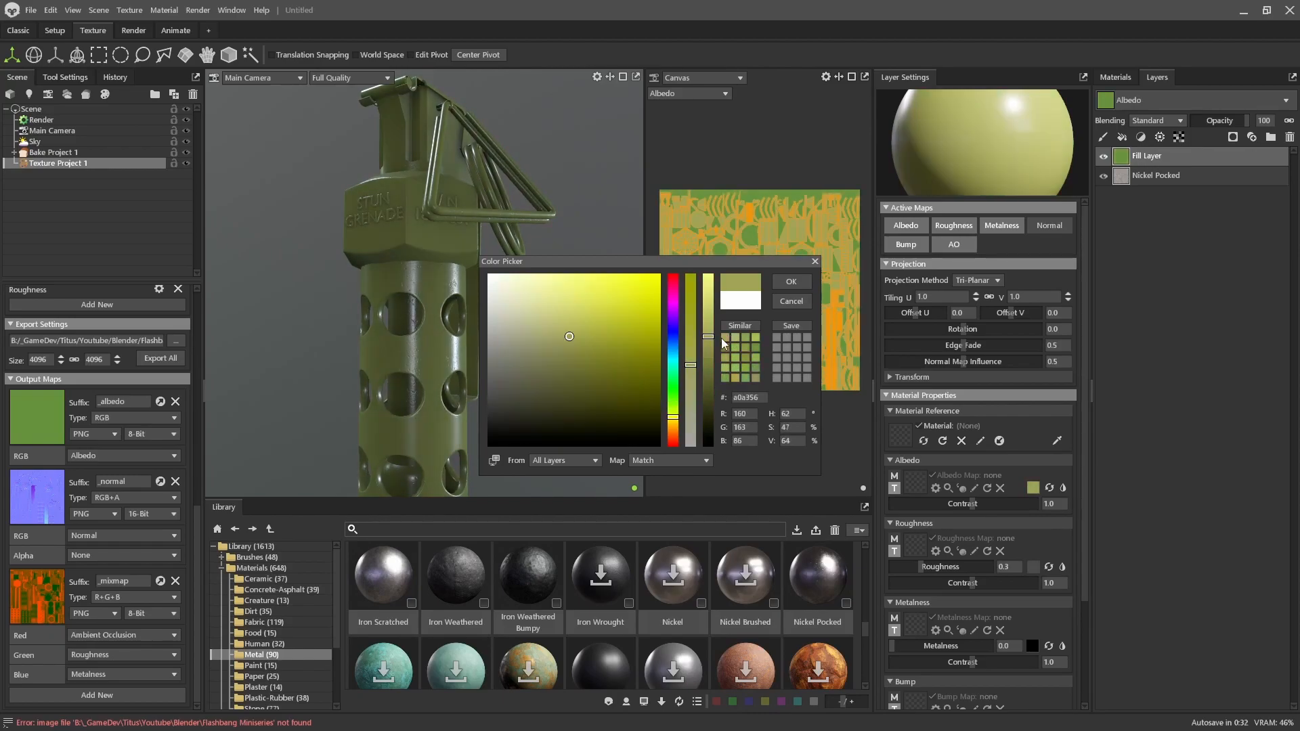
pyautogui.click(790, 282)
# - Examine the olive paint on the flashbang from several angles and distances
pyautogui.moveTo(524, 367); pyautogui.dragTo(579, 284)
pyautogui.scroll(-4, 497, 376)
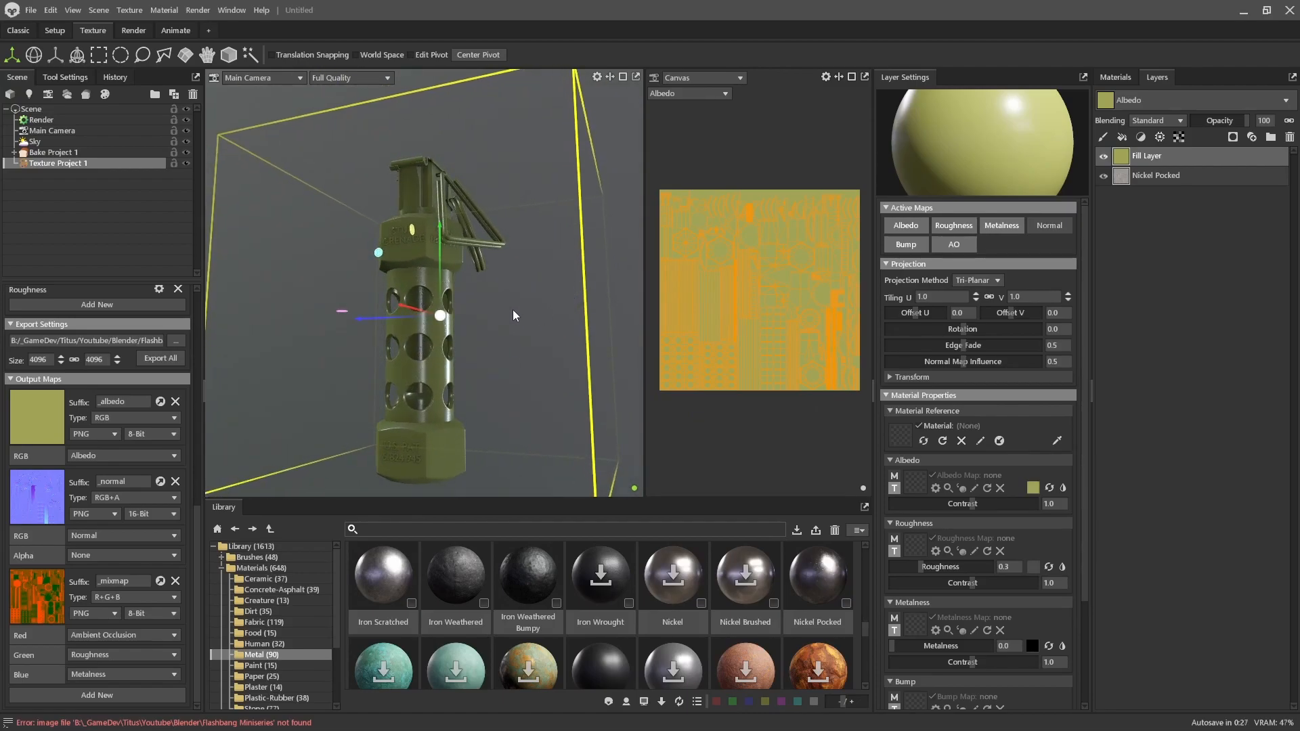
pyautogui.scroll(4, 501, 352)
pyautogui.moveTo(493, 379); pyautogui.dragTo(596, 331)
pyautogui.scroll(-4, 519, 354)
pyautogui.scroll(5, 503, 392)
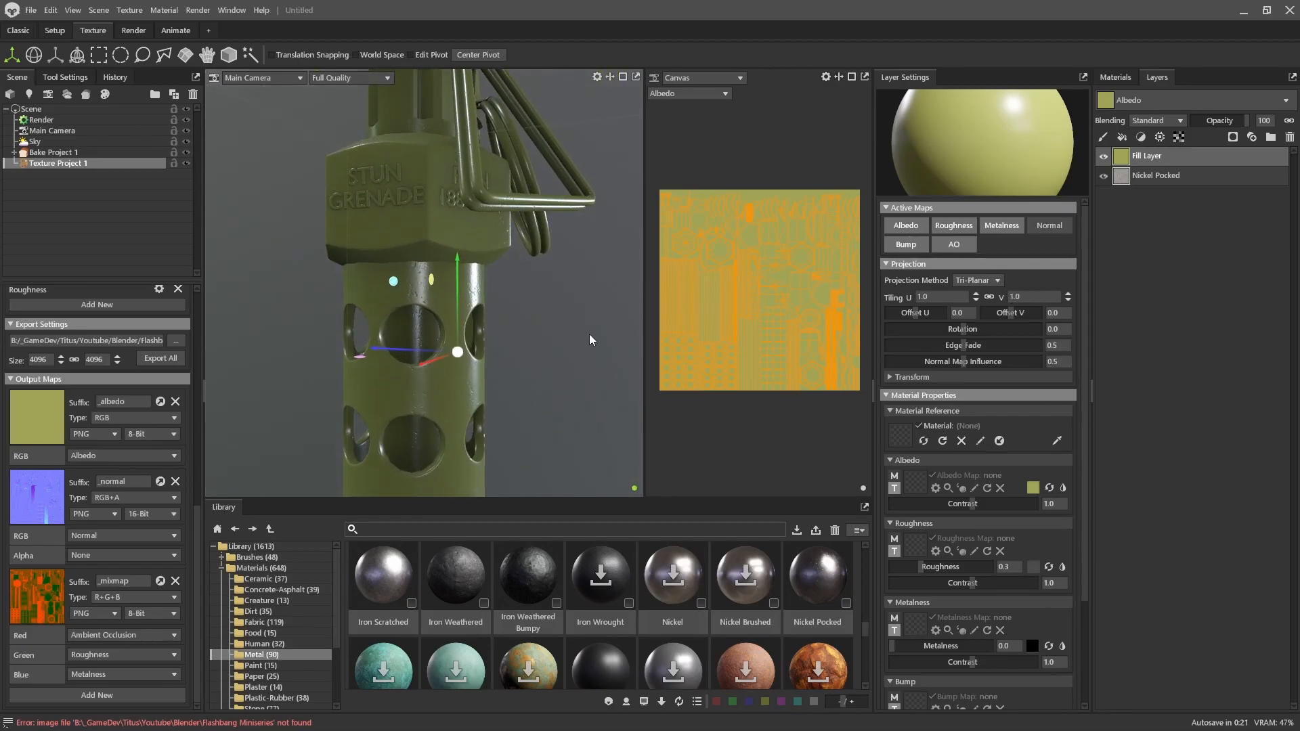
pyautogui.moveTo(545, 383); pyautogui.dragTo(503, 395)
pyautogui.scroll(-4, 532, 341)
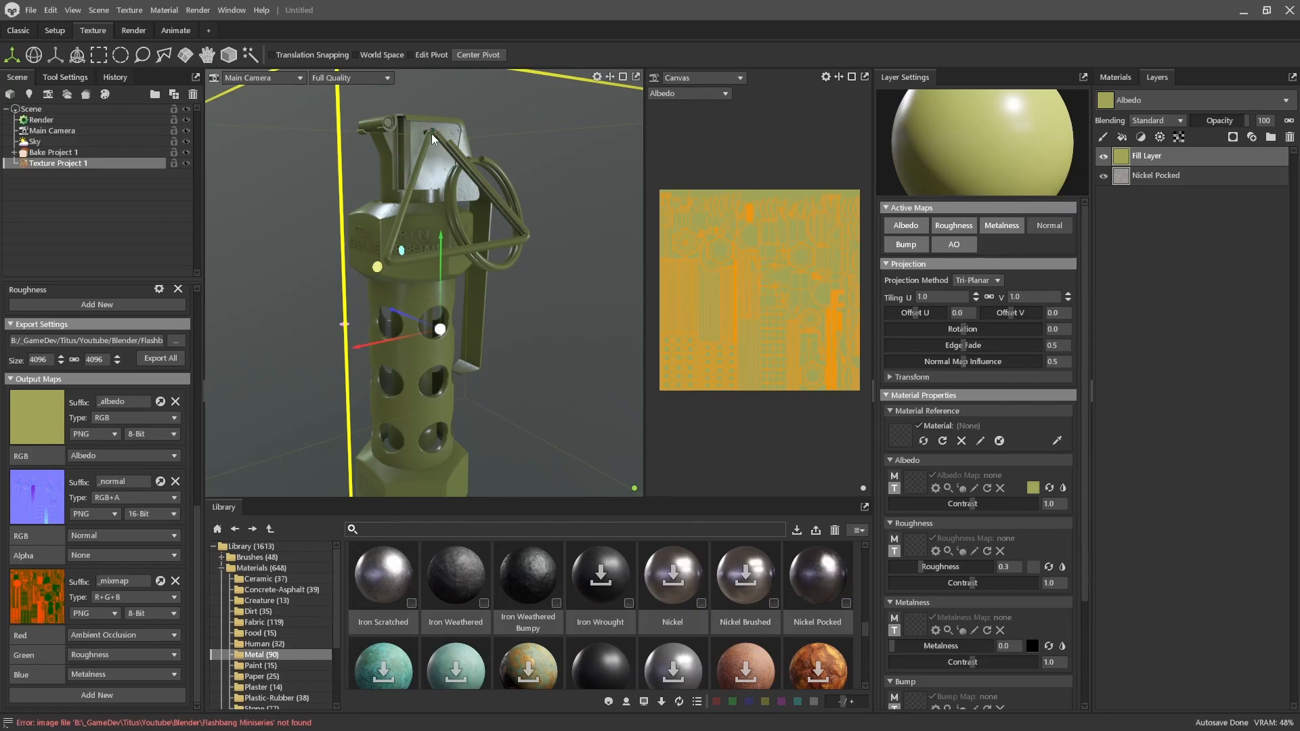
# - Add a black fill mask to the olive fill layer
pyautogui.rightClick(1152, 160)
pyautogui.moveTo(1181, 394)
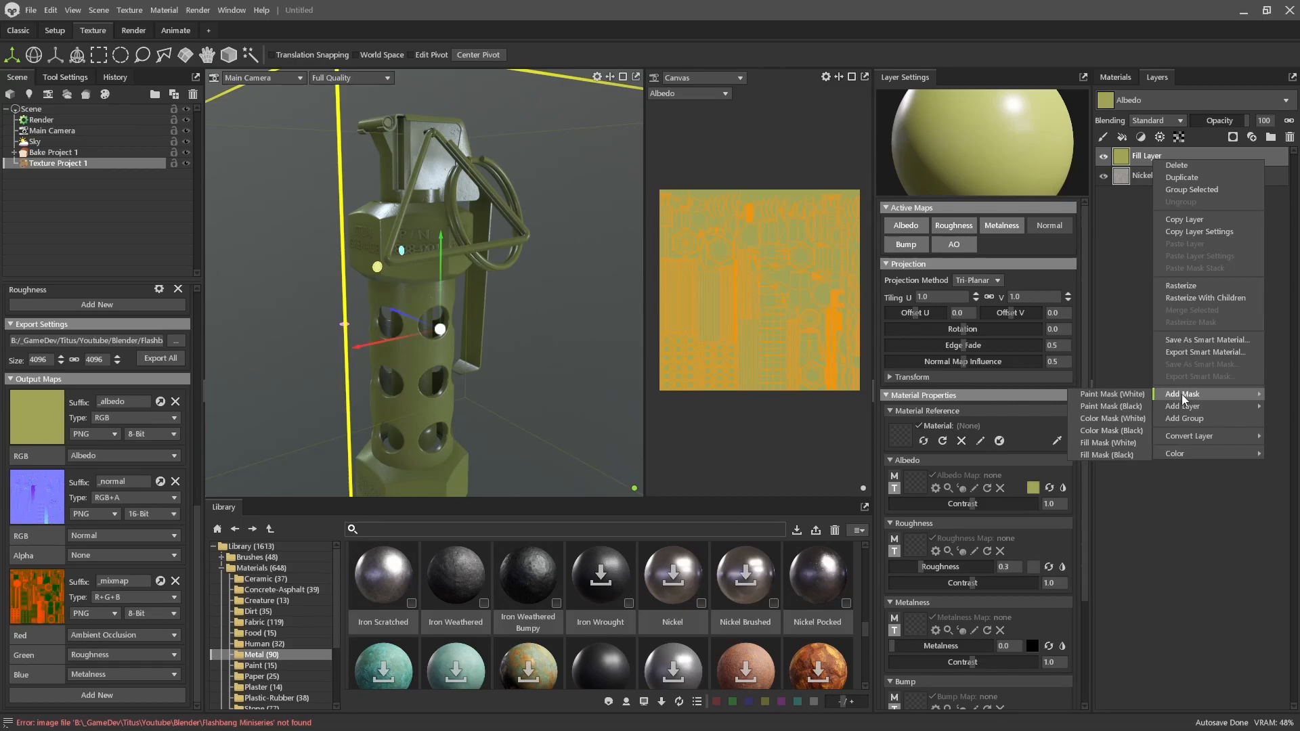
pyautogui.click(1126, 457)
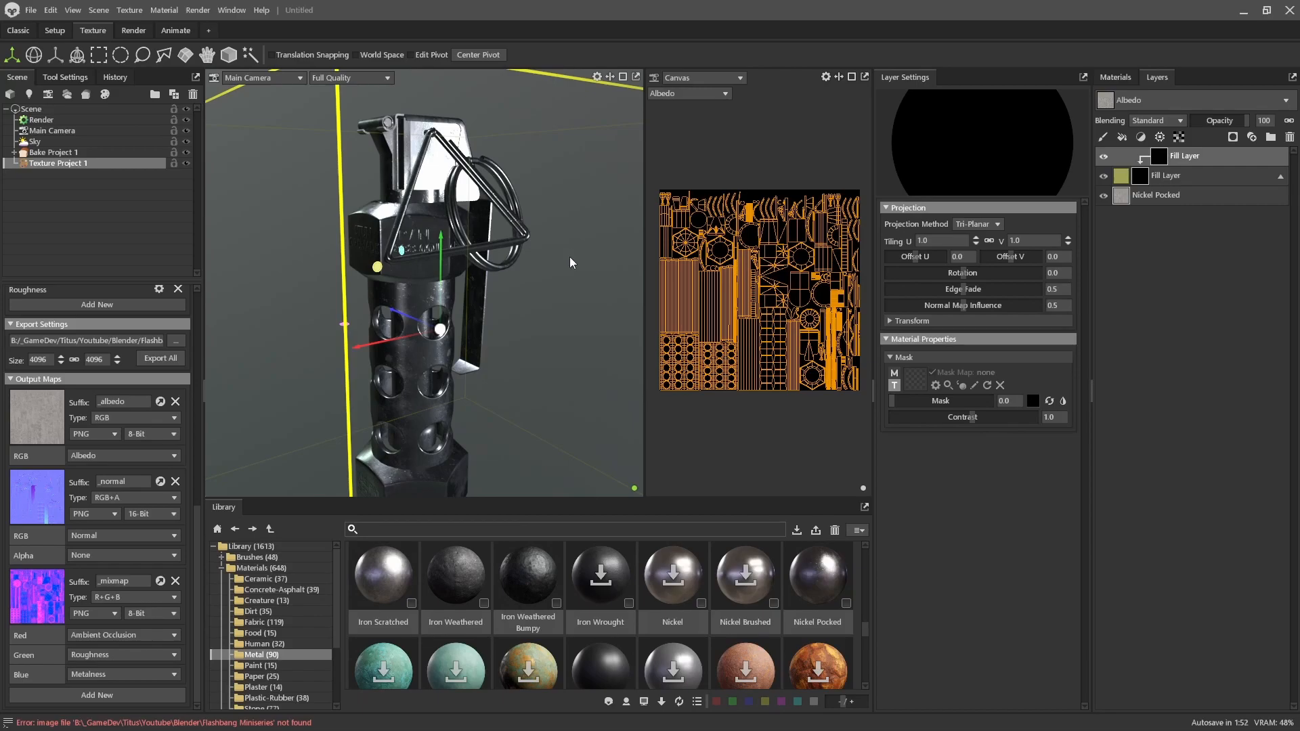
# - Add a Scratch processor layer to the olive fill layer's mask
pyautogui.rightClick(1162, 163)
pyautogui.moveTo(1182, 406)
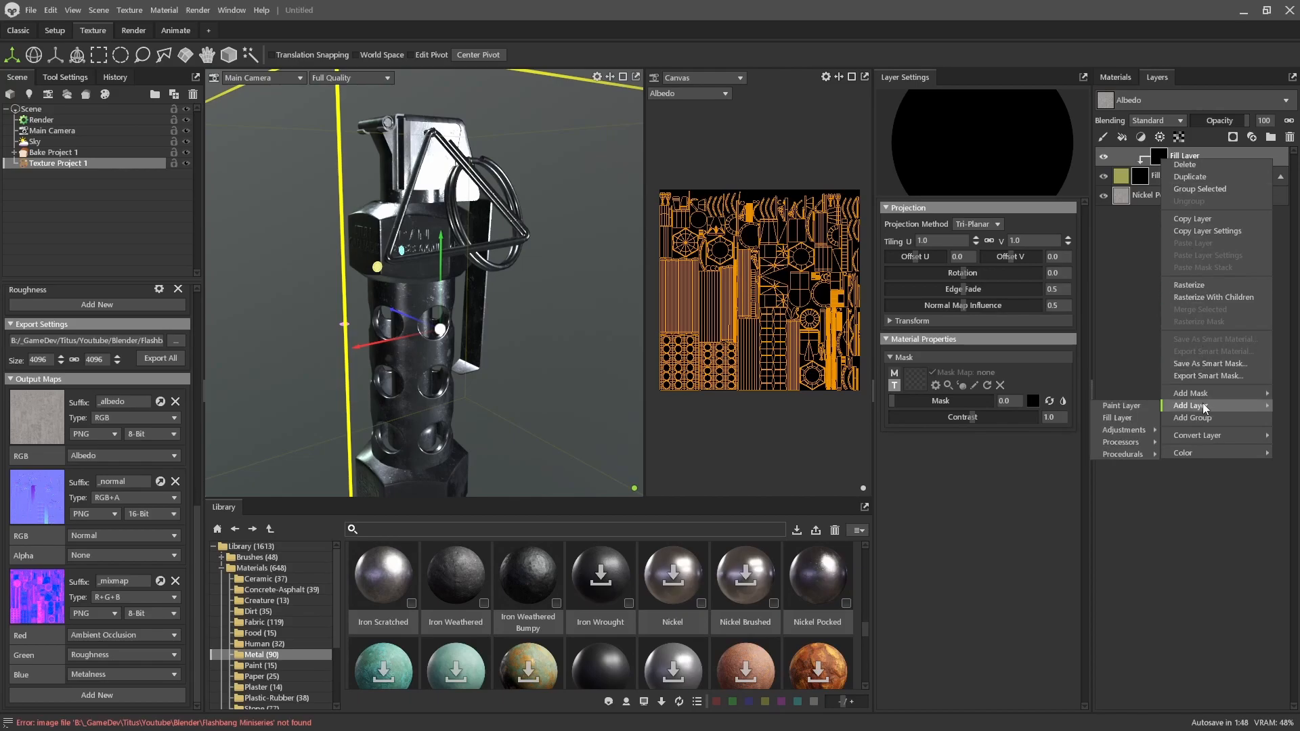
pyautogui.moveTo(1116, 447)
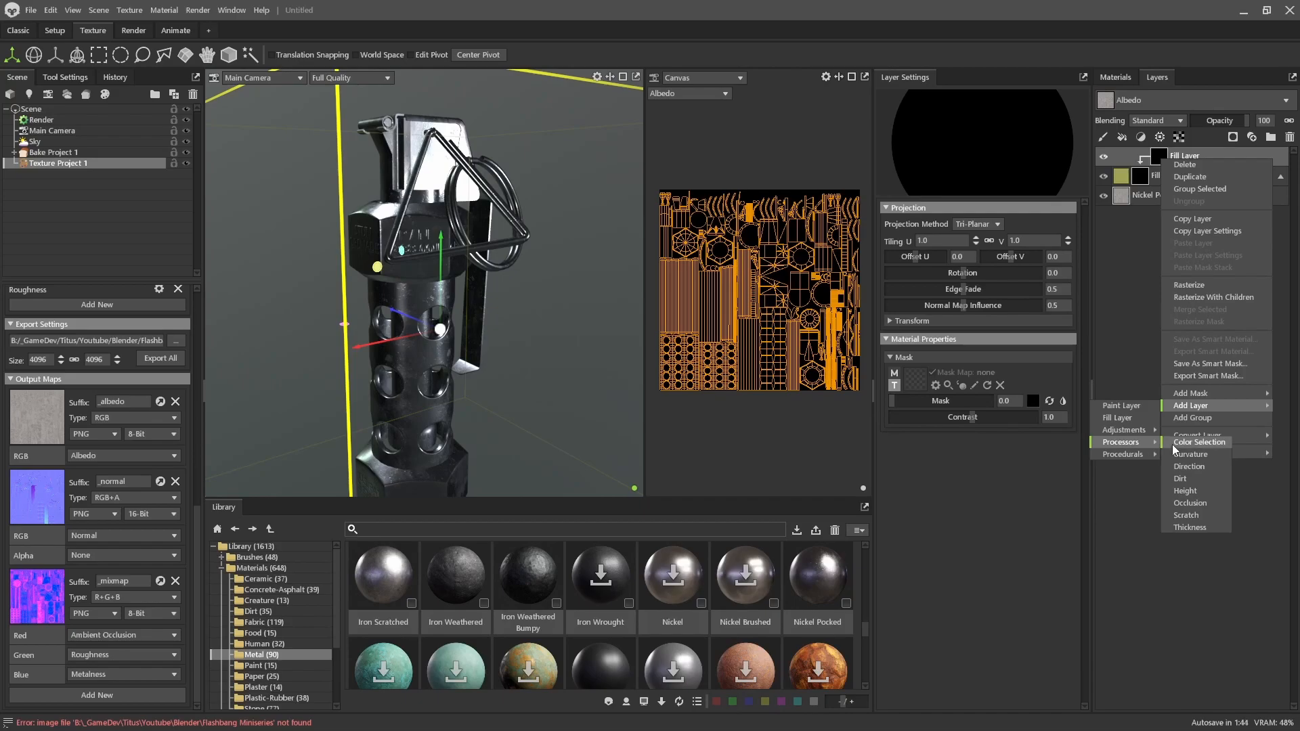
pyautogui.click(1186, 517)
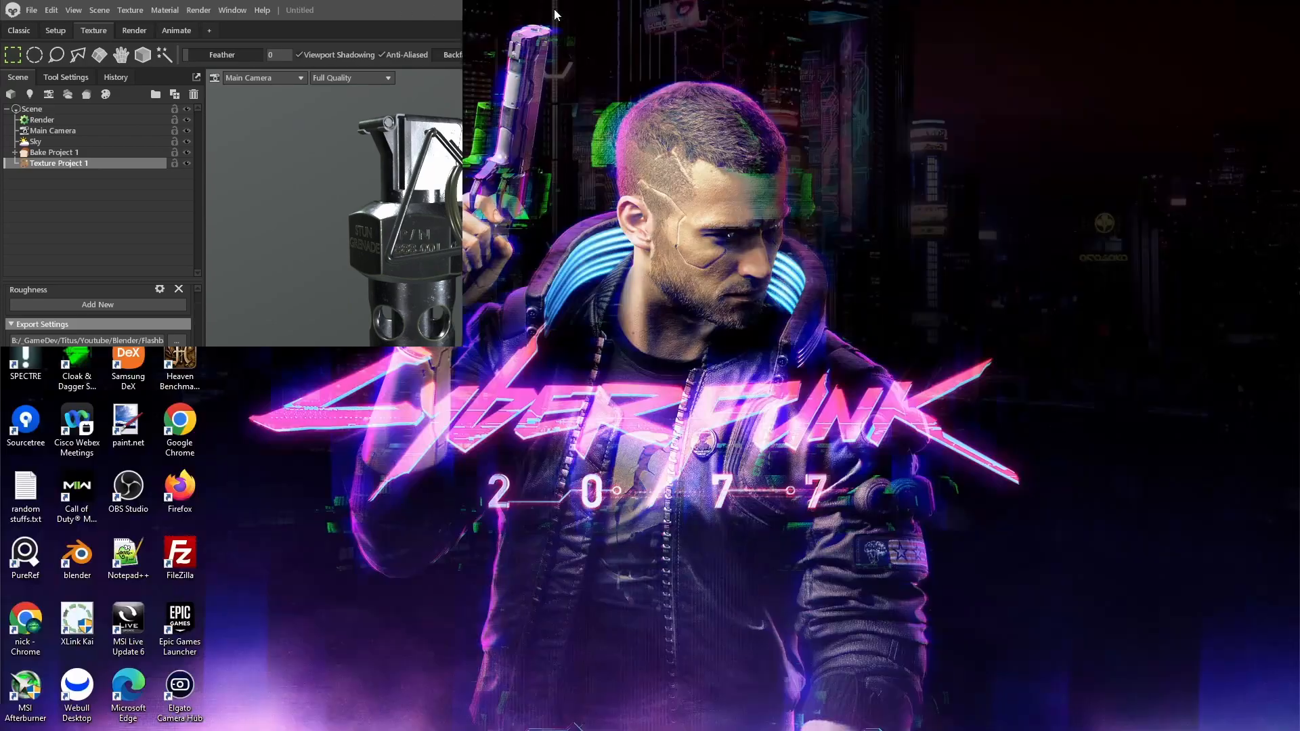
# - Restore the full-screen workspace, inspect the scratch effect on the flashbang, and bring back the layer list and layer settings
pyautogui.click(428, 9)
pyautogui.moveTo(558, 320); pyautogui.dragTo(541, 273)
pyautogui.scroll(-5, 508, 388)
pyautogui.scroll(8, 508, 388)
pyautogui.scroll(1, 508, 388)
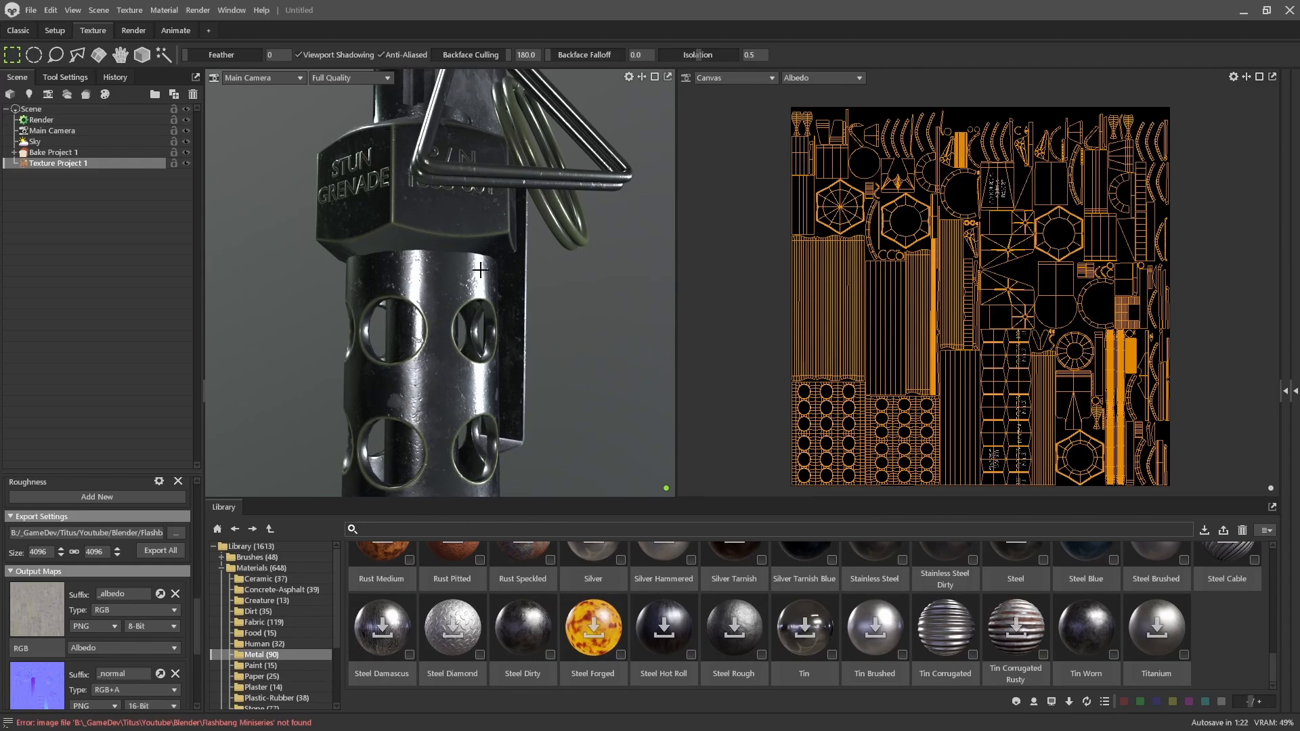
pyautogui.keyDown('alt'); pyautogui.moveTo(578, 226); pyautogui.dragTo(660, 253); pyautogui.keyUp('alt')
pyautogui.click(1293, 396)
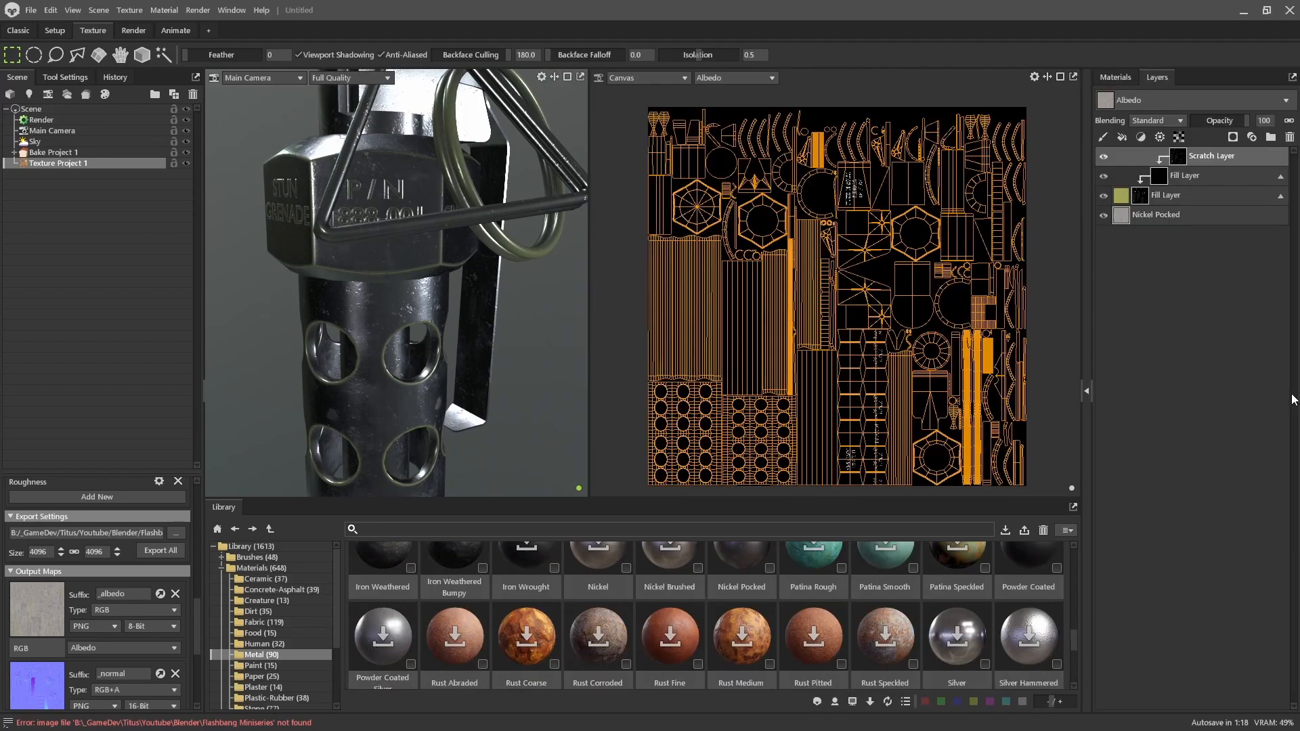
pyautogui.click(1086, 392)
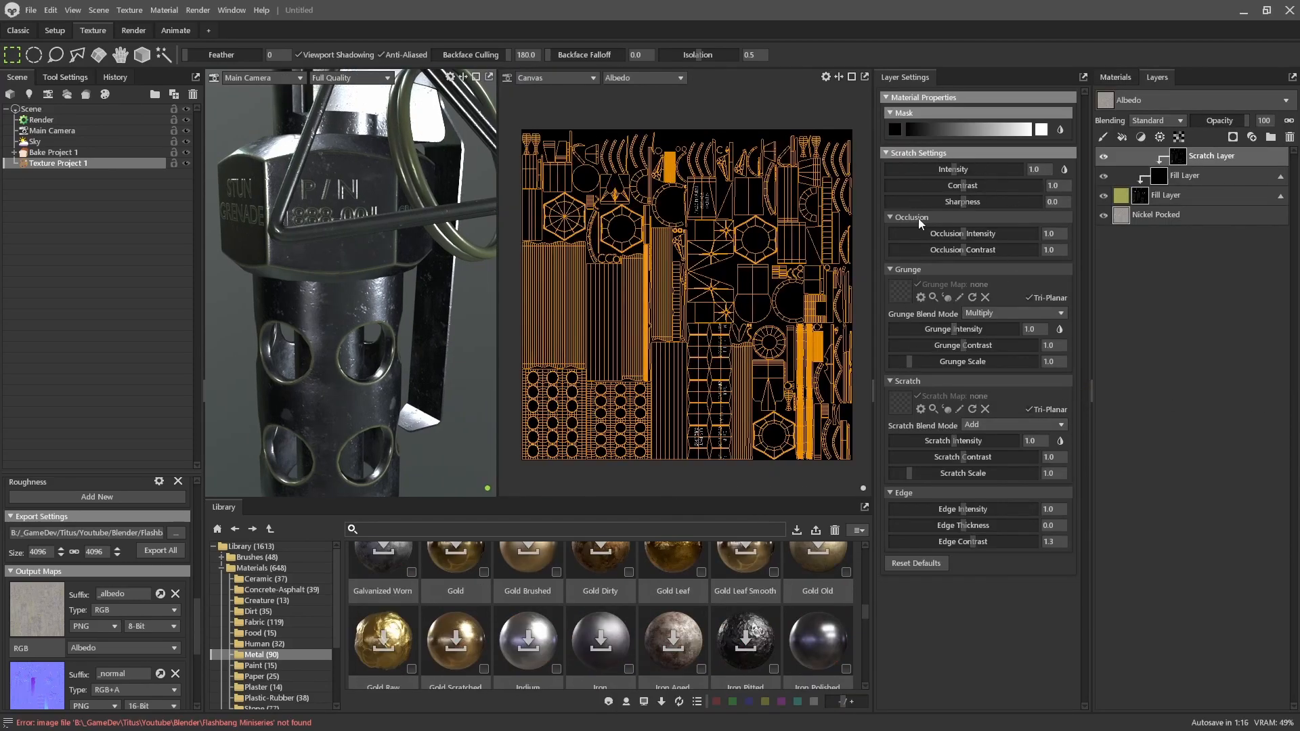
# - Invert the Scratch layer's intensity and check the paint wear on the flashbang in an enlarged 3D view
pyautogui.click(1067, 172)
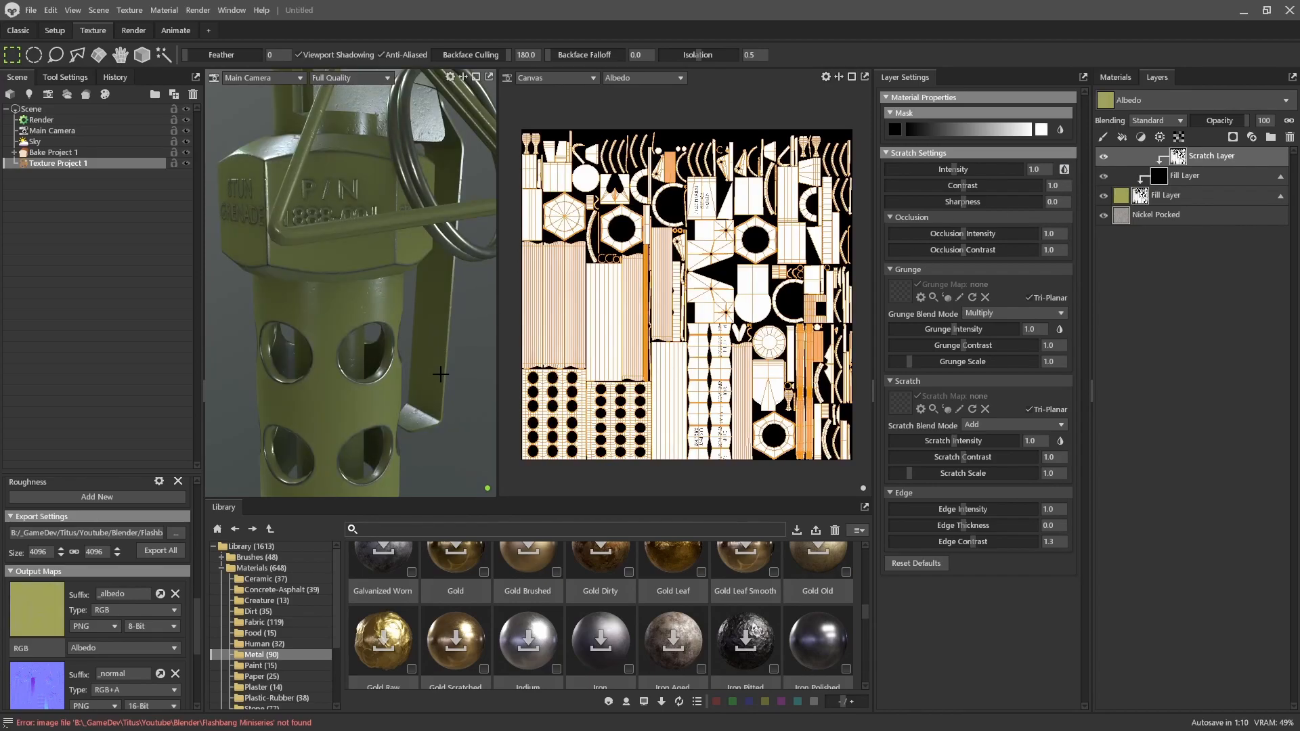
pyautogui.moveTo(498, 353); pyautogui.dragTo(709, 353)
pyautogui.keyDown('alt'); pyautogui.moveTo(562, 308); pyautogui.dragTo(563, 372); pyautogui.keyUp('alt')
pyautogui.keyDown('alt'); pyautogui.moveTo(563, 372); pyautogui.dragTo(536, 325, button='right'); pyautogui.keyUp('alt')
pyautogui.keyDown('alt'); pyautogui.moveTo(485, 346); pyautogui.dragTo(522, 277); pyautogui.keyUp('alt')
pyautogui.keyDown('alt'); pyautogui.moveTo(521, 348); pyautogui.dragTo(534, 325, button='right'); pyautogui.keyUp('alt')
pyautogui.keyDown('alt'); pyautogui.moveTo(534, 325); pyautogui.dragTo(580, 351); pyautogui.keyUp('alt')
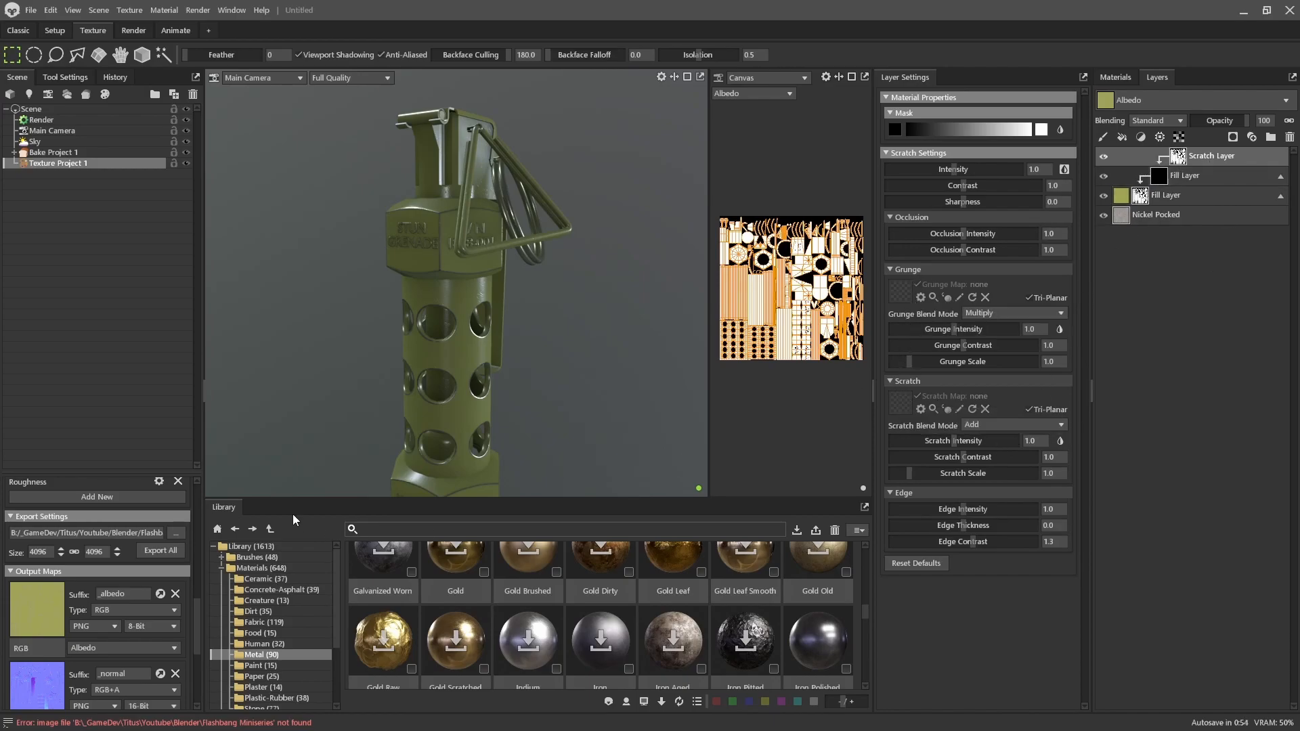
# - Open the library's Grunge Maps textures and assign Fingerprint Heavy as the Scratch layer's scratch map
pyautogui.click(221, 568)
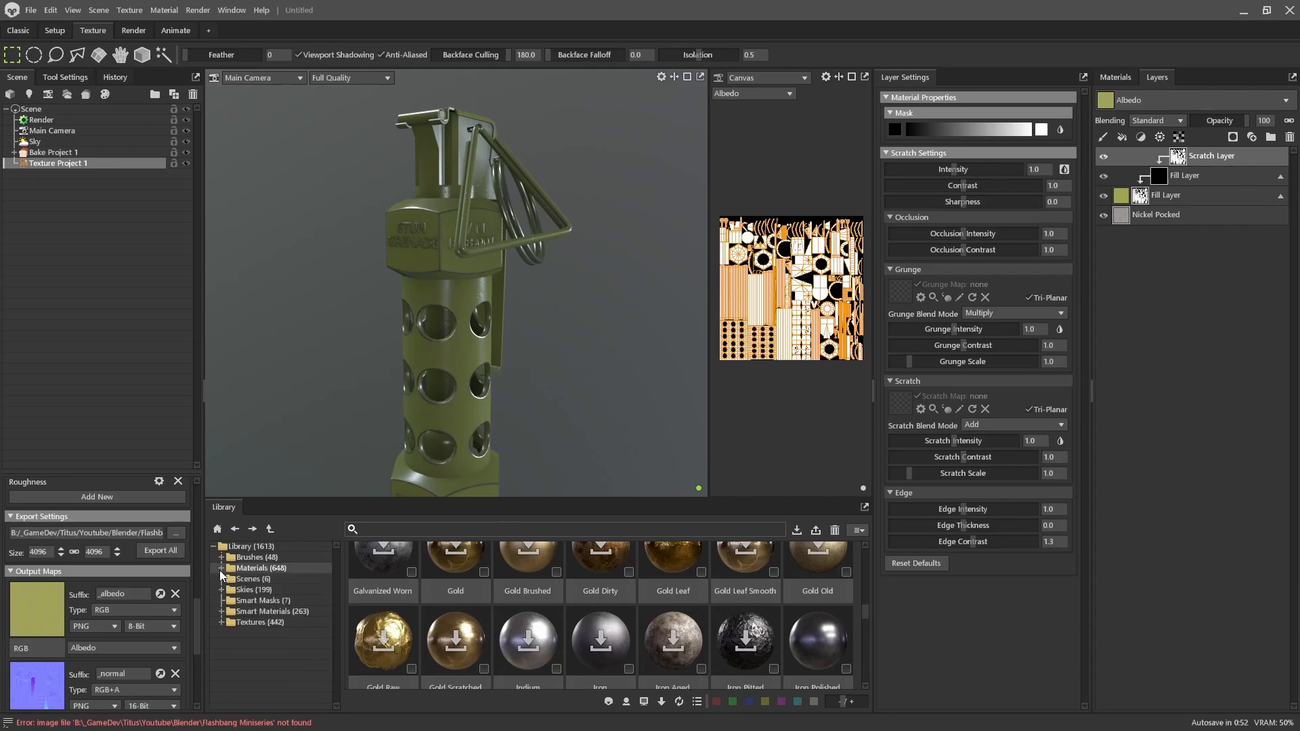
pyautogui.click(220, 622)
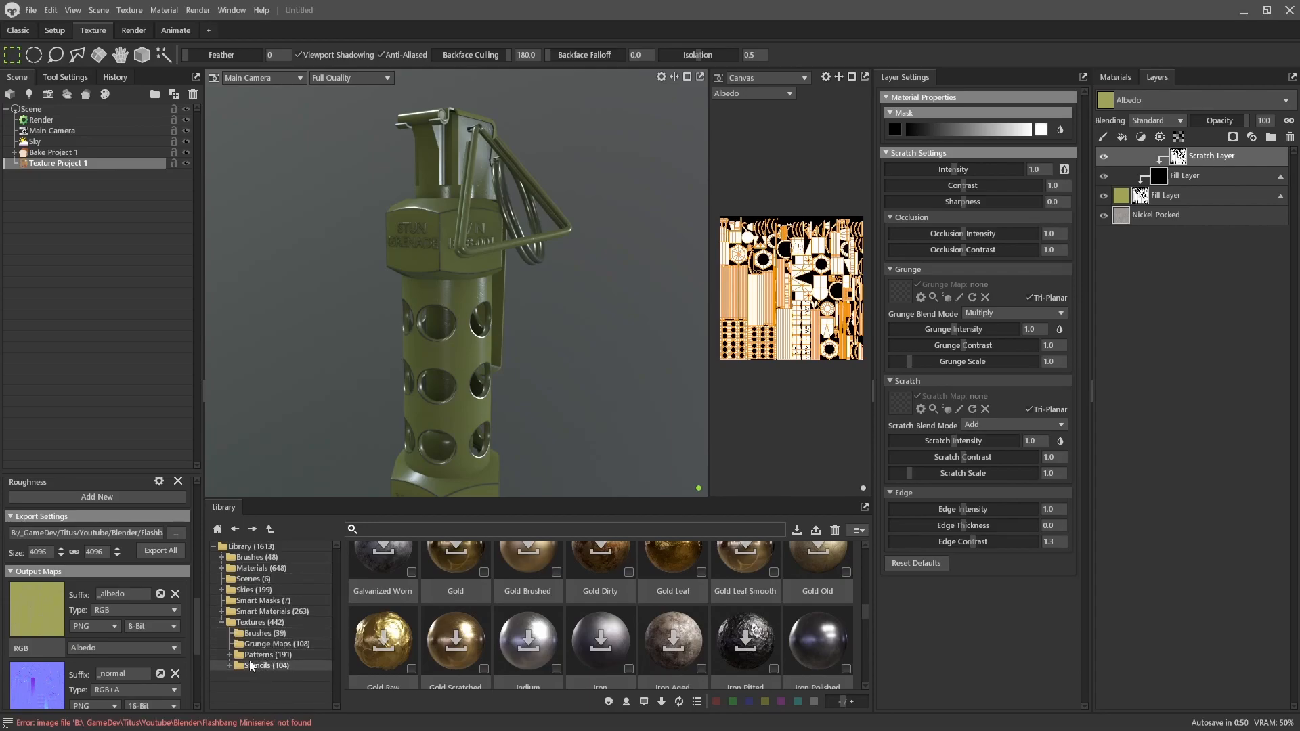
pyautogui.click(273, 643)
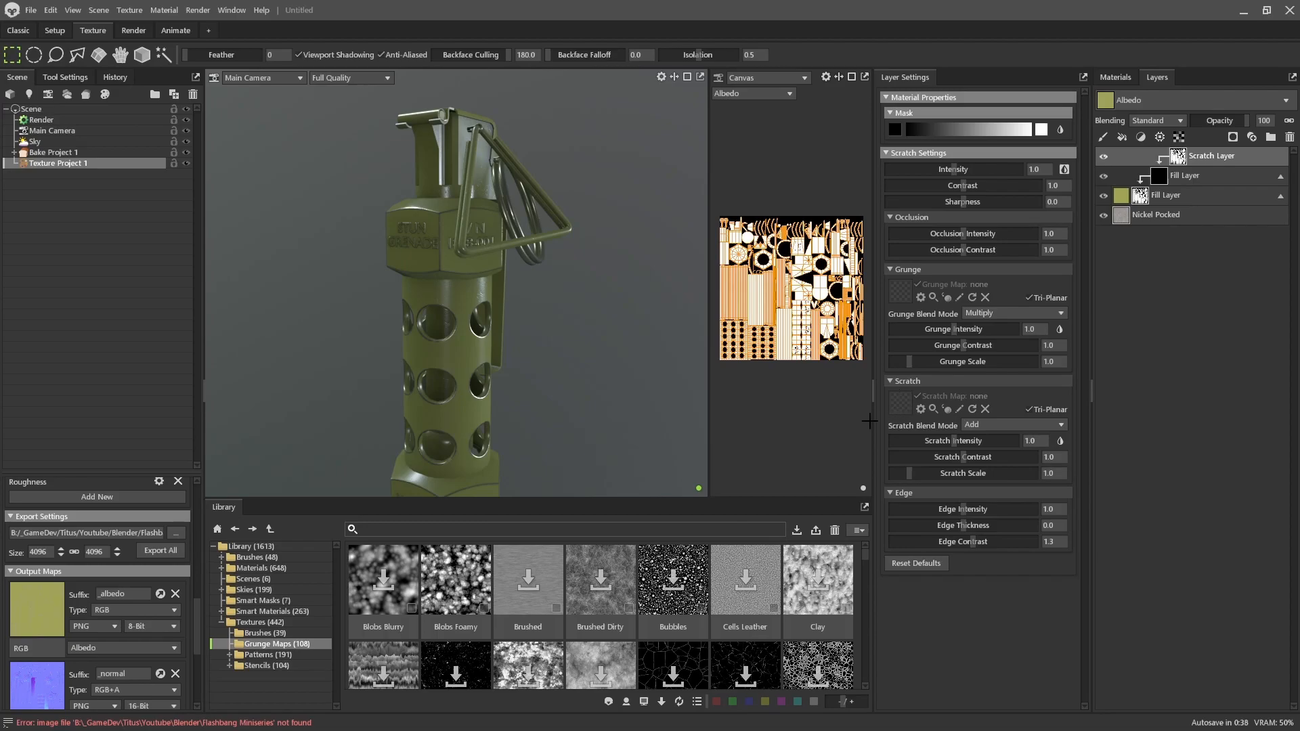
pyautogui.scroll(-8, 651, 599)
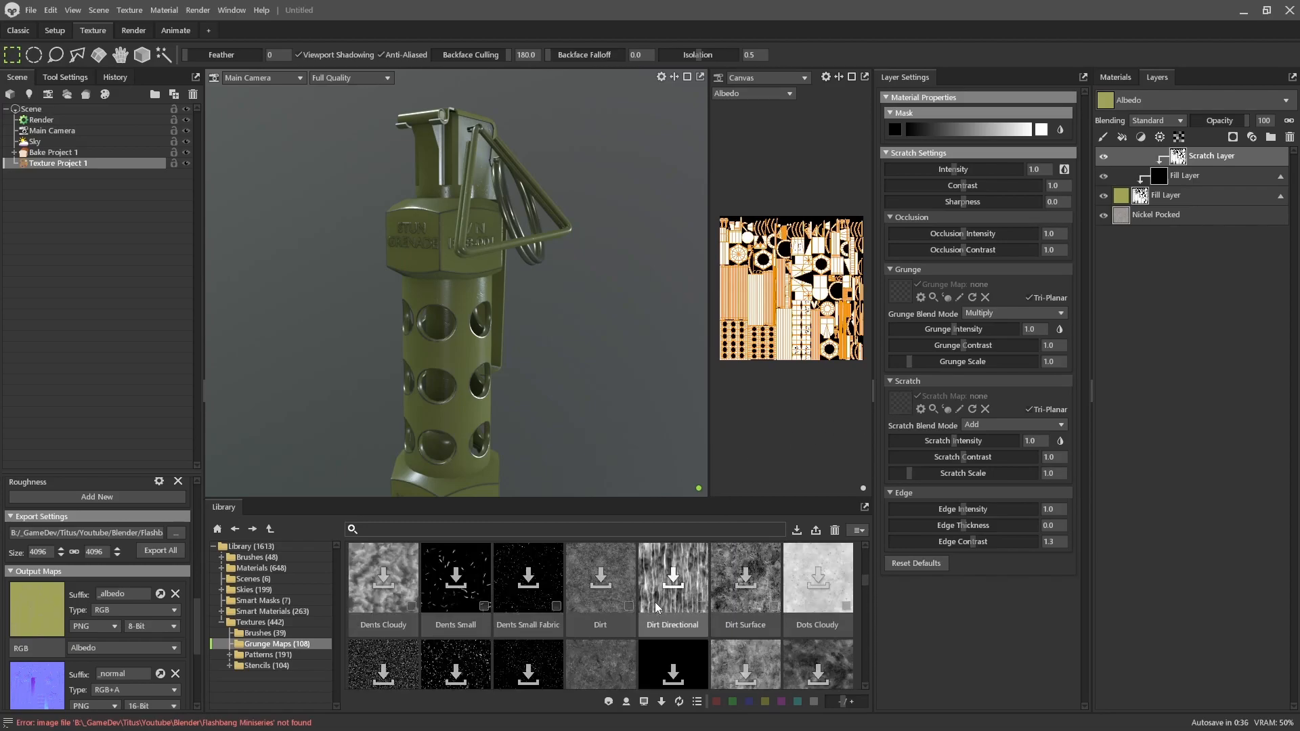
pyautogui.scroll(2, 655, 608)
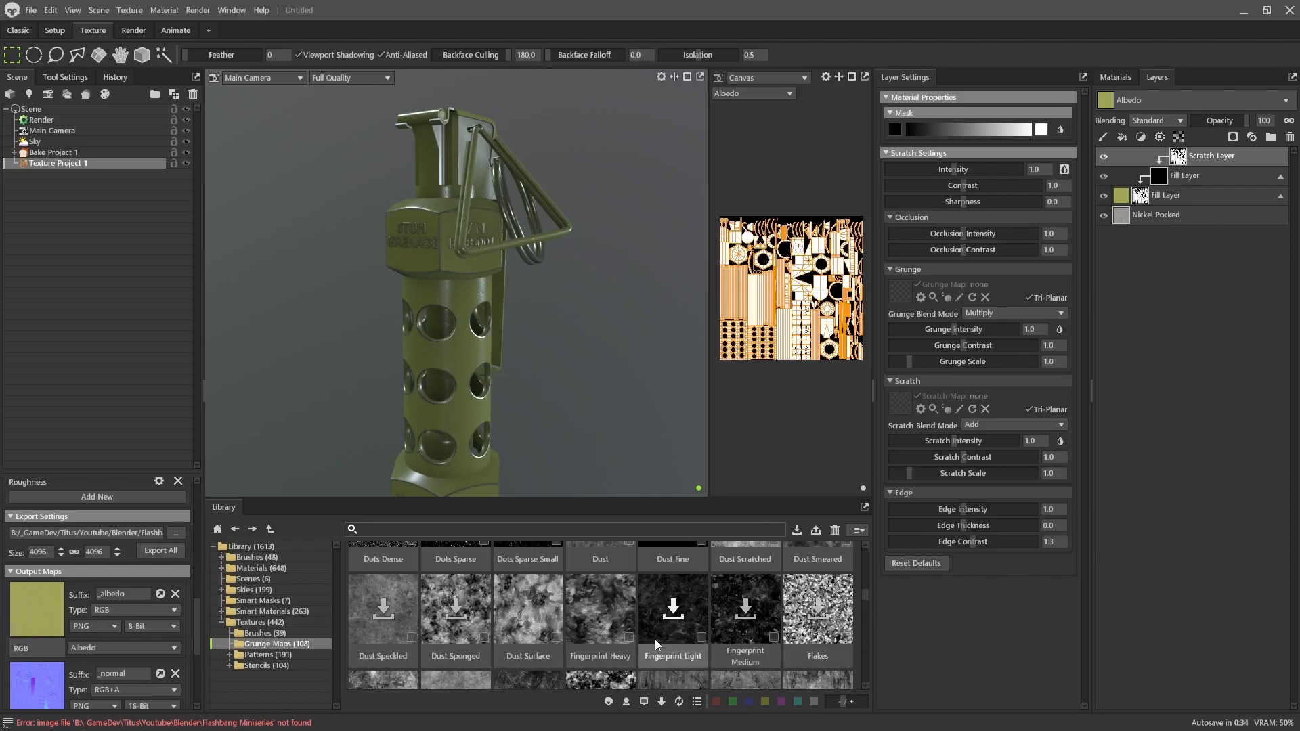
pyautogui.moveTo(600, 603); pyautogui.dragTo(900, 402)
pyautogui.moveTo(565, 366)
pyautogui.mouseDown()
pyautogui.moveTo(551, 368)
pyautogui.moveTo(620, 287)
pyautogui.moveTo(546, 336)
pyautogui.moveTo(616, 403)
pyautogui.moveTo(499, 406)
pyautogui.moveTo(560, 481)
pyautogui.moveTo(517, 427)
pyautogui.moveTo(560, 383)
pyautogui.moveTo(535, 444)
pyautogui.moveTo(514, 363)
pyautogui.moveTo(566, 378)
pyautogui.mouseUp()
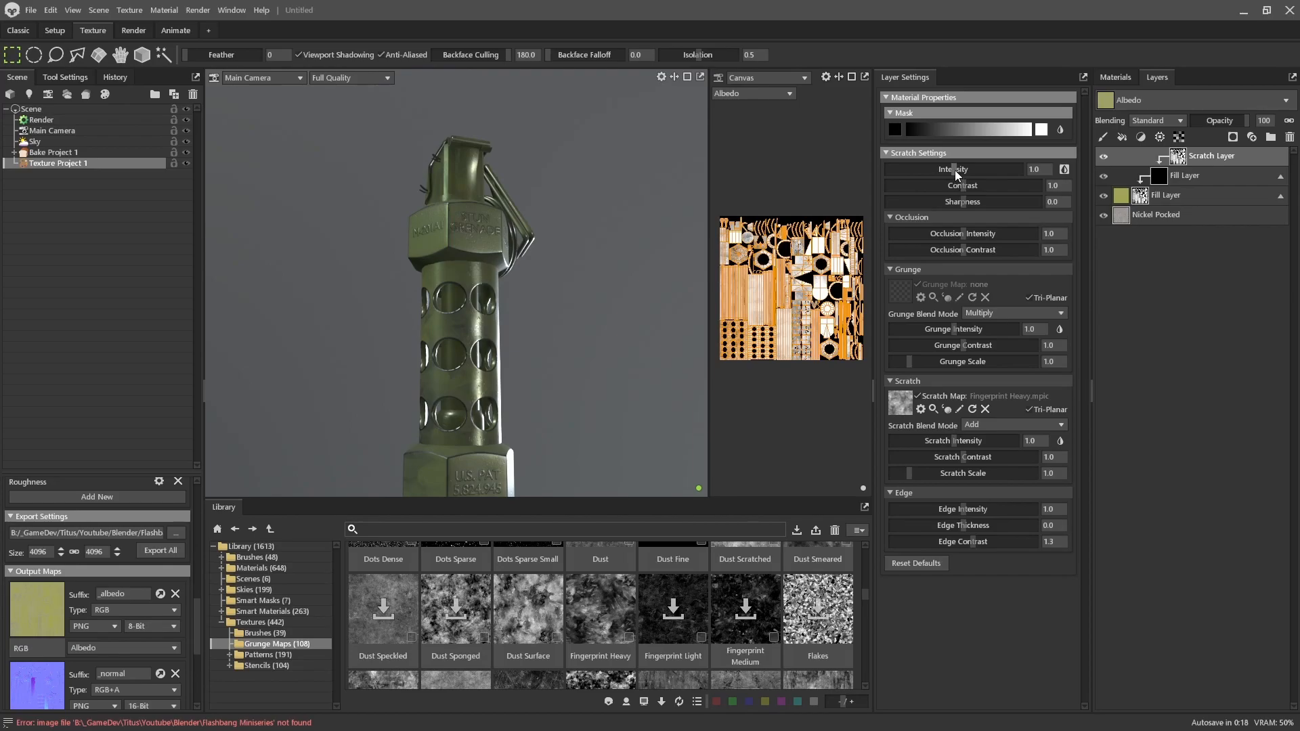
# - Set the Scratch layer's overall intensity to 2.469 and its overall contrast to 0.846
pyautogui.moveTo(954, 169); pyautogui.dragTo(991, 175)
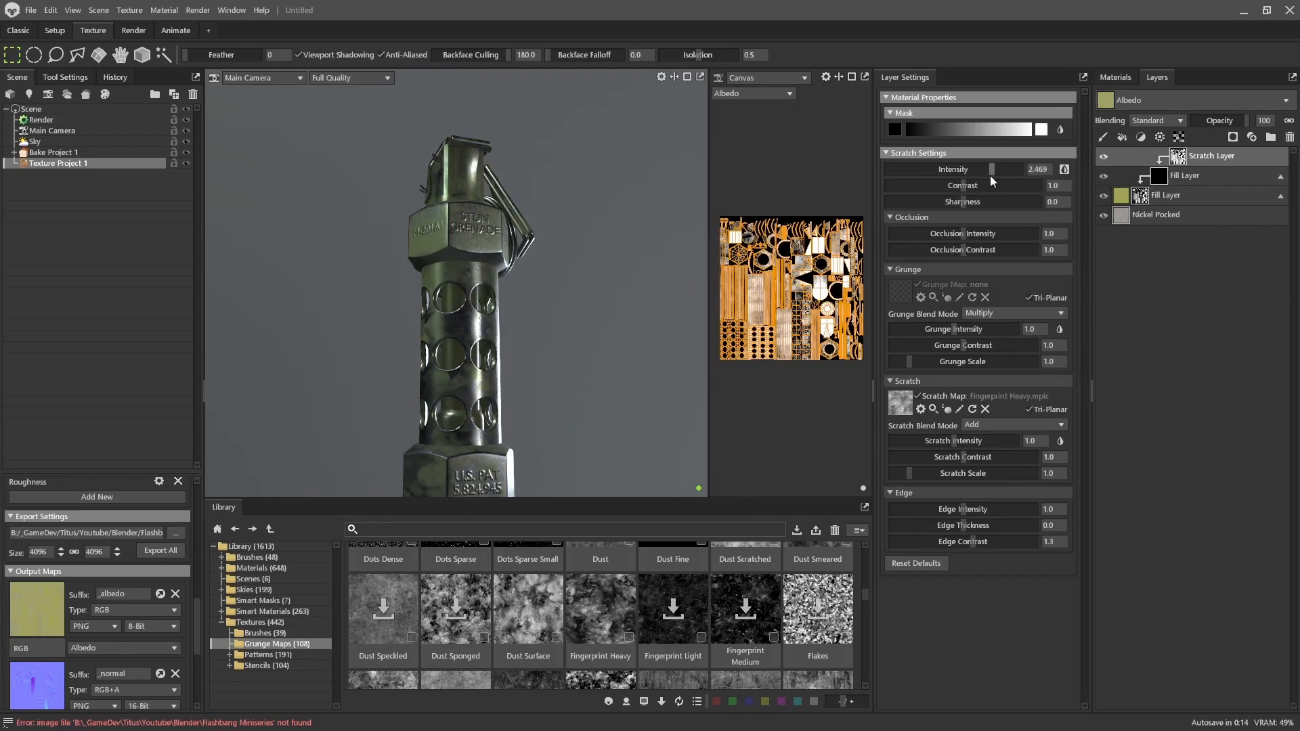
pyautogui.moveTo(662, 287); pyautogui.dragTo(459, 412)
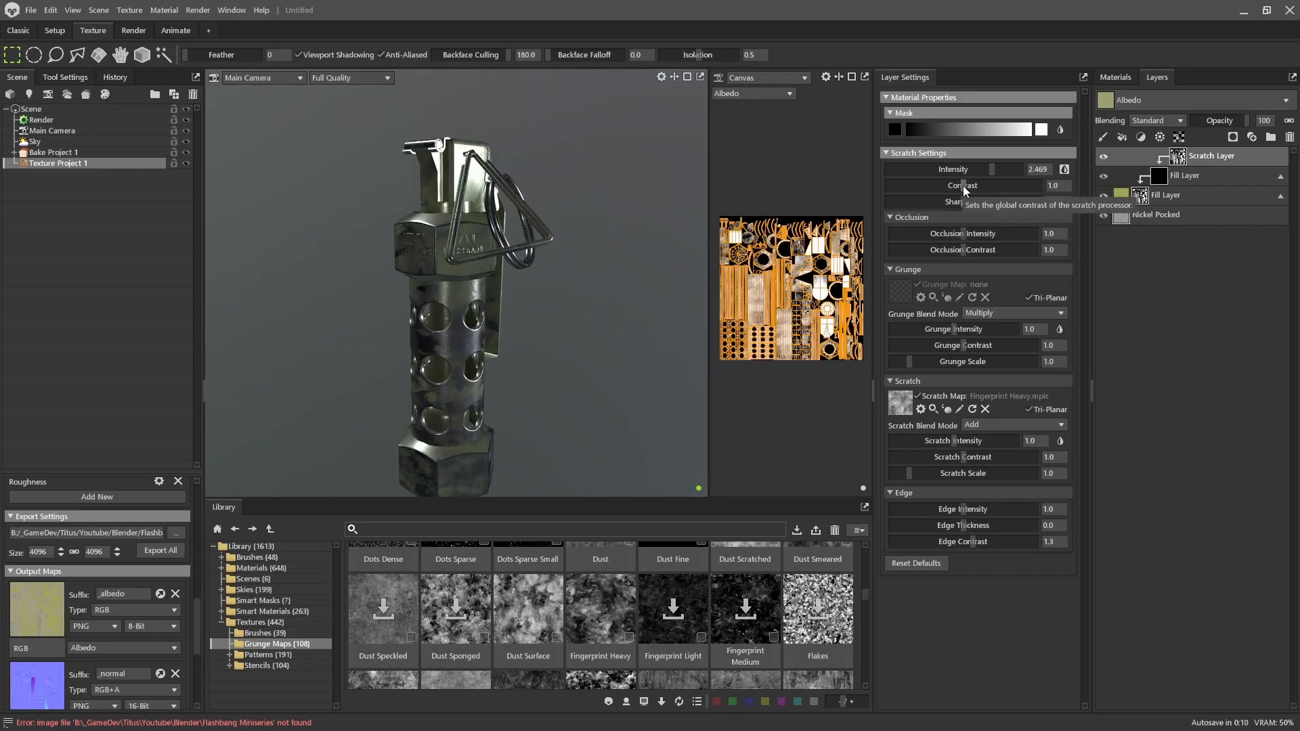
pyautogui.moveTo(964, 184)
pyautogui.mouseDown()
pyautogui.moveTo(1050, 201)
pyautogui.moveTo(914, 197)
pyautogui.moveTo(1004, 195)
pyautogui.moveTo(959, 196)
pyautogui.mouseUp()
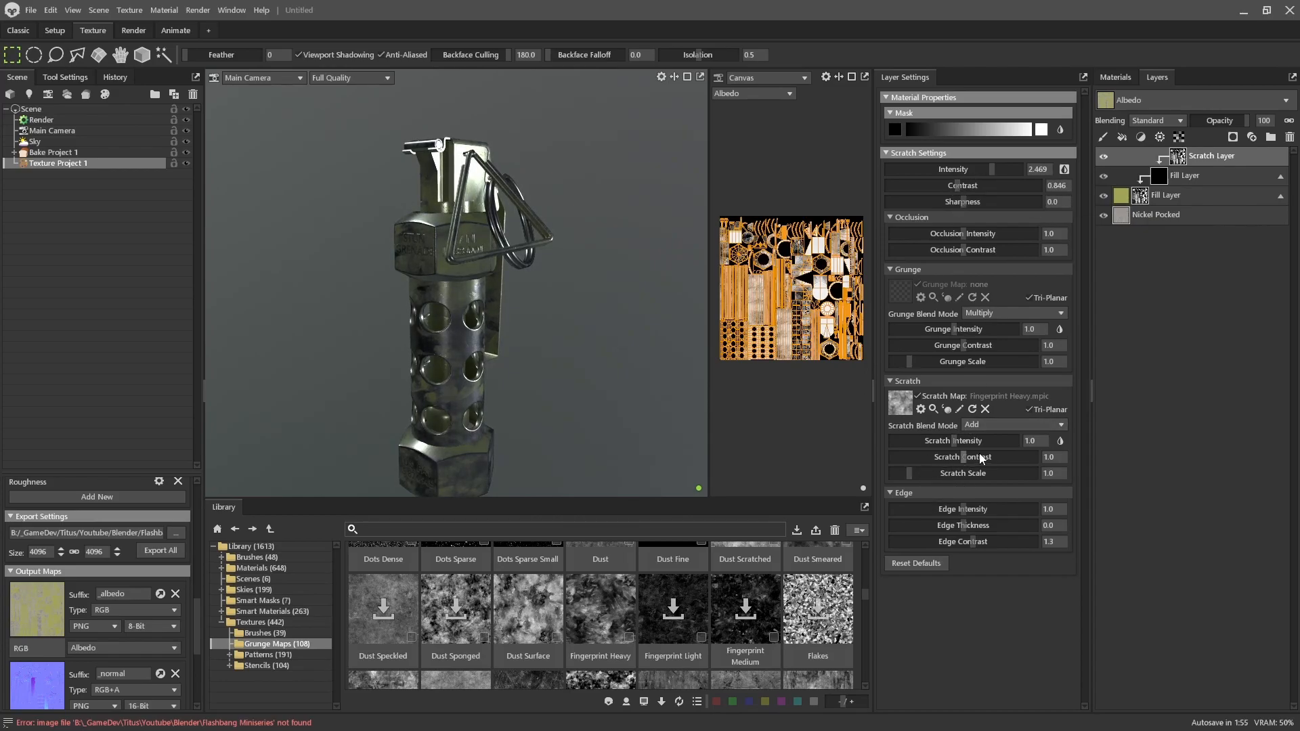
# - Set the scratch contrast to 2.002, scratch intensity to 1.253 and scratch scale to 1.396
pyautogui.moveTo(963, 455)
pyautogui.mouseDown()
pyautogui.moveTo(1007, 458)
pyautogui.moveTo(967, 457)
pyautogui.moveTo(1004, 459)
pyautogui.moveTo(967, 443)
pyautogui.moveTo(990, 442)
pyautogui.moveTo(962, 441)
pyautogui.mouseUp()
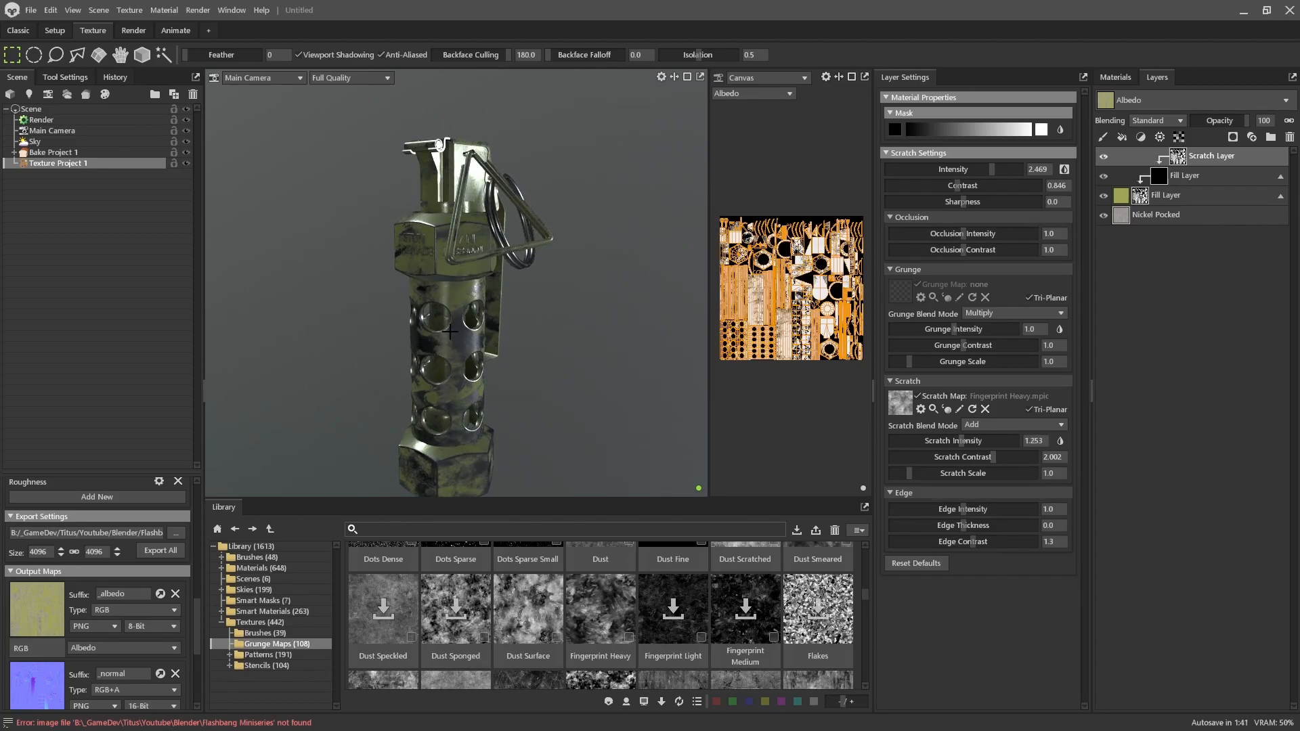
pyautogui.moveTo(910, 472); pyautogui.dragTo(1039, 474)
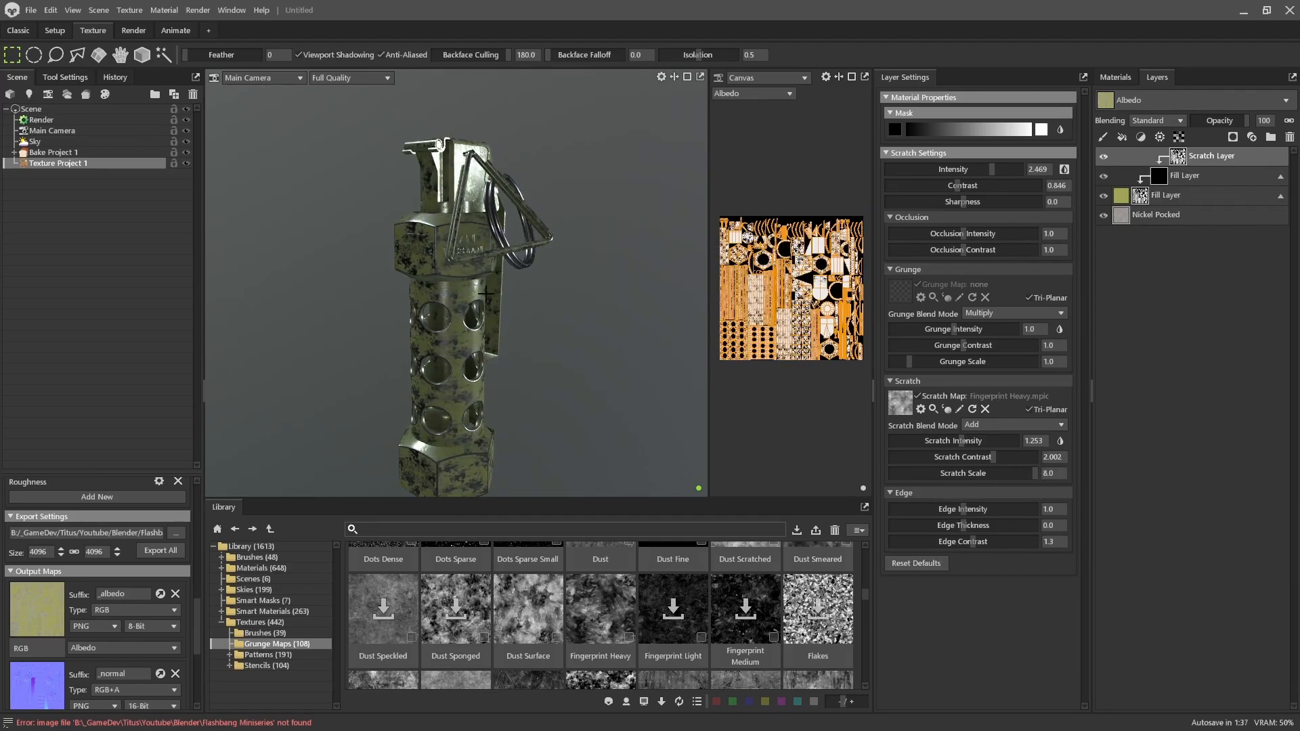
pyautogui.moveTo(1033, 473); pyautogui.dragTo(916, 473)
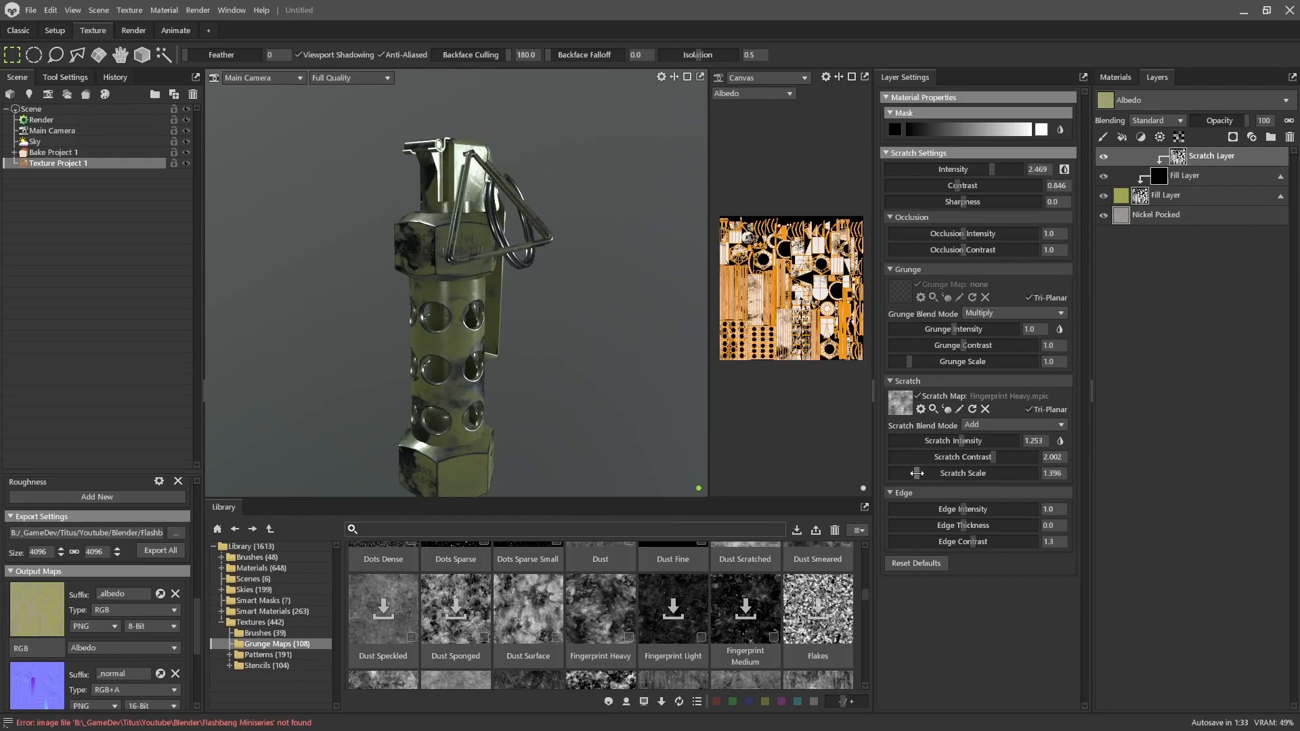
# - Examine the Fingerprint Heavy paint wear on the flashbang from all sides, both up close and at a distance
pyautogui.keyDown('alt'); pyautogui.moveTo(528, 372); pyautogui.dragTo(591, 371); pyautogui.keyUp('alt')
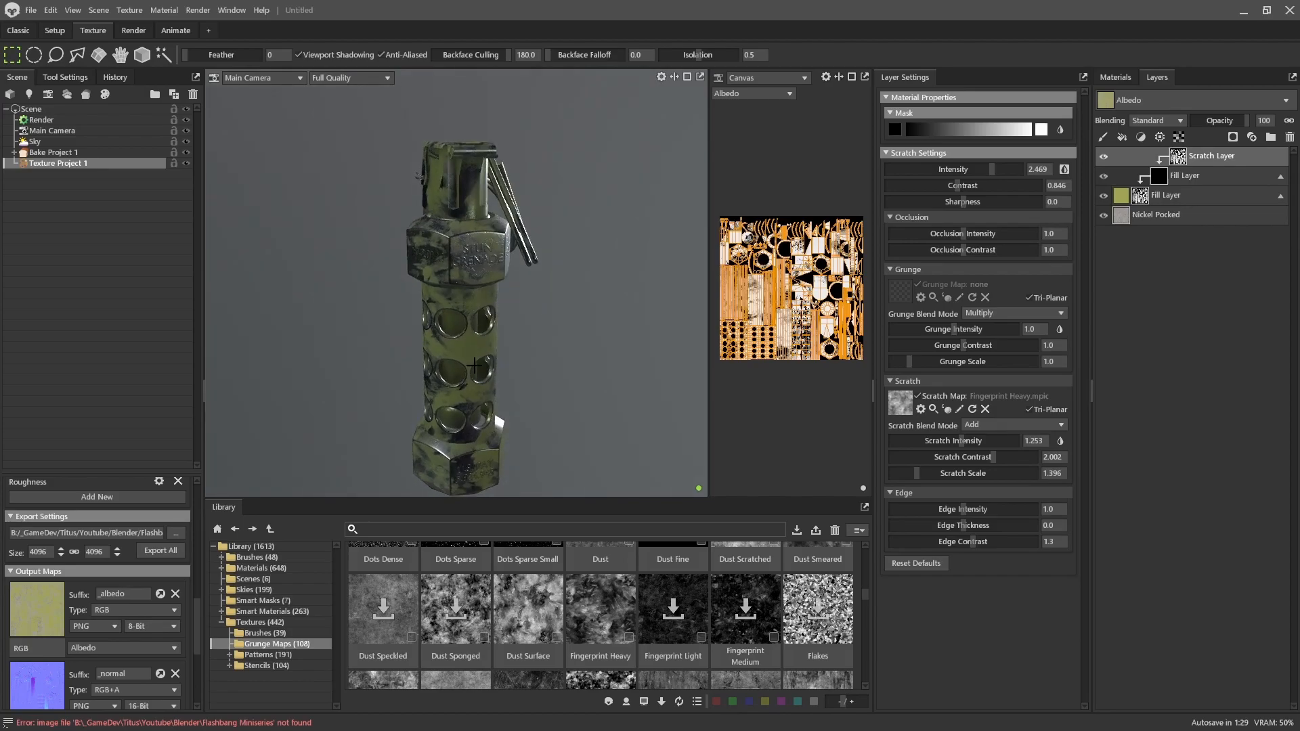
pyautogui.keyDown('alt'); pyautogui.moveTo(527, 420); pyautogui.dragTo(575, 379); pyautogui.keyUp('alt')
pyautogui.keyDown('alt'); pyautogui.moveTo(574, 380); pyautogui.dragTo(543, 290, button='middle'); pyautogui.keyUp('alt')
pyautogui.keyDown('alt'); pyautogui.moveTo(543, 290); pyautogui.dragTo(617, 350); pyautogui.keyUp('alt')
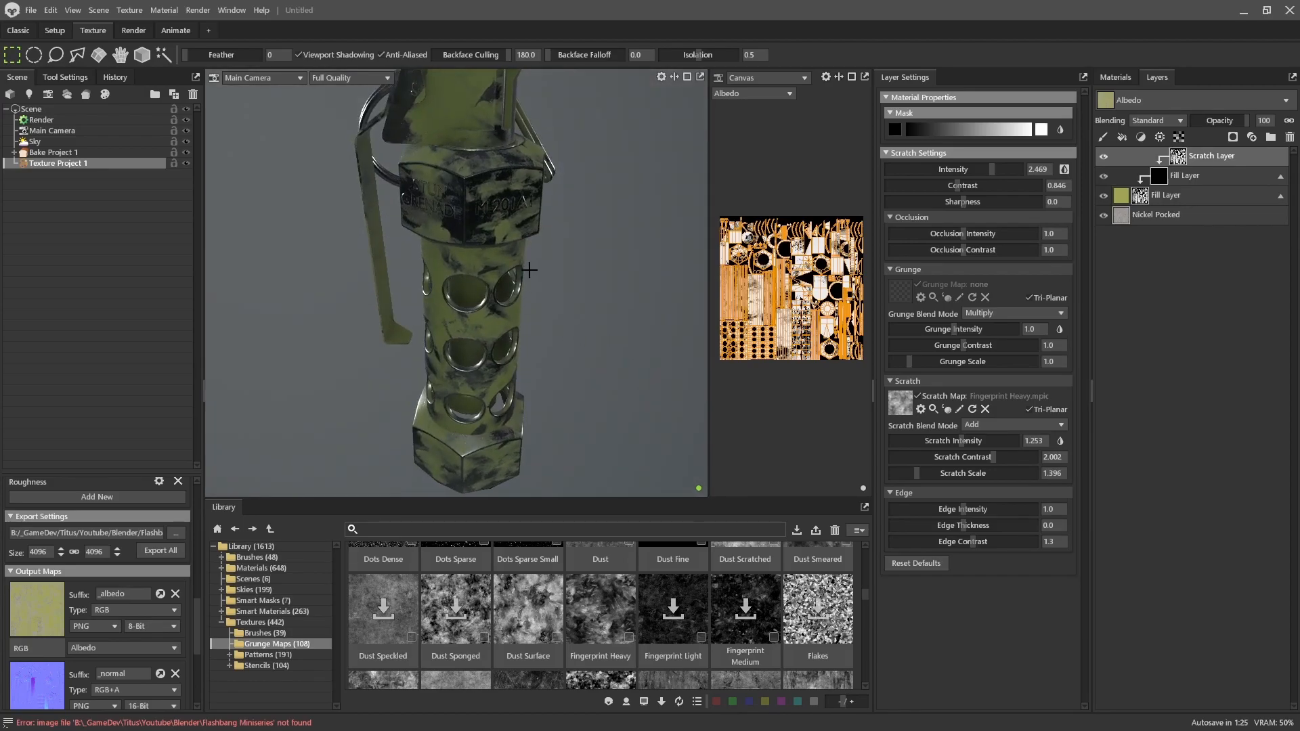
pyautogui.keyDown('alt'); pyautogui.moveTo(530, 270); pyautogui.dragTo(531, 347, button='middle'); pyautogui.keyUp('alt')
pyautogui.keyDown('alt'); pyautogui.moveTo(531, 347); pyautogui.dragTo(612, 313); pyautogui.keyUp('alt')
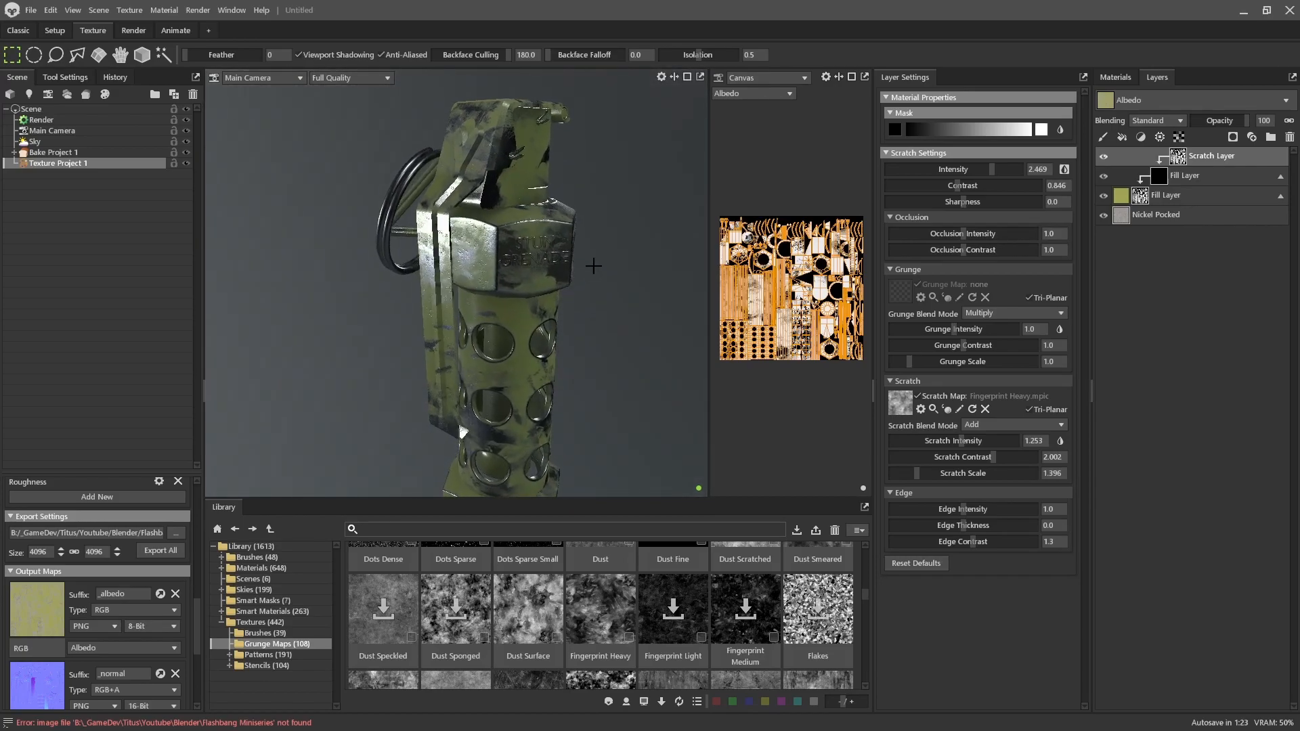
pyautogui.keyDown('alt'); pyautogui.moveTo(595, 268); pyautogui.dragTo(519, 240); pyautogui.keyUp('alt')
pyautogui.keyDown('alt'); pyautogui.moveTo(343, 293); pyautogui.dragTo(499, 337); pyautogui.keyUp('alt')
pyautogui.scroll(-3, 497, 338)
pyautogui.keyDown('alt'); pyautogui.moveTo(497, 338); pyautogui.dragTo(559, 350, button='middle'); pyautogui.keyUp('alt')
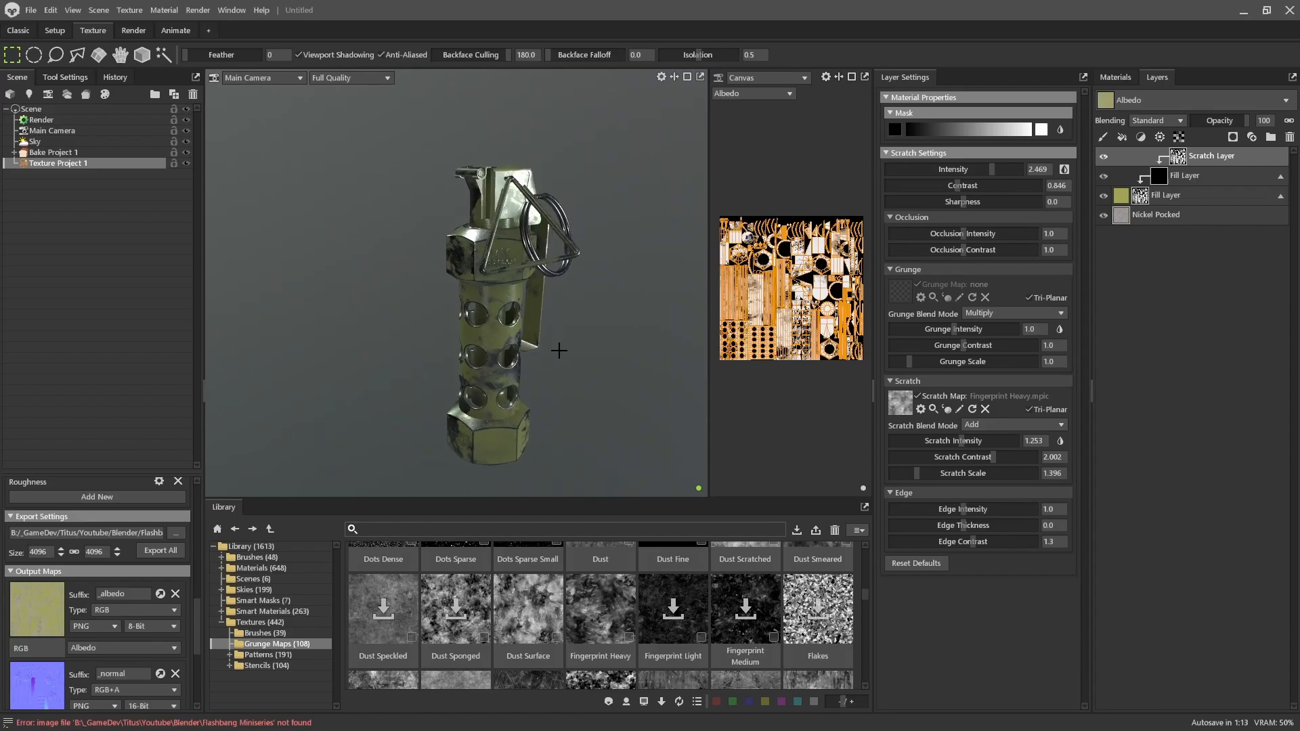
pyautogui.moveTo(566, 371)
pyautogui.keyDown('alt'); pyautogui.mouseDown()
pyautogui.moveTo(532, 300)
pyautogui.moveTo(555, 352)
pyautogui.moveTo(532, 330)
pyautogui.moveTo(358, 321)
pyautogui.mouseUp(); pyautogui.keyUp('alt')
pyautogui.scroll(3, 531, 300)
pyautogui.moveTo(616, 350)
pyautogui.keyDown('alt'); pyautogui.mouseDown()
pyautogui.moveTo(389, 382)
pyautogui.moveTo(333, 406)
pyautogui.mouseUp(); pyautogui.keyUp('alt')
pyautogui.scroll(-2, 470, 364)
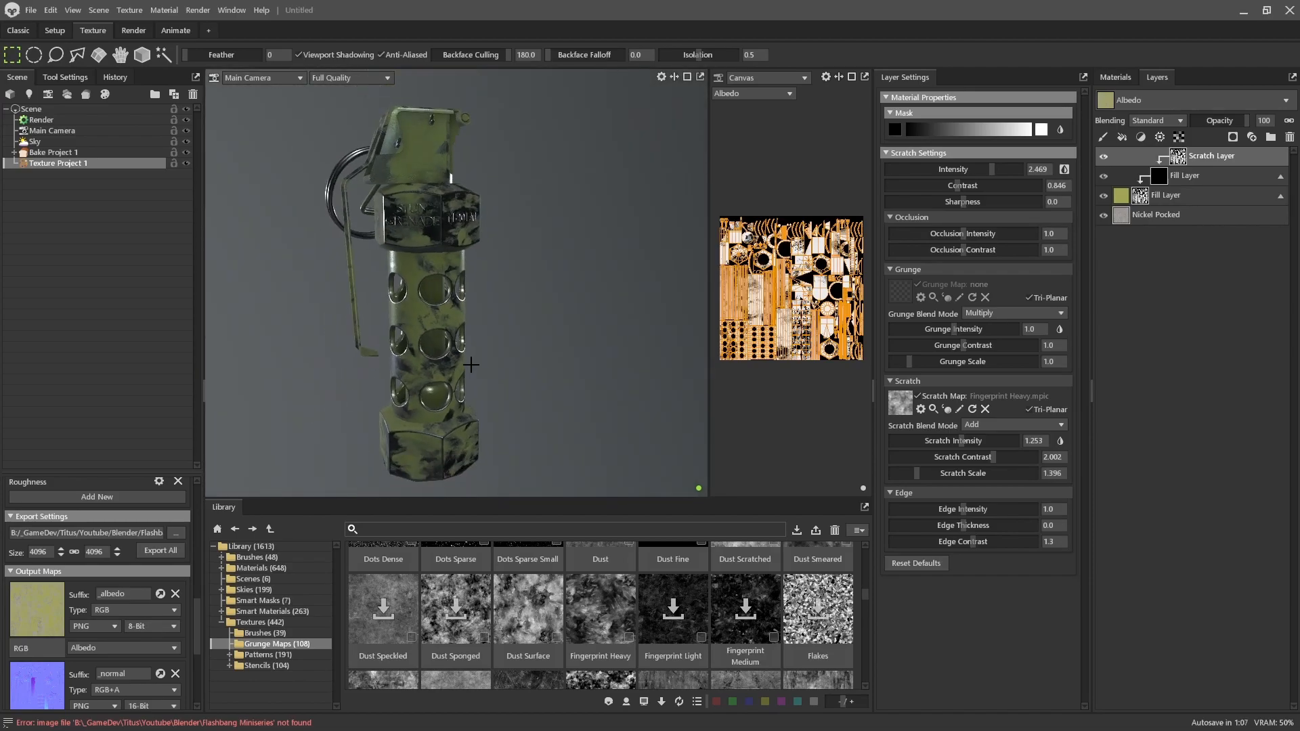
pyautogui.moveTo(538, 315)
pyautogui.keyDown('alt'); pyautogui.mouseDown()
pyautogui.moveTo(481, 345)
pyautogui.moveTo(548, 322)
pyautogui.mouseUp(); pyautogui.keyUp('alt')
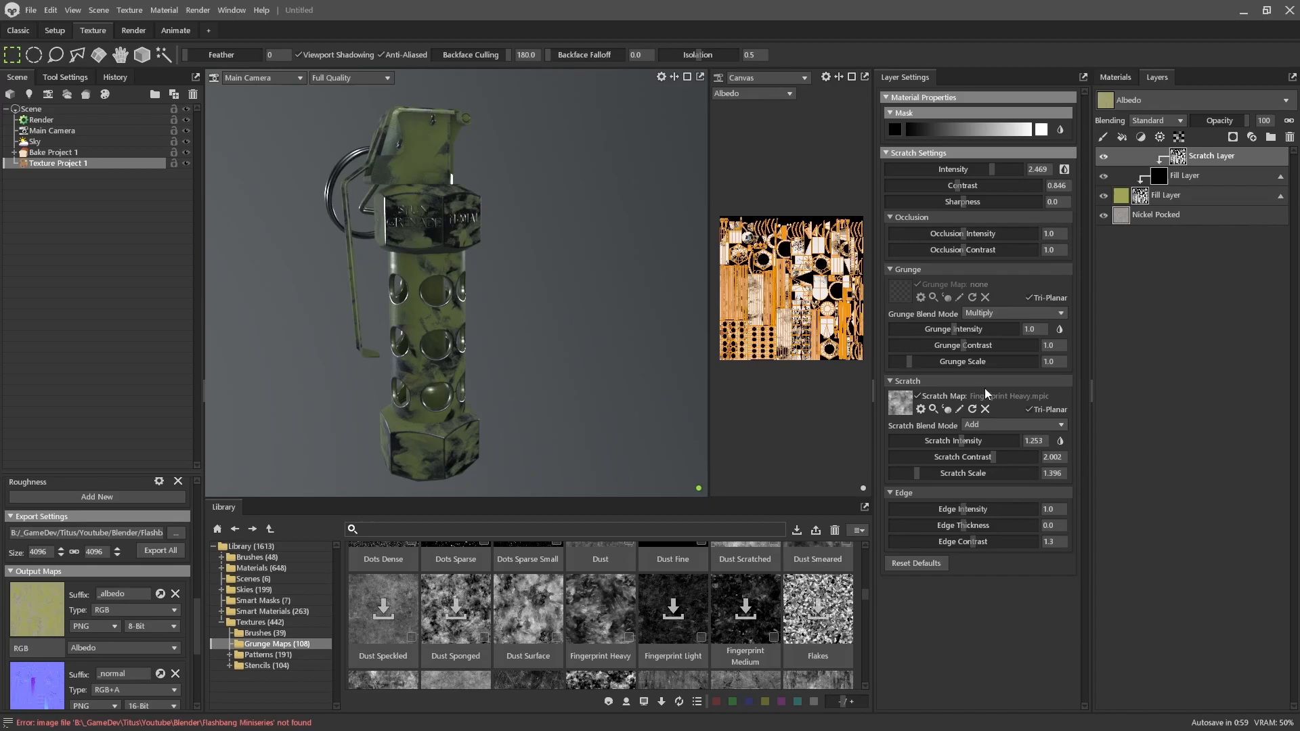
# - Try Fingerprint Heavy as the grunge map, first without and again with it as the scratch map, and clear the grunge map
pyautogui.click(985, 409)
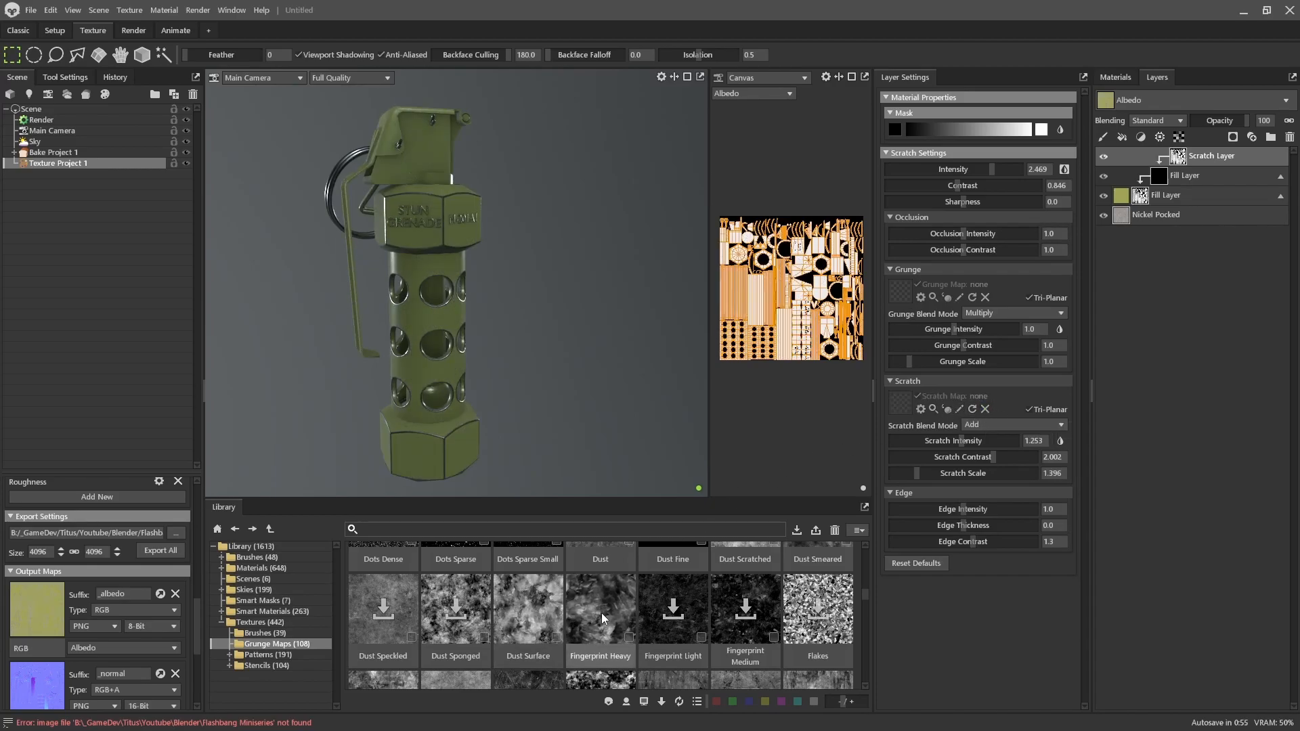
pyautogui.moveTo(601, 612); pyautogui.dragTo(903, 287)
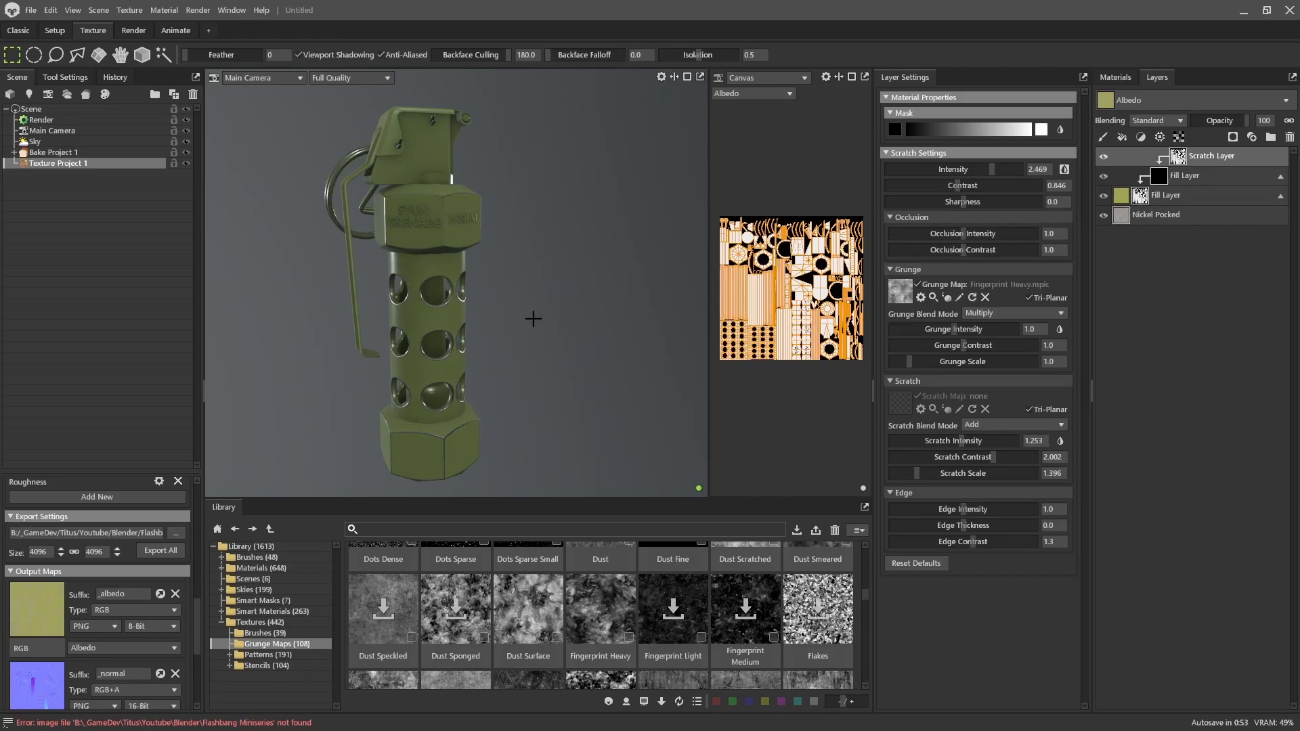
pyautogui.moveTo(572, 326); pyautogui.dragTo(396, 406)
pyautogui.moveTo(556, 397); pyautogui.dragTo(522, 354)
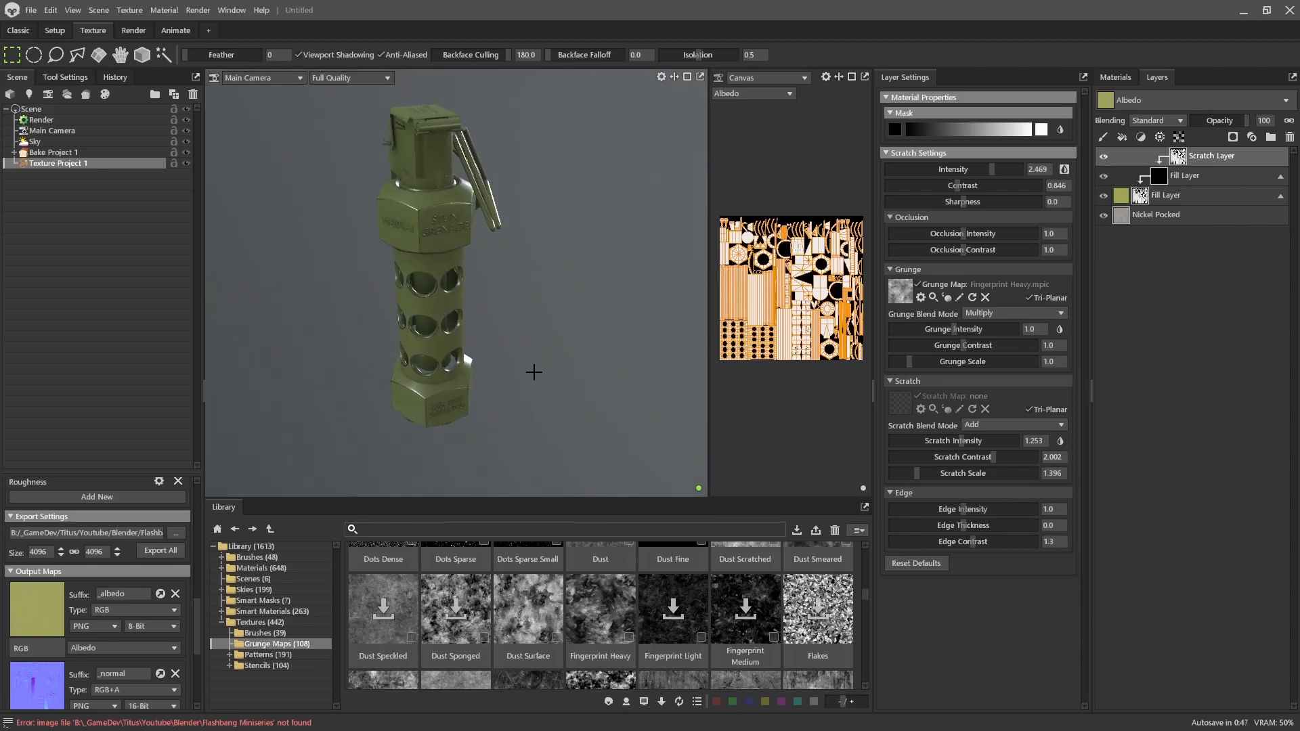
pyautogui.moveTo(601, 609); pyautogui.dragTo(882, 420)
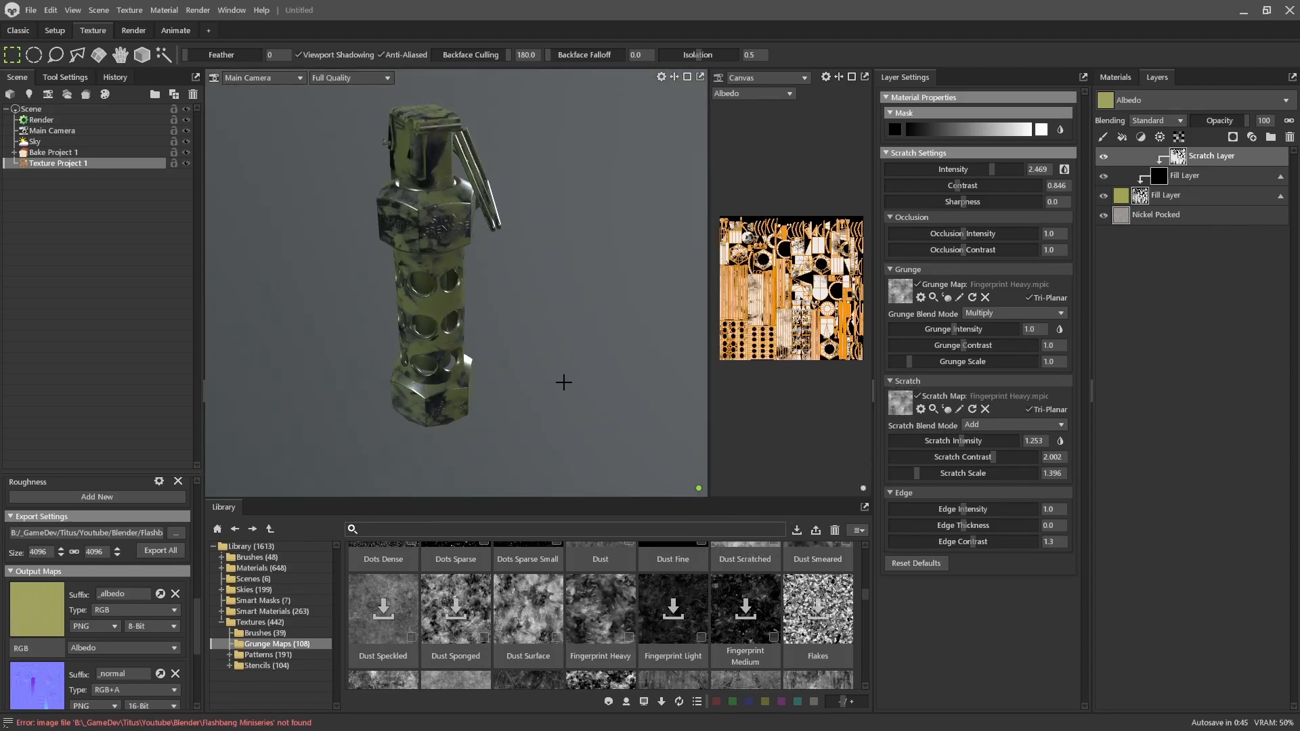
pyautogui.click(985, 297)
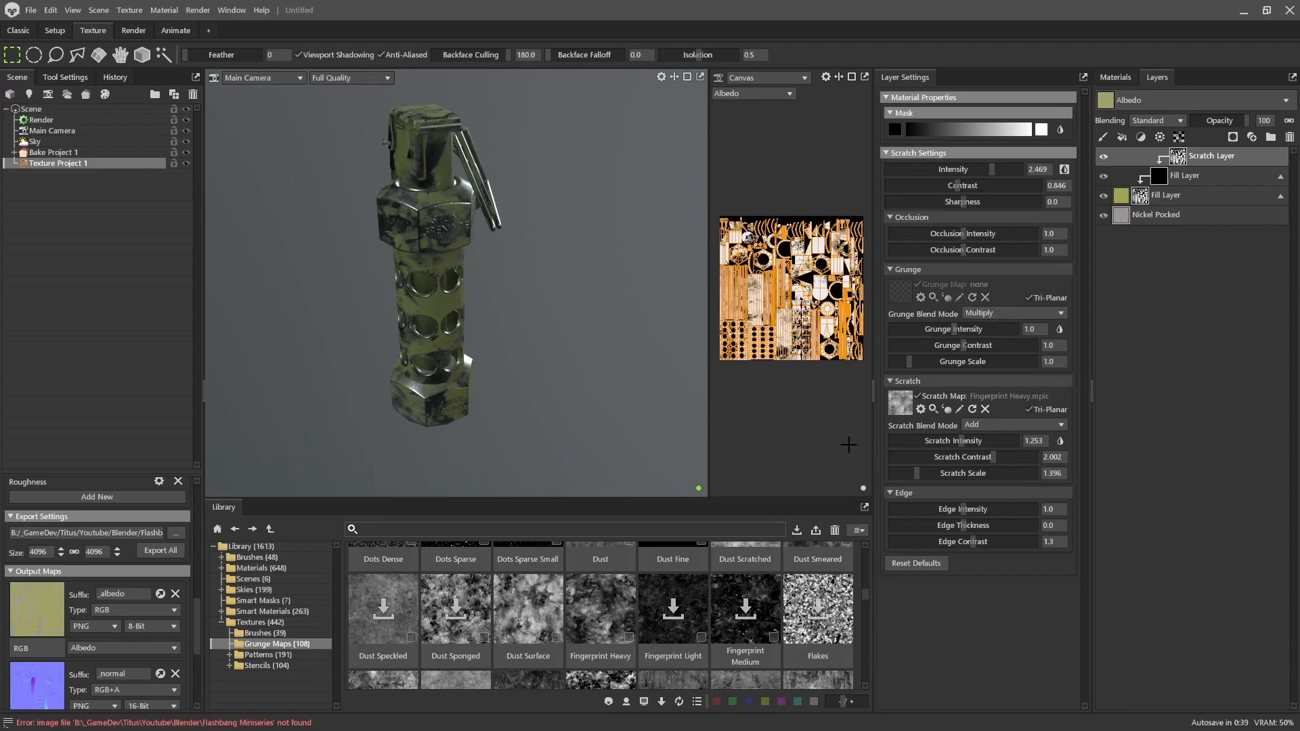
# - Replace the Scratch layer's Fingerprint Heavy scratch map with the Scratches Imperfections Medium grunge texture
pyautogui.click(985, 409)
pyautogui.scroll(-6, 641, 613)
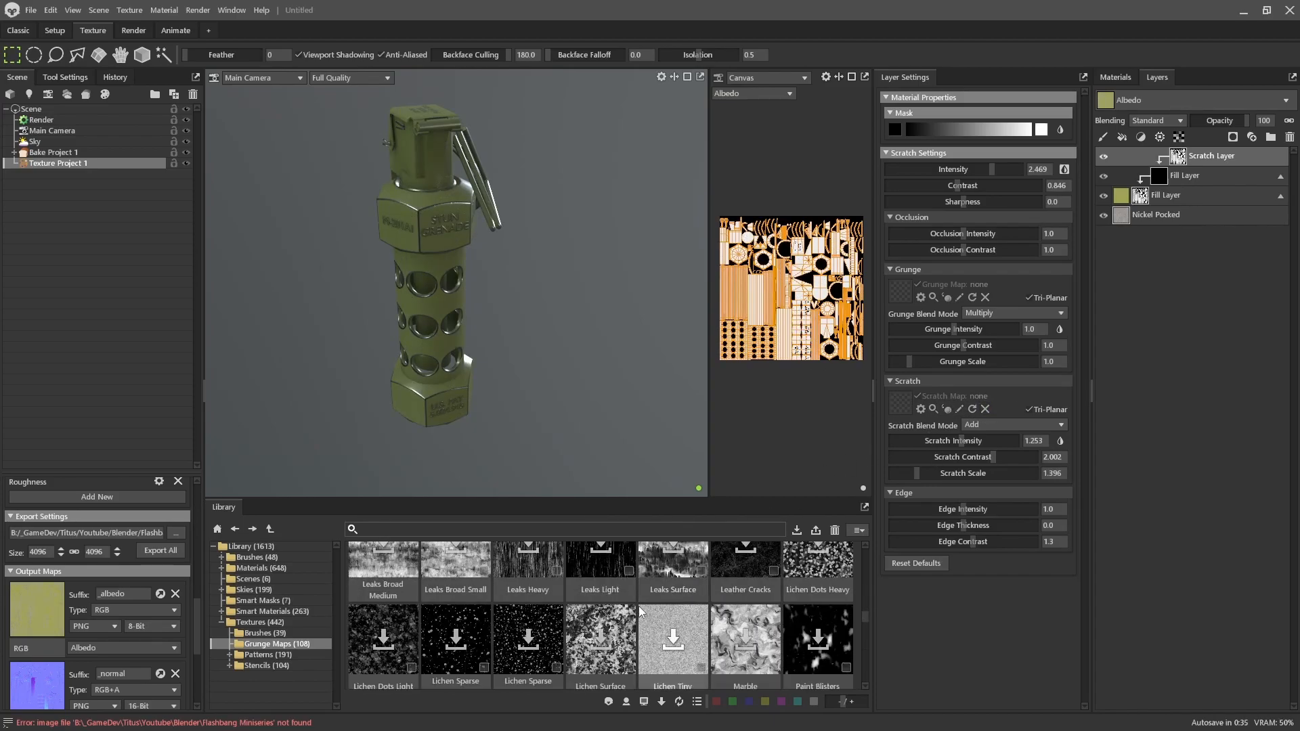
pyautogui.scroll(-2, 637, 616)
pyautogui.scroll(-2, 632, 618)
pyautogui.moveTo(527, 603); pyautogui.dragTo(902, 403)
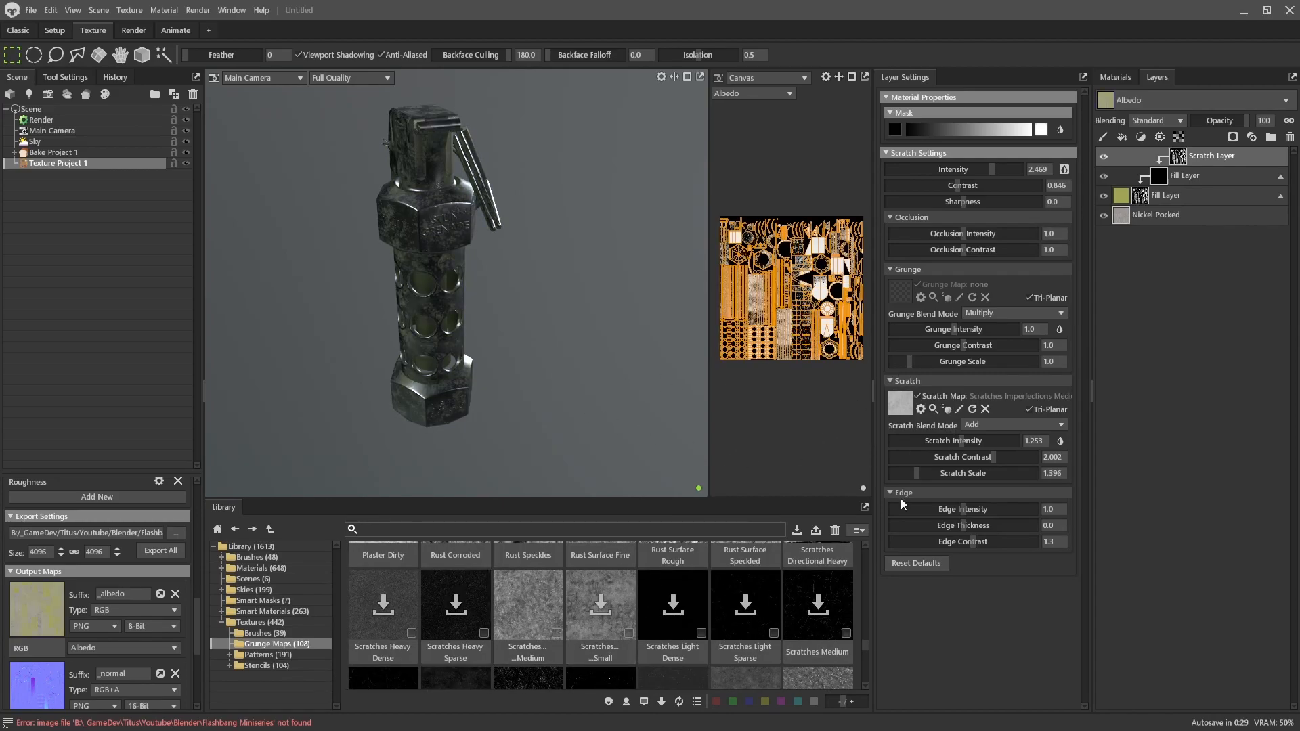
# - Lower the scratch intensity to 0.612 and raise the scratch contrast to 4.0
pyautogui.scroll(4, 505, 406)
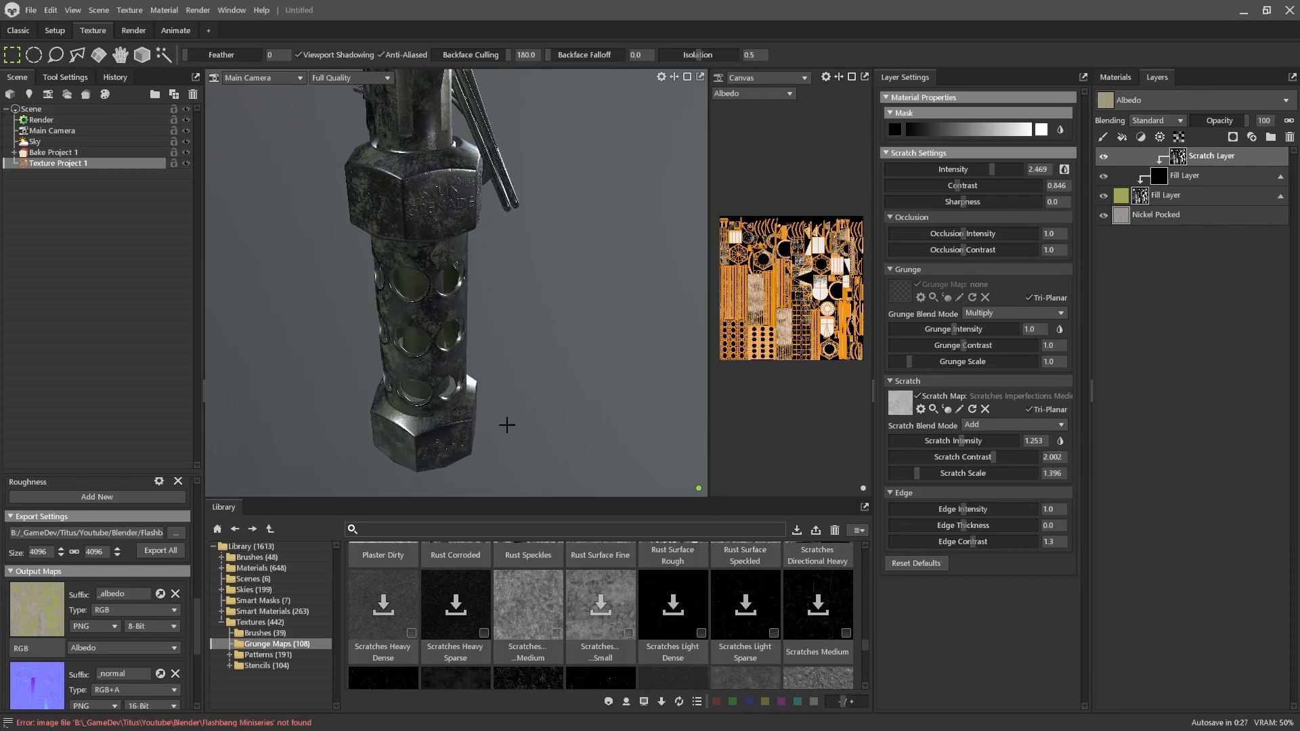
pyautogui.moveTo(608, 431); pyautogui.dragTo(429, 336)
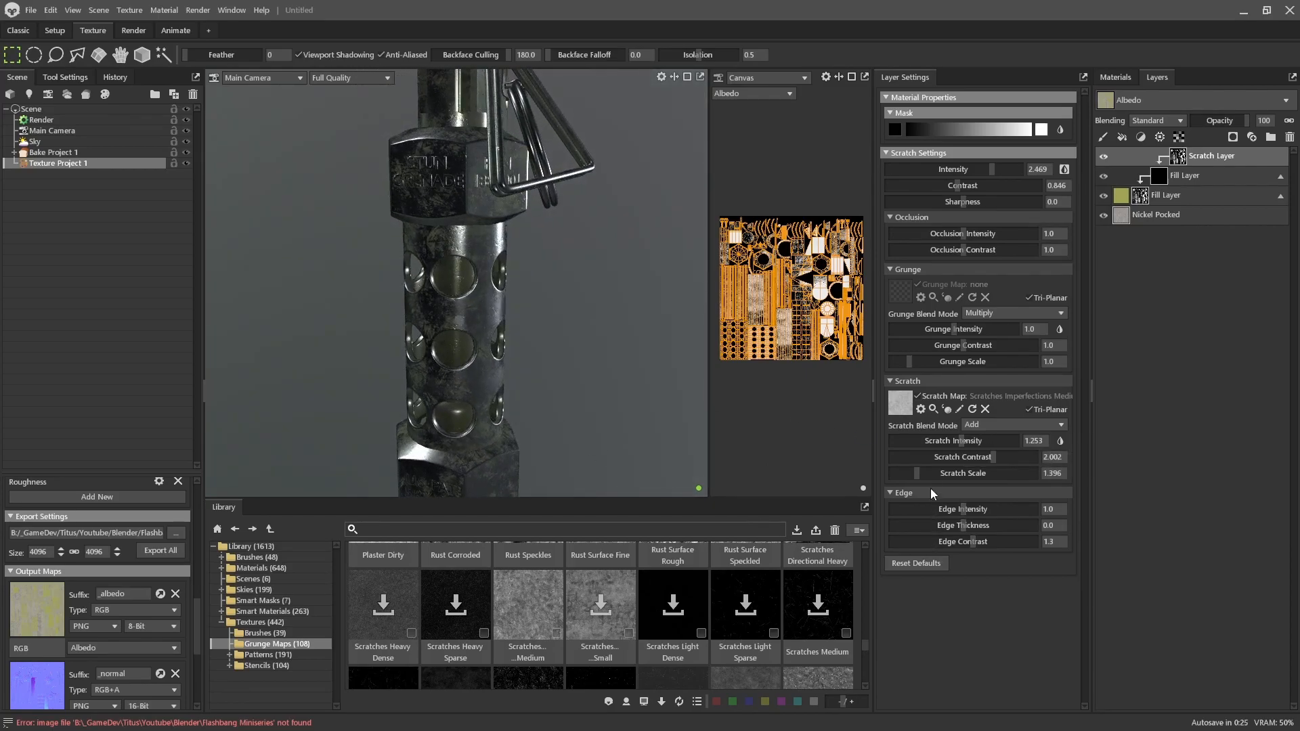
pyautogui.moveTo(966, 436); pyautogui.dragTo(941, 435)
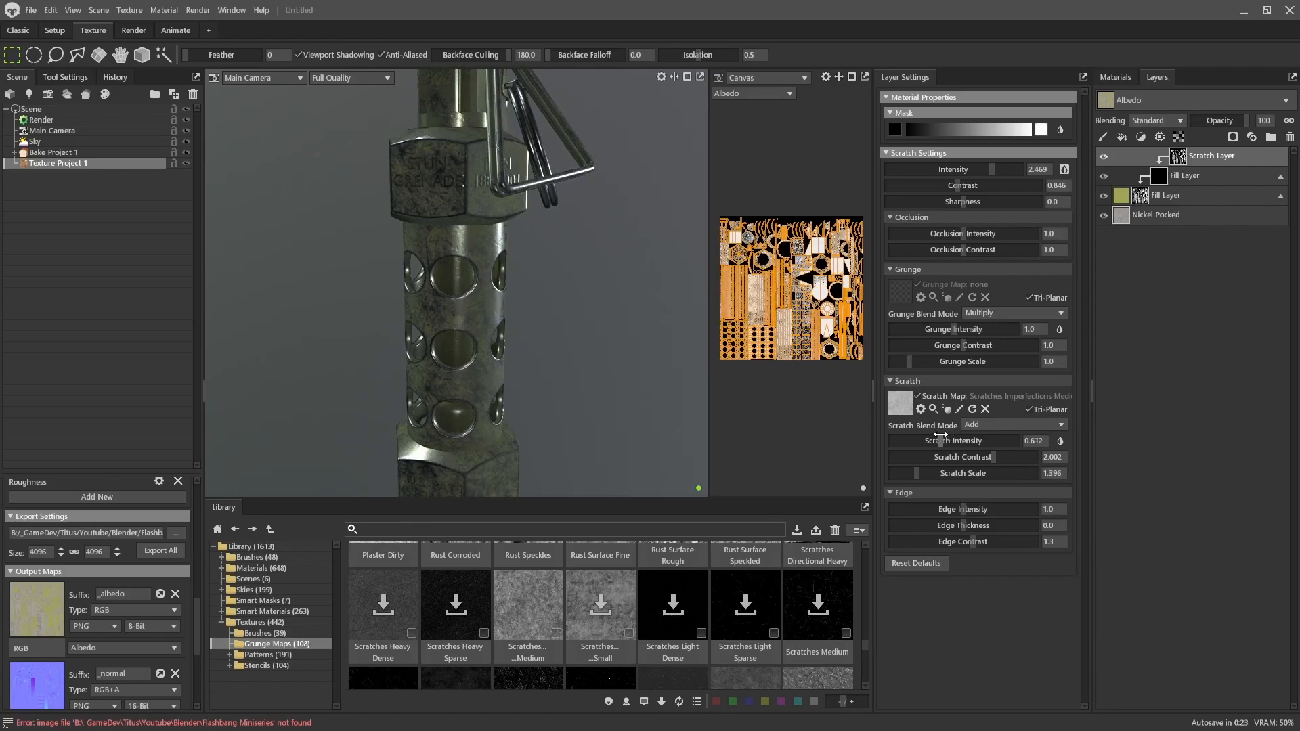
pyautogui.moveTo(990, 456); pyautogui.dragTo(1055, 461)
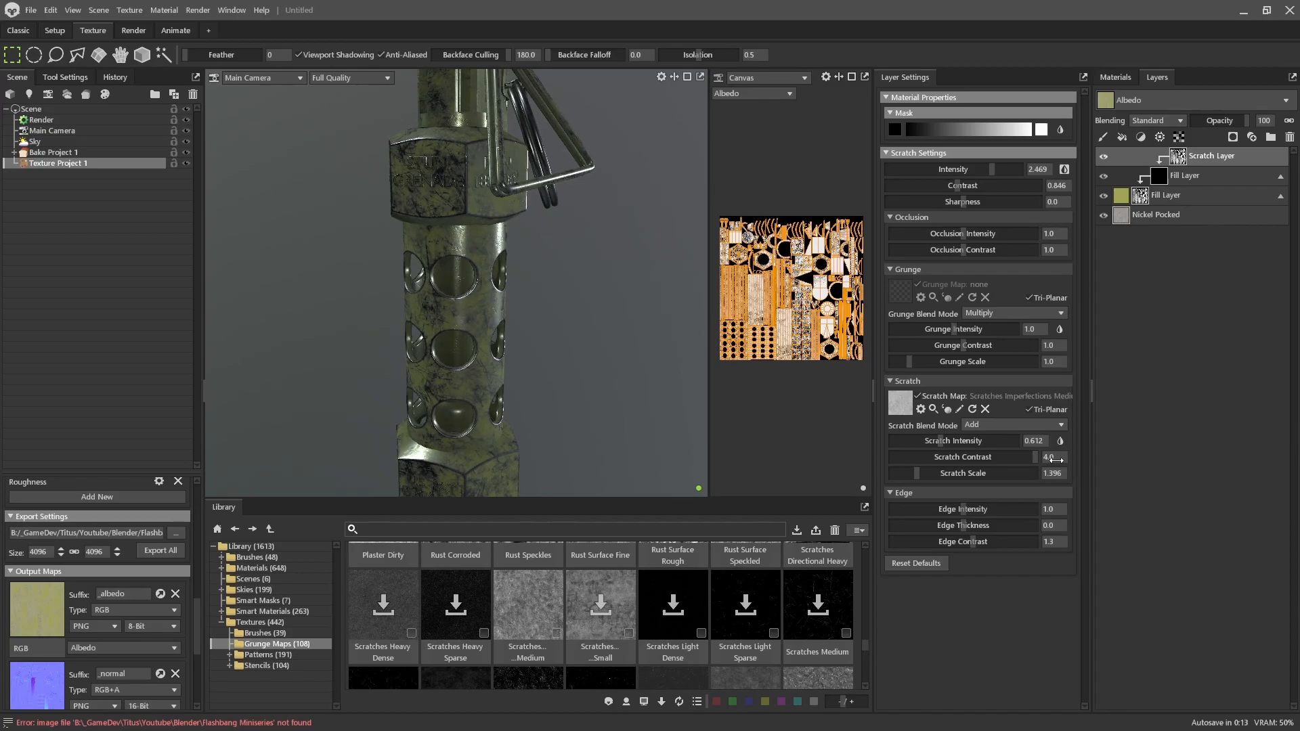
# - Widen the 2D canvas beside the 3D view and inspect the paint wear around the flashbang, including close up
pyautogui.keyDown('alt'); pyautogui.moveTo(556, 366); pyautogui.dragTo(505, 359); pyautogui.keyUp('alt')
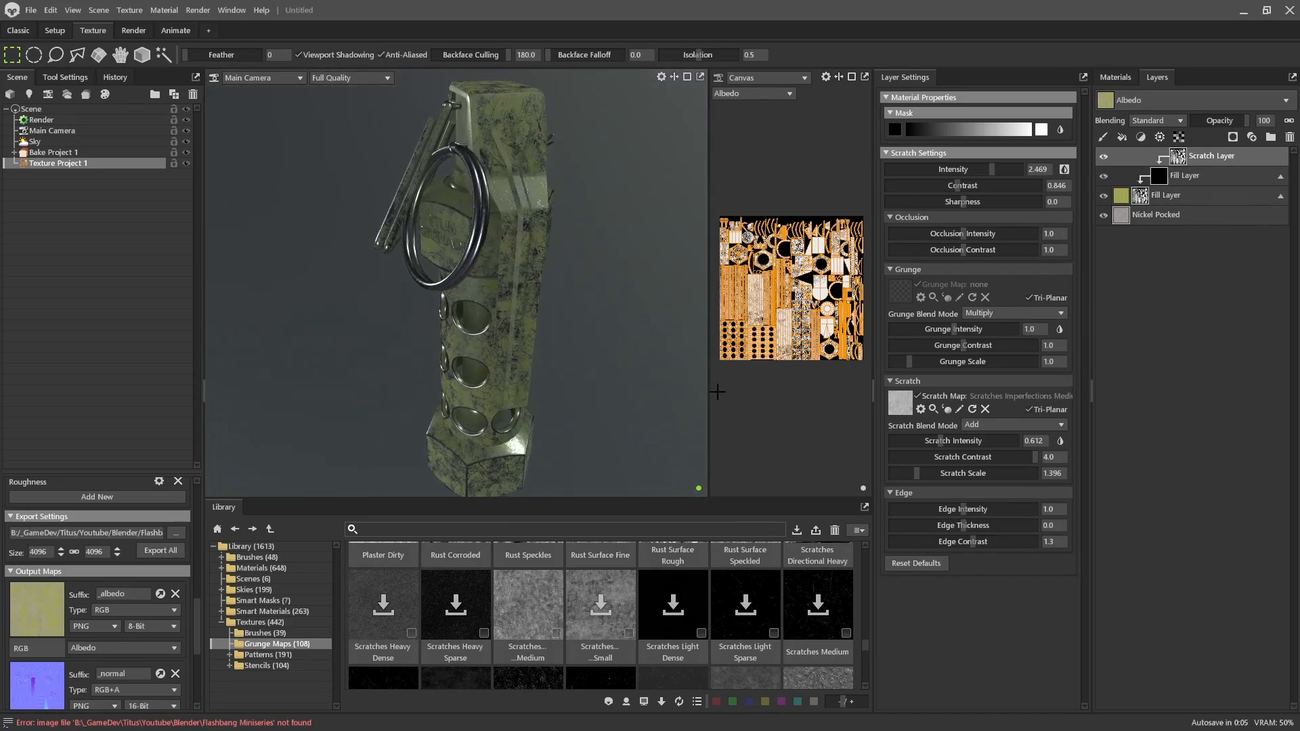
pyautogui.moveTo(709, 383); pyautogui.dragTo(589, 373)
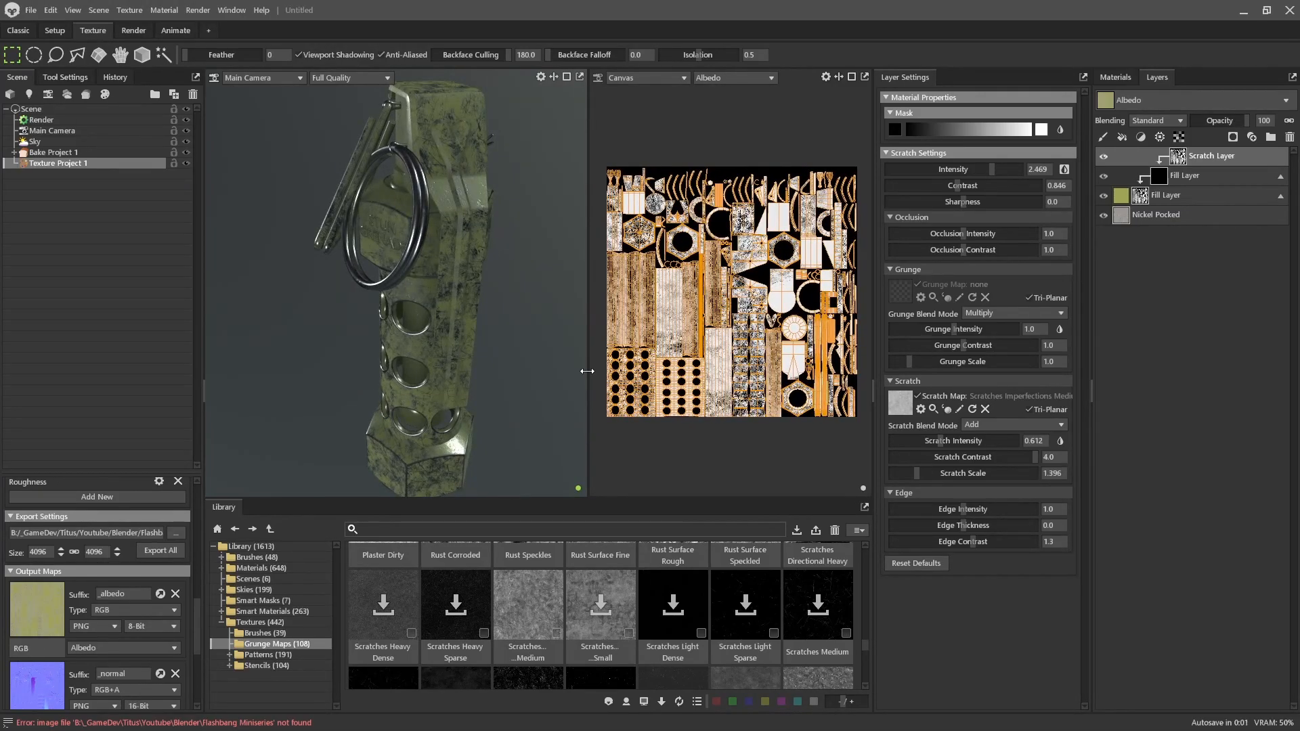
pyautogui.keyDown('alt'); pyautogui.moveTo(540, 287); pyautogui.dragTo(416, 292); pyautogui.keyUp('alt')
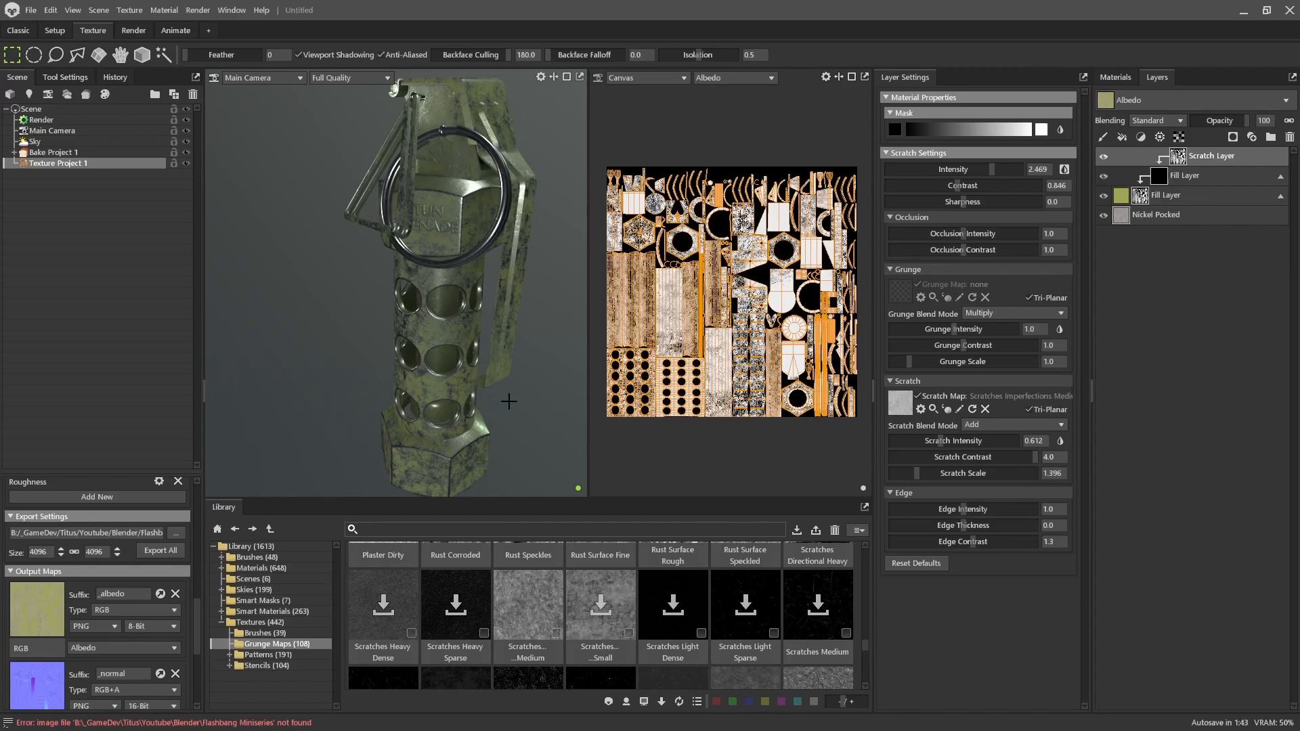
pyautogui.keyDown('alt'); pyautogui.moveTo(522, 405); pyautogui.dragTo(455, 360); pyautogui.keyUp('alt')
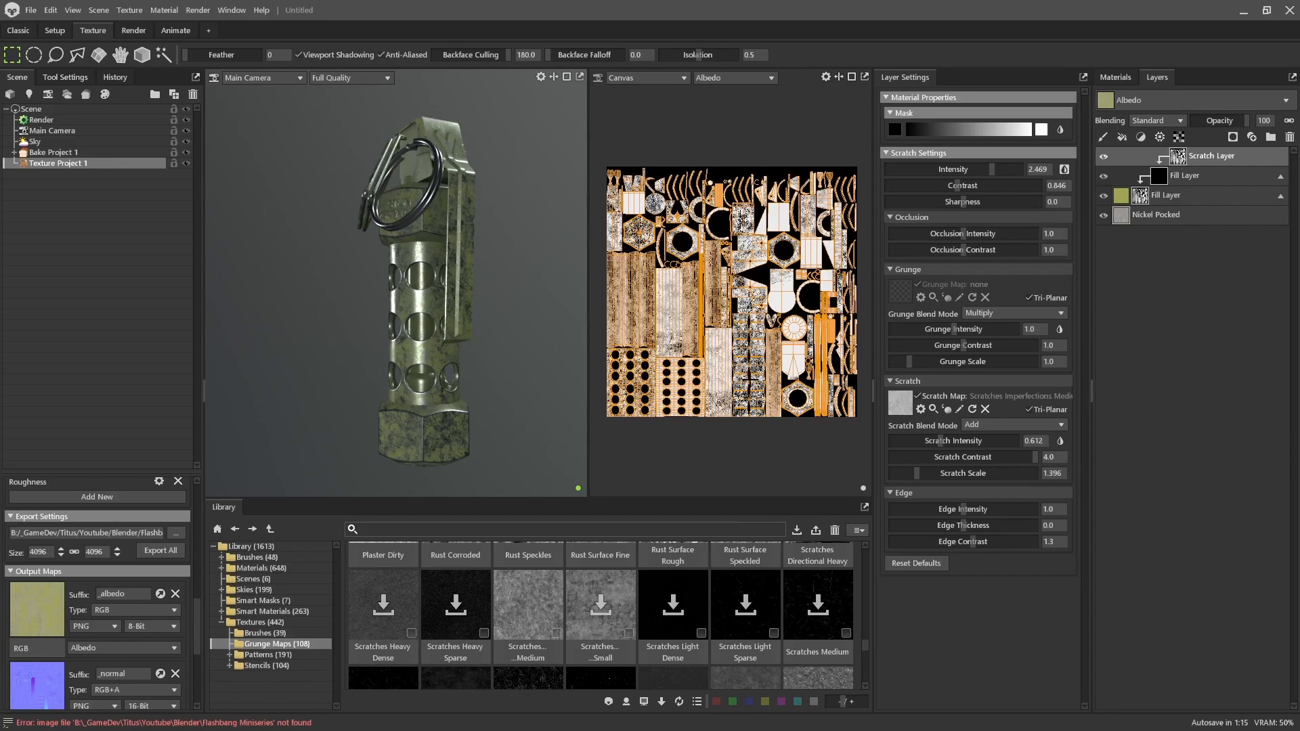
pyautogui.moveTo(427, 329); pyautogui.dragTo(477, 312, button='right')
pyautogui.keyDown('alt'); pyautogui.moveTo(477, 311); pyautogui.dragTo(410, 406); pyautogui.keyUp('alt')
pyautogui.scroll(3, 410, 407)
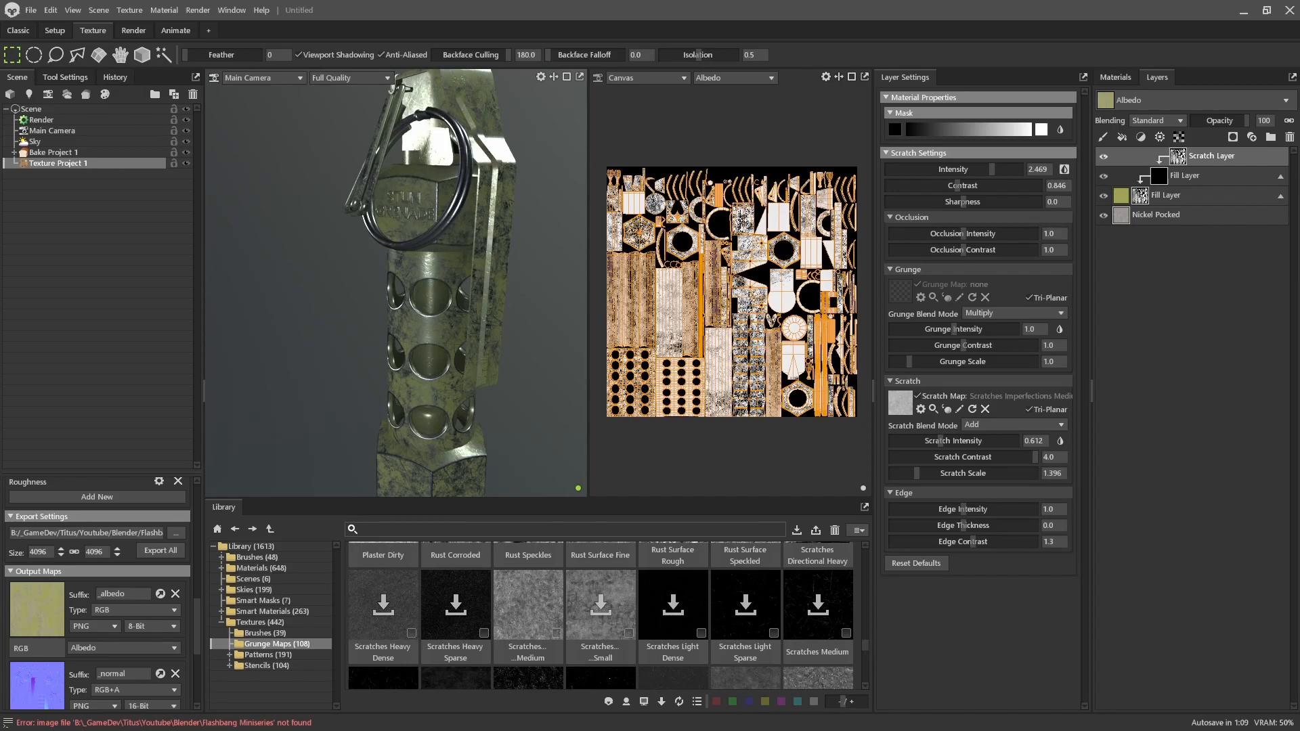
pyautogui.keyDown('alt'); pyautogui.moveTo(521, 325); pyautogui.dragTo(494, 356); pyautogui.keyUp('alt')
pyautogui.moveTo(494, 356)
pyautogui.keyDown('alt'); pyautogui.mouseDown(button='right')
pyautogui.moveTo(479, 308)
pyautogui.moveTo(510, 373)
pyautogui.mouseUp(button='right'); pyautogui.keyUp('alt')
pyautogui.keyDown('alt'); pyautogui.moveTo(509, 373); pyautogui.dragTo(445, 346); pyautogui.keyUp('alt')
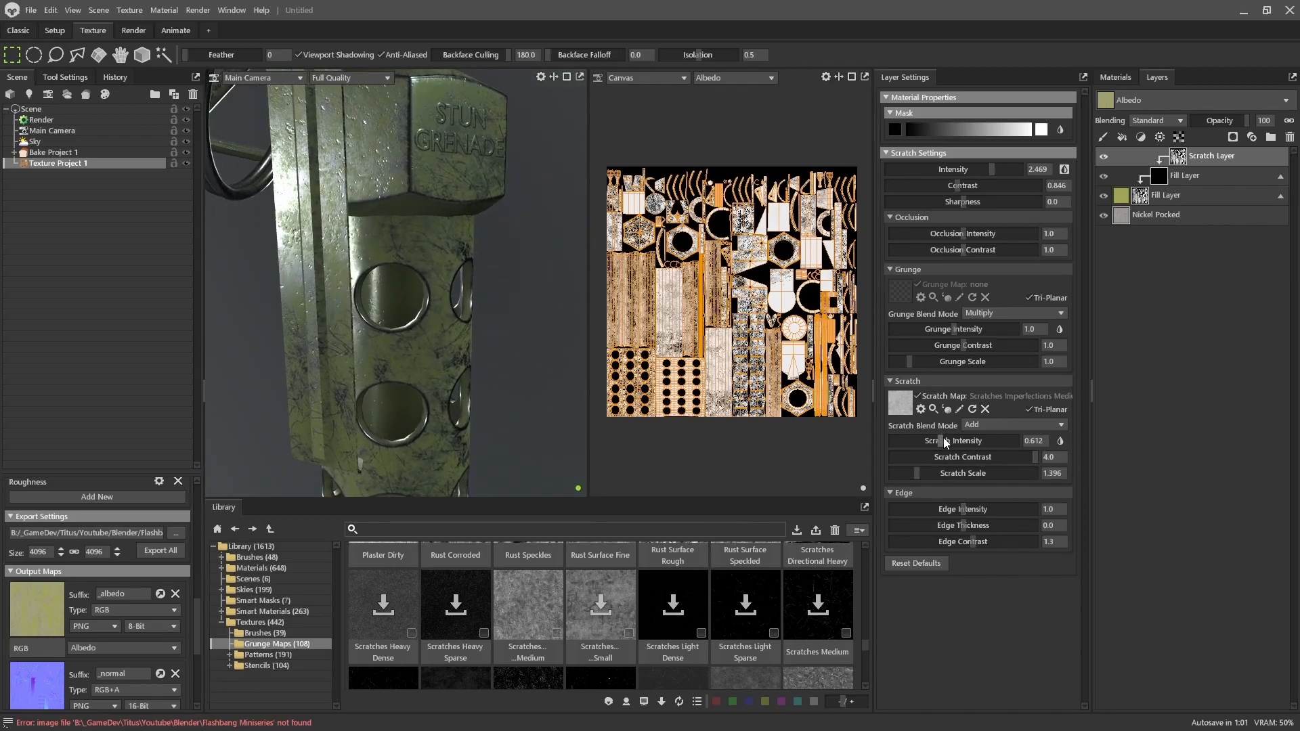
# - Replace the Scratch layer's Scratches Imperfections Medium scratch map with the Fingerprint Heavy grunge texture
pyautogui.moveTo(944, 440); pyautogui.dragTo(940, 440)
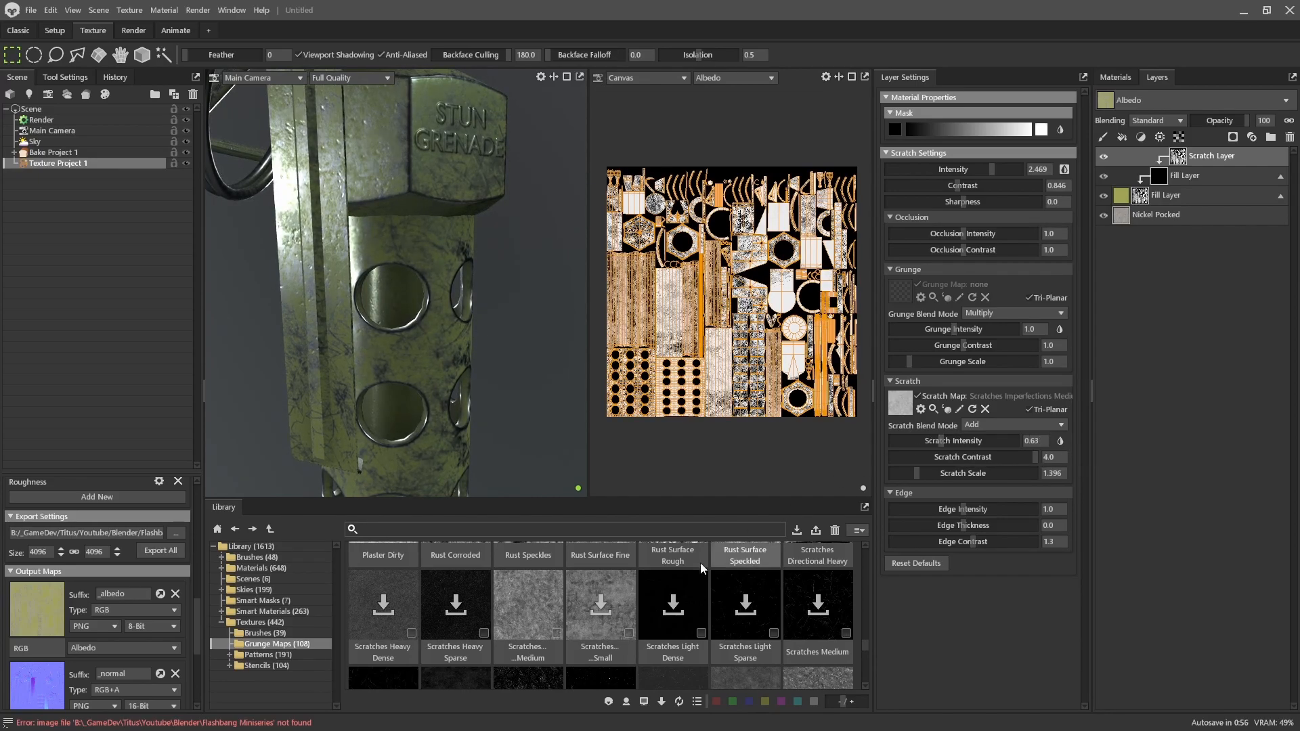
pyautogui.click(985, 410)
pyautogui.scroll(10, 542, 636)
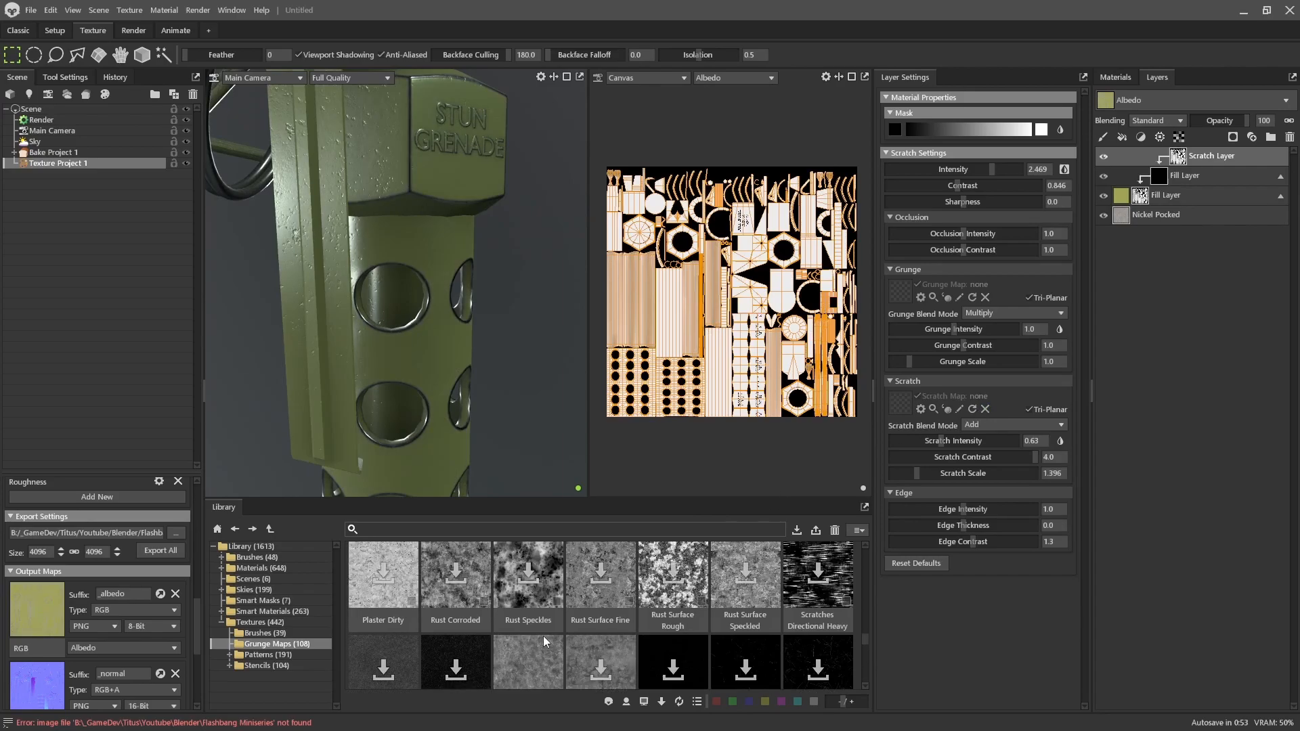
pyautogui.scroll(5, 649, 643)
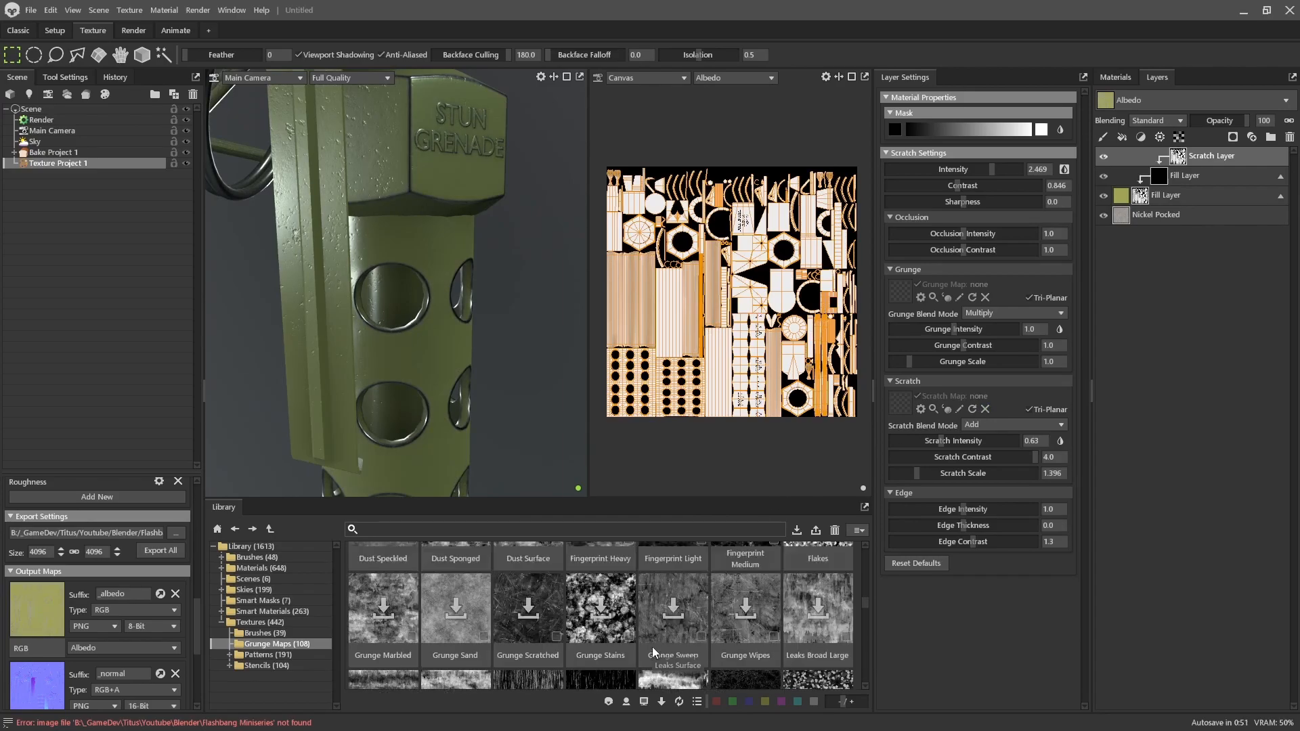
pyautogui.moveTo(602, 604); pyautogui.dragTo(899, 419)
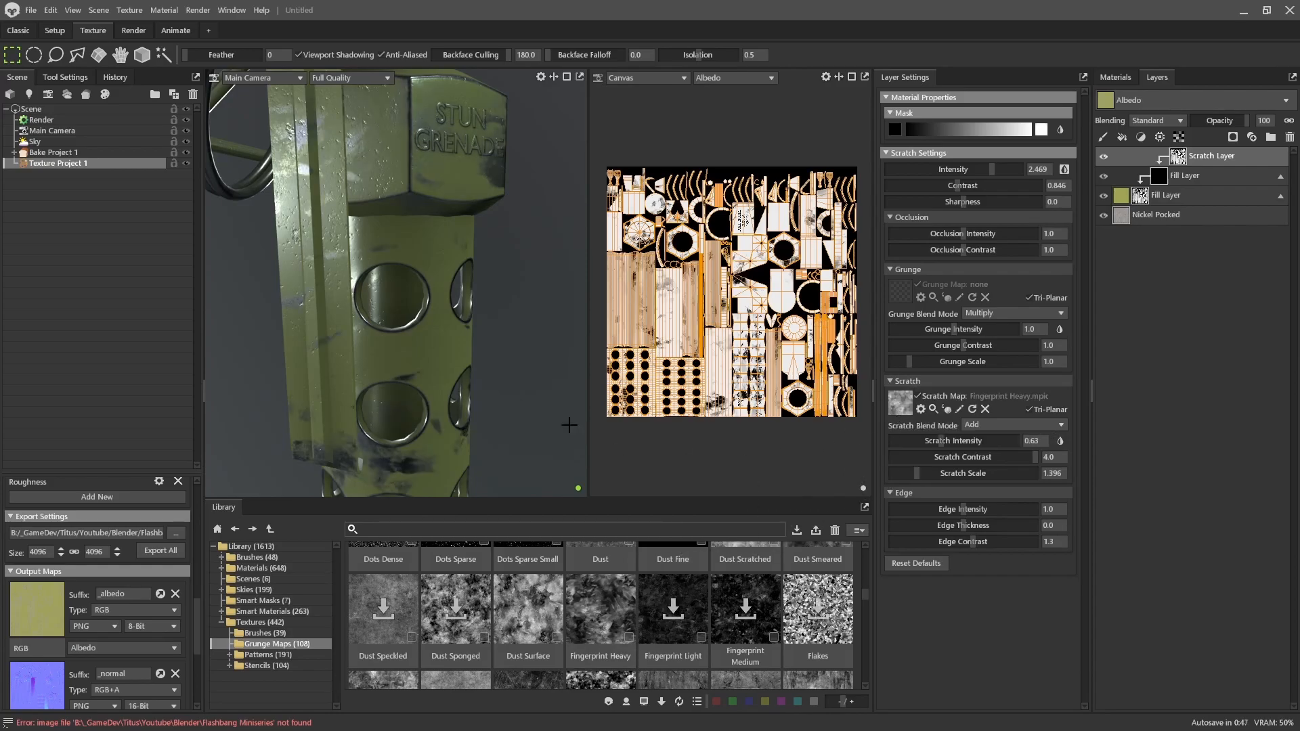
# - Set the Scratch layer's scratch intensity to 0.978 and scratch scale to 0.868, checking the wear on the whole flashbang
pyautogui.moveTo(508, 319); pyautogui.dragTo(493, 244)
pyautogui.scroll(-2, 392, 387)
pyautogui.scroll(4, 393, 388)
pyautogui.scroll(-5, 393, 387)
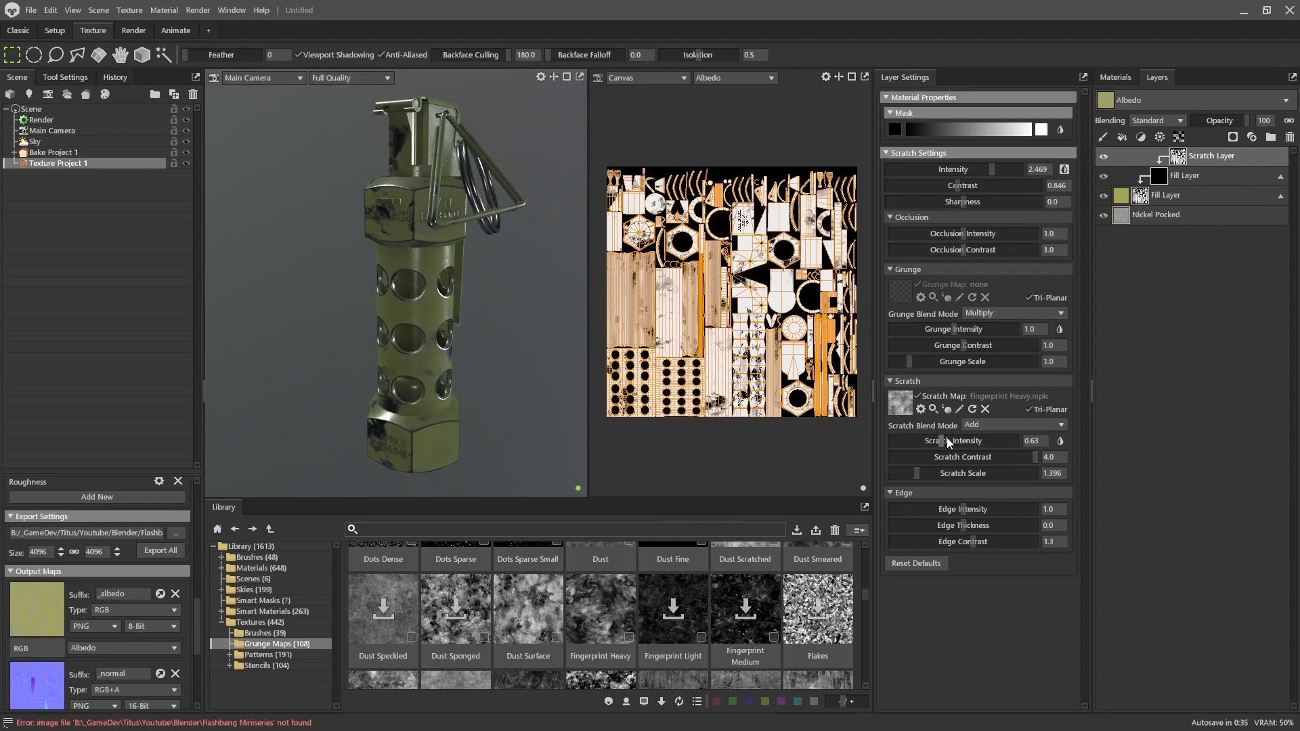
pyautogui.moveTo(947, 440); pyautogui.dragTo(907, 473)
pyautogui.keyDown('alt'); pyautogui.moveTo(493, 415); pyautogui.dragTo(503, 355); pyautogui.keyUp('alt')
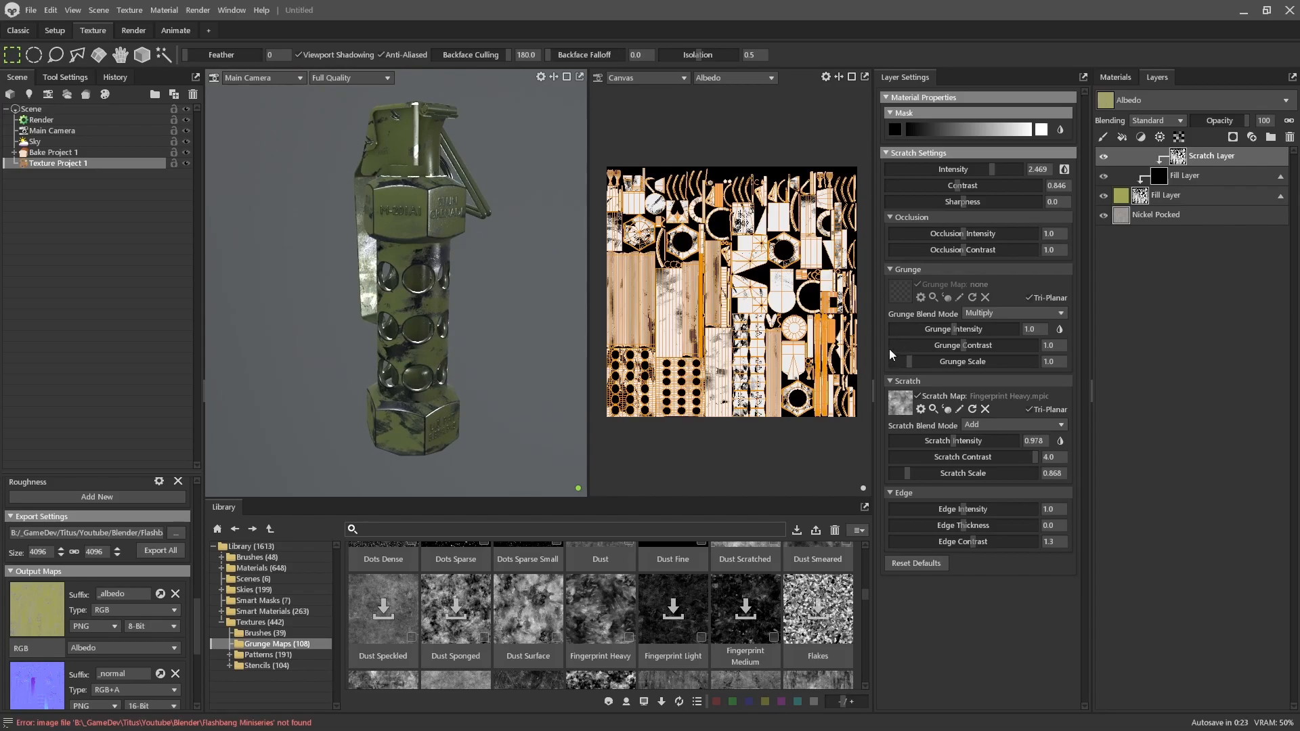
# - Raise the Nickel Pocked layer's albedo contrast to 5.552 and check the exposed metal around the flashbang
pyautogui.click(1125, 216)
pyautogui.scroll(-3, 987, 511)
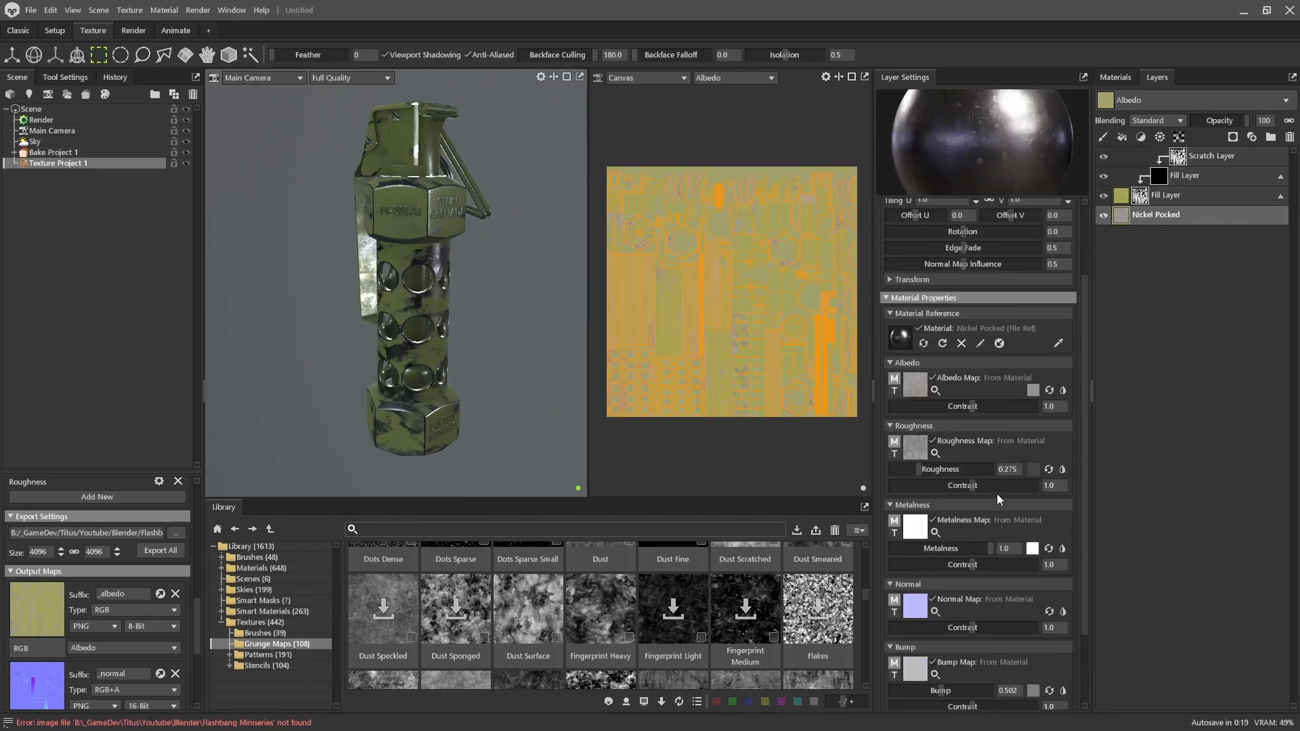
pyautogui.scroll(-1, 996, 493)
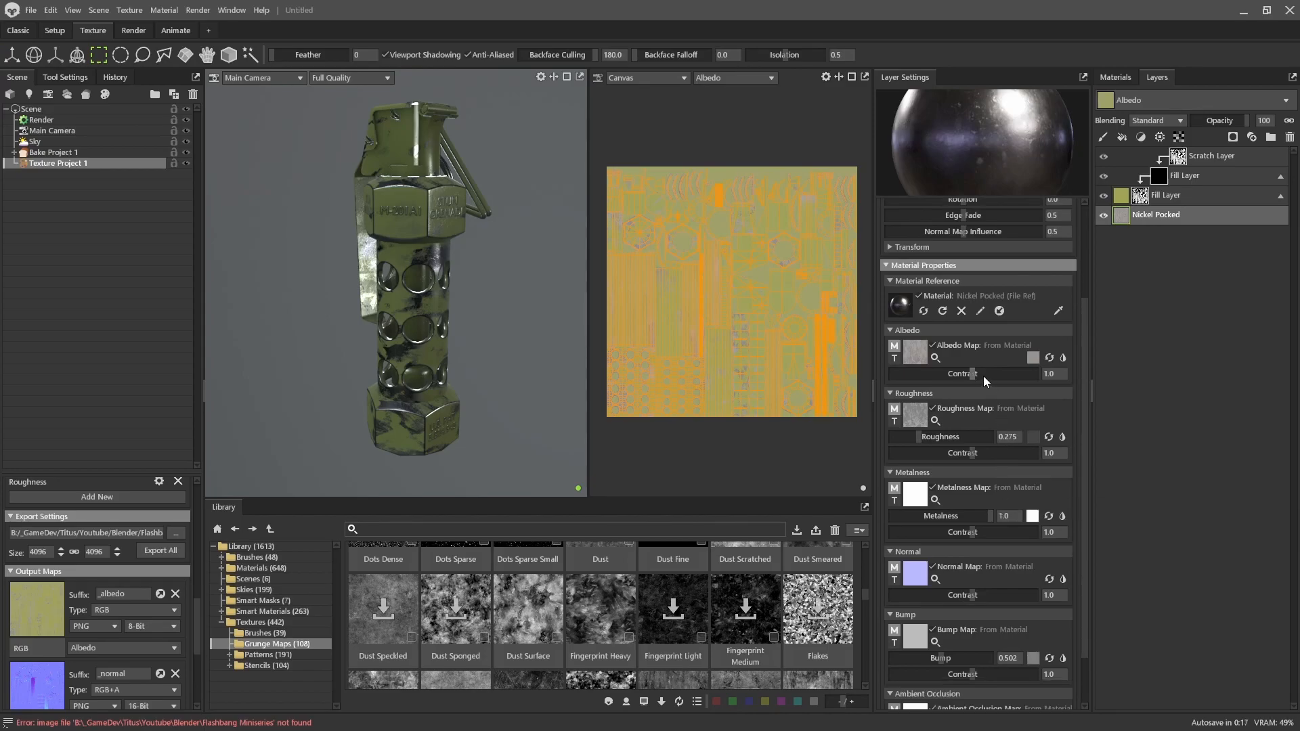
pyautogui.moveTo(972, 372); pyautogui.dragTo(1015, 372)
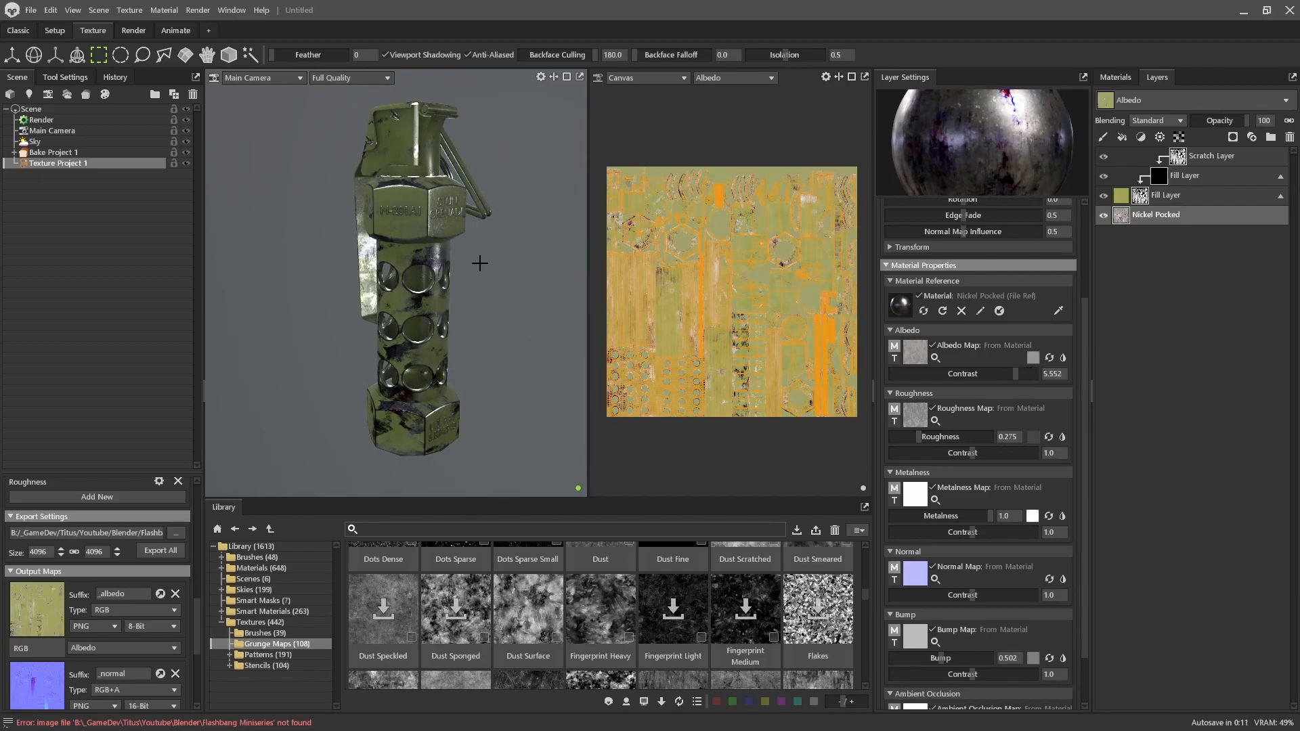
pyautogui.moveTo(480, 264); pyautogui.dragTo(348, 307)
pyautogui.moveTo(527, 298); pyautogui.dragTo(540, 415)
pyautogui.scroll(3, 413, 305)
pyautogui.keyDown('alt'); pyautogui.moveTo(473, 318); pyautogui.dragTo(409, 356); pyautogui.keyUp('alt')
pyautogui.keyDown('alt'); pyautogui.moveTo(464, 272); pyautogui.dragTo(865, 242); pyautogui.keyUp('alt')
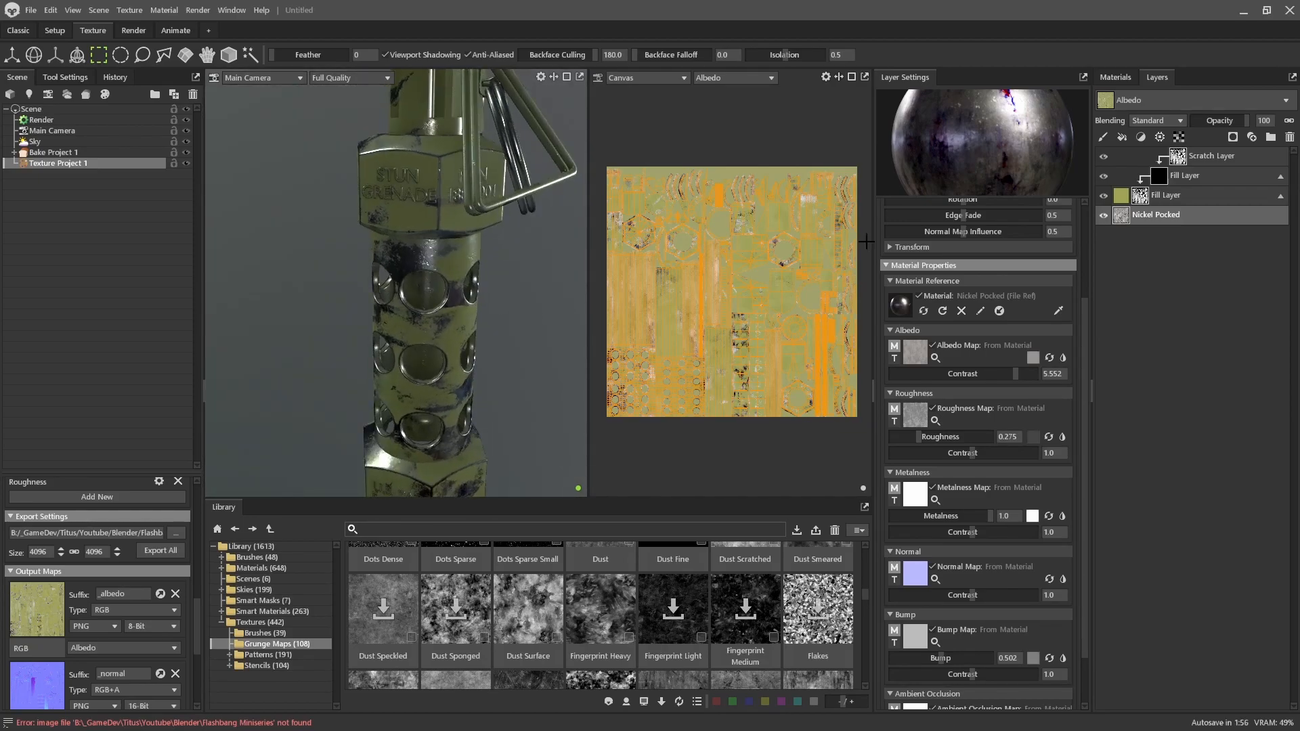
# - Collapse the olive Fill Layer and group it together with the Nickel Pocked layer
pyautogui.click(1215, 156)
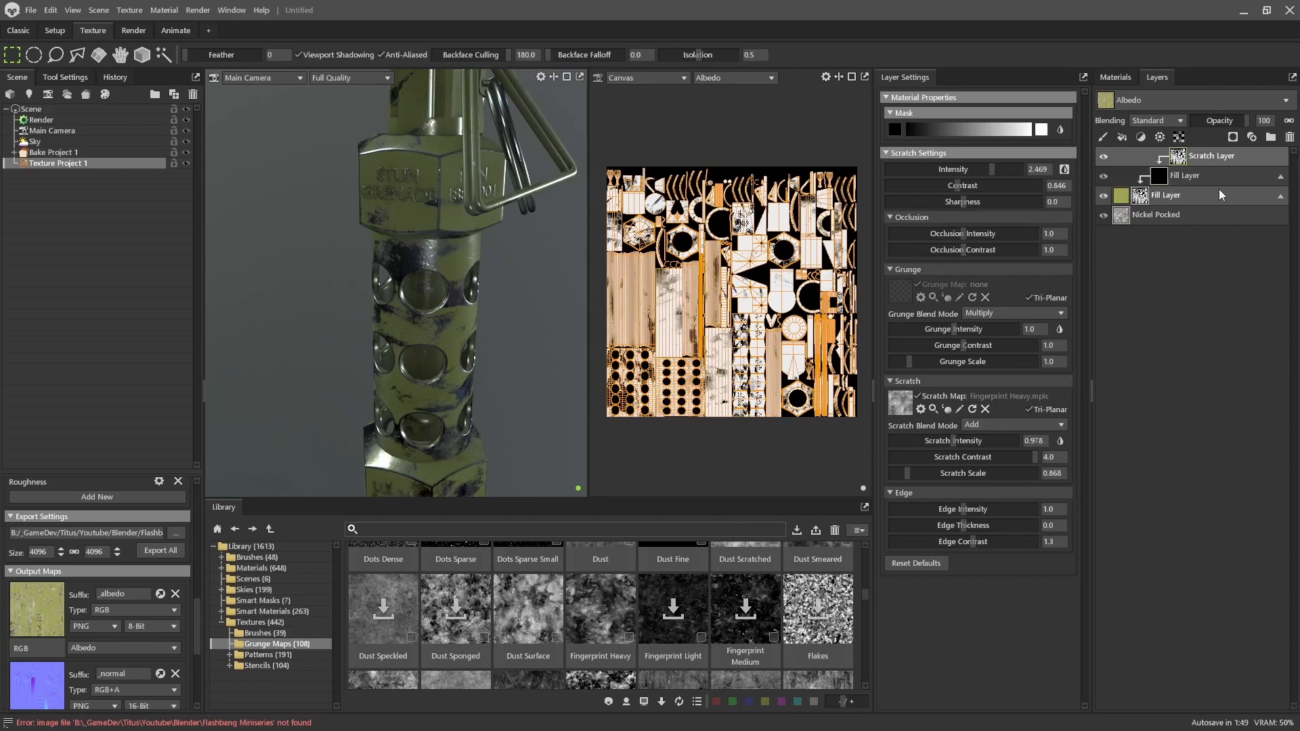
pyautogui.click(1277, 197)
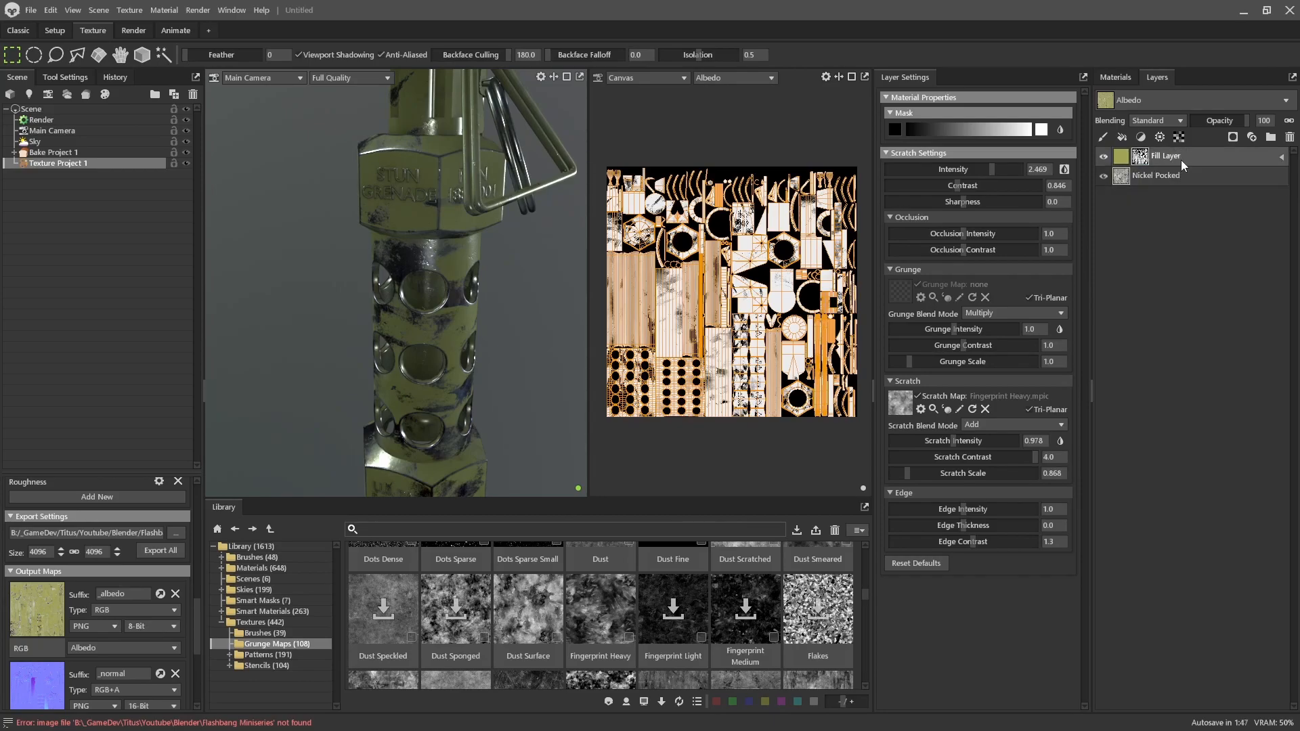
pyautogui.scroll(-5, 522, 285)
pyautogui.click(1227, 162)
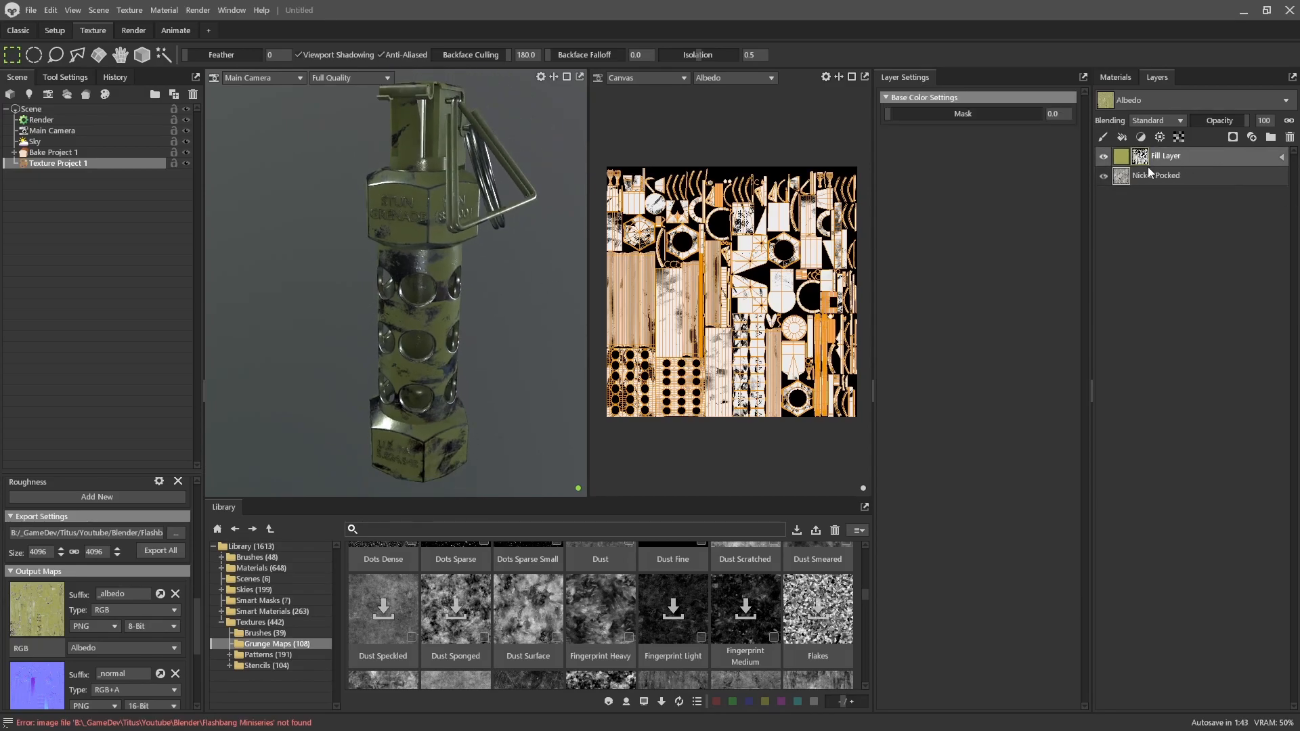
pyautogui.rightClick(1204, 176)
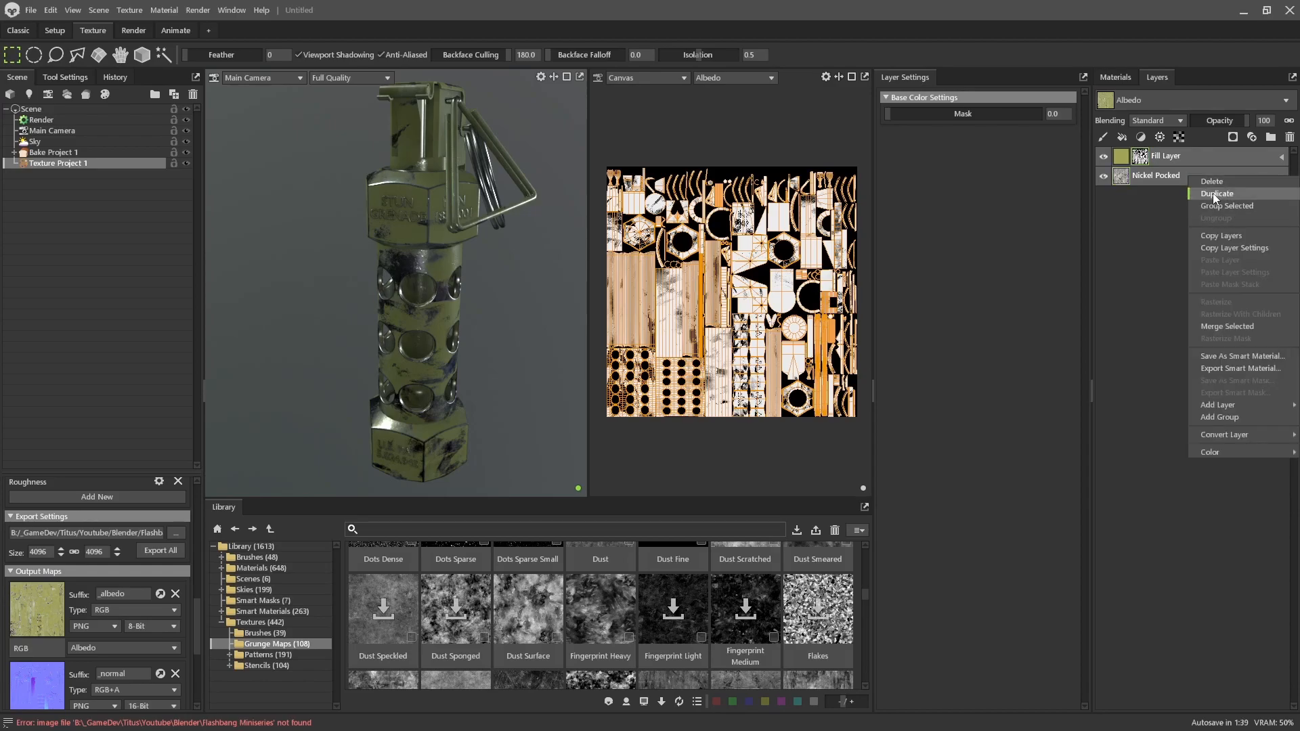
pyautogui.click(1227, 207)
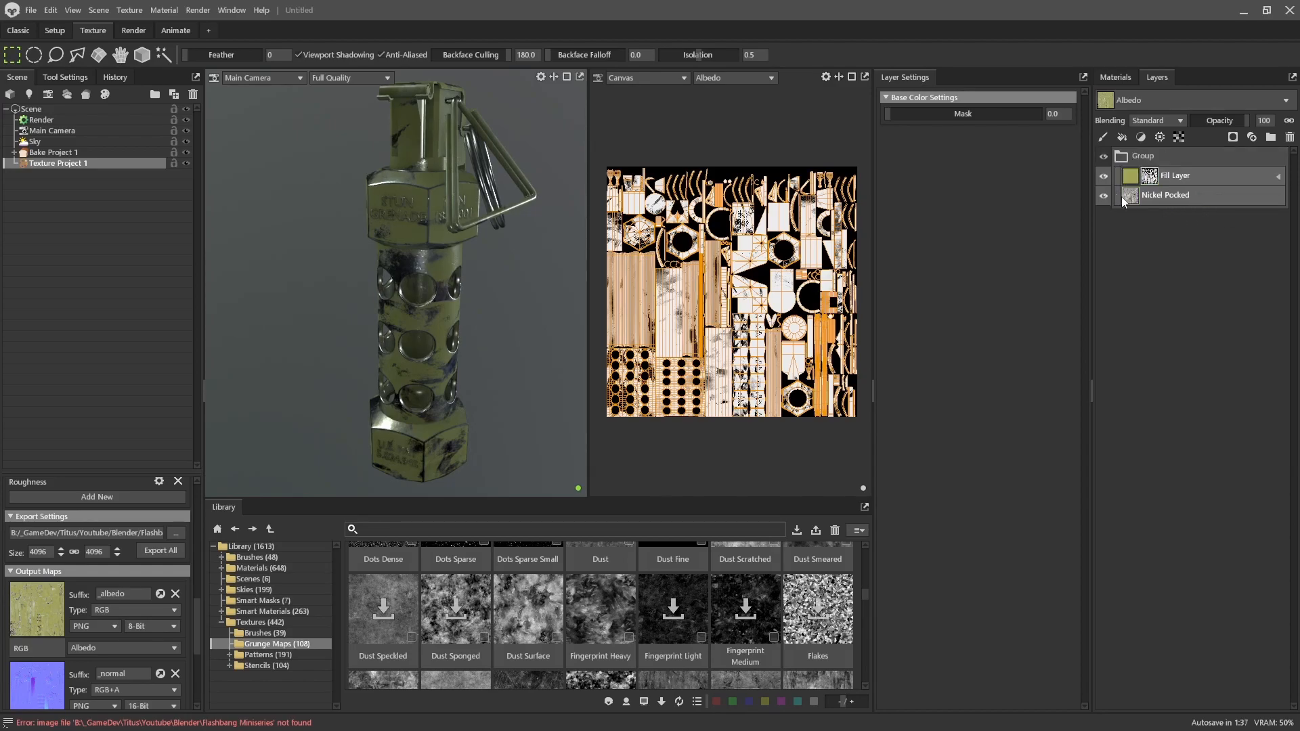
# - Add a black paint mask to the collapsed layer group
pyautogui.click(1123, 156)
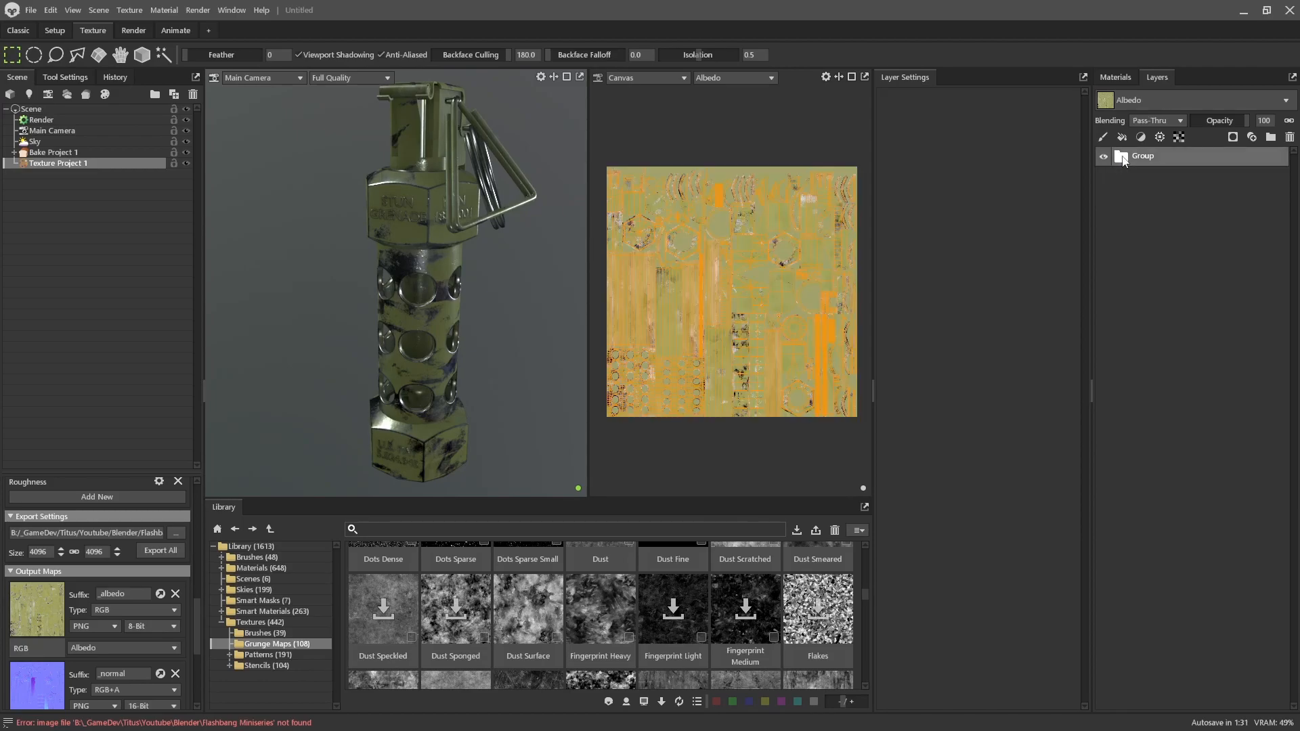
pyautogui.rightClick(1139, 160)
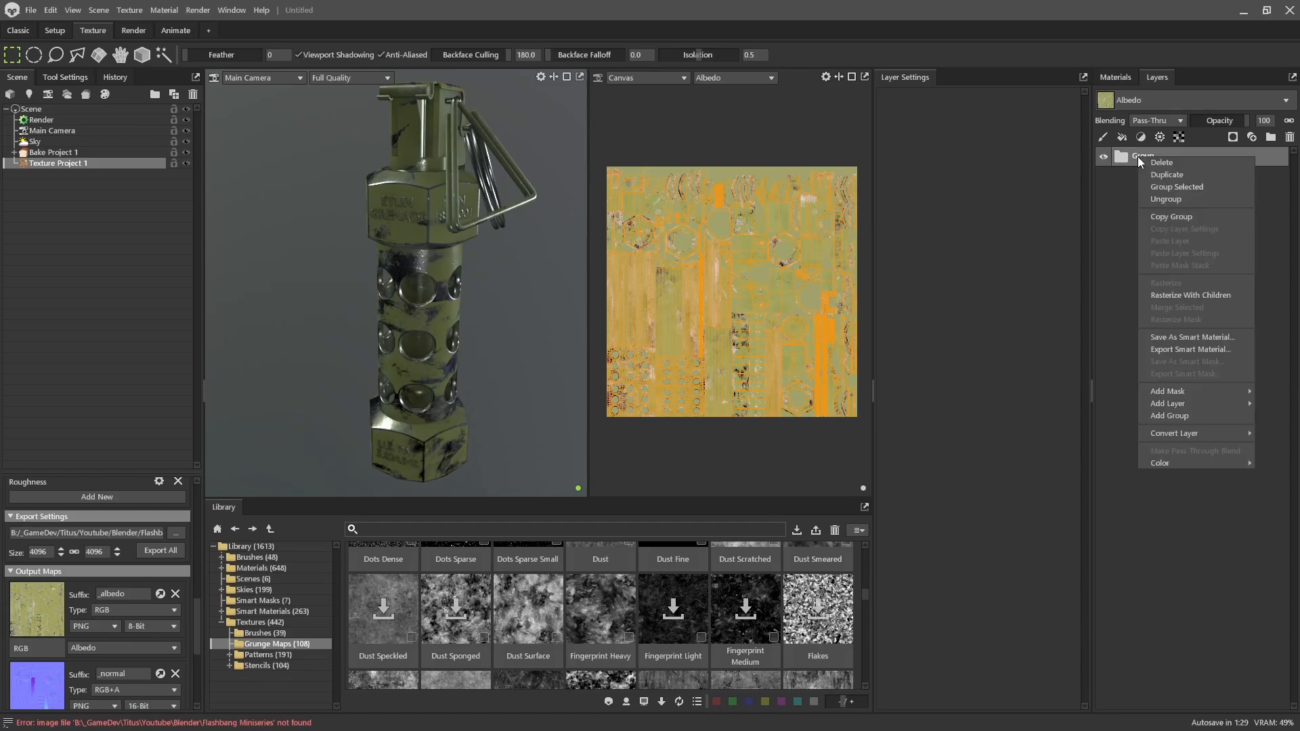
pyautogui.moveTo(1168, 391)
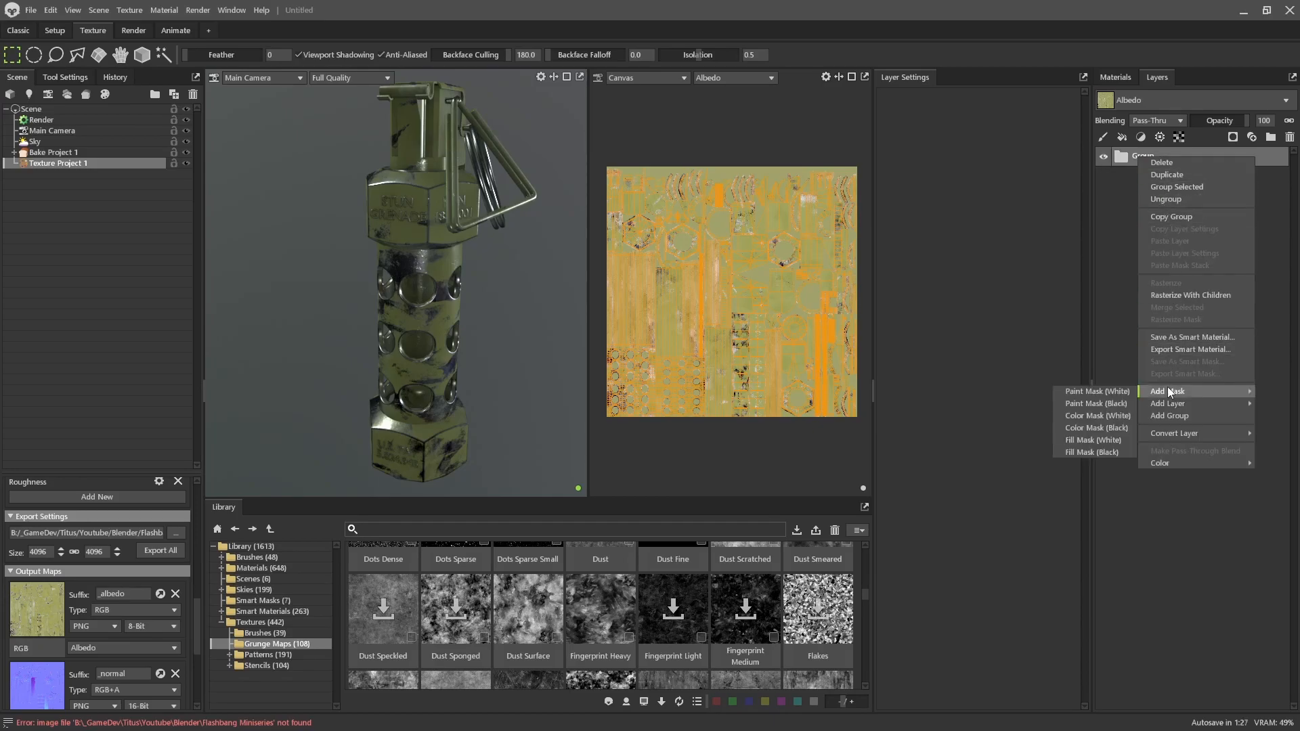
pyautogui.click(1095, 404)
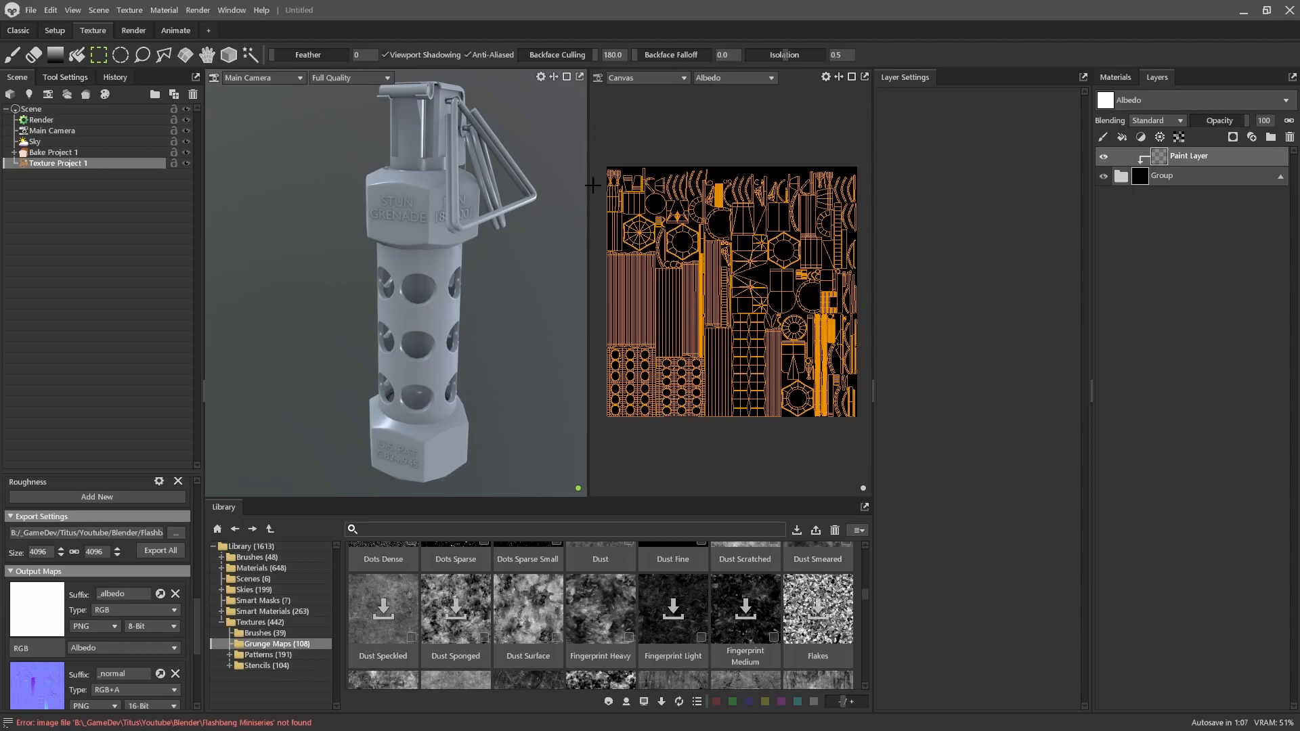
# - Fill the group's mask with white on the perforated body, both hexagonal ends, the safety lever and the fuze head
pyautogui.click(77, 55)
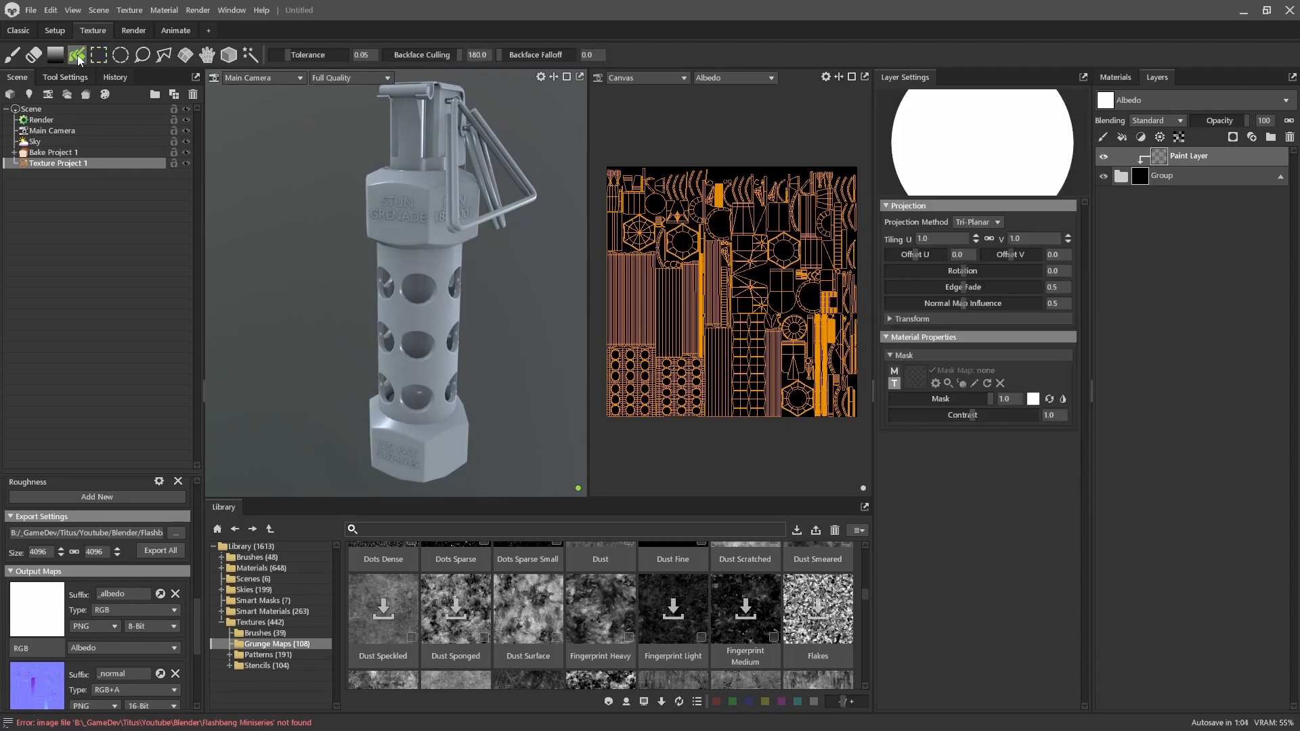
pyautogui.click(442, 322)
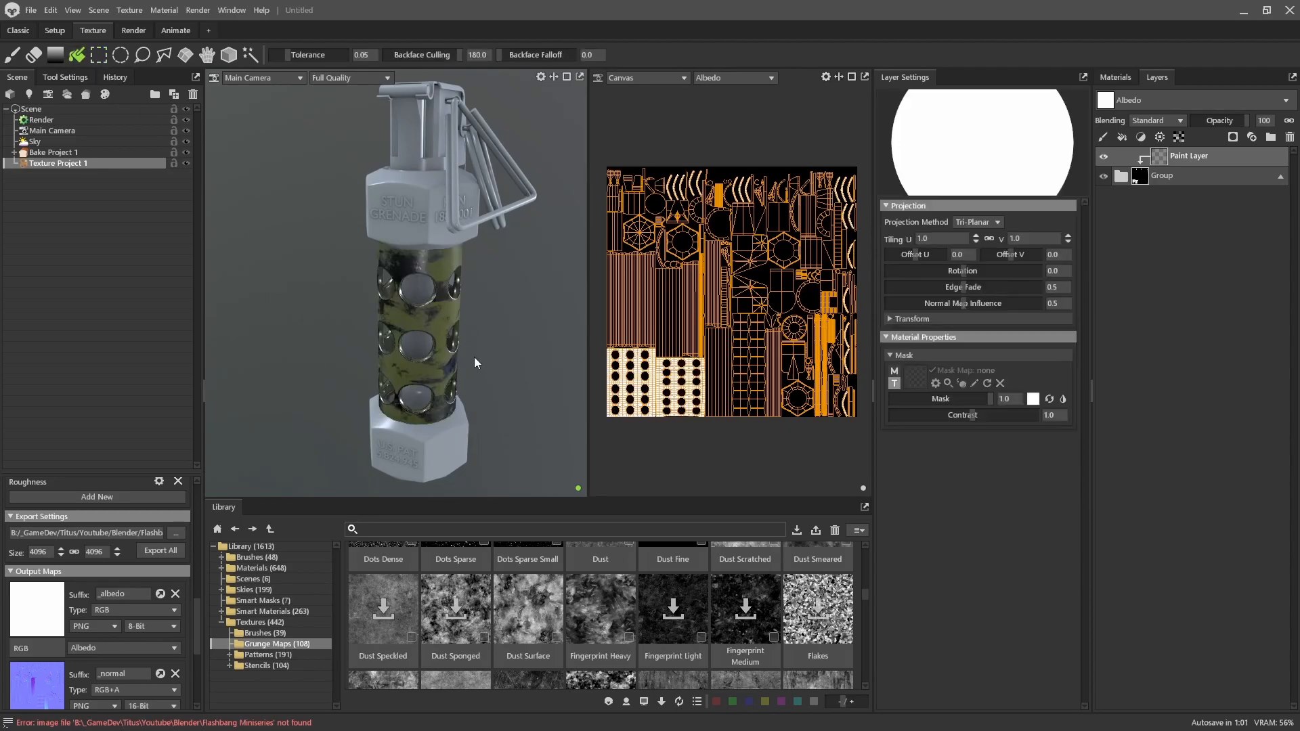
pyautogui.click(421, 193)
pyautogui.click(449, 427)
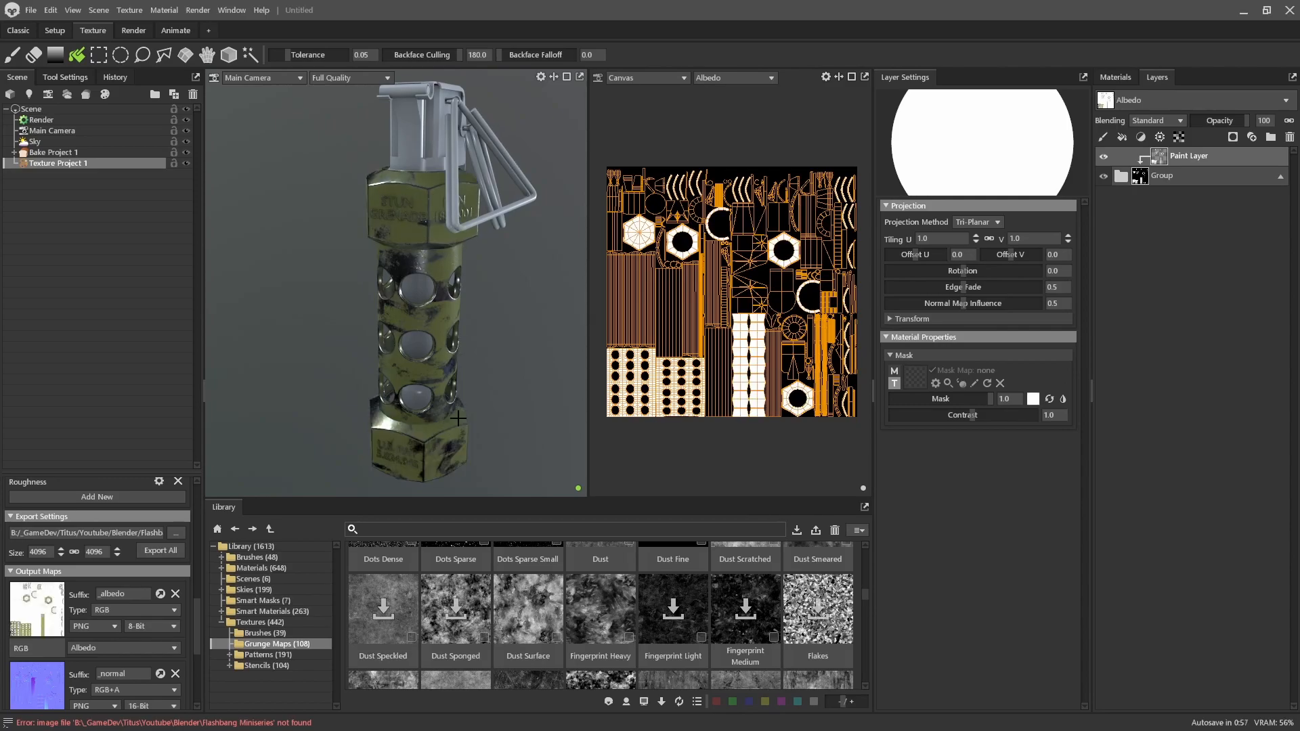
pyautogui.moveTo(467, 312)
pyautogui.mouseDown()
pyautogui.moveTo(492, 255)
pyautogui.moveTo(537, 295)
pyautogui.moveTo(473, 287)
pyautogui.moveTo(481, 329)
pyautogui.mouseUp()
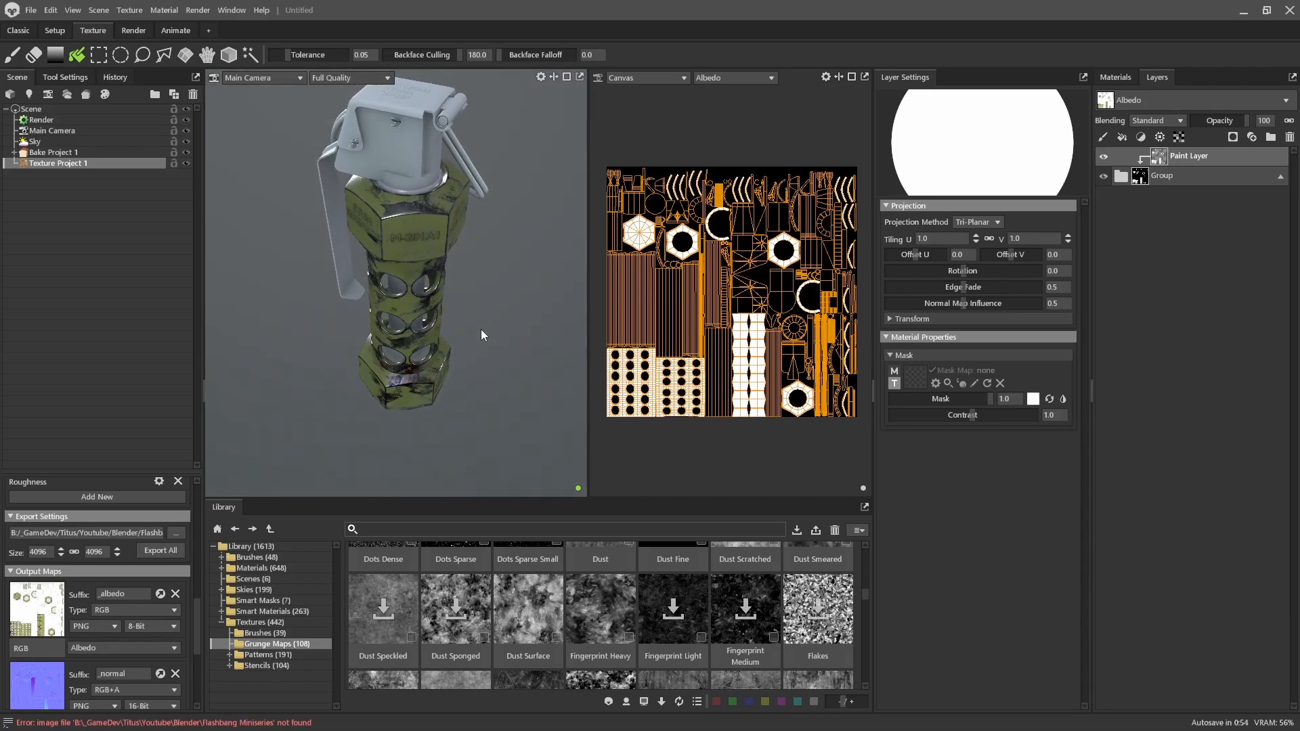
pyautogui.click(332, 214)
pyautogui.moveTo(344, 271); pyautogui.dragTo(390, 159)
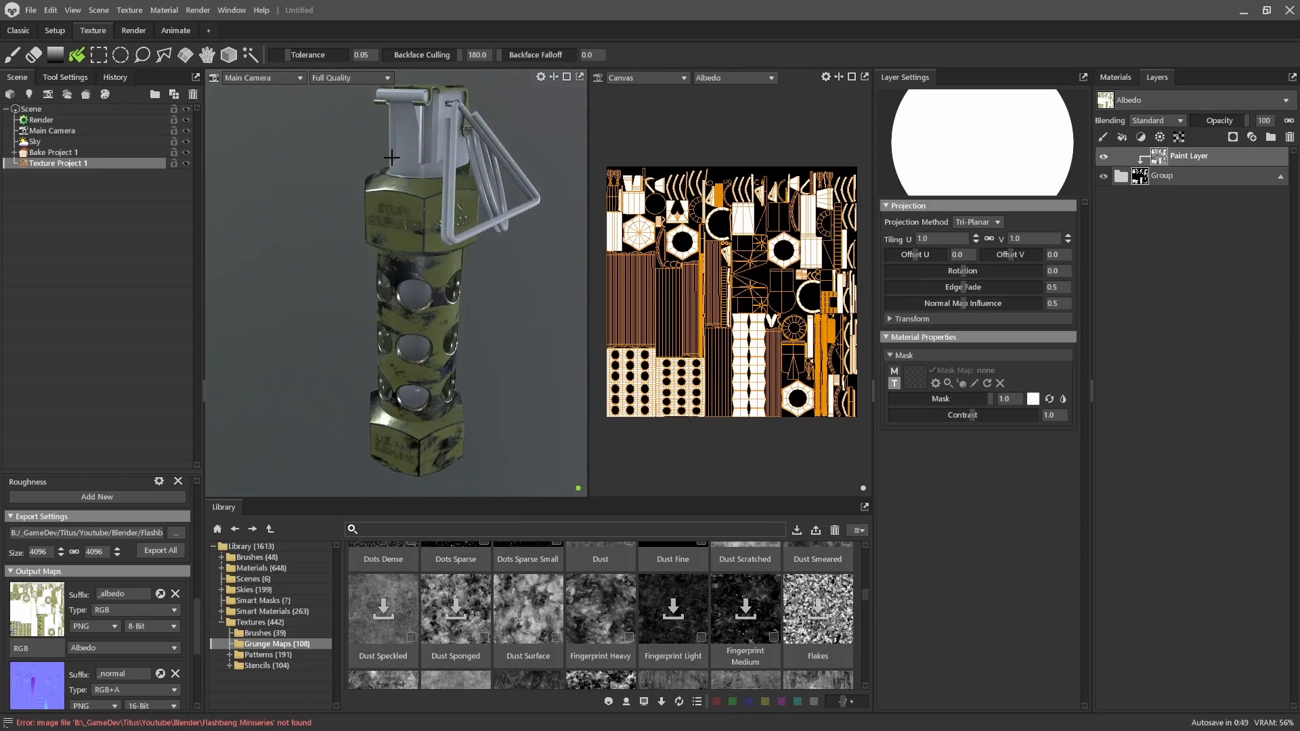
pyautogui.click(408, 142)
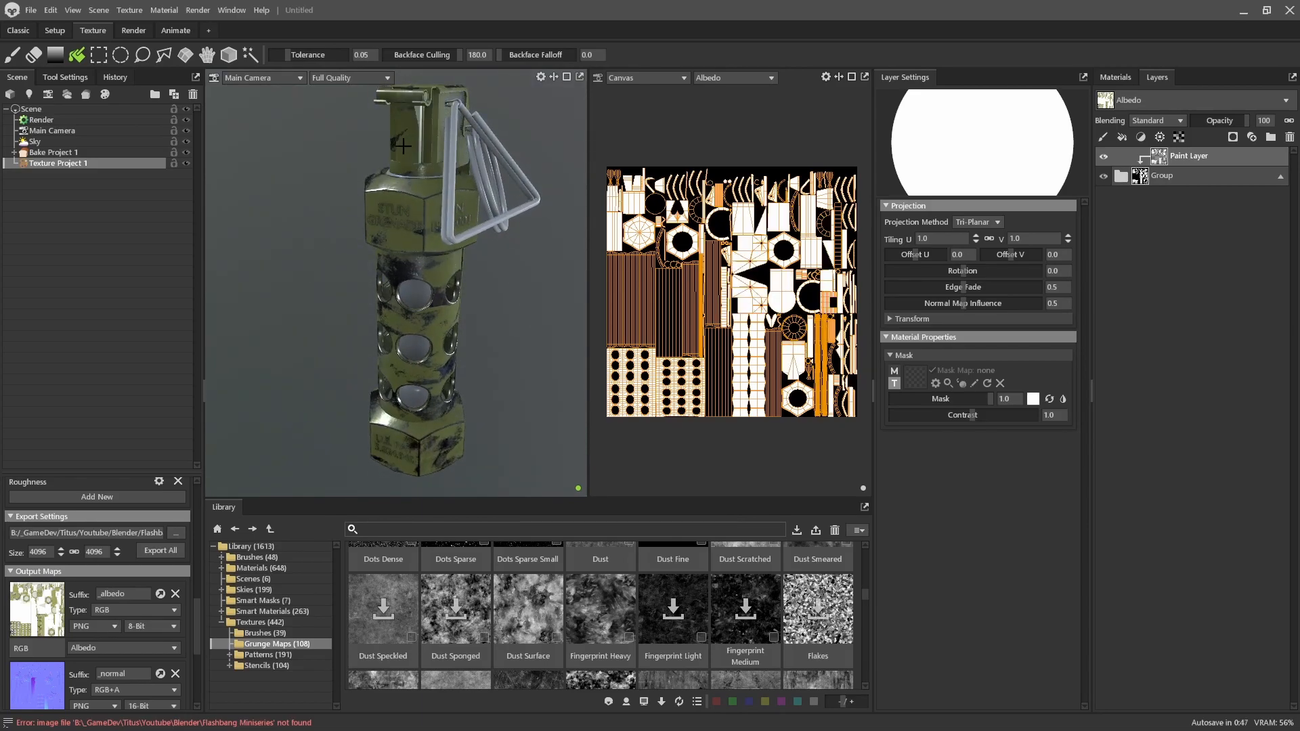
# - Apply the Chrome Brushed material from the Metal library to the unpainted pull rings
pyautogui.keyDown('alt'); pyautogui.moveTo(525, 302); pyautogui.dragTo(478, 314); pyautogui.keyUp('alt')
pyautogui.keyDown('alt'); pyautogui.moveTo(468, 253); pyautogui.dragTo(277, 305); pyautogui.keyUp('alt')
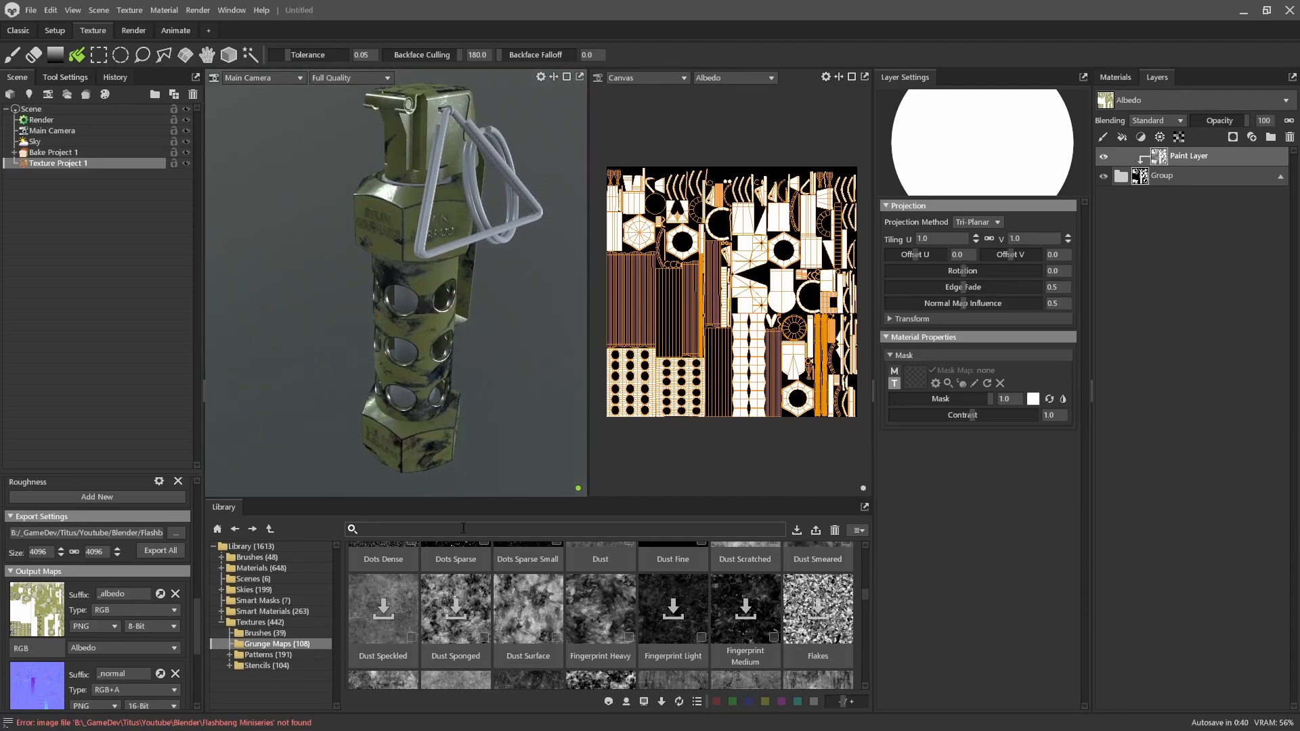
pyautogui.click(221, 621)
pyautogui.click(234, 569)
pyautogui.doubleClick(231, 573)
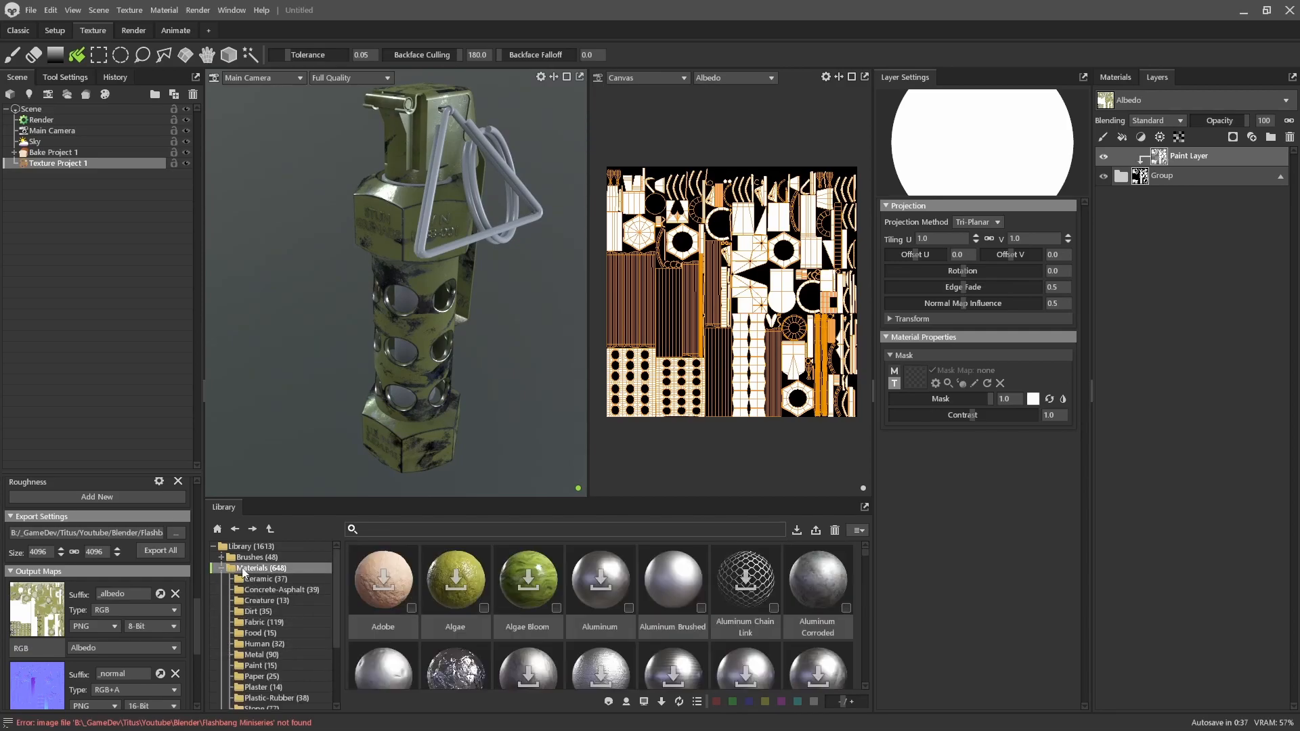
pyautogui.click(259, 655)
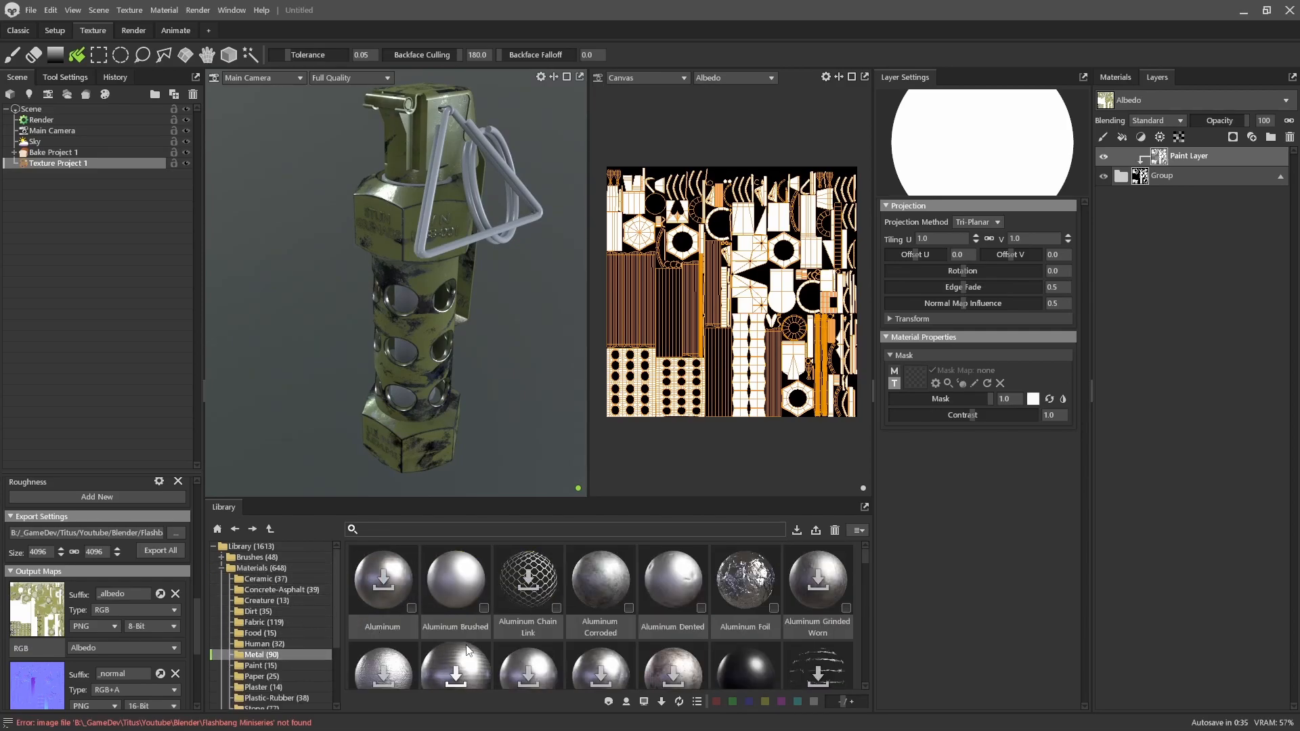
pyautogui.scroll(-3, 491, 630)
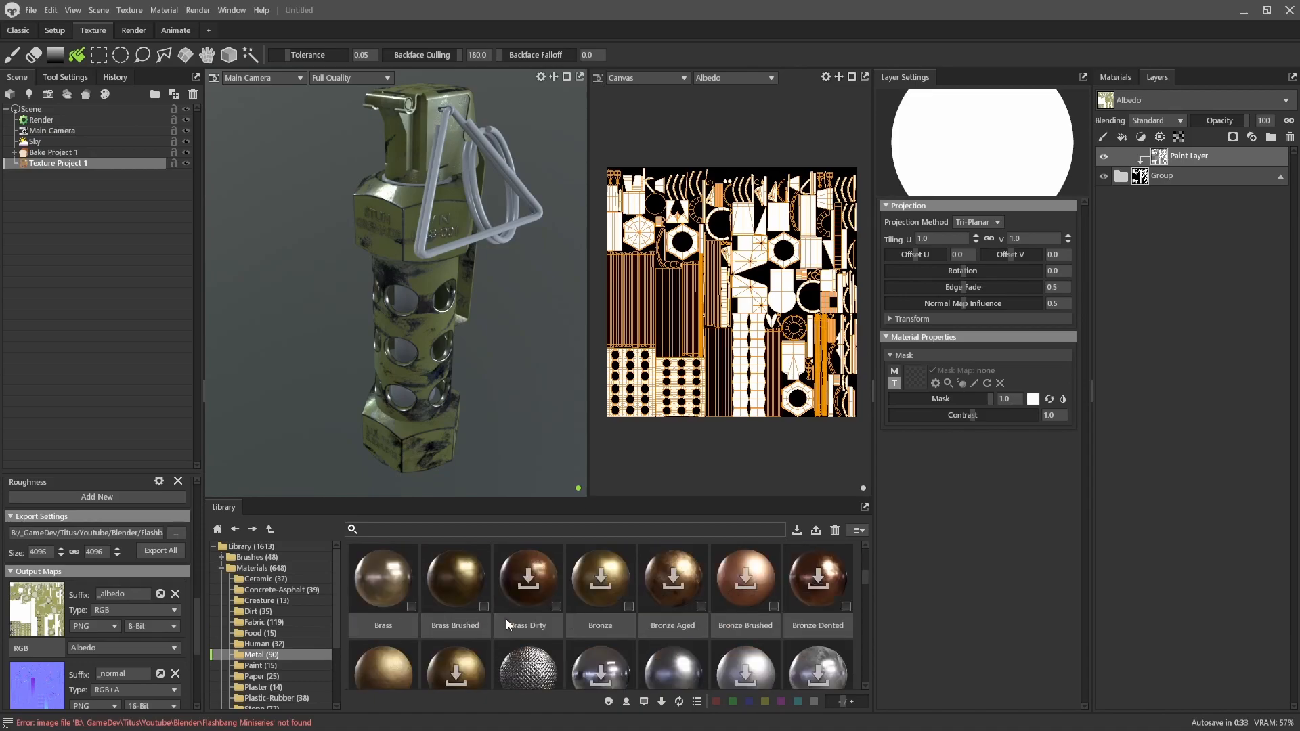
pyautogui.scroll(-1, 528, 613)
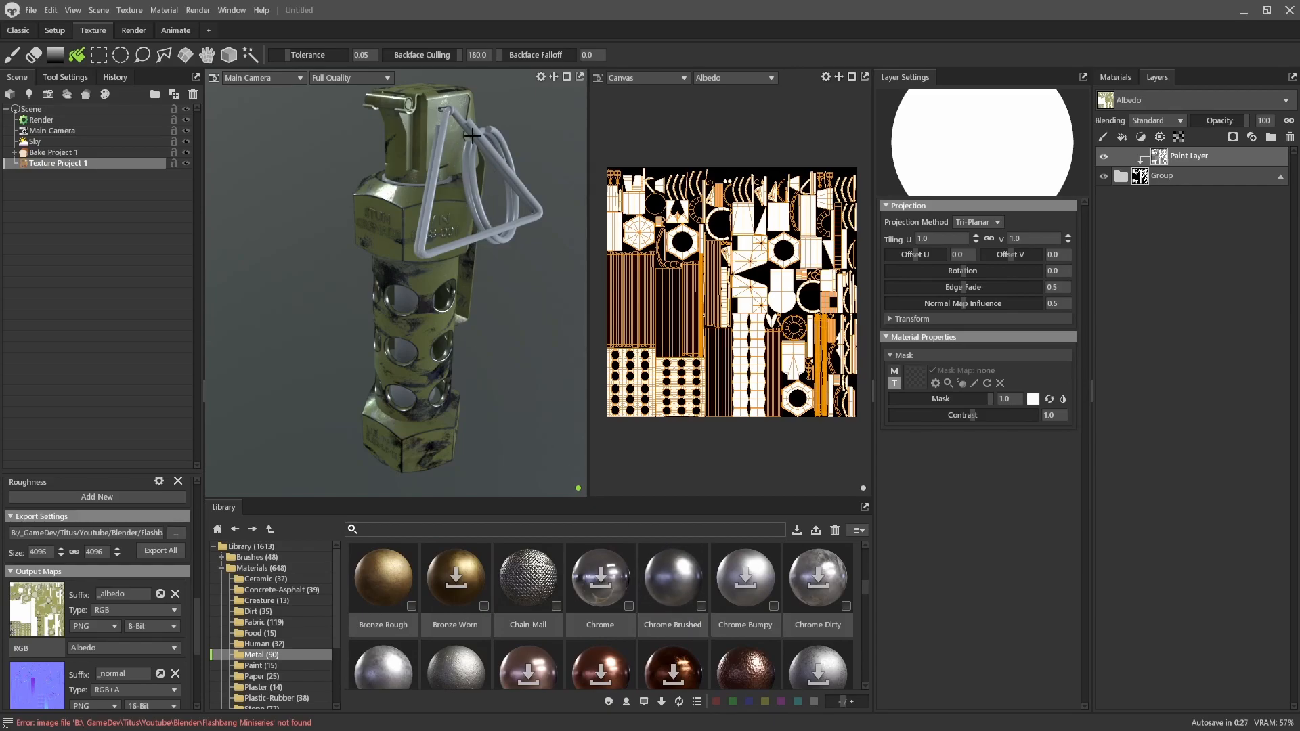
pyautogui.moveTo(680, 586)
pyautogui.mouseDown()
pyautogui.moveTo(522, 212)
pyautogui.moveTo(528, 200)
pyautogui.moveTo(478, 197)
pyautogui.moveTo(515, 203)
pyautogui.moveTo(494, 193)
pyautogui.mouseUp()
# - Apply the Brass material to the inner tube visible through the body's holes
pyautogui.moveTo(505, 192); pyautogui.dragTo(482, 281, button='right')
pyautogui.moveTo(491, 196); pyautogui.dragTo(349, 397, button='middle')
pyautogui.moveTo(323, 350); pyautogui.dragTo(308, 372)
pyautogui.scroll(-3, 402, 303)
pyautogui.scroll(2, 421, 607)
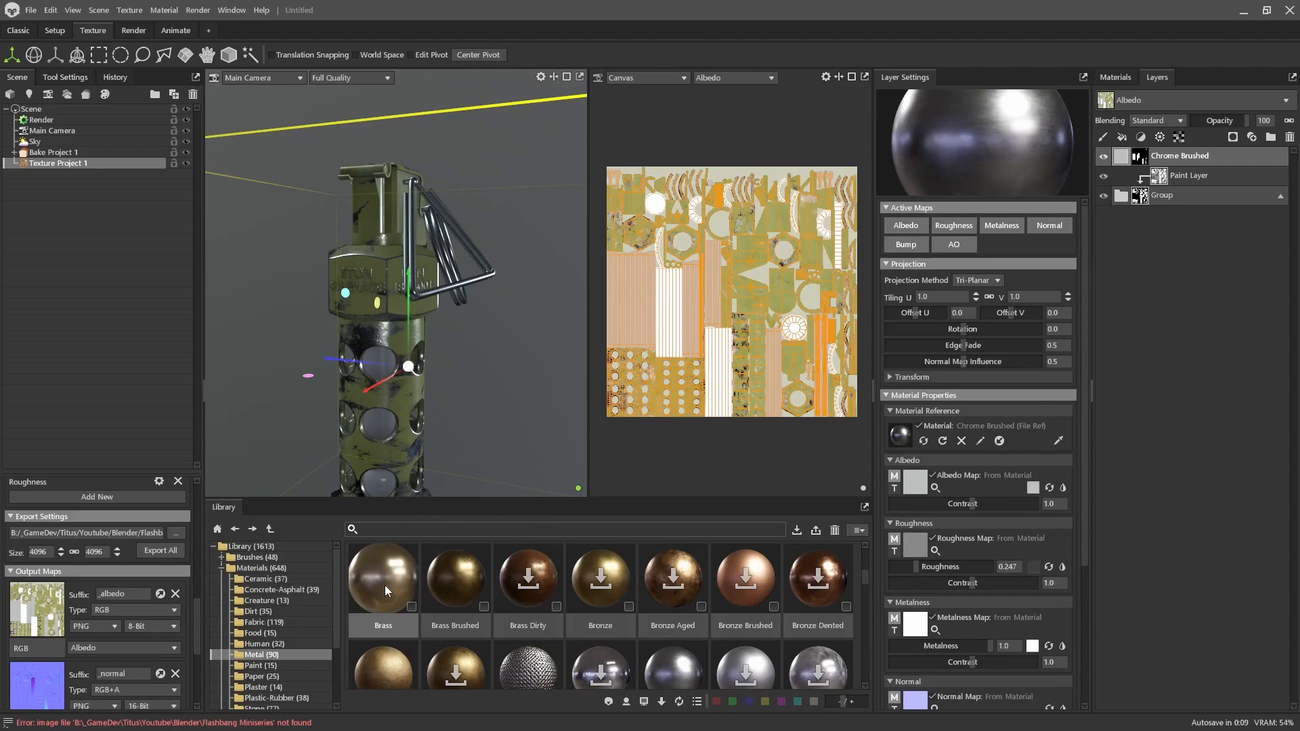
pyautogui.moveTo(384, 586); pyautogui.dragTo(380, 364)
# - Apply the Paint Glossy material from the Paint library to the inner part visible through the body's lowest hole
pyautogui.moveTo(323, 490); pyautogui.dragTo(466, 393)
pyautogui.scroll(-3, 465, 392)
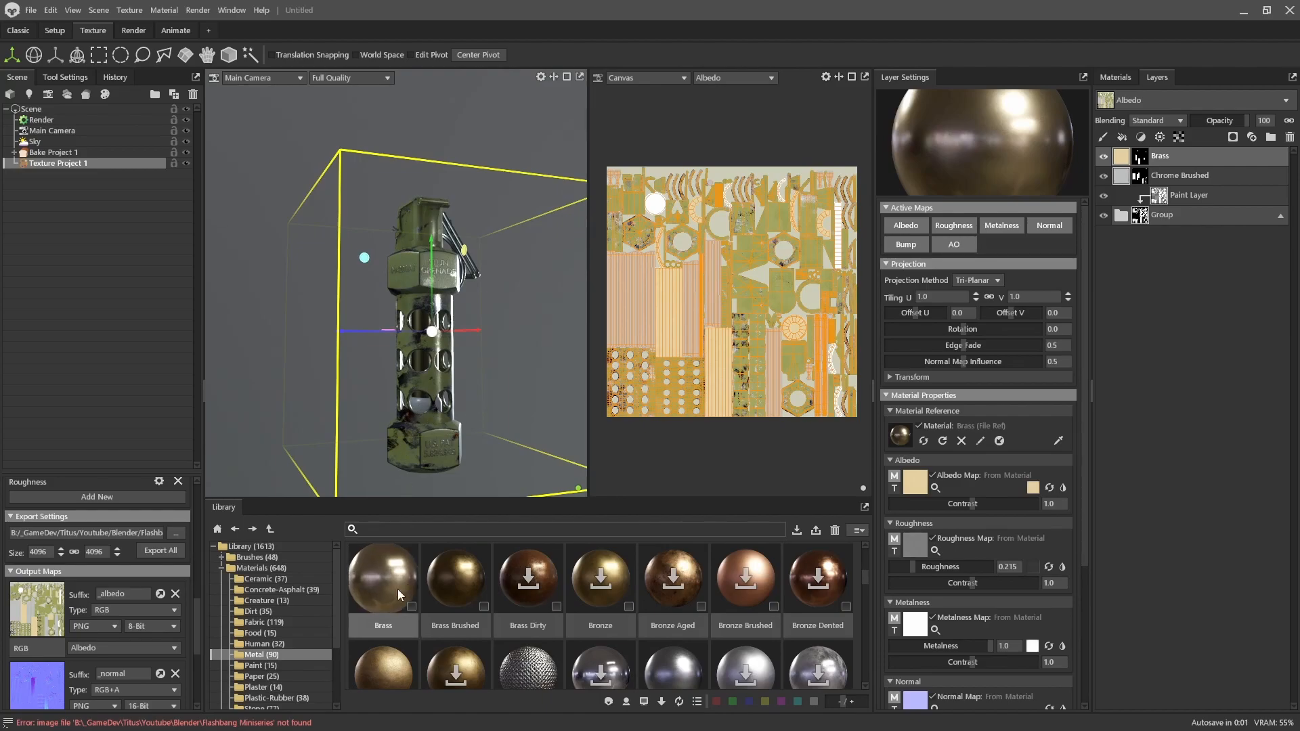
pyautogui.click(260, 666)
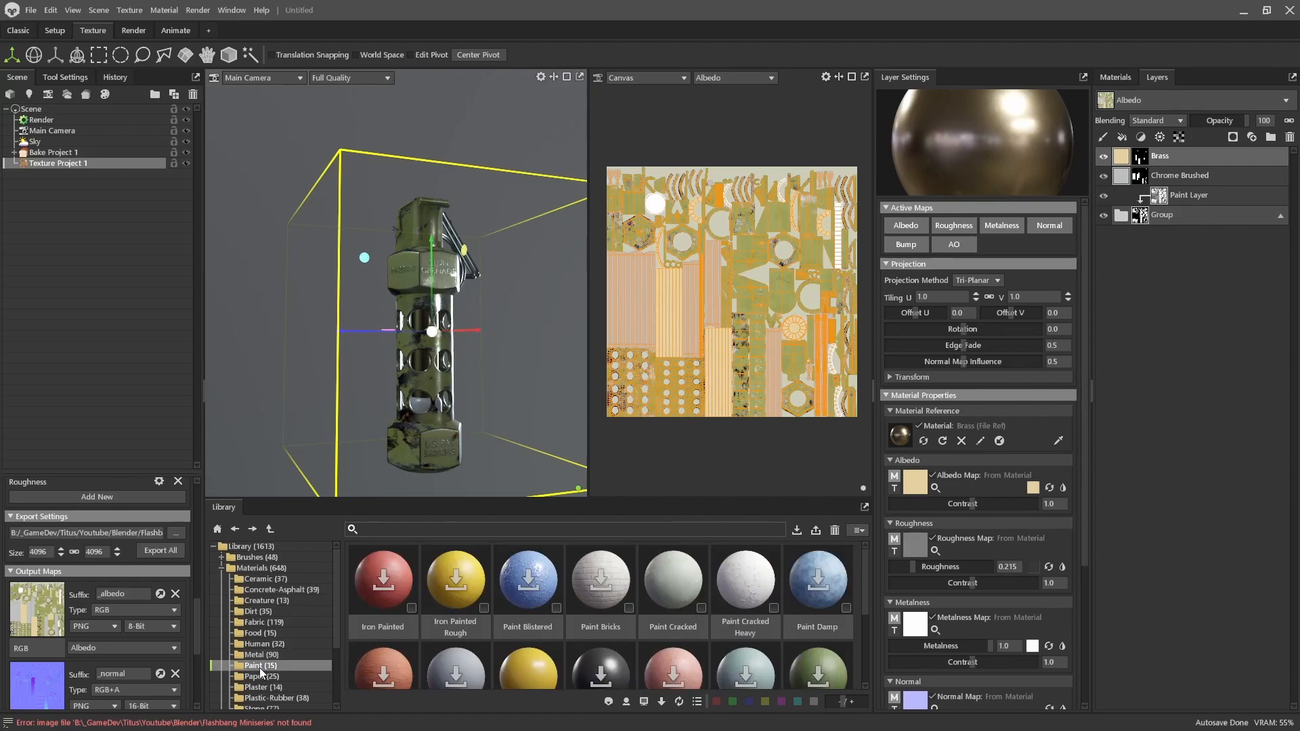
pyautogui.scroll(-2, 505, 635)
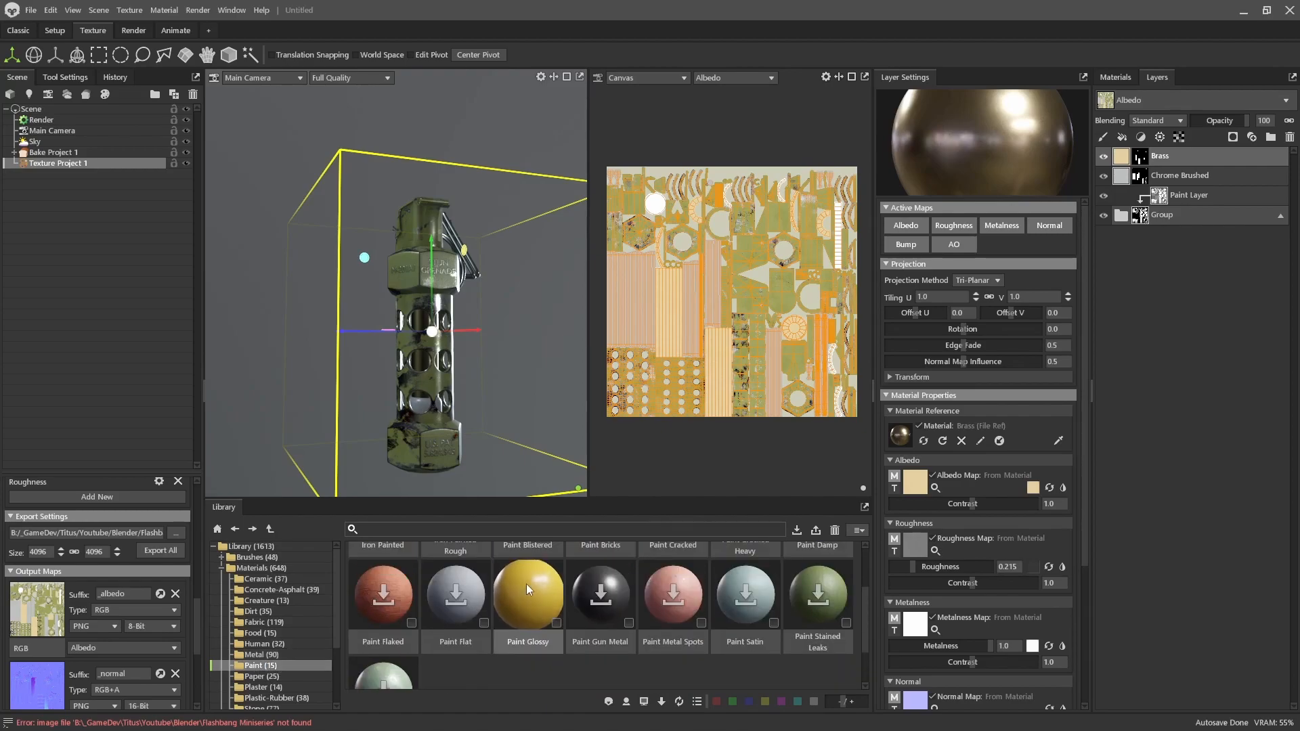
pyautogui.moveTo(529, 595)
pyautogui.mouseDown()
pyautogui.moveTo(420, 447)
pyautogui.moveTo(424, 409)
pyautogui.mouseUp()
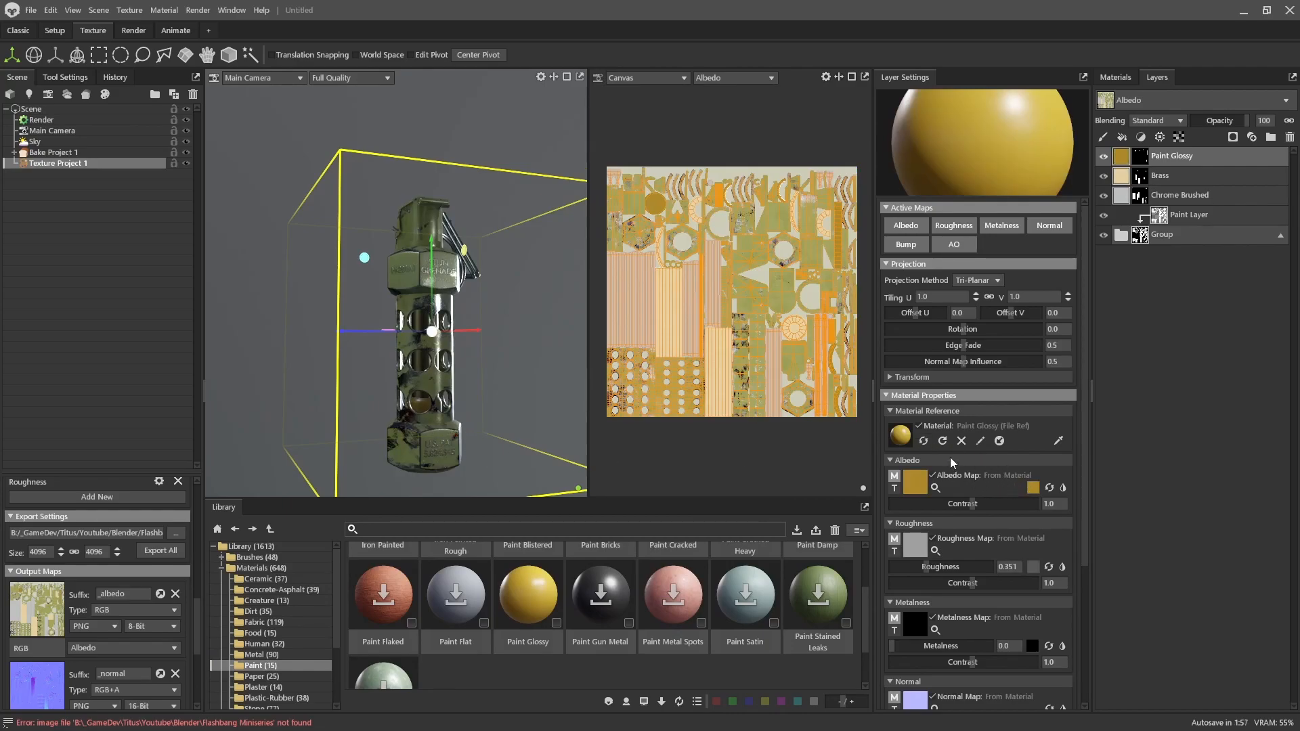
# - Recolor the Paint Glossy layer on the part inside the body's lowest holes to a bright red with hue 0
pyautogui.click(1034, 488)
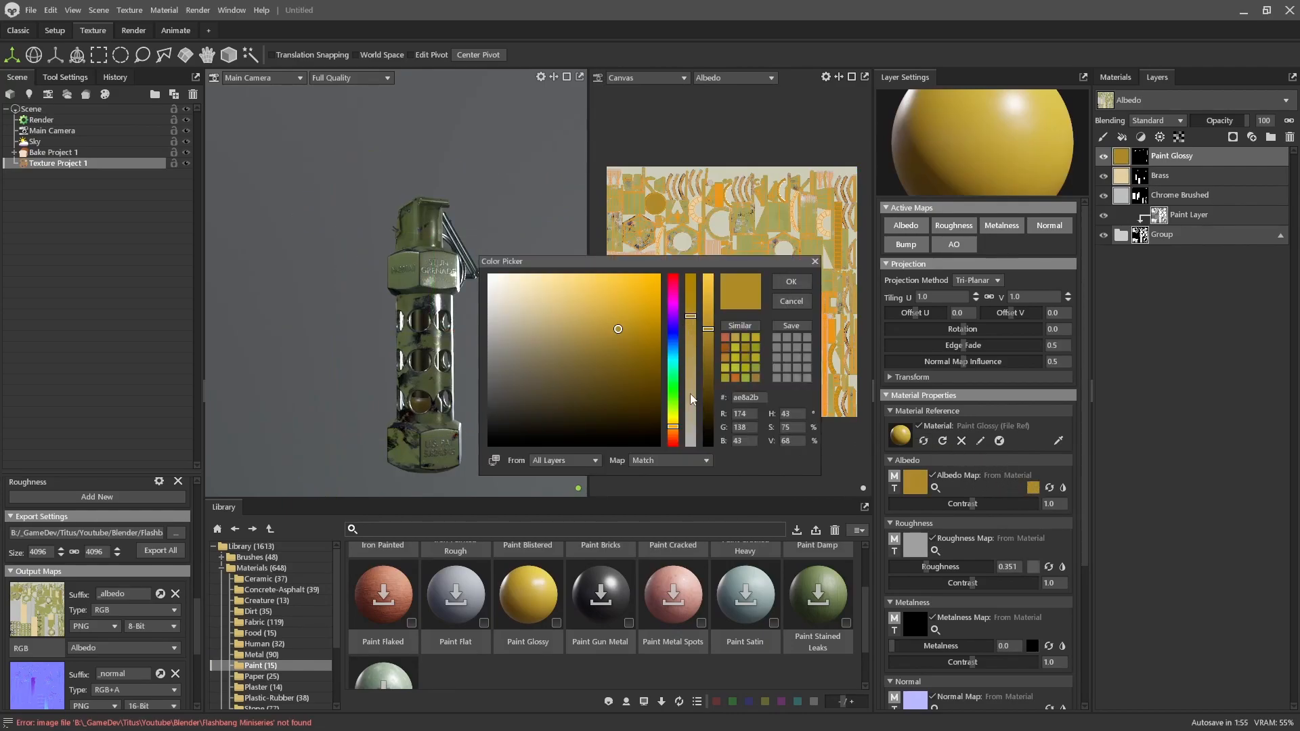
pyautogui.moveTo(675, 434); pyautogui.dragTo(673, 446)
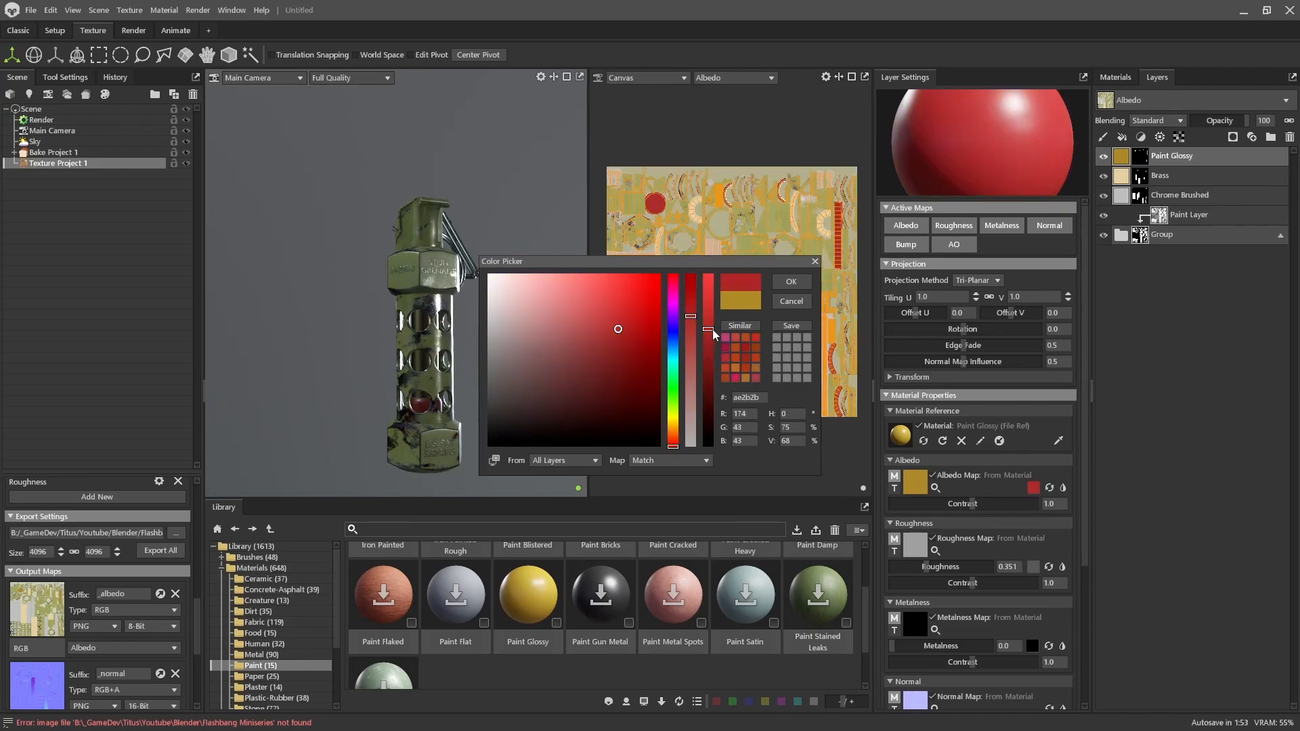
pyautogui.moveTo(708, 329); pyautogui.dragTo(704, 286)
pyautogui.click(791, 281)
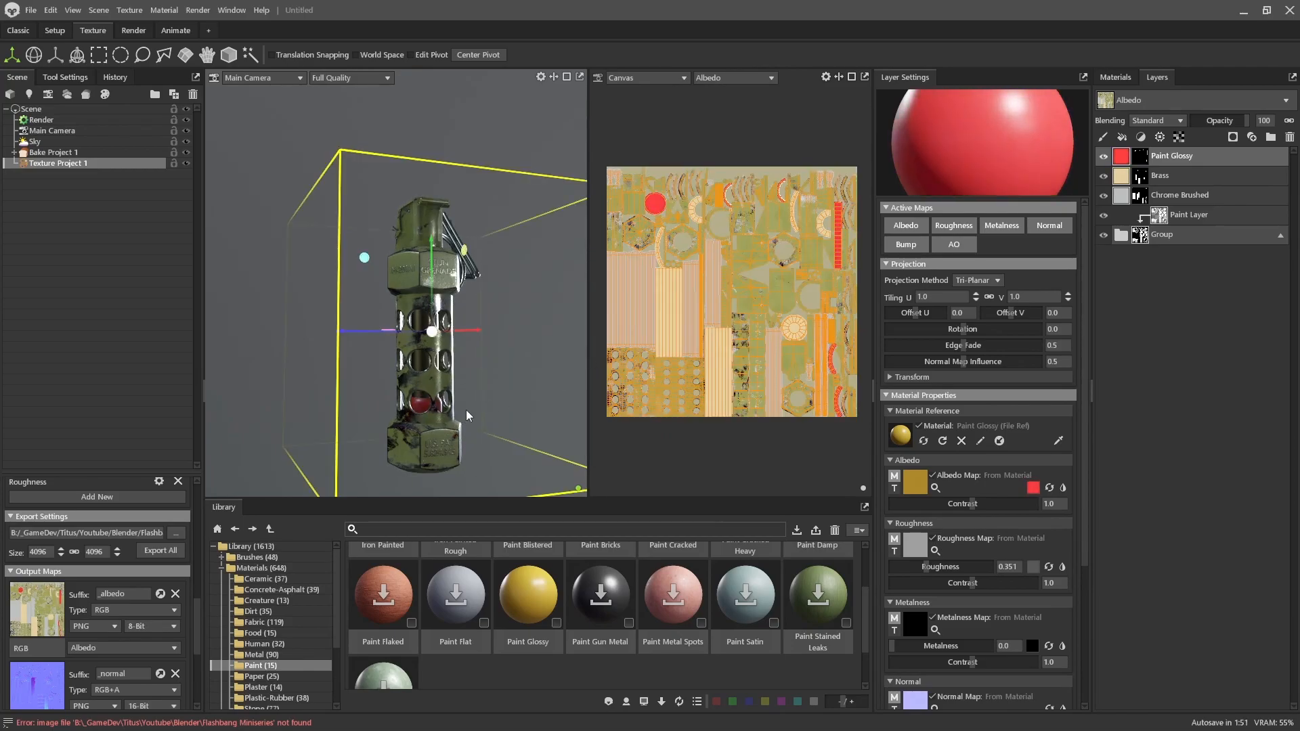
# - Apply another Paint Glossy material from the library to the grenade's safety lever
pyautogui.moveTo(493, 381); pyautogui.dragTo(397, 342)
pyautogui.moveTo(428, 460)
pyautogui.mouseDown()
pyautogui.moveTo(465, 430)
pyautogui.moveTo(429, 456)
pyautogui.mouseUp()
pyautogui.moveTo(518, 598)
pyautogui.mouseDown()
pyautogui.moveTo(476, 478)
pyautogui.moveTo(388, 381)
pyautogui.mouseUp()
pyautogui.moveTo(395, 451); pyautogui.dragTo(478, 431)
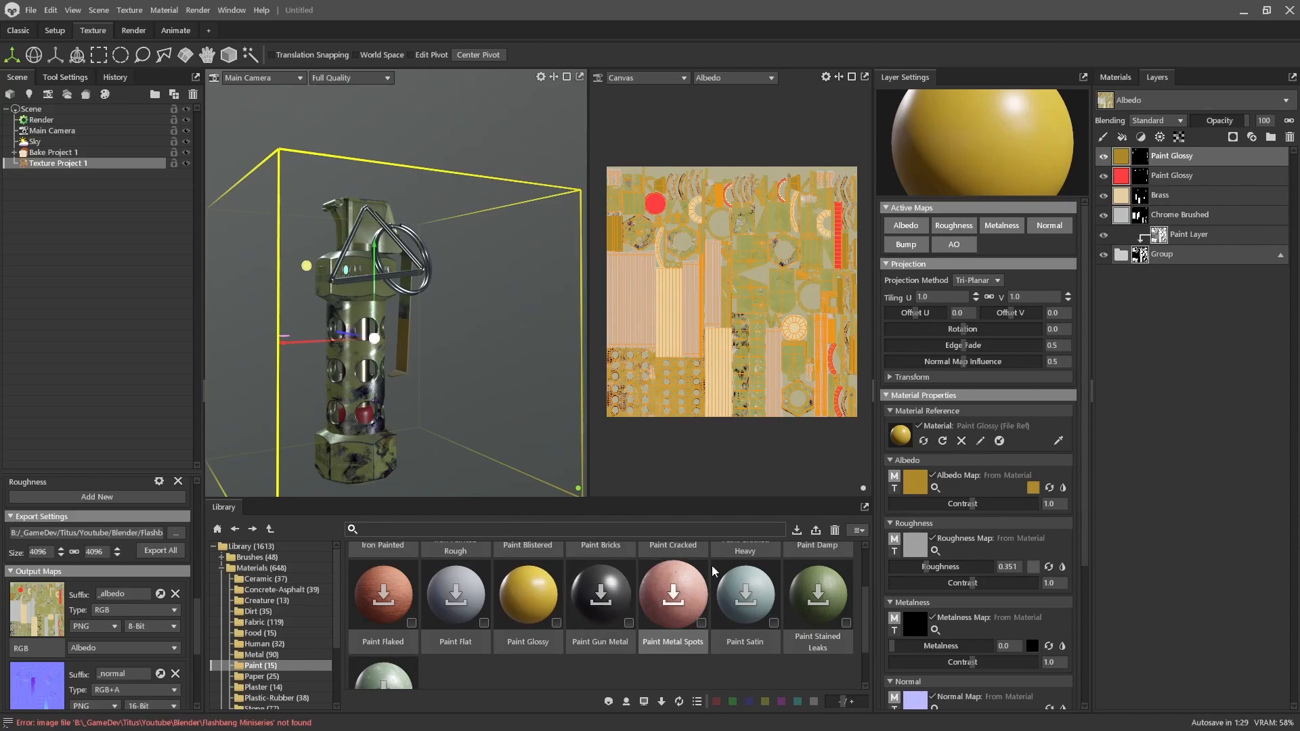
# - Set the albedo color of the safety lever's Paint Glossy layer to a slightly darkened red, #d43434
pyautogui.click(1033, 488)
pyautogui.moveTo(672, 427); pyautogui.dragTo(676, 461)
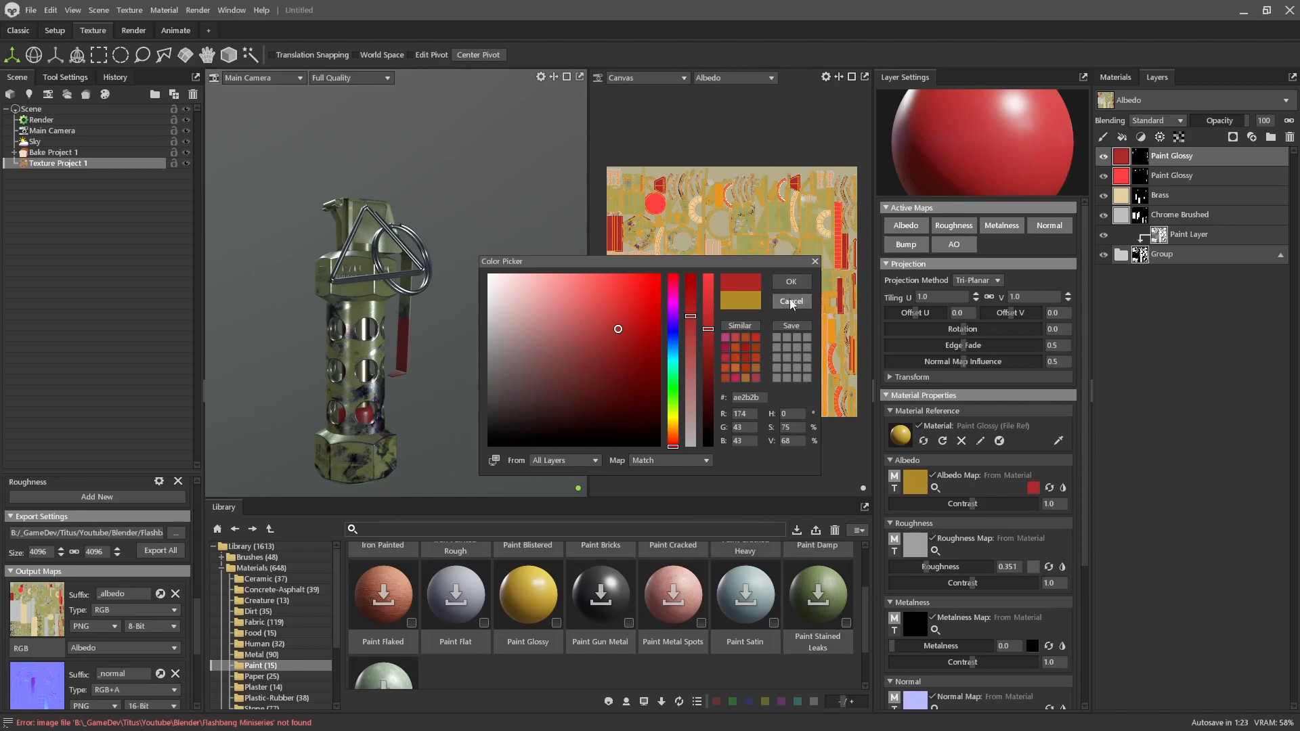
pyautogui.moveTo(706, 329); pyautogui.dragTo(708, 274)
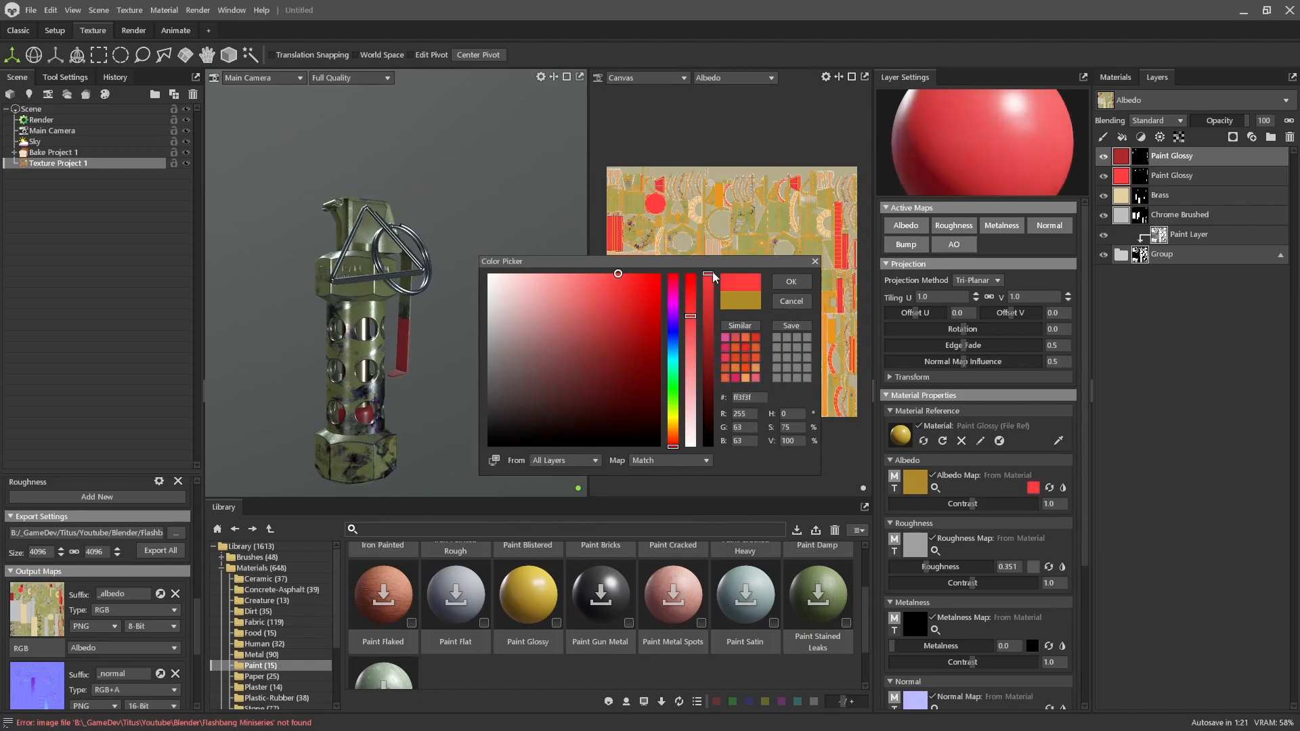
pyautogui.click(791, 281)
pyautogui.moveTo(510, 340); pyautogui.dragTo(435, 348)
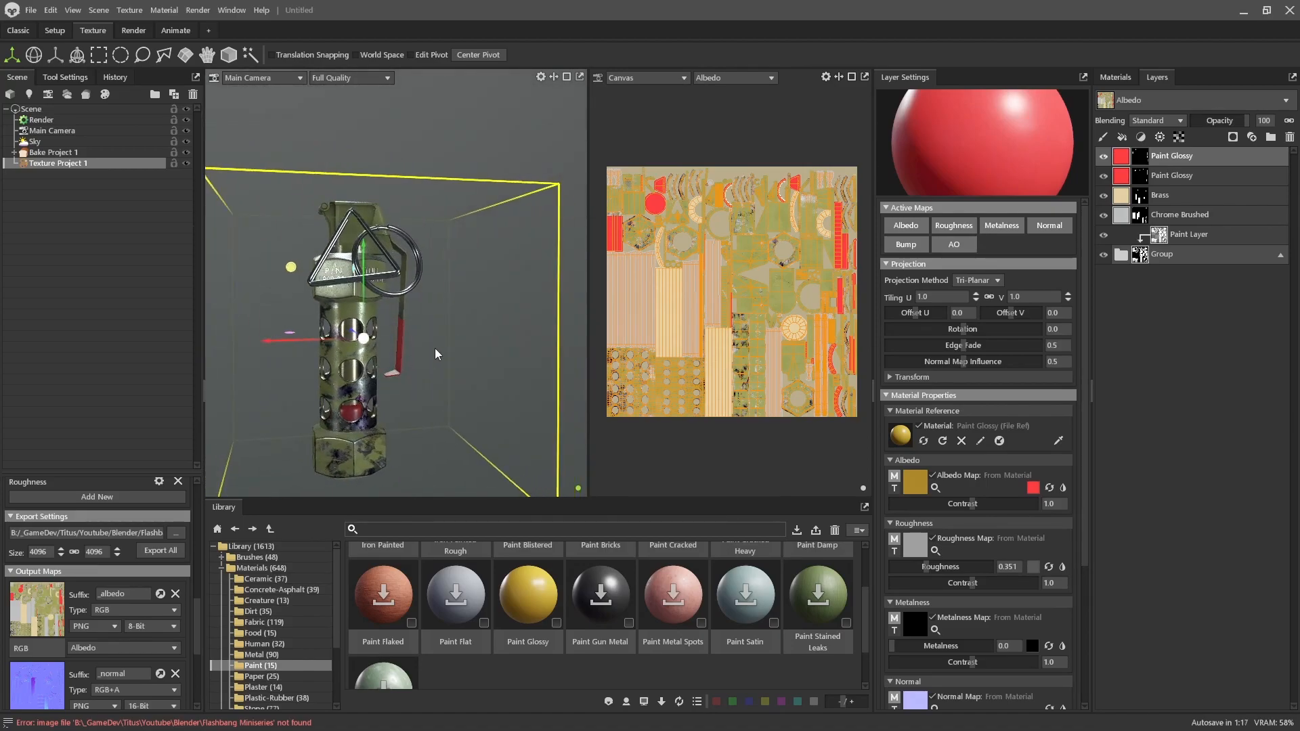
pyautogui.click(1031, 486)
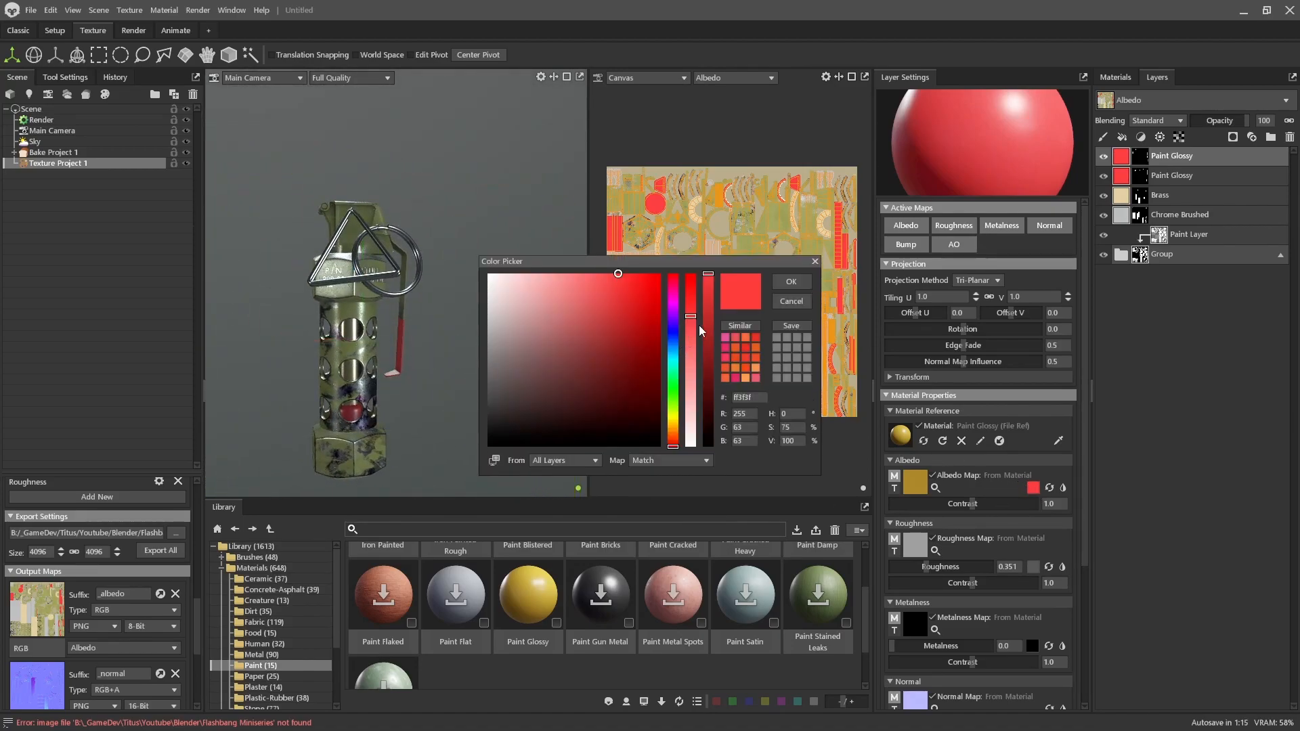
pyautogui.moveTo(709, 278); pyautogui.dragTo(713, 302)
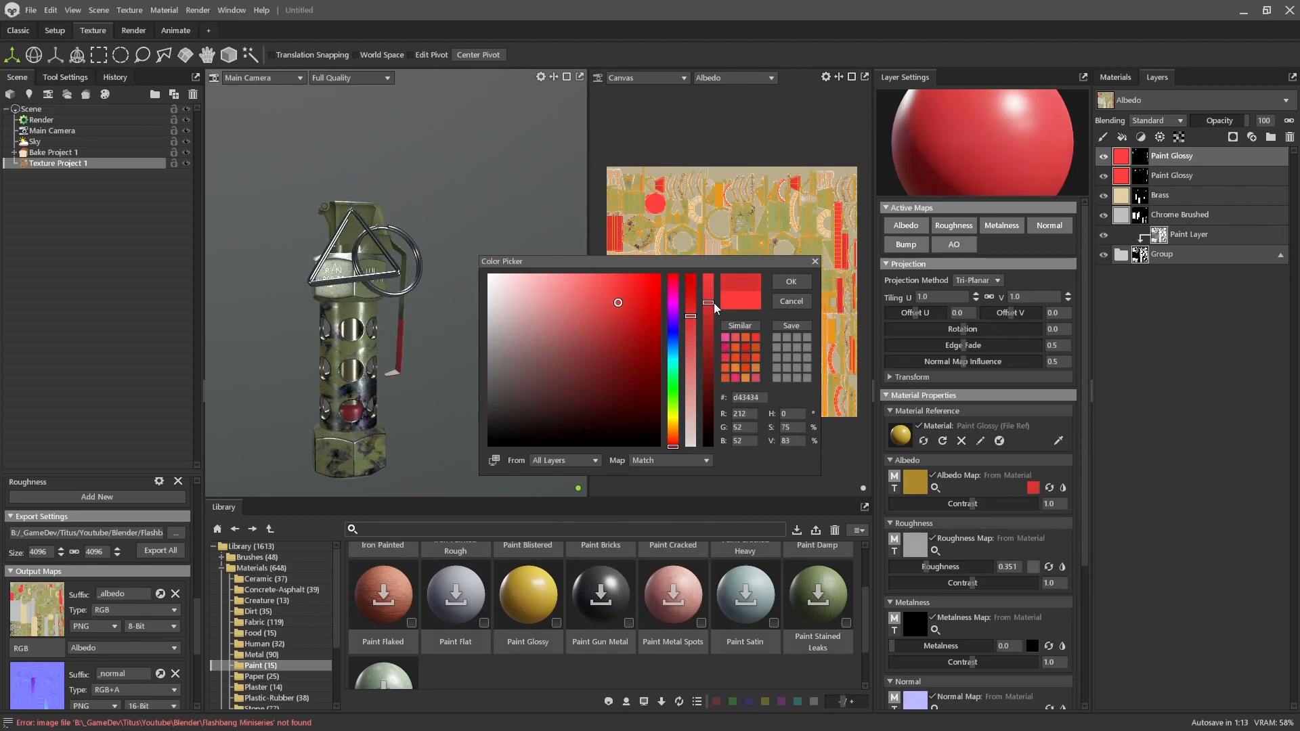
pyautogui.click(796, 281)
# - Apply the Paint Cracked Heavy material to the engraved lettering and set its albedo color to near-white #fffef7
pyautogui.moveTo(555, 369)
pyautogui.mouseDown()
pyautogui.moveTo(270, 407)
pyautogui.moveTo(401, 393)
pyautogui.moveTo(563, 405)
pyautogui.moveTo(485, 441)
pyautogui.moveTo(381, 412)
pyautogui.moveTo(512, 371)
pyautogui.moveTo(454, 393)
pyautogui.moveTo(424, 380)
pyautogui.mouseUp()
pyautogui.scroll(3, 427, 403)
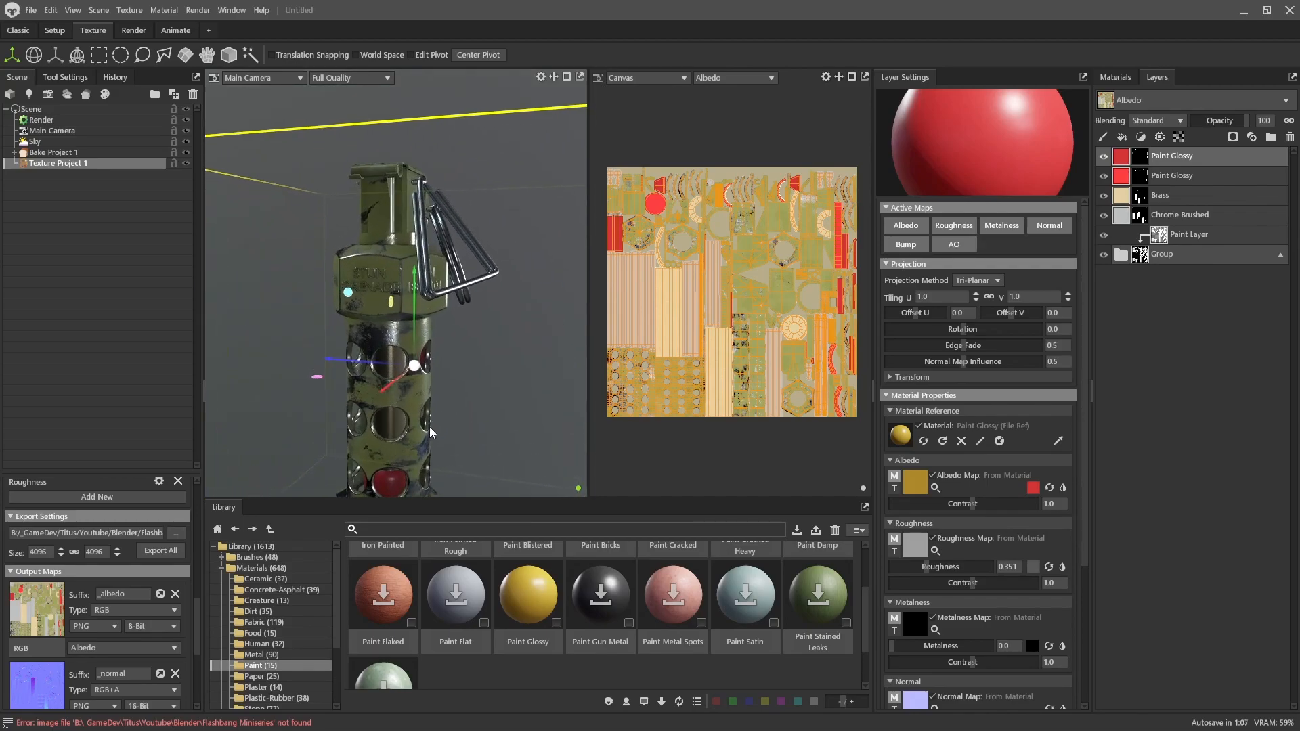
pyautogui.scroll(2, 684, 635)
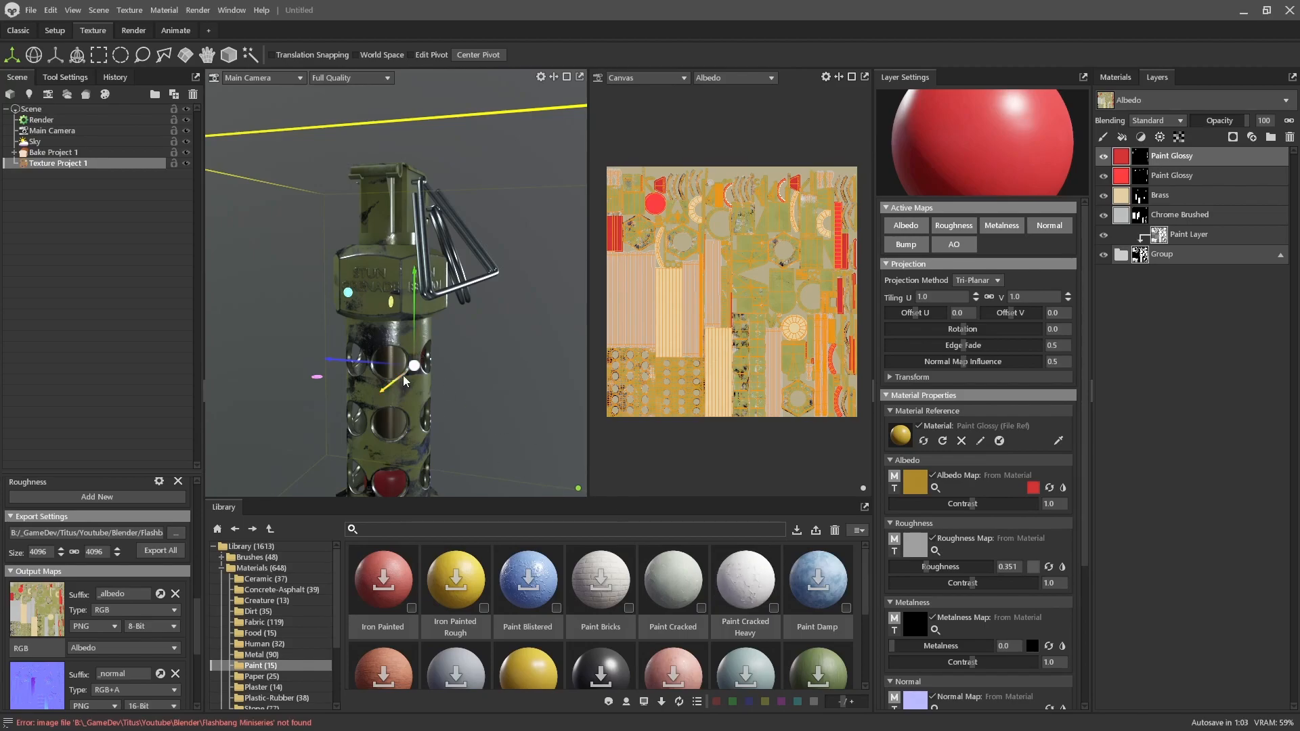
pyautogui.scroll(4, 406, 383)
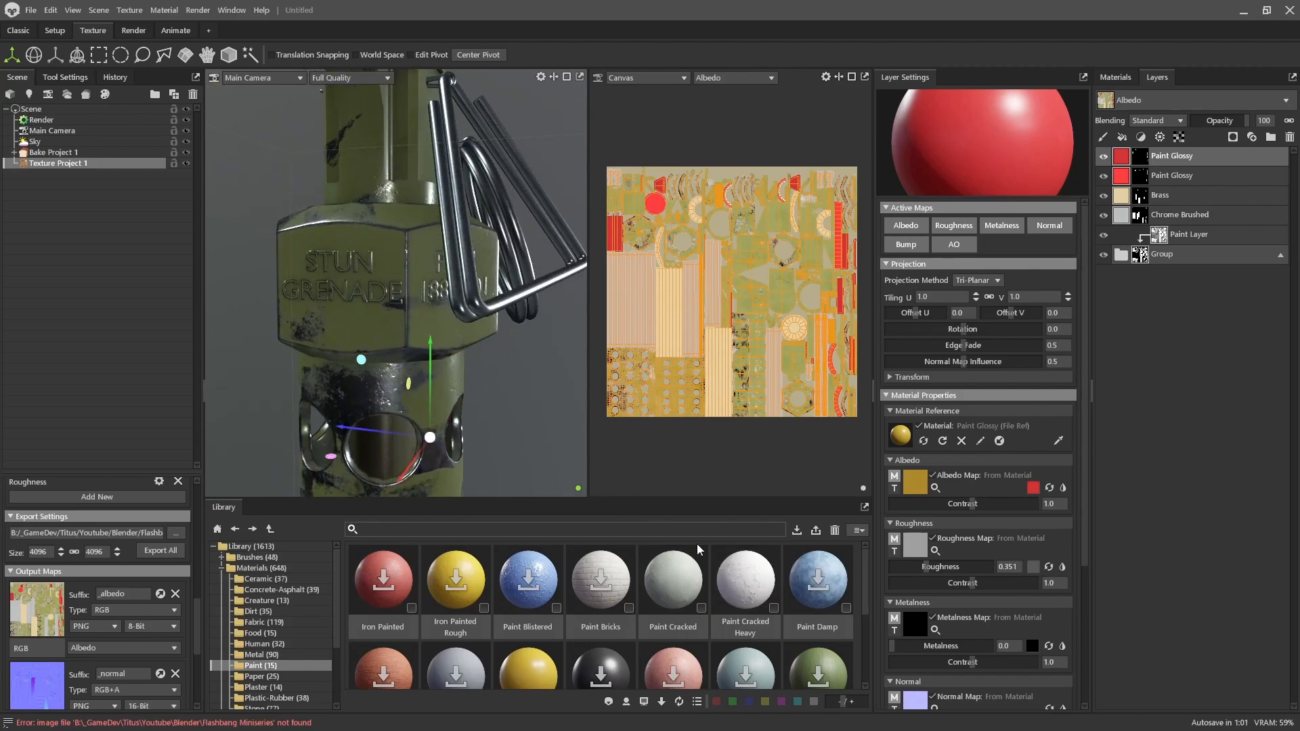
pyautogui.moveTo(742, 574)
pyautogui.mouseDown()
pyautogui.moveTo(406, 356)
pyautogui.moveTo(372, 290)
pyautogui.mouseUp()
pyautogui.scroll(-5, 501, 435)
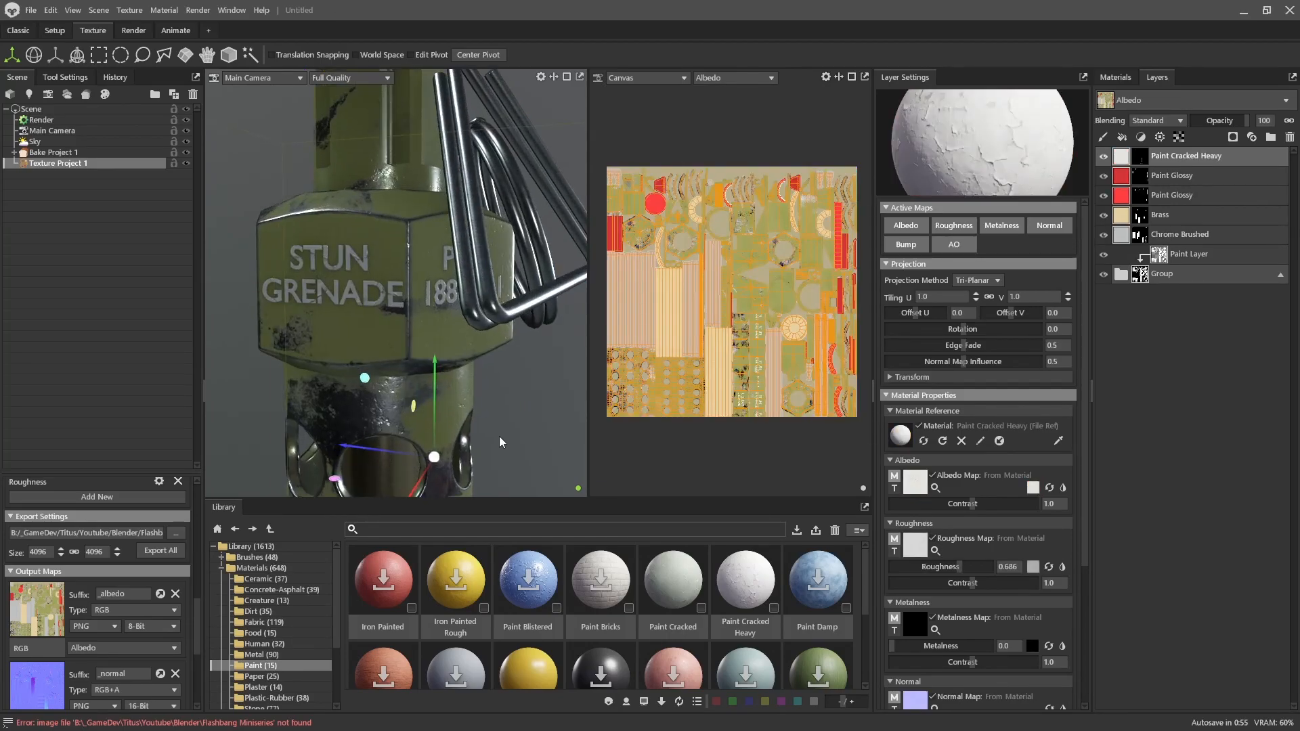
pyautogui.scroll(1, 497, 435)
pyautogui.scroll(-1, 500, 433)
pyautogui.moveTo(535, 422); pyautogui.dragTo(490, 393)
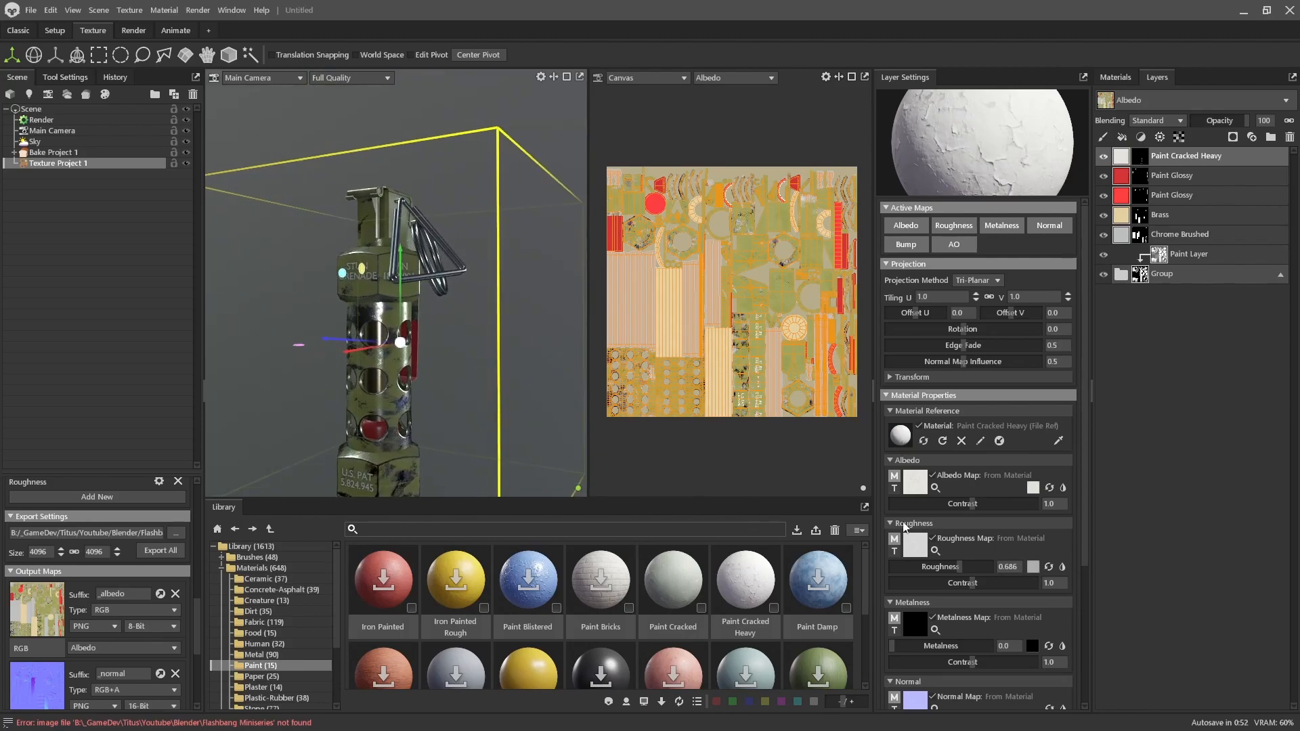
pyautogui.click(1032, 489)
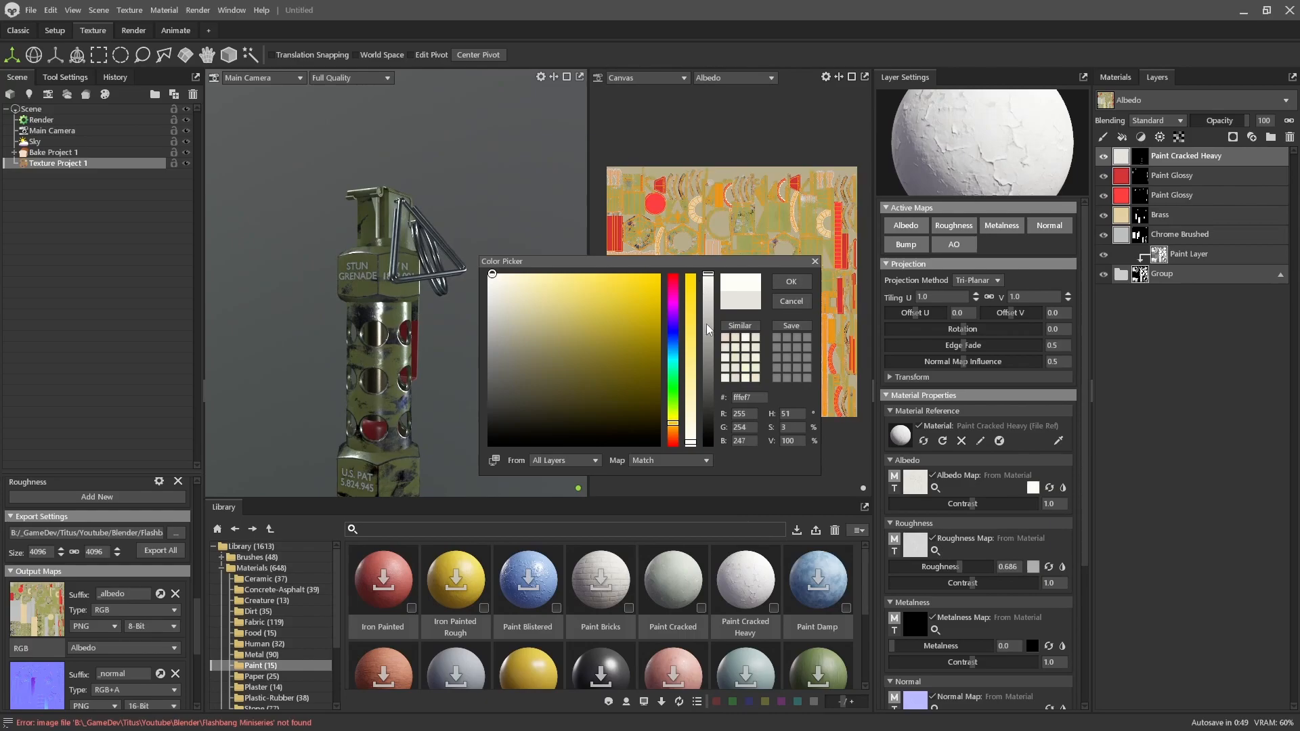
pyautogui.click(791, 281)
# - Apply the Anodized material from the Metal library to the fuze head above the upper hexagonal end
pyautogui.moveTo(311, 389); pyautogui.dragTo(295, 440)
pyautogui.moveTo(384, 247); pyautogui.dragTo(521, 352)
pyautogui.scroll(-1, 621, 603)
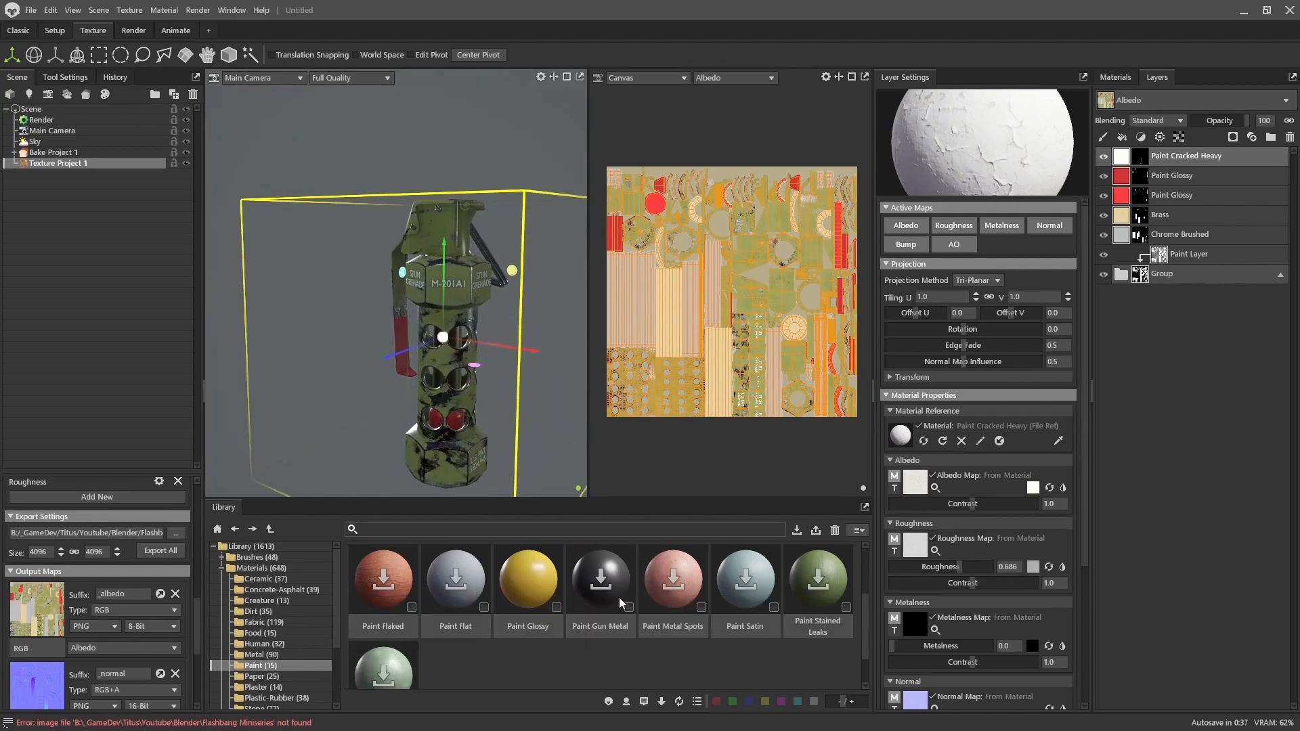
pyautogui.click(254, 655)
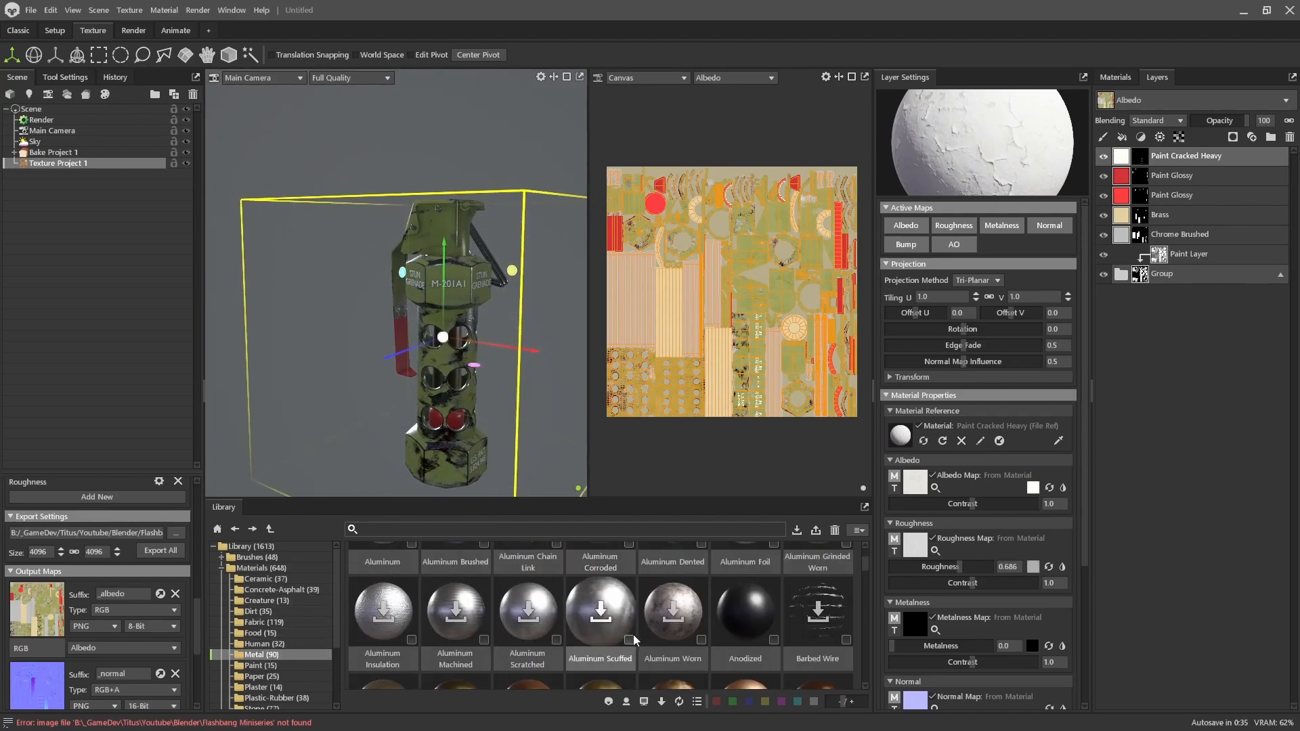
pyautogui.moveTo(753, 610); pyautogui.dragTo(463, 261)
pyautogui.moveTo(527, 389); pyautogui.dragTo(421, 407)
pyautogui.moveTo(403, 300); pyautogui.dragTo(420, 431, button='right')
pyautogui.moveTo(420, 432); pyautogui.dragTo(335, 447)
pyautogui.moveTo(342, 448); pyautogui.dragTo(376, 365, button='right')
pyautogui.moveTo(377, 370); pyautogui.dragTo(332, 351)
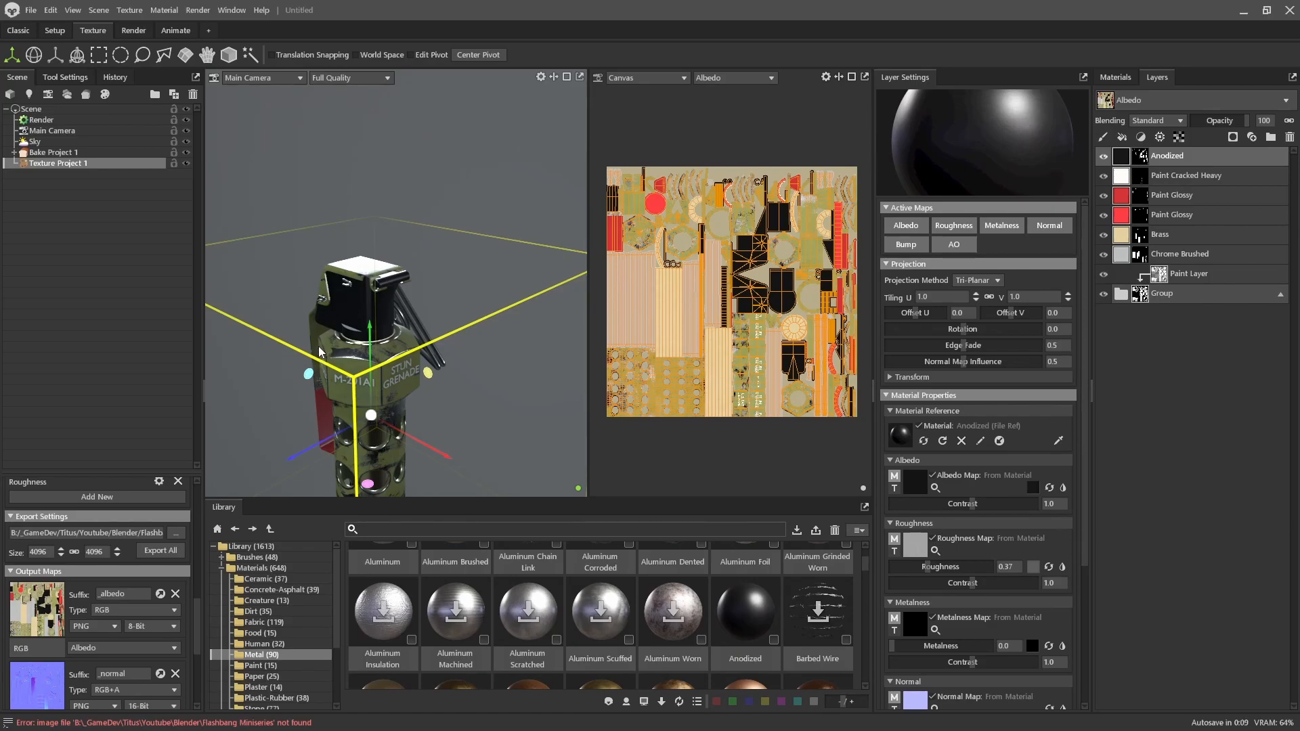
# - Apply the Paint Cracked material from the Paint library to the middle band of the perforated body
pyautogui.moveTo(452, 422); pyautogui.dragTo(388, 371)
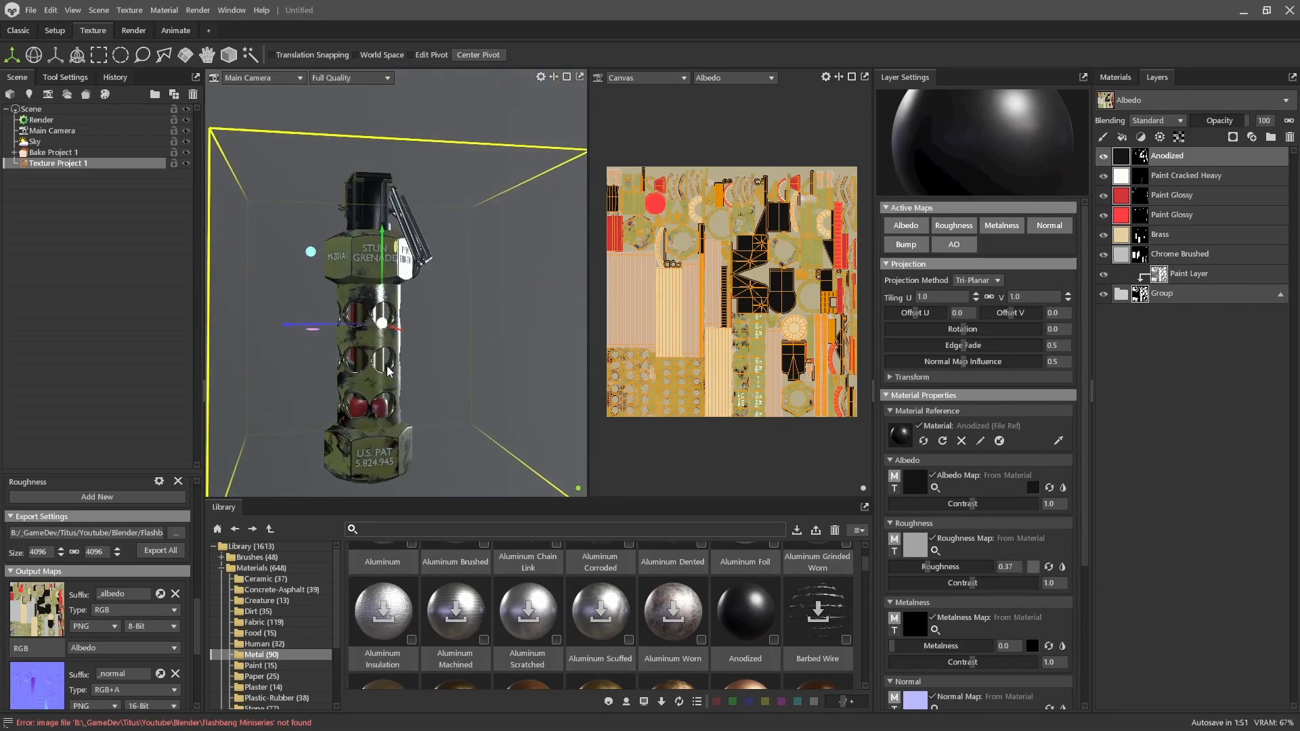
pyautogui.click(258, 666)
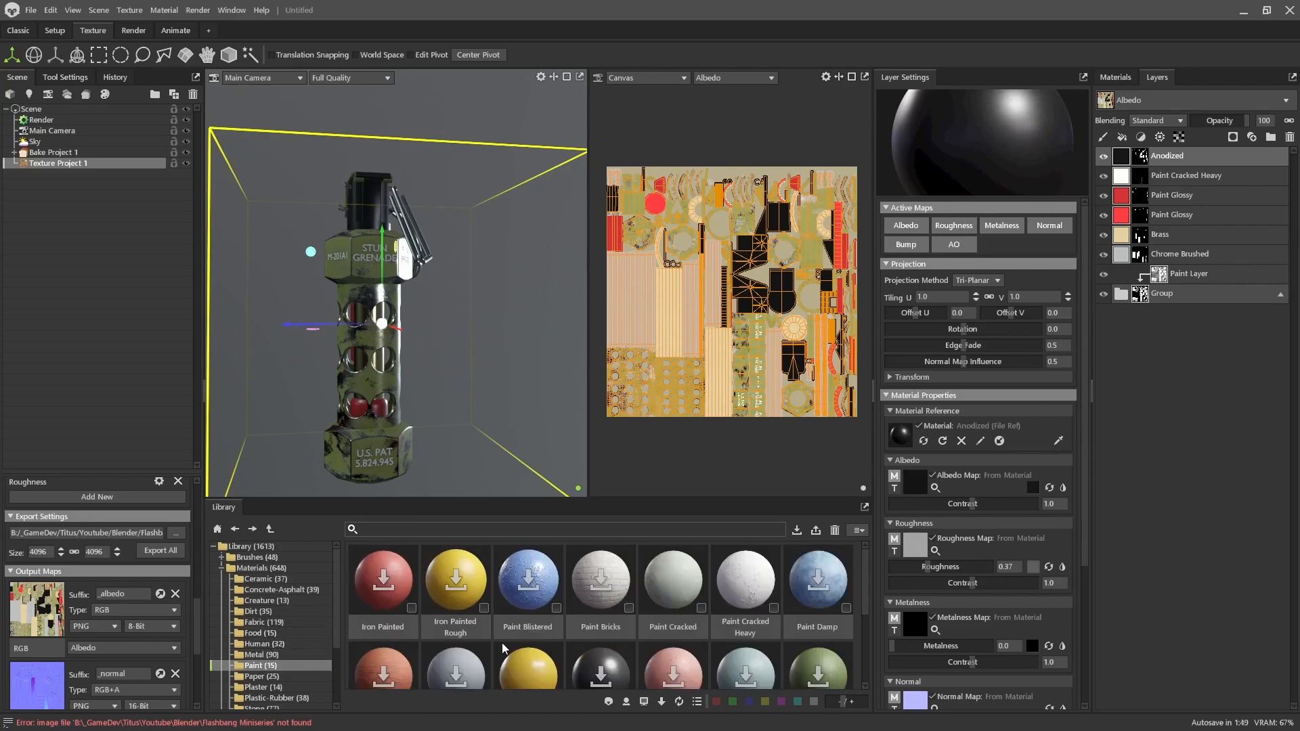
pyautogui.scroll(-1, 549, 643)
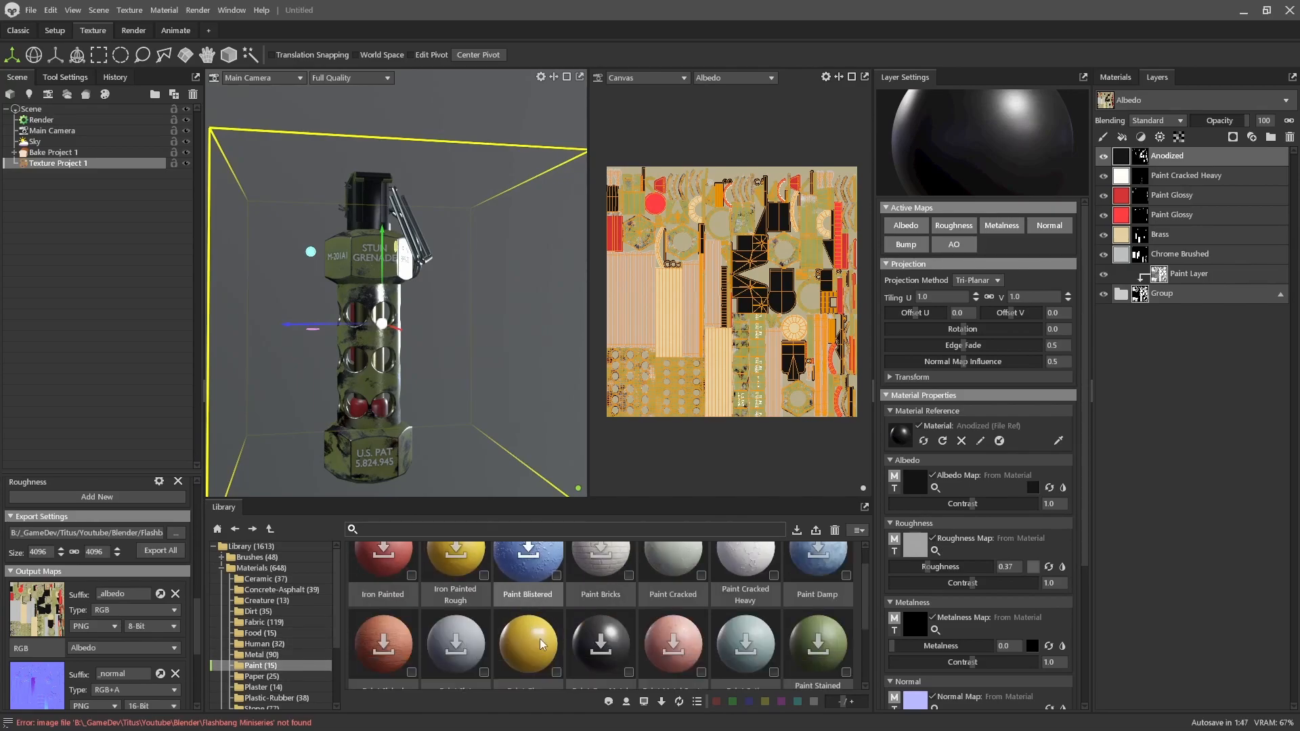
pyautogui.scroll(1, 607, 657)
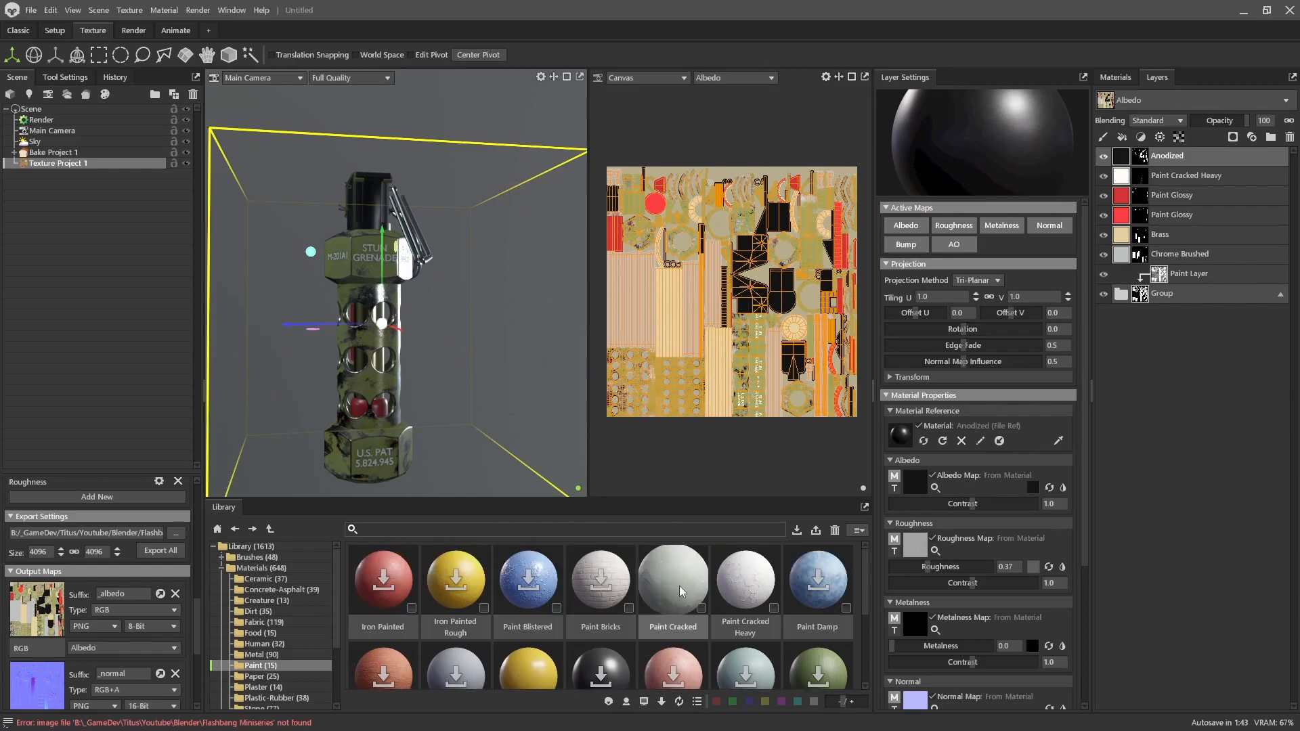
pyautogui.scroll(-5, 678, 589)
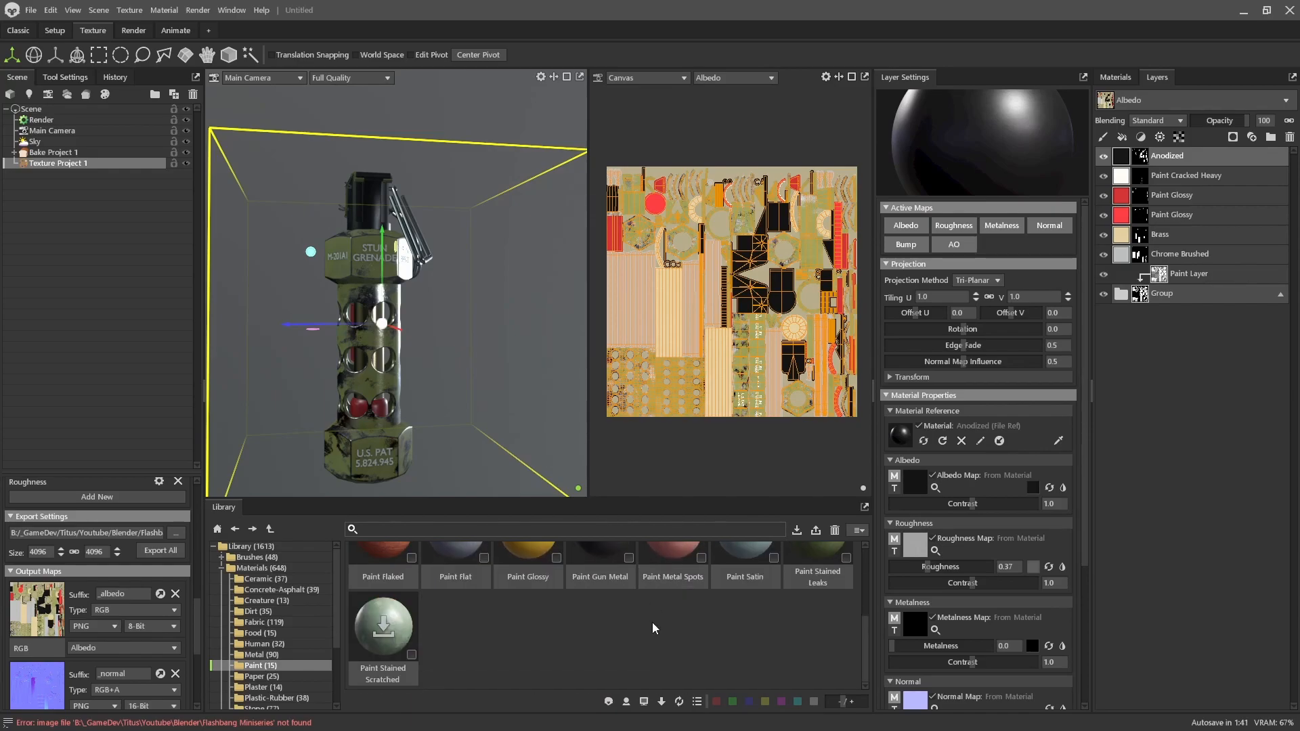
pyautogui.scroll(5, 654, 623)
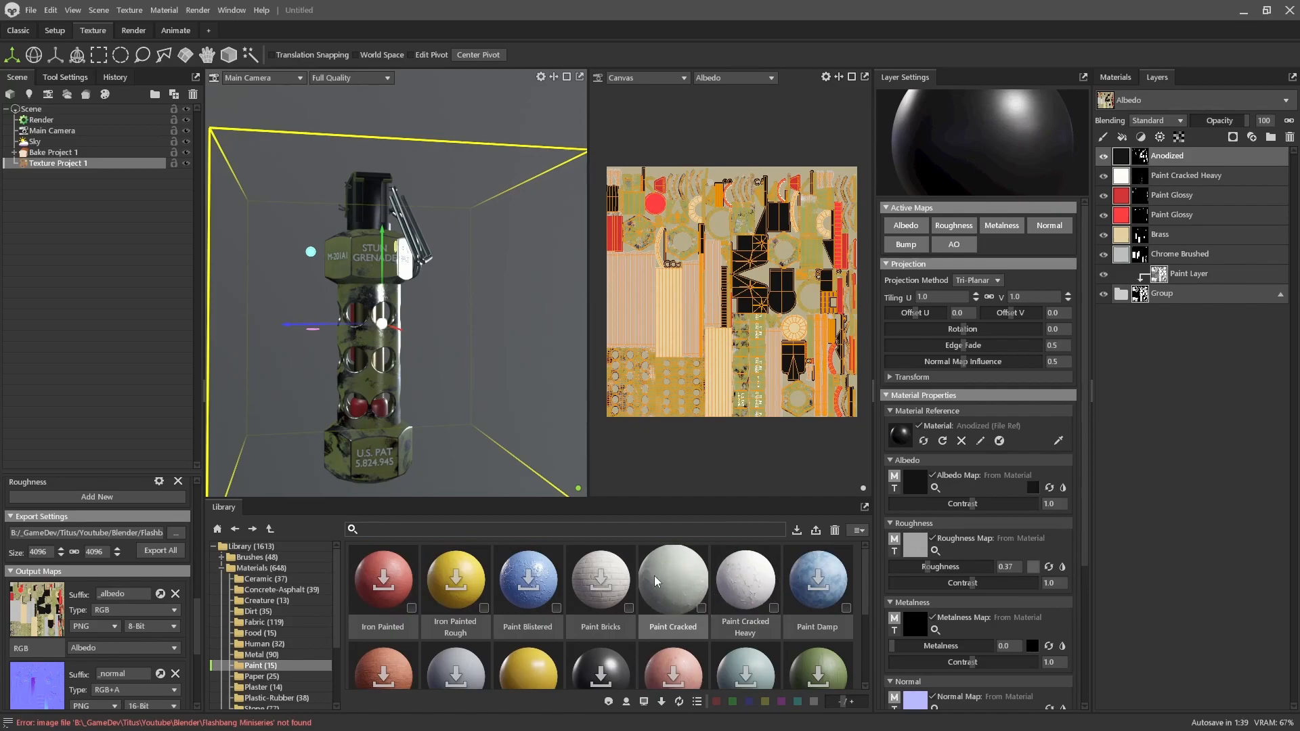
pyautogui.moveTo(677, 589)
pyautogui.mouseDown()
pyautogui.moveTo(575, 482)
pyautogui.moveTo(370, 364)
pyautogui.moveTo(395, 387)
pyautogui.mouseUp()
pyautogui.moveTo(328, 417); pyautogui.dragTo(637, 468)
# - Set the albedo color of the middle band's Paint Cracked layer to bright yellow #e6ff0a
pyautogui.click(1033, 488)
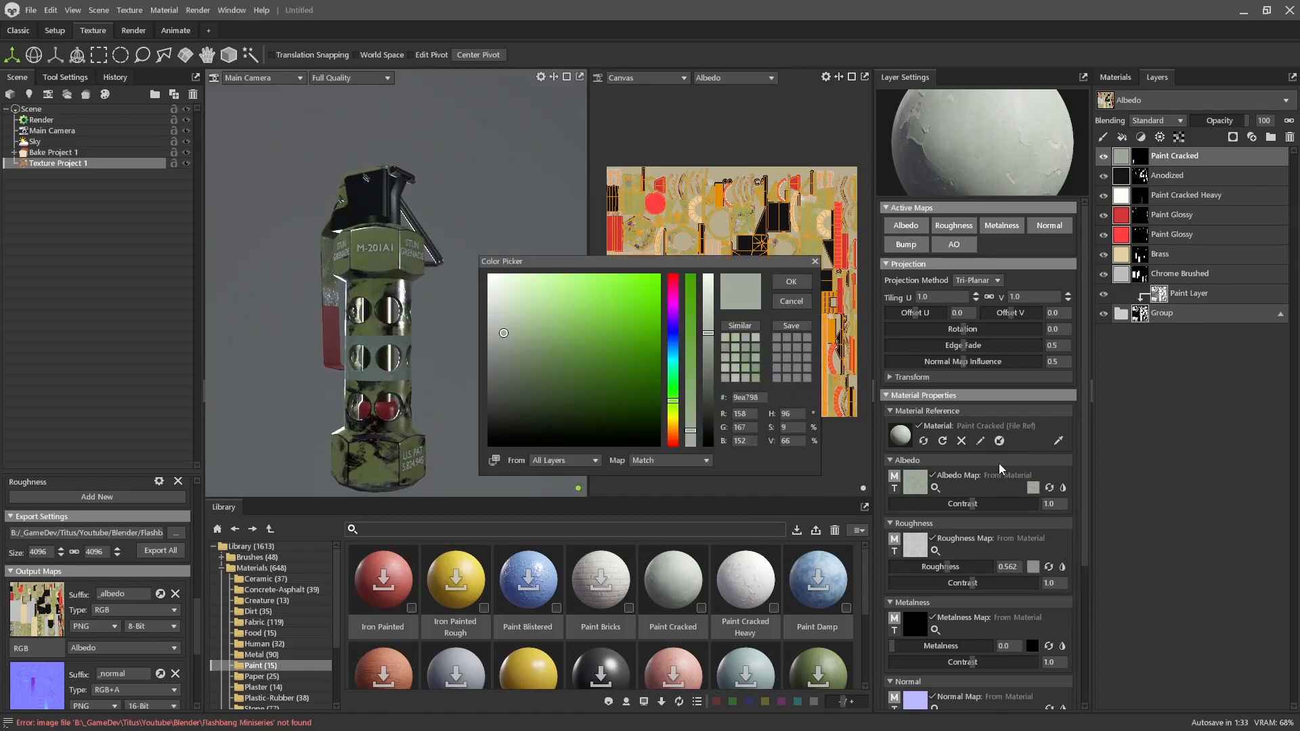
pyautogui.moveTo(673, 400); pyautogui.dragTo(673, 333)
pyautogui.moveTo(691, 380); pyautogui.dragTo(693, 280)
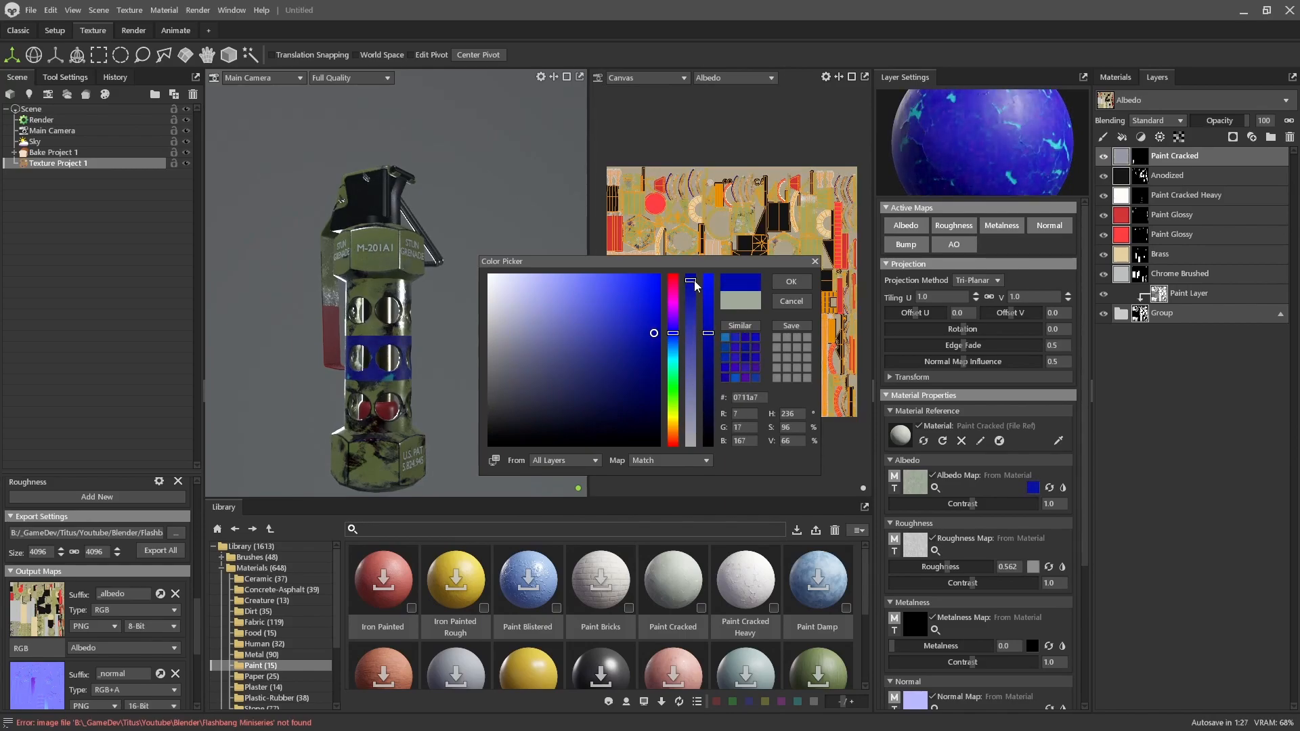
pyautogui.moveTo(674, 332)
pyautogui.mouseDown()
pyautogui.moveTo(675, 359)
pyautogui.moveTo(677, 272)
pyautogui.mouseUp()
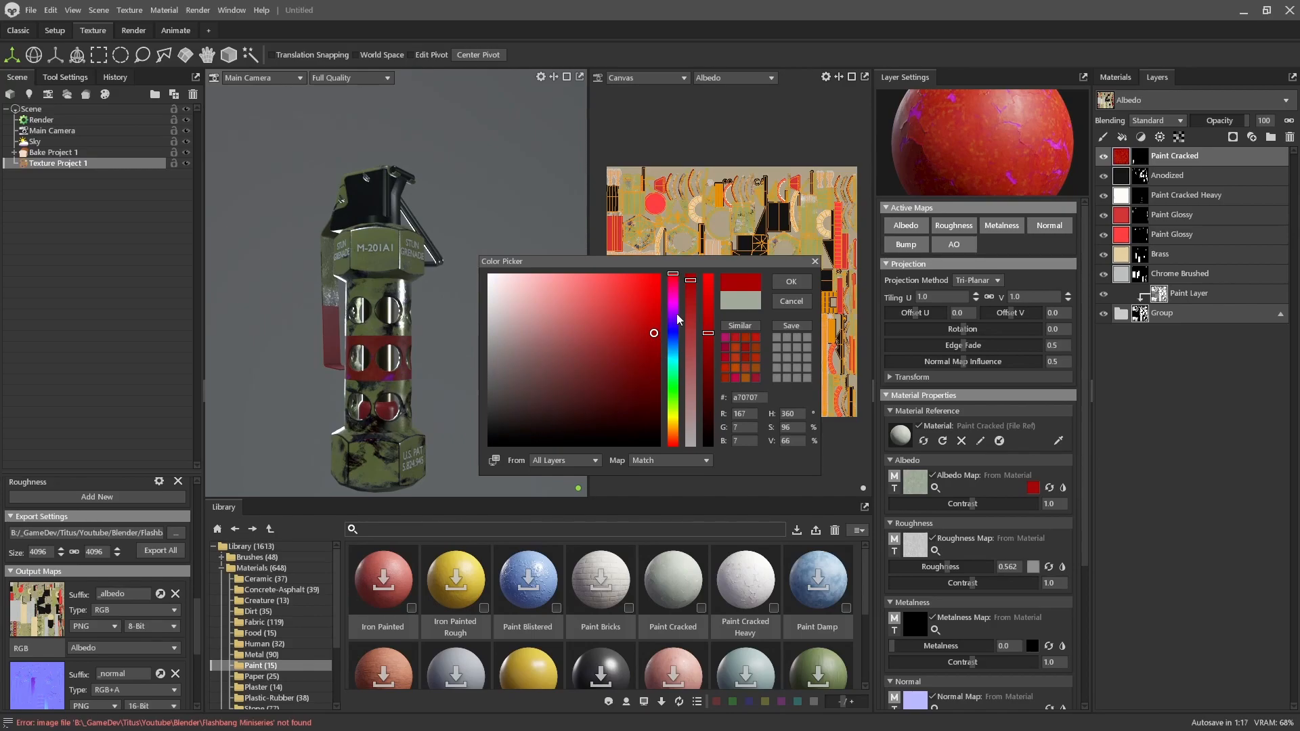
pyautogui.moveTo(671, 279); pyautogui.dragTo(675, 416)
pyautogui.moveTo(653, 333); pyautogui.dragTo(653, 274)
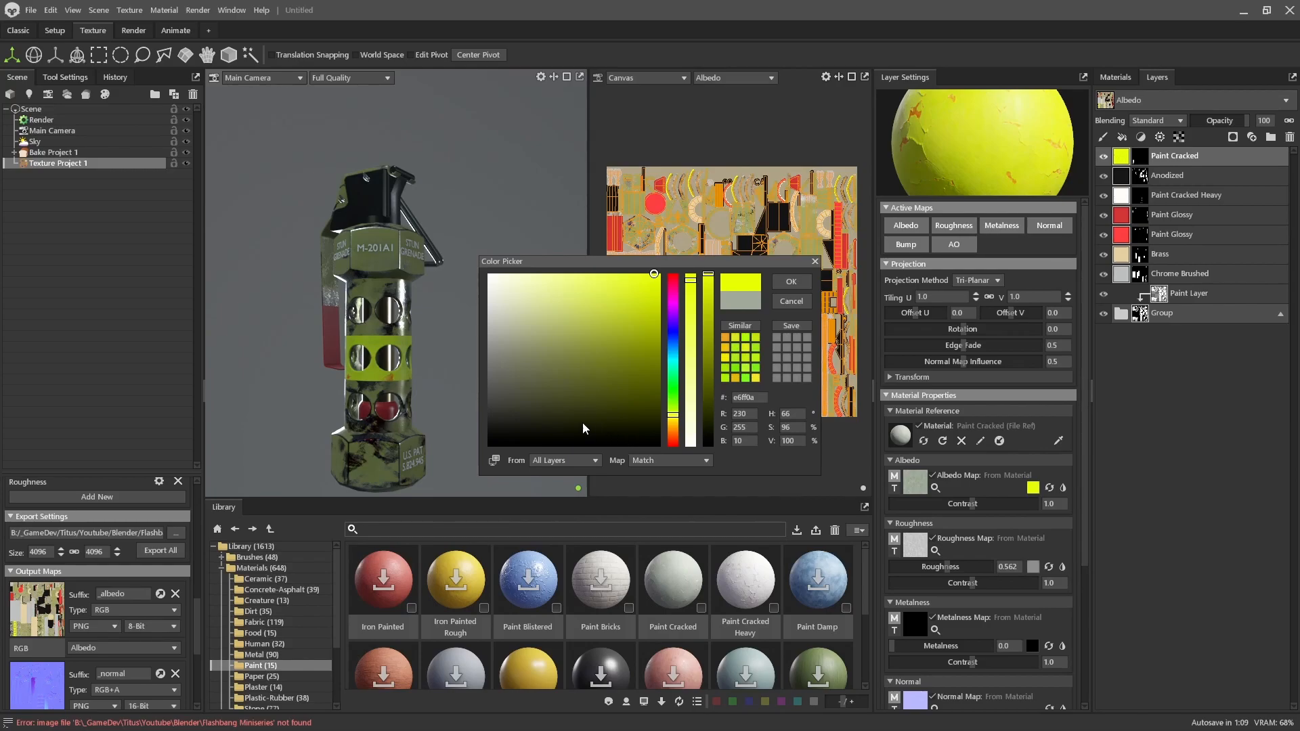
pyautogui.click(791, 281)
pyautogui.moveTo(299, 413); pyautogui.dragTo(489, 371)
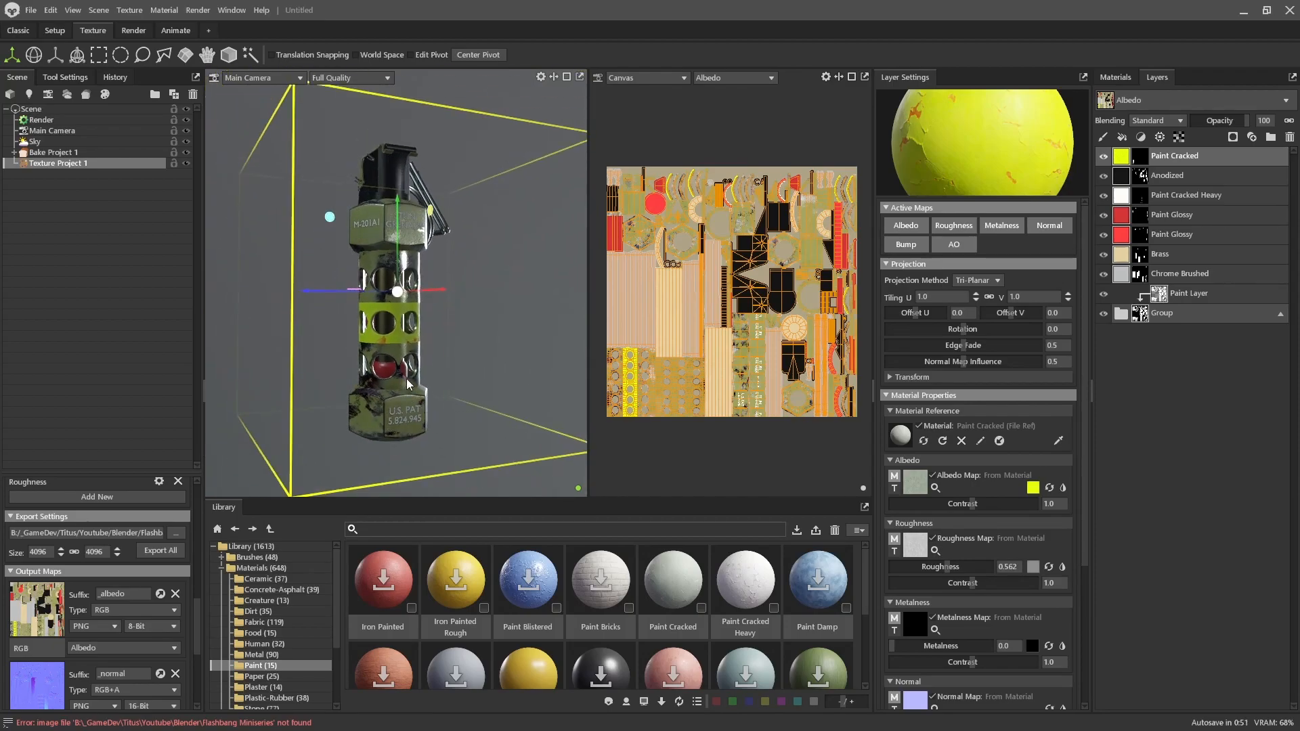
# - Collapse the library's Materials folder and inspect the textured flashbang up close and from several angles
pyautogui.moveTo(411, 352); pyautogui.dragTo(292, 402)
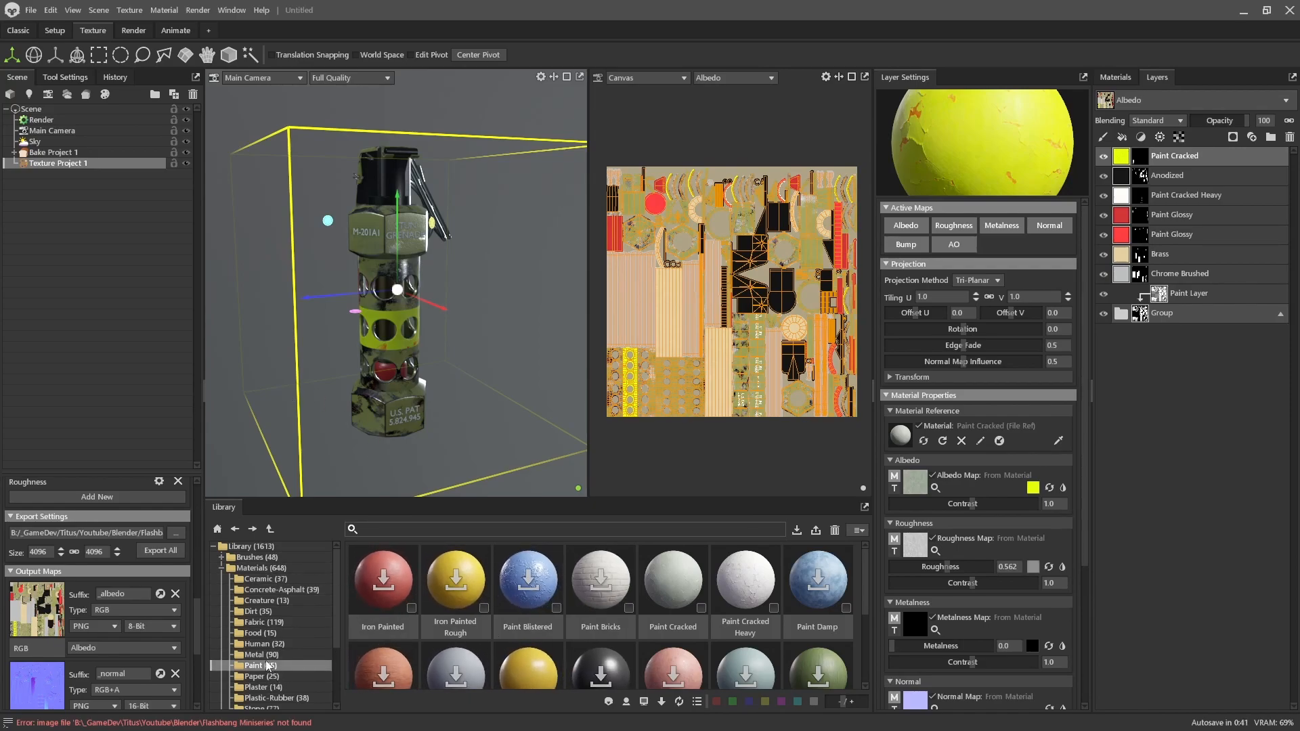
pyautogui.click(221, 568)
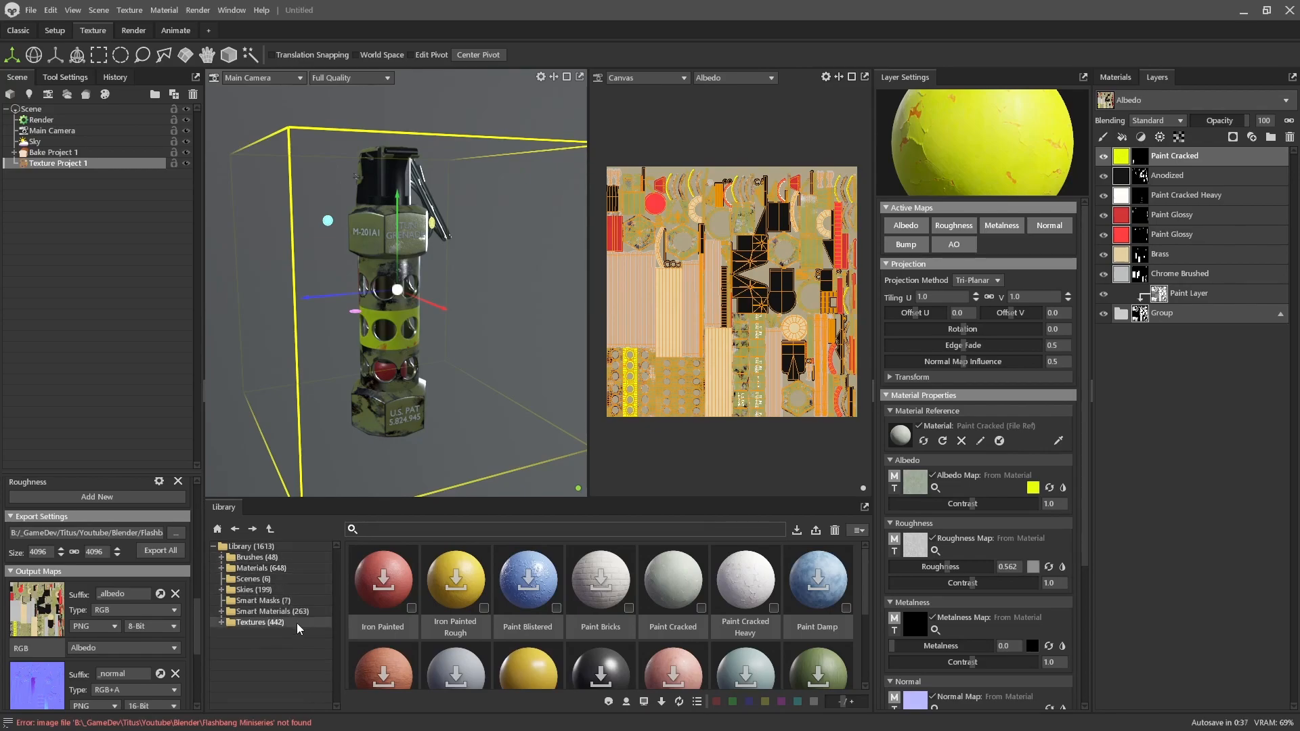
pyautogui.moveTo(478, 316); pyautogui.dragTo(467, 262)
pyautogui.scroll(5, 413, 365)
pyautogui.scroll(-5, 411, 364)
pyautogui.moveTo(411, 364); pyautogui.dragTo(433, 262)
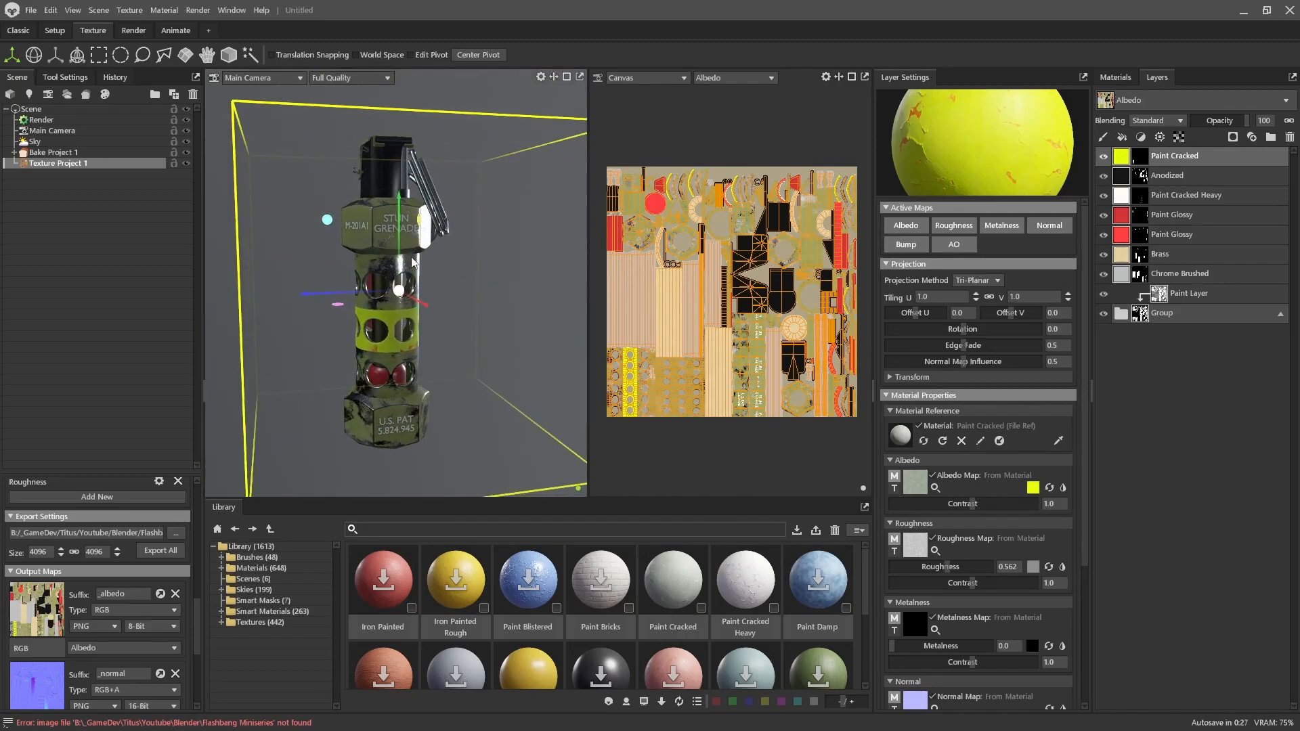
# - Switch to the Setup workspace and rotate the sky lighting around the flashbang
pyautogui.click(57, 30)
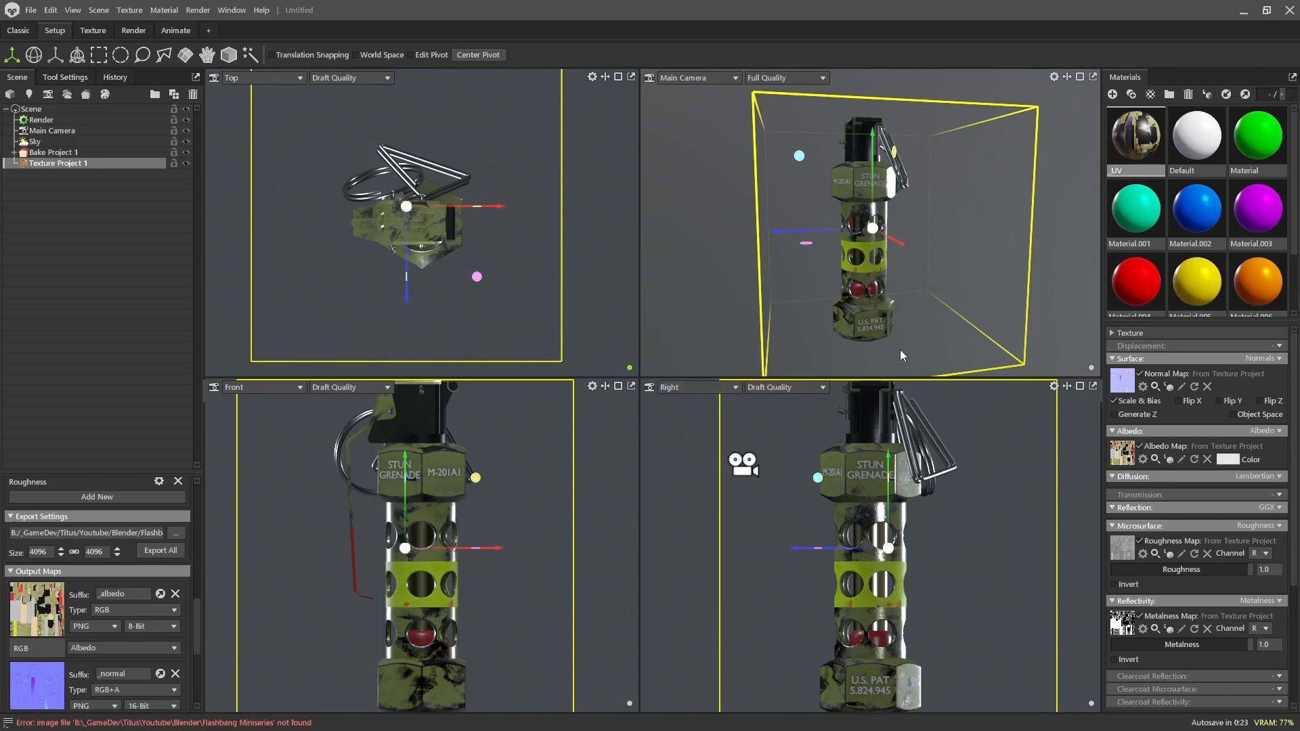
pyautogui.keyDown('shift'); pyautogui.moveTo(1001, 234); pyautogui.dragTo(618, 249); pyautogui.keyUp('shift')
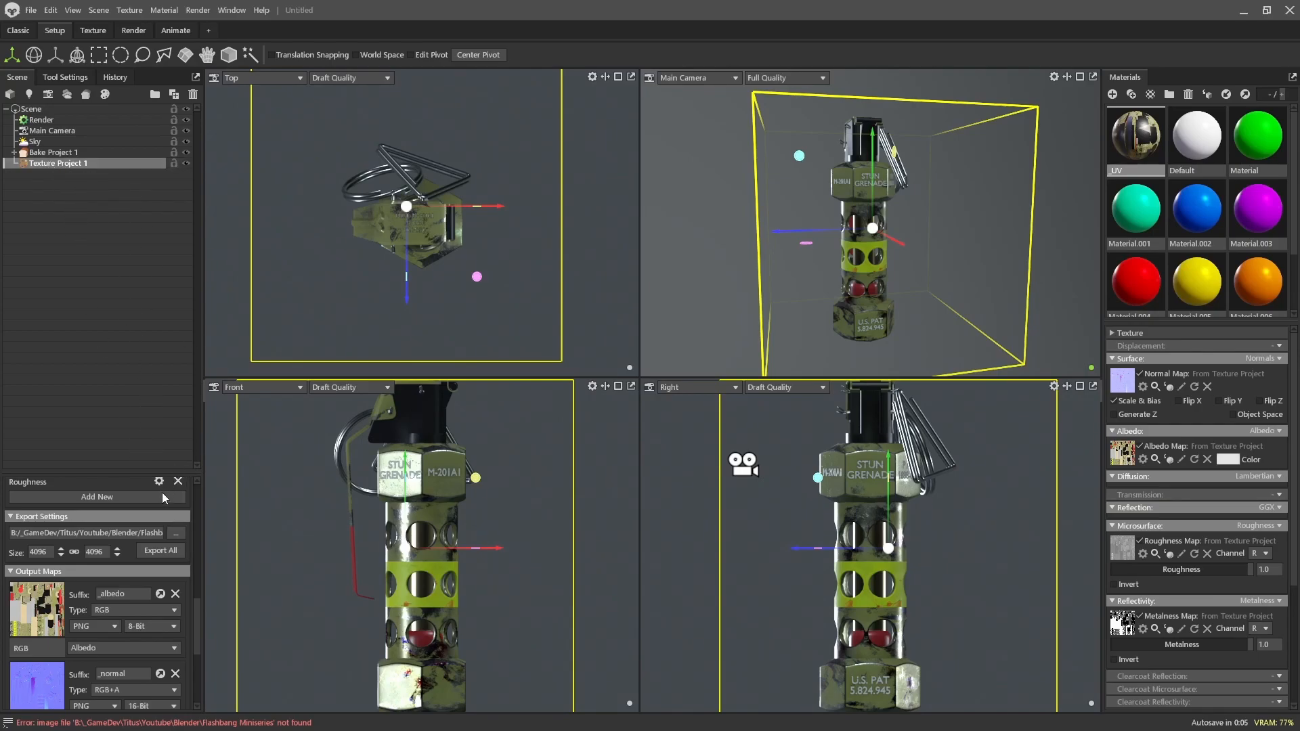
pyautogui.scroll(-4, 146, 529)
pyautogui.scroll(4, 145, 546)
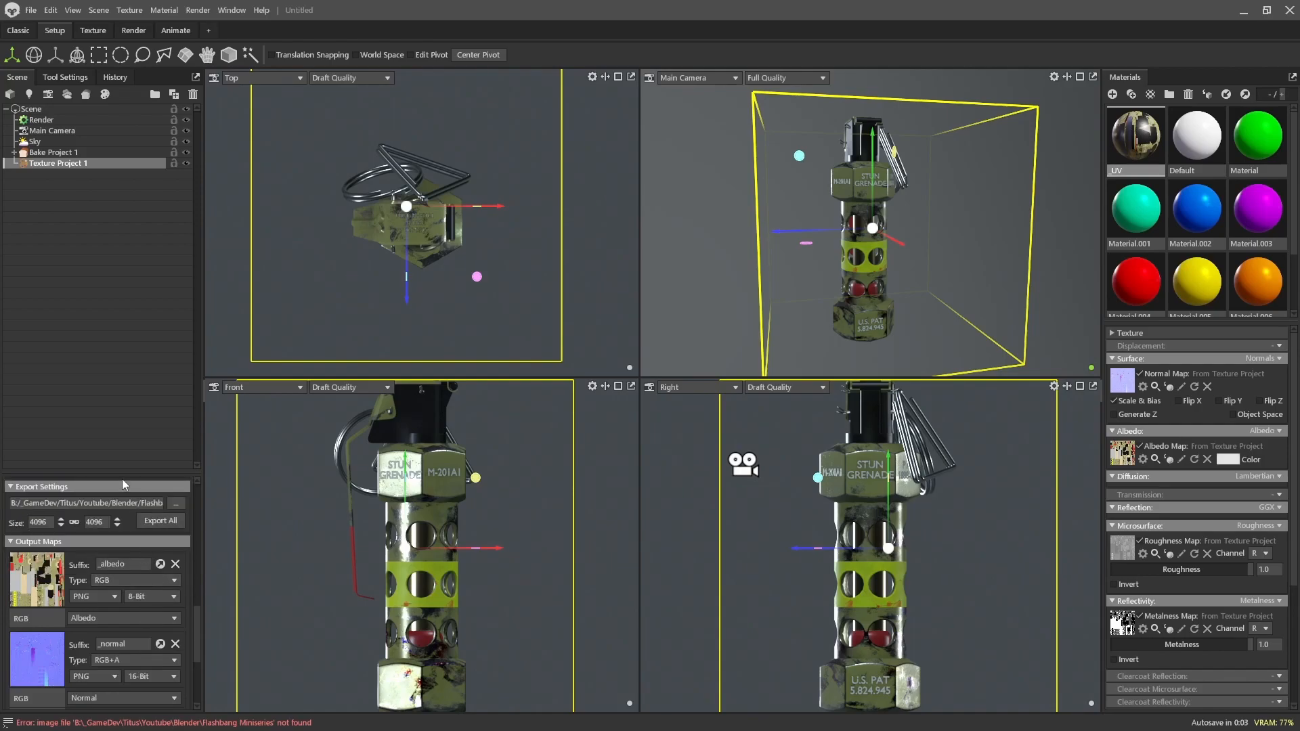
# - Export all output maps of the texture project and check the resulting files in the bake folder
pyautogui.click(163, 523)
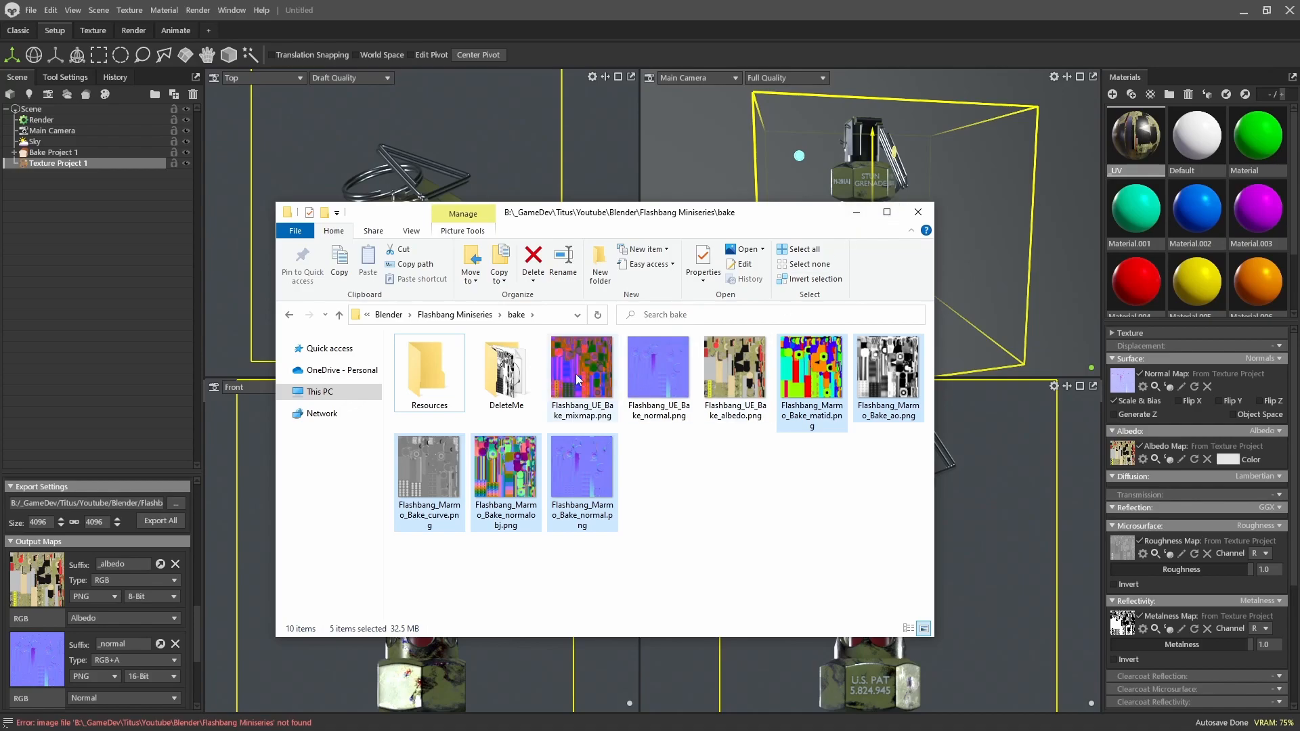
pyautogui.click(855, 216)
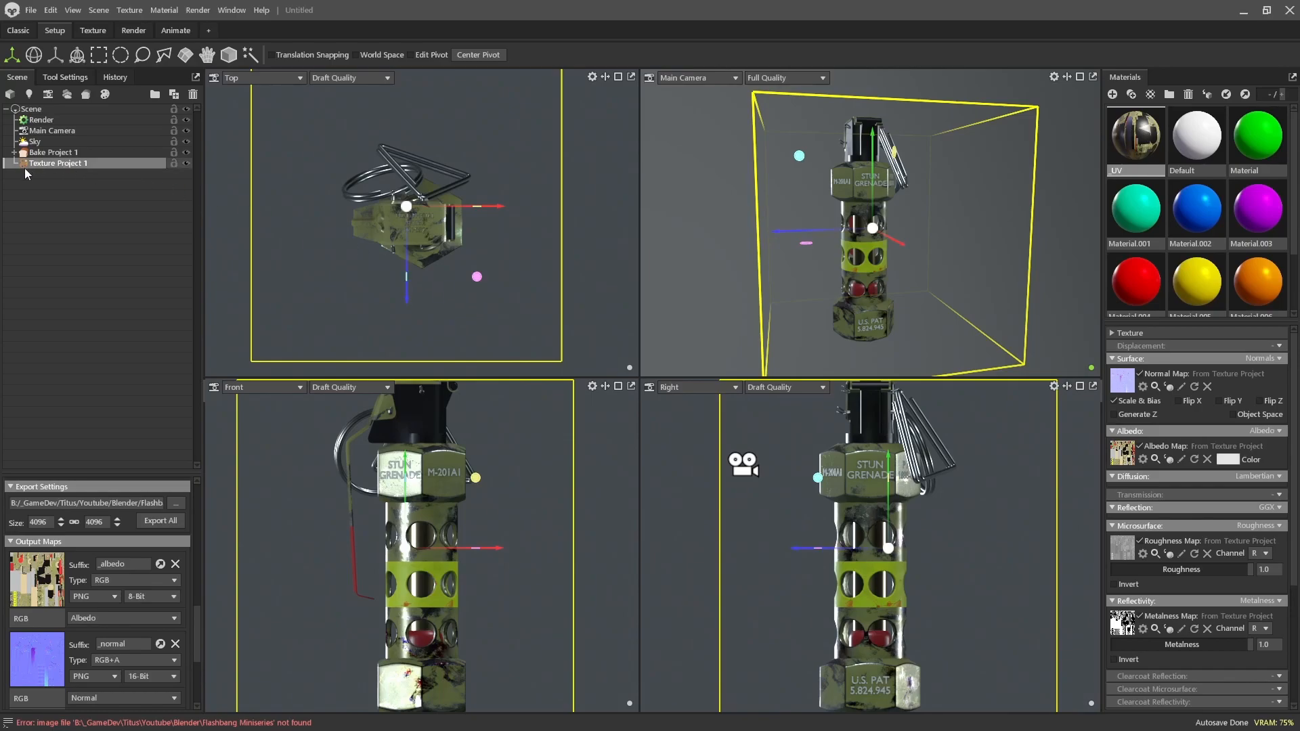
# - Delete the High groups of Object.001 and Object.002 from Bake Project 1, keeping their Low groups
pyautogui.click(13, 153)
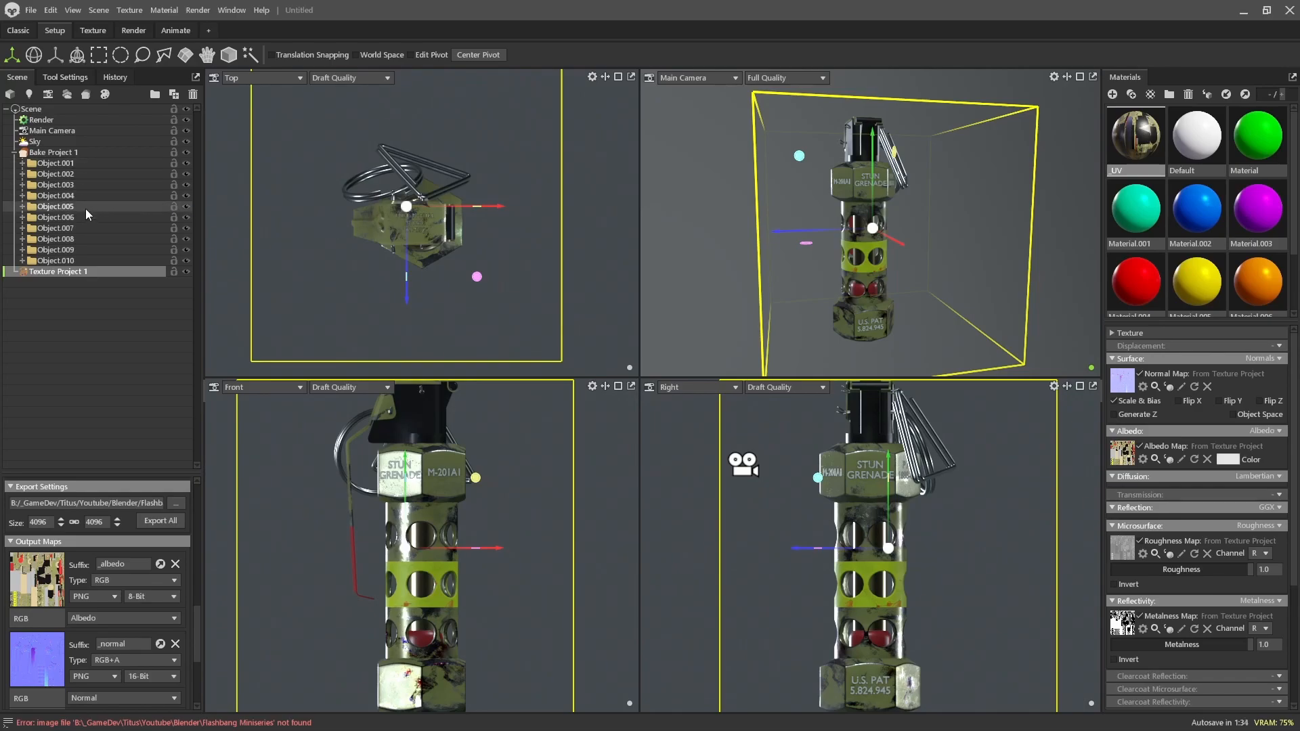
pyautogui.click(23, 163)
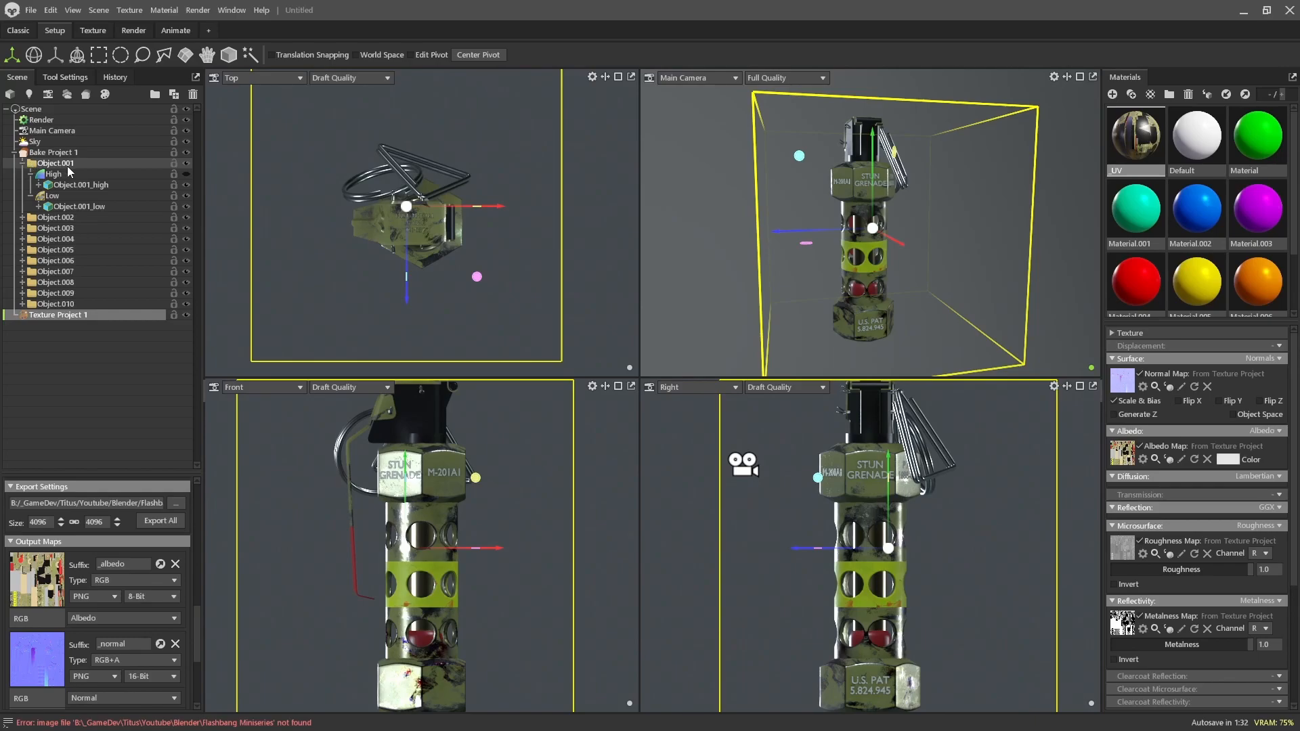
pyautogui.click(29, 174)
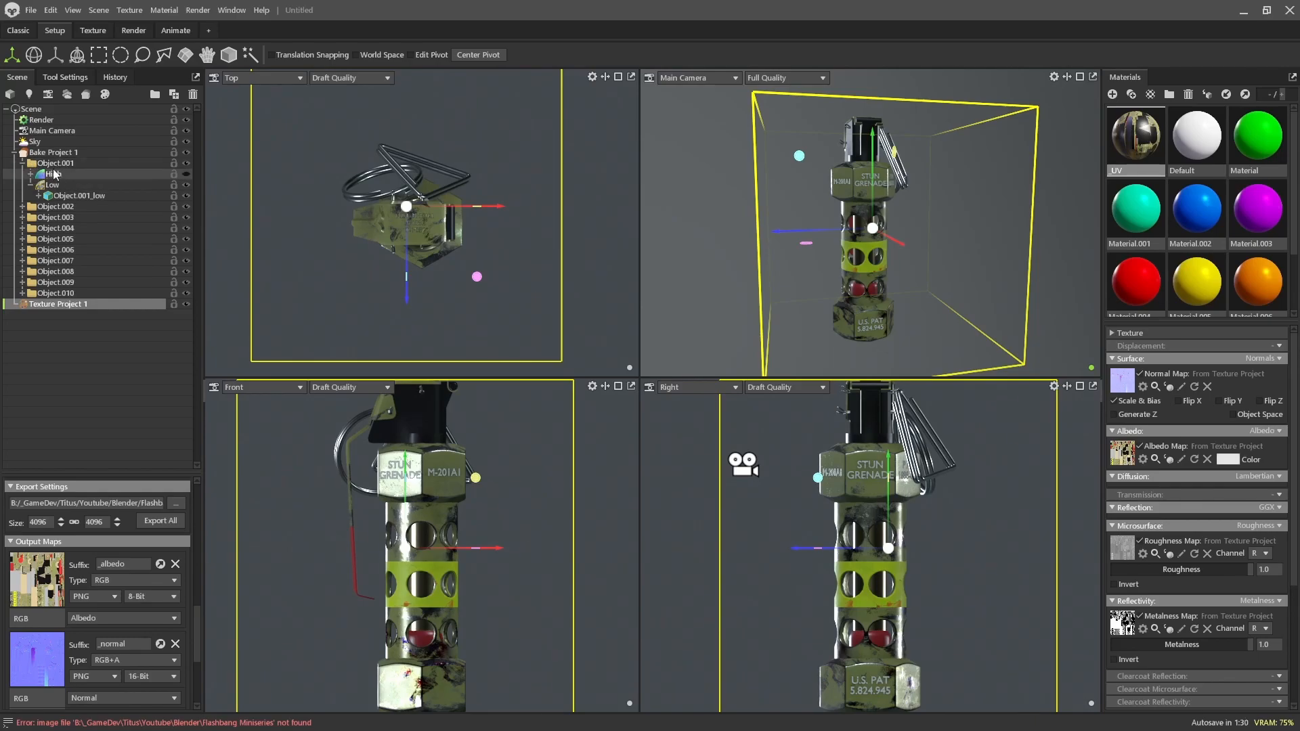
pyautogui.rightClick(54, 178)
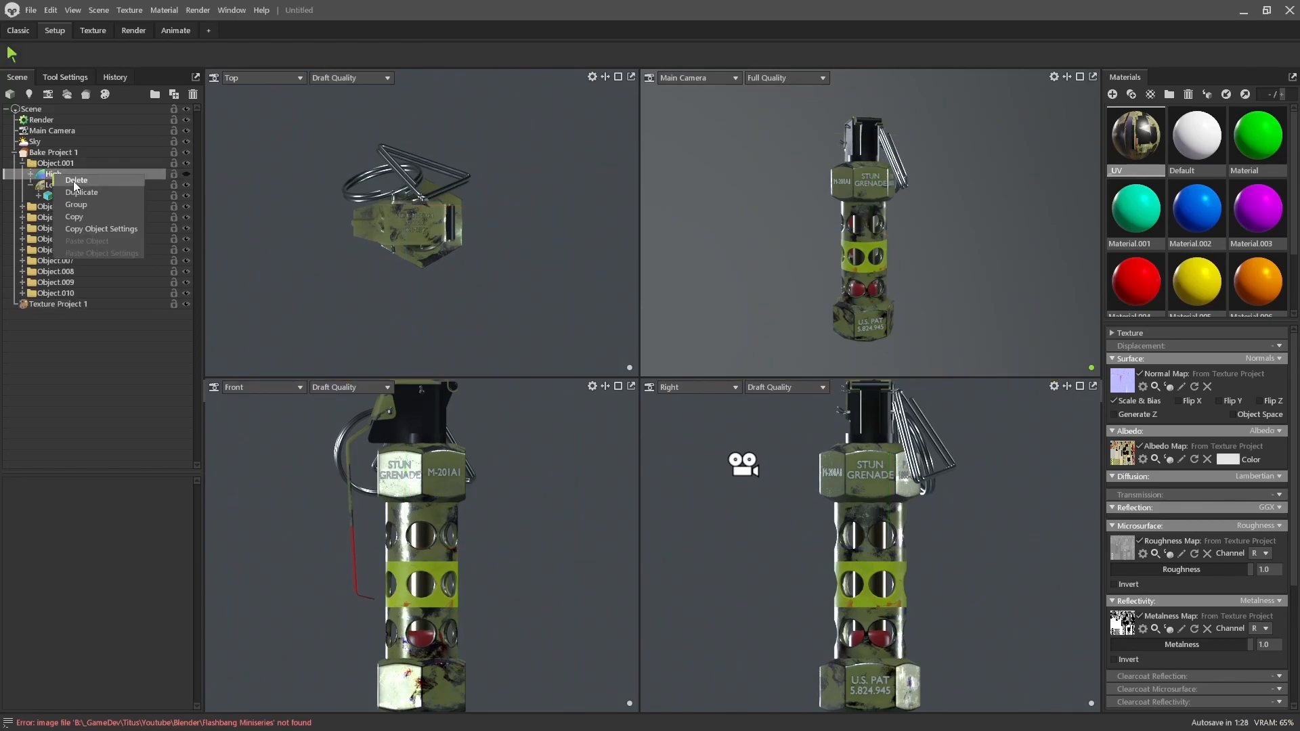
pyautogui.click(76, 180)
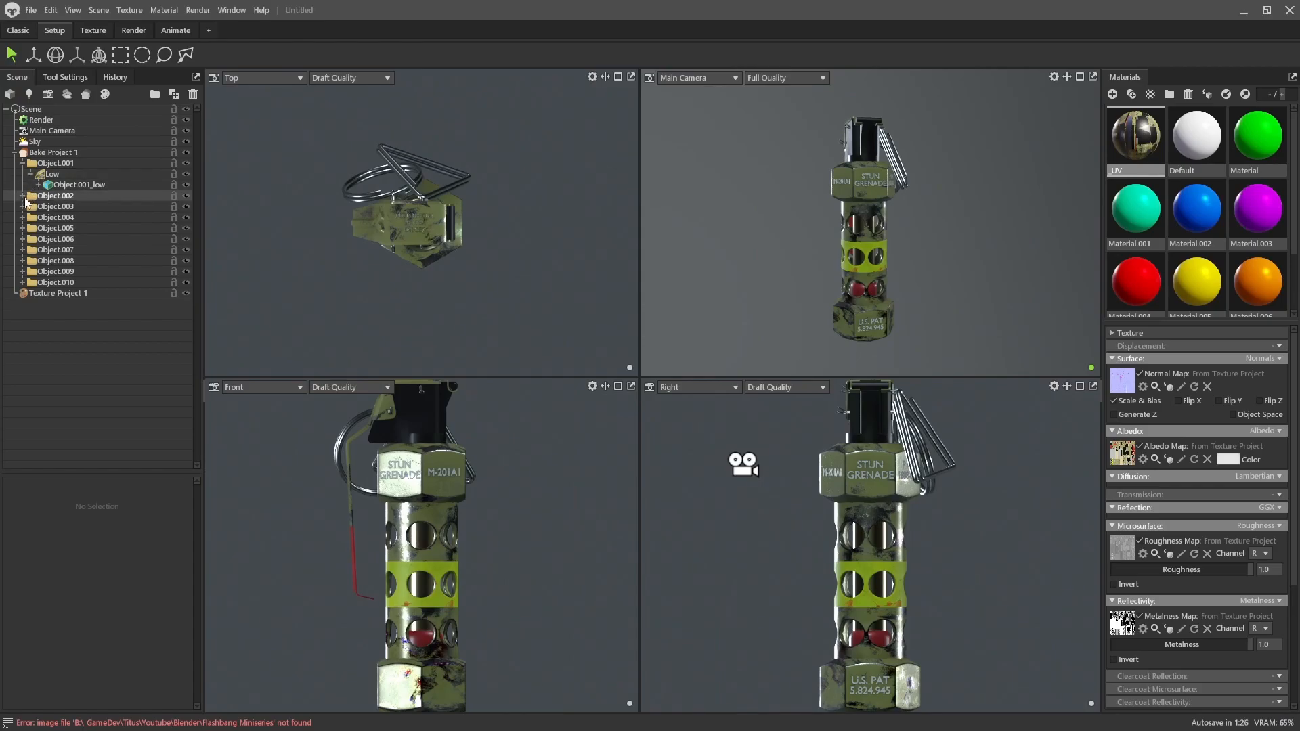
pyautogui.click(23, 195)
pyautogui.click(31, 207)
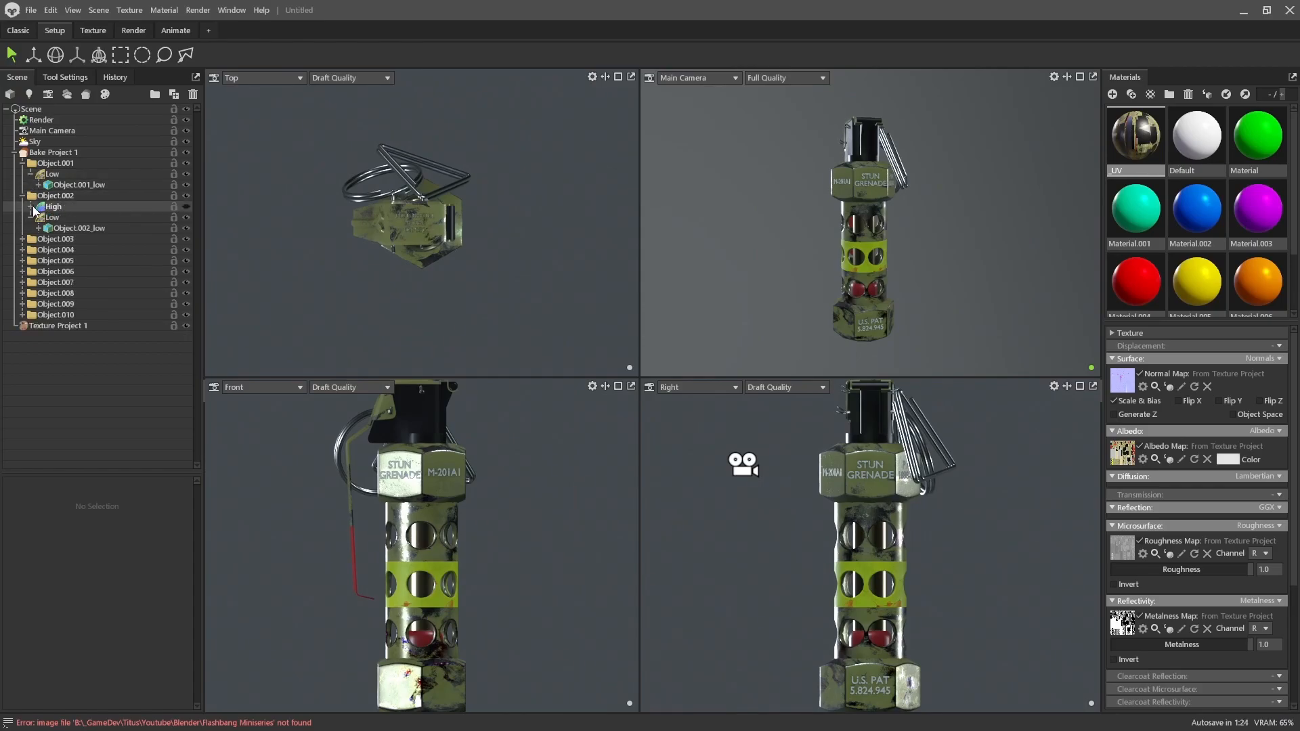
pyautogui.rightClick(51, 207)
pyautogui.click(73, 209)
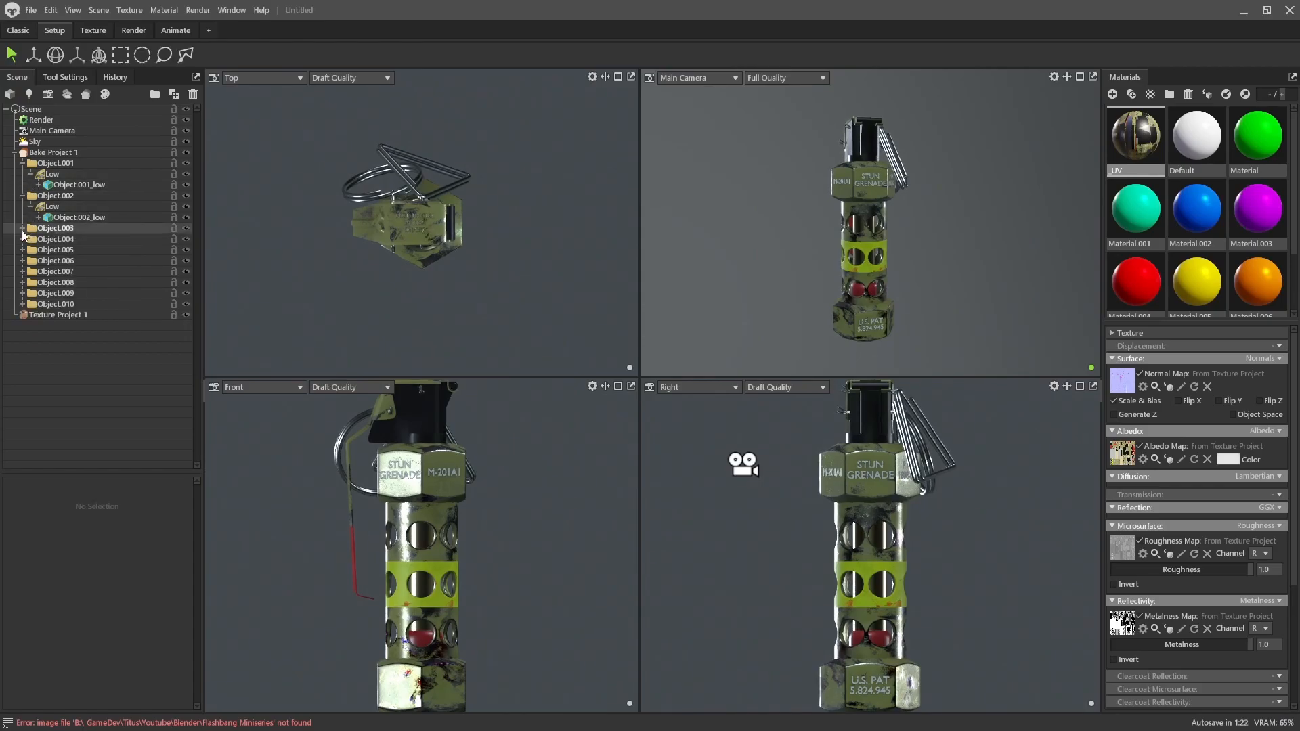
# - Delete the High groups of Object.003, Object.004 and Object.005 from the bake project
pyautogui.click(23, 228)
pyautogui.rightClick(49, 241)
pyautogui.click(73, 245)
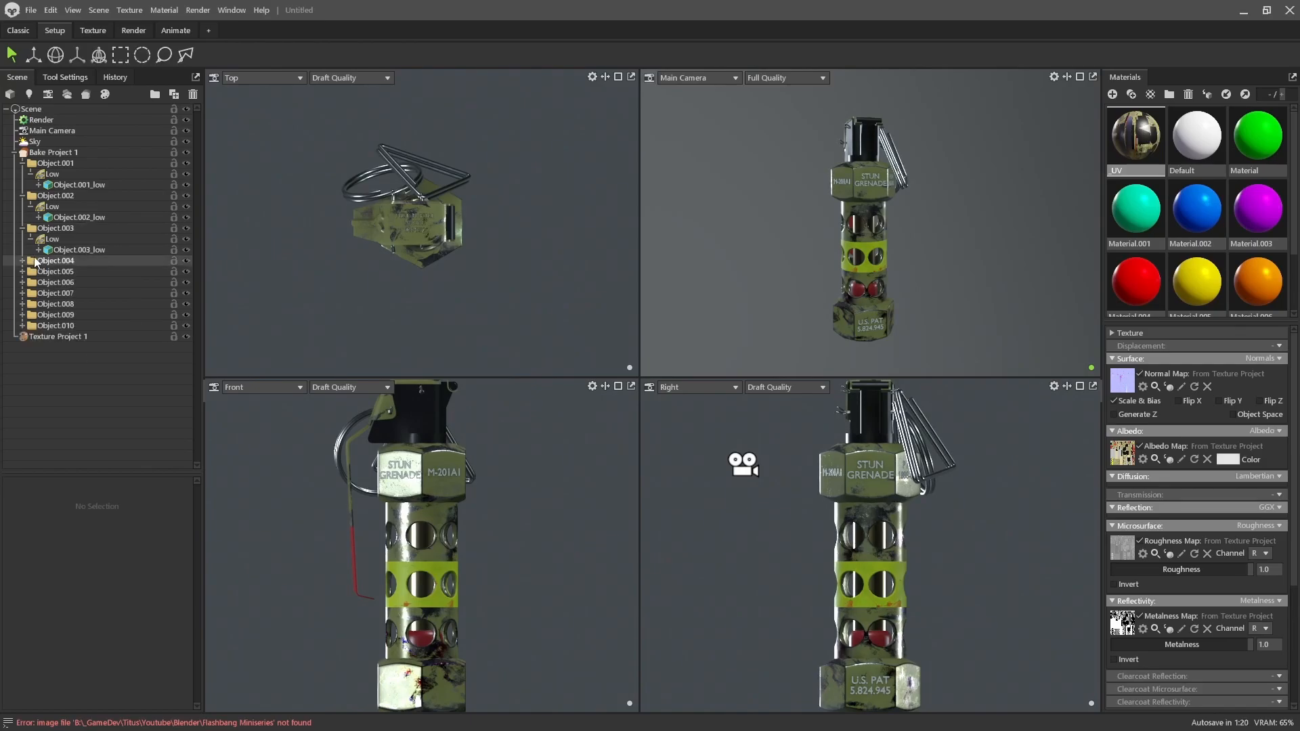
pyautogui.click(23, 260)
pyautogui.rightClick(51, 271)
pyautogui.click(74, 276)
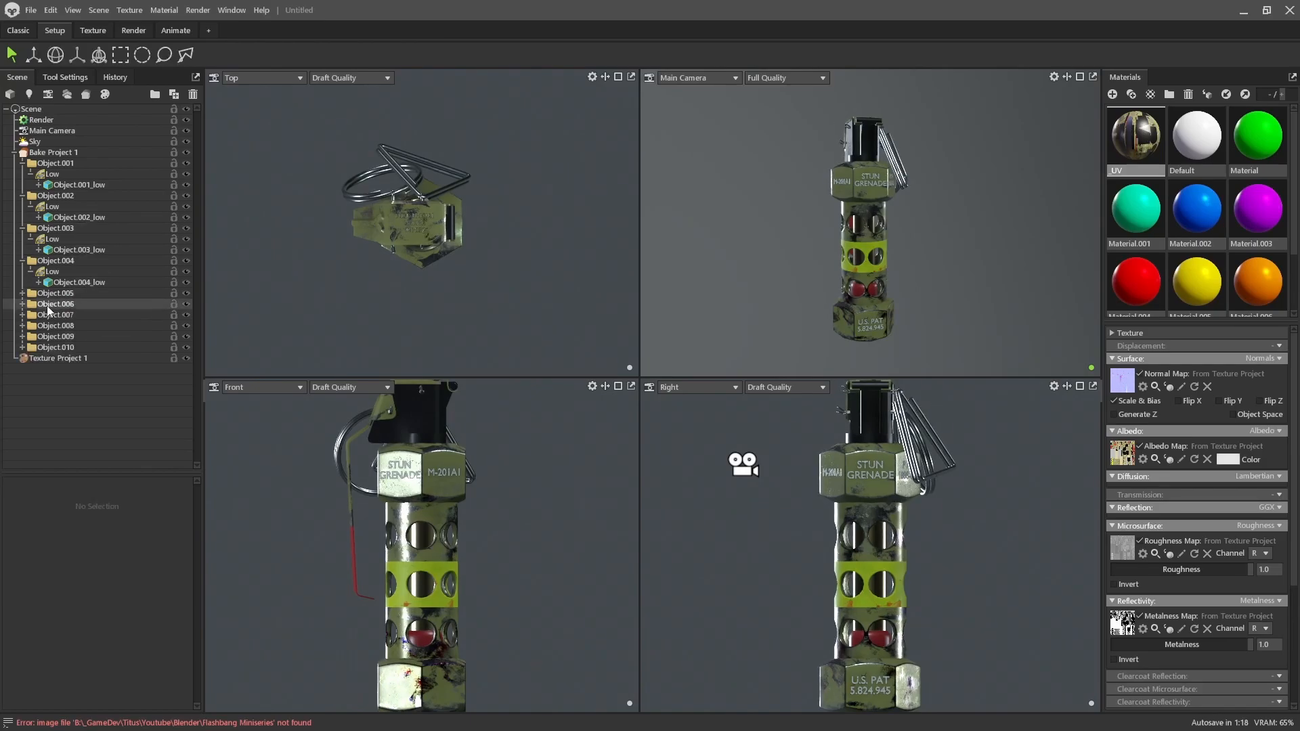
pyautogui.click(23, 293)
pyautogui.rightClick(50, 304)
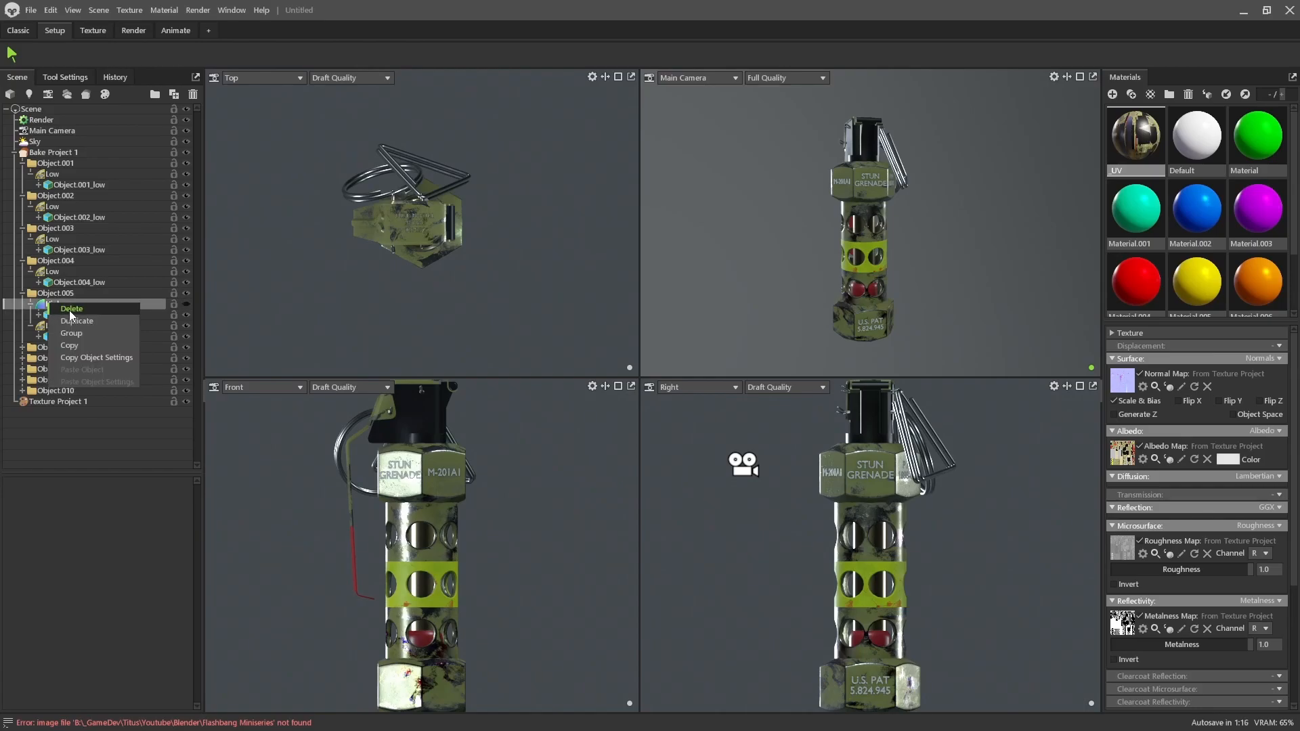
pyautogui.click(73, 308)
# - Delete the High groups of Object.006, Object.007 and Object.008 from the bake project
pyautogui.click(23, 326)
pyautogui.rightClick(50, 336)
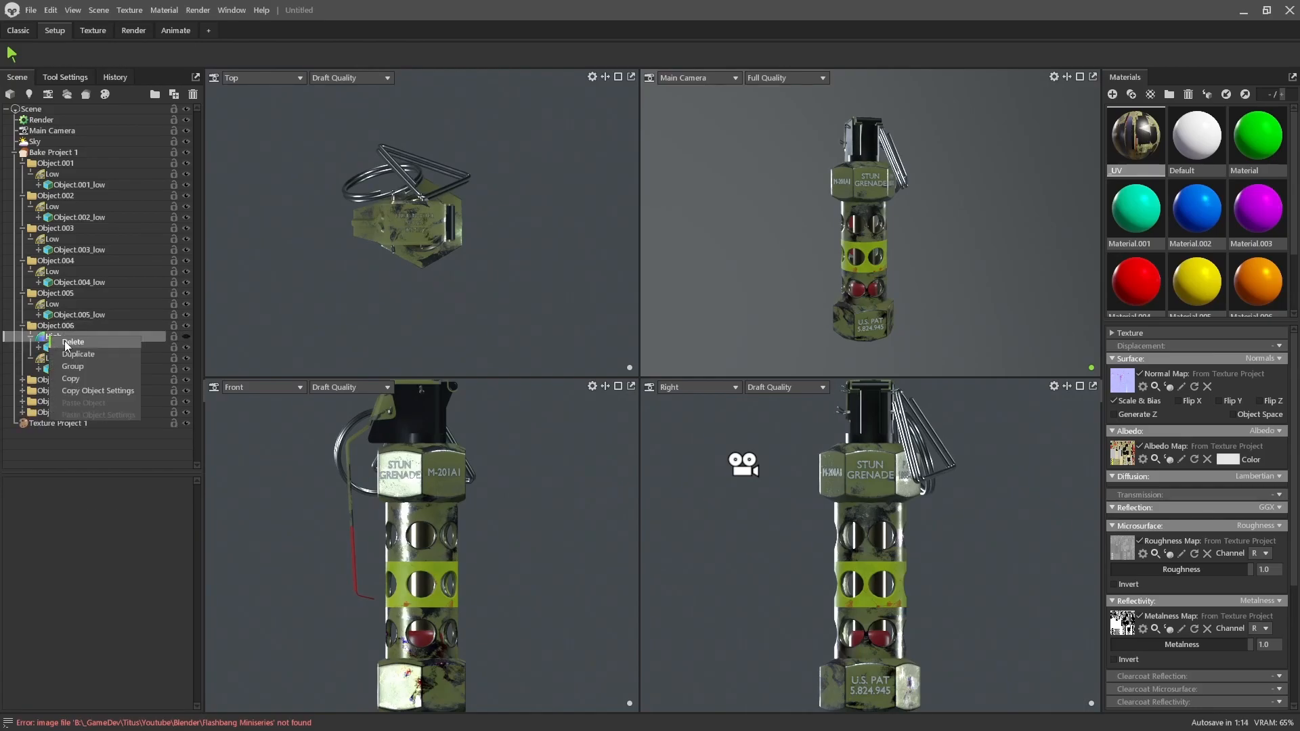
pyautogui.click(73, 341)
pyautogui.click(23, 358)
pyautogui.rightClick(51, 369)
pyautogui.click(74, 373)
pyautogui.click(23, 391)
pyautogui.rightClick(51, 402)
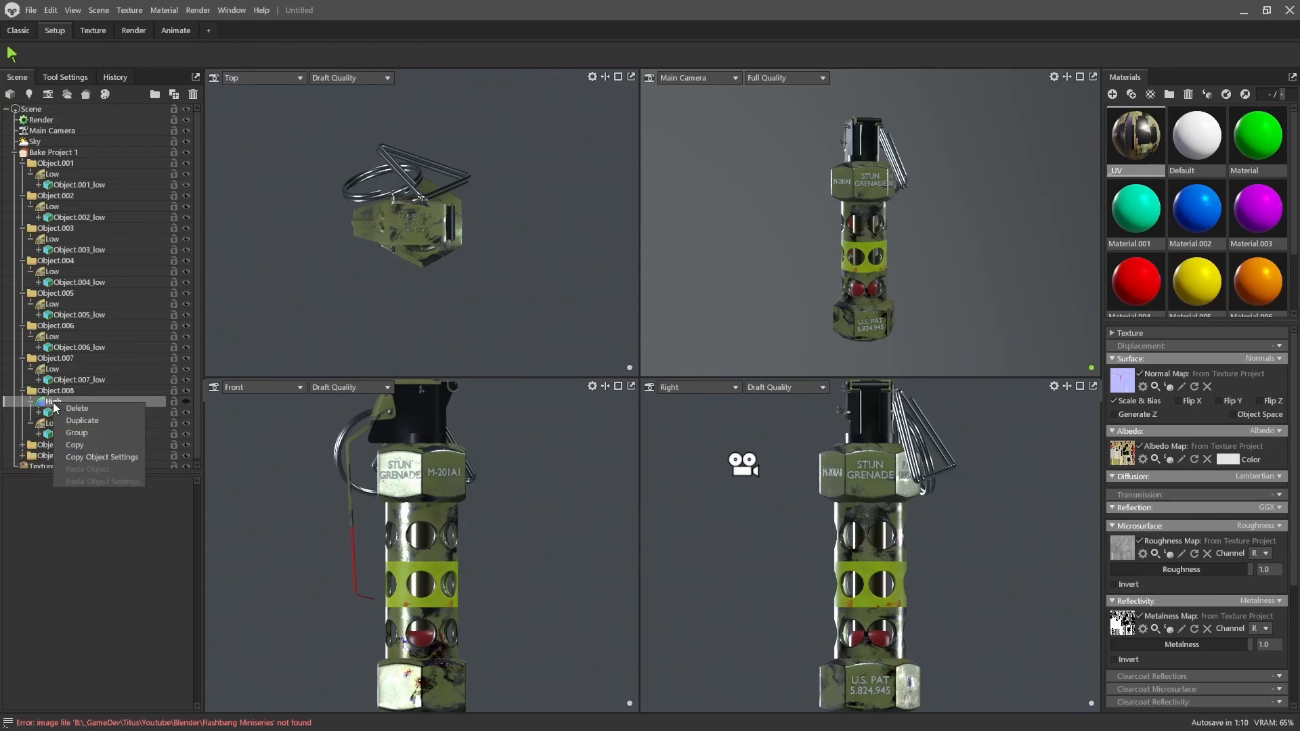
pyautogui.click(74, 406)
# - Delete the High groups of Object.009 and Object.010, and collapse Bake Project 1 in the scene tree
pyautogui.click(23, 423)
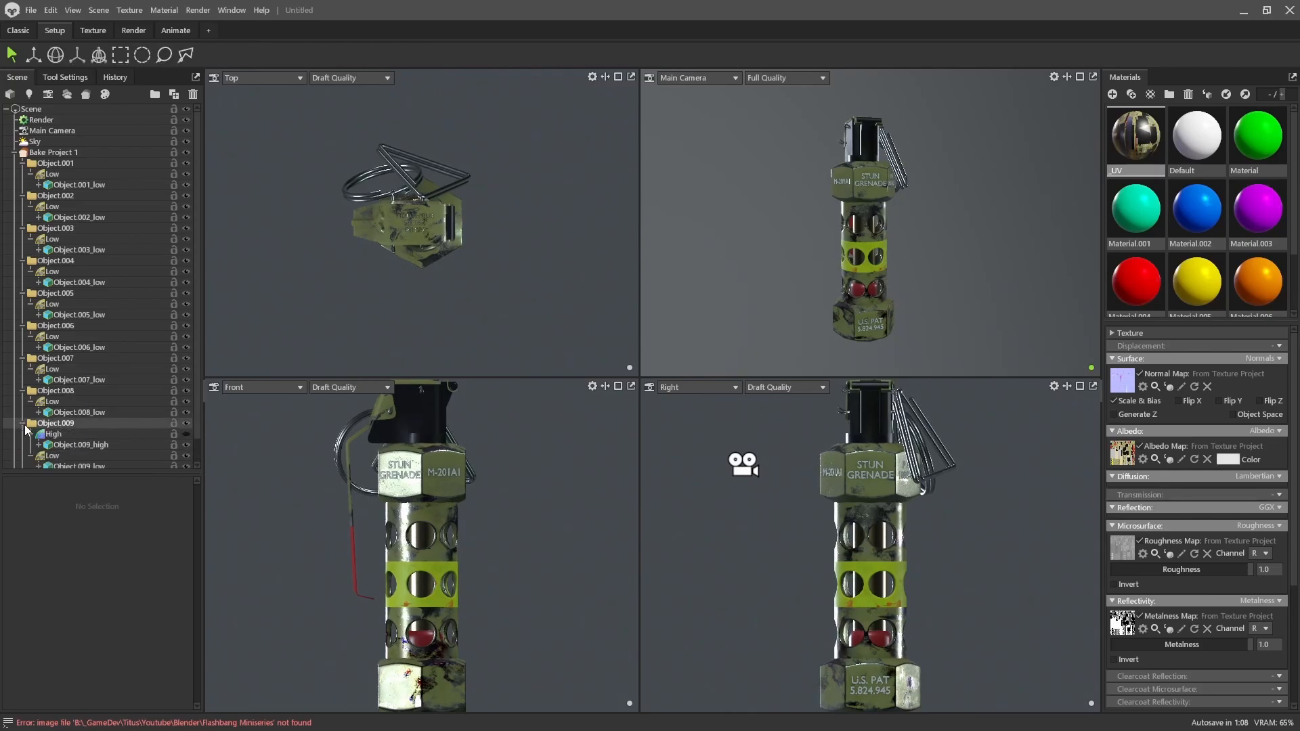
pyautogui.rightClick(52, 434)
pyautogui.click(73, 438)
pyautogui.click(23, 456)
pyautogui.scroll(-2, 34, 455)
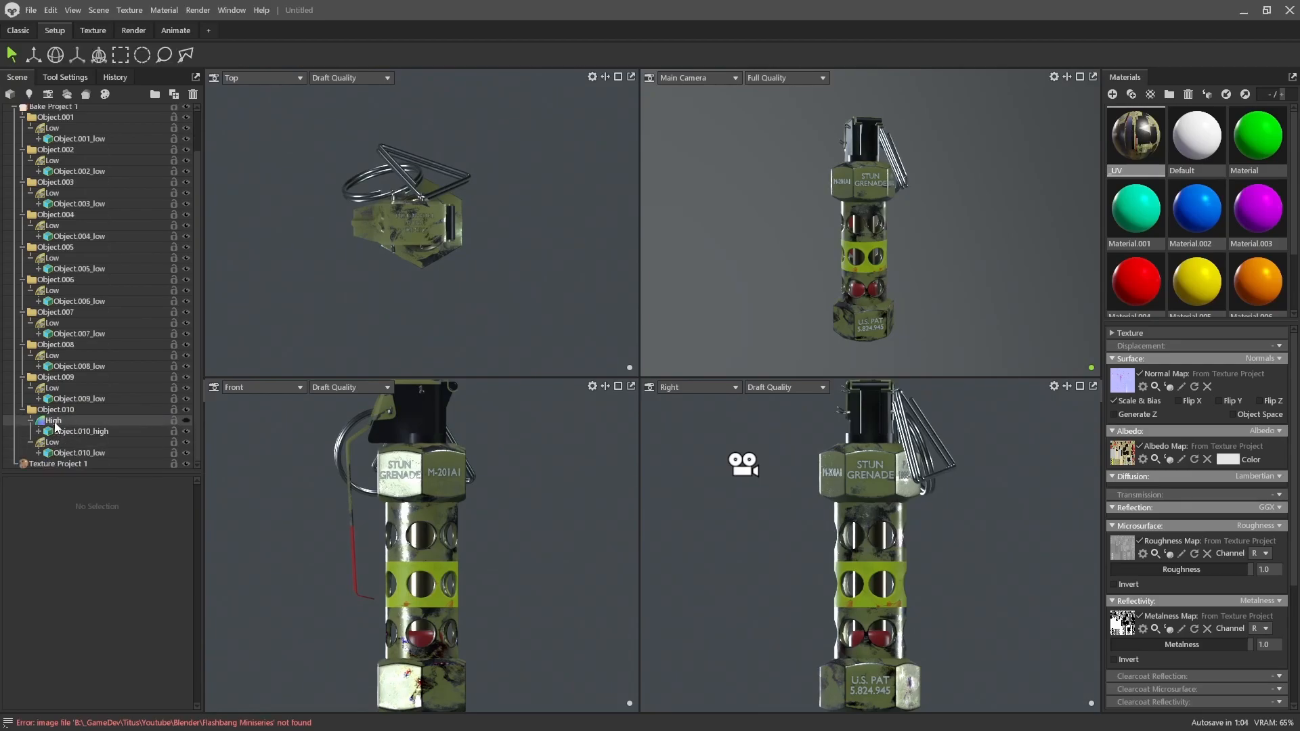
pyautogui.rightClick(55, 423)
pyautogui.click(78, 426)
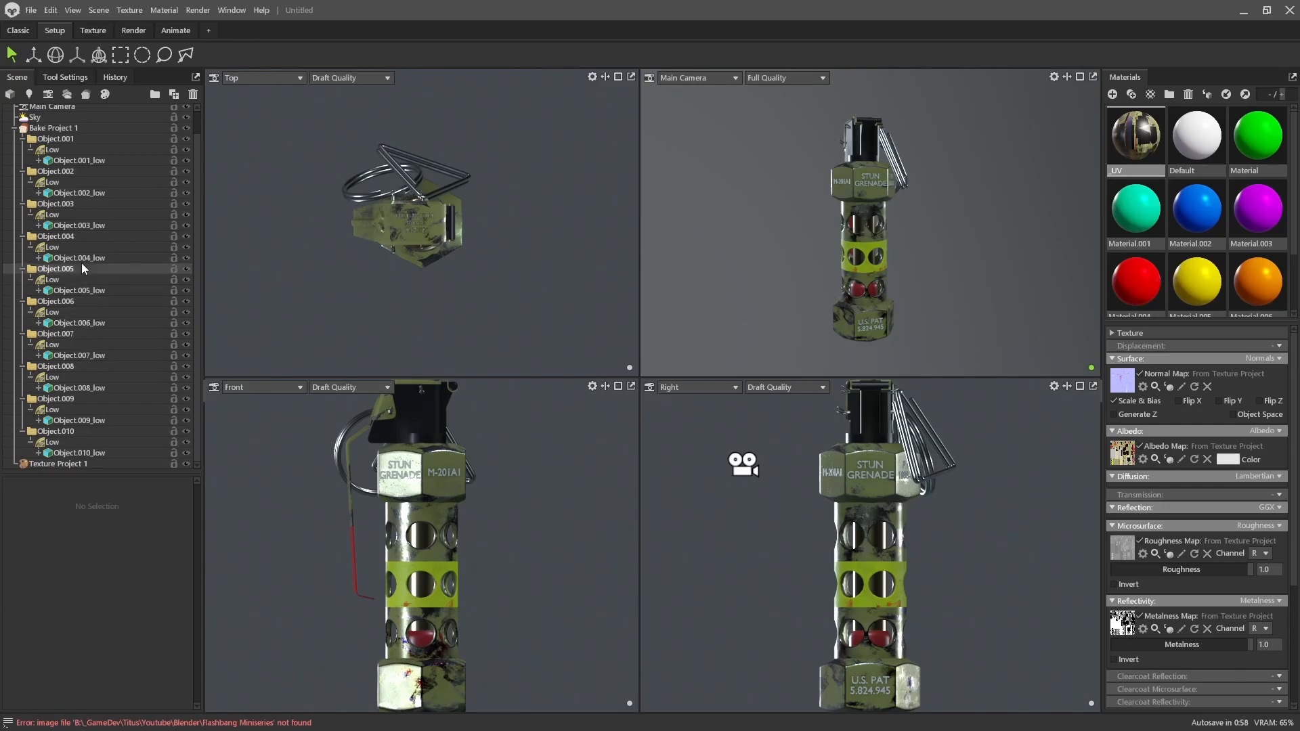
pyautogui.click(15, 129)
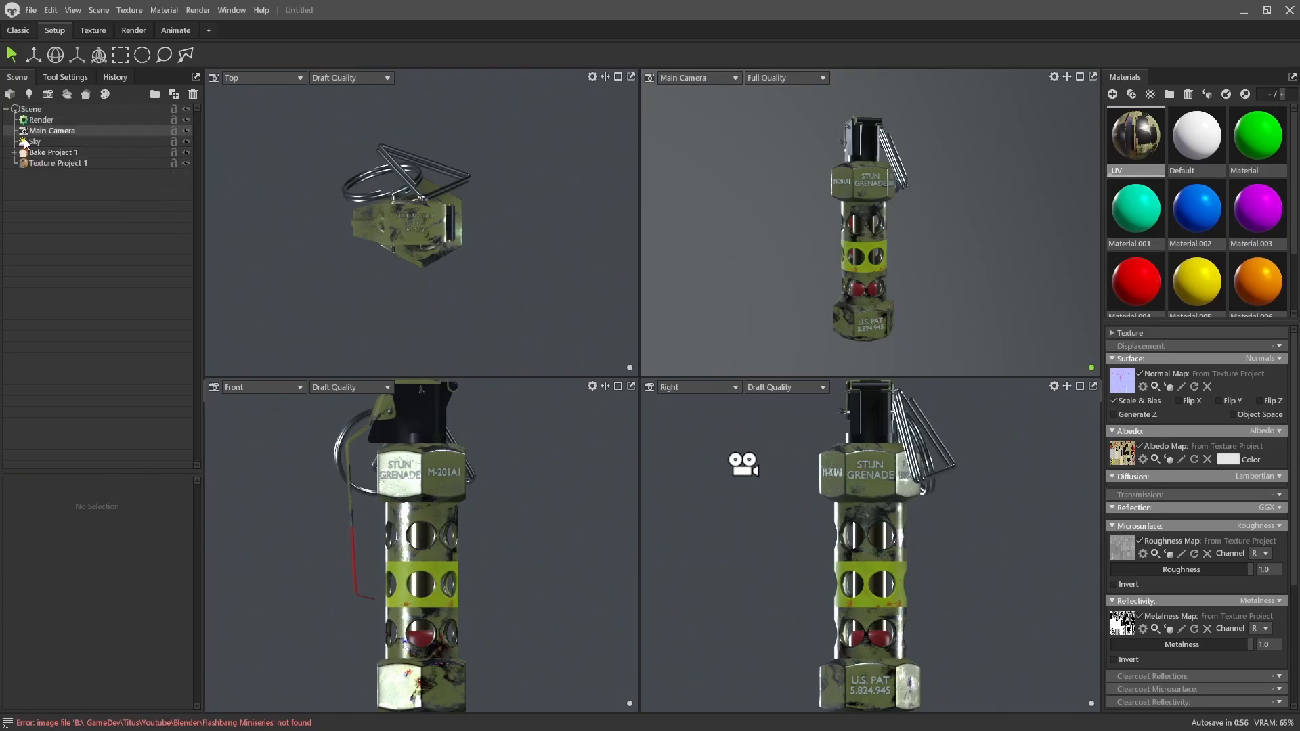
# - Switch to the Classic workspace and set up an FBX scene export named Flashbang_UE_Final in the bake folder
pyautogui.click(18, 30)
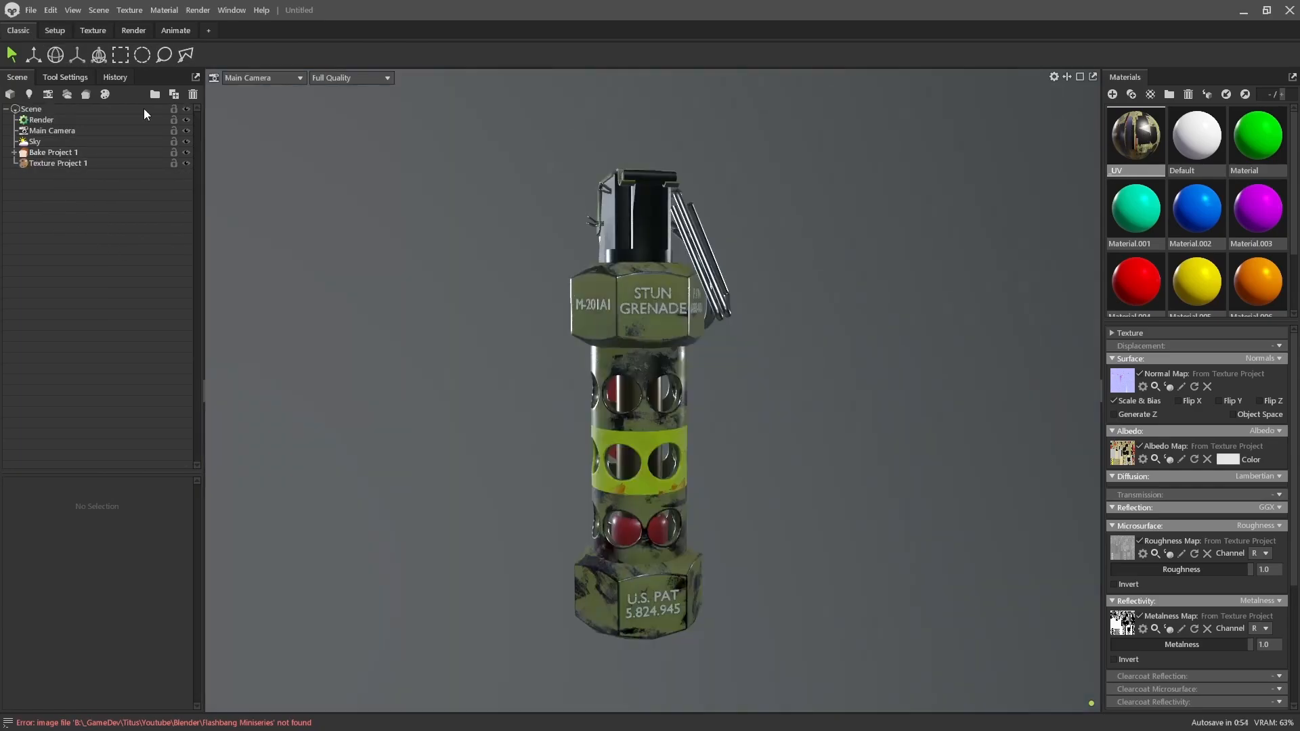
pyautogui.moveTo(648, 326); pyautogui.dragTo(805, 433)
pyautogui.click(38, 13)
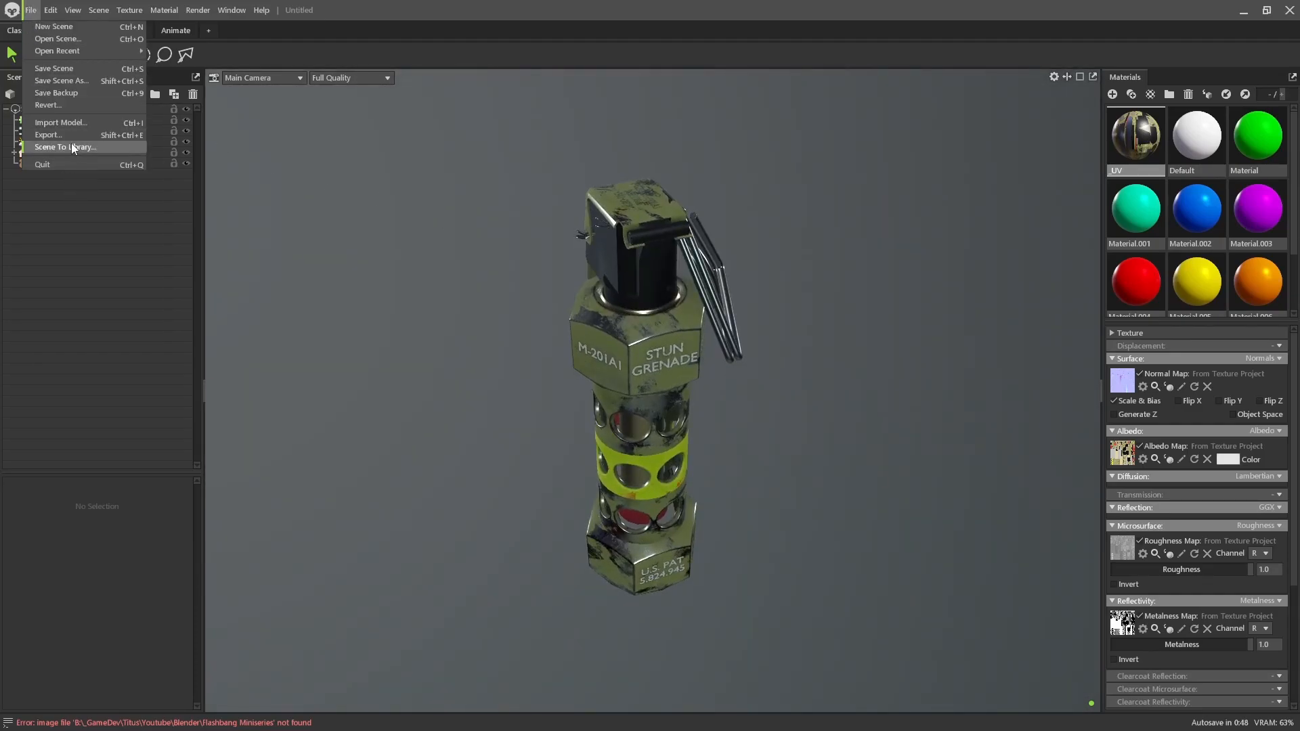
pyautogui.click(67, 134)
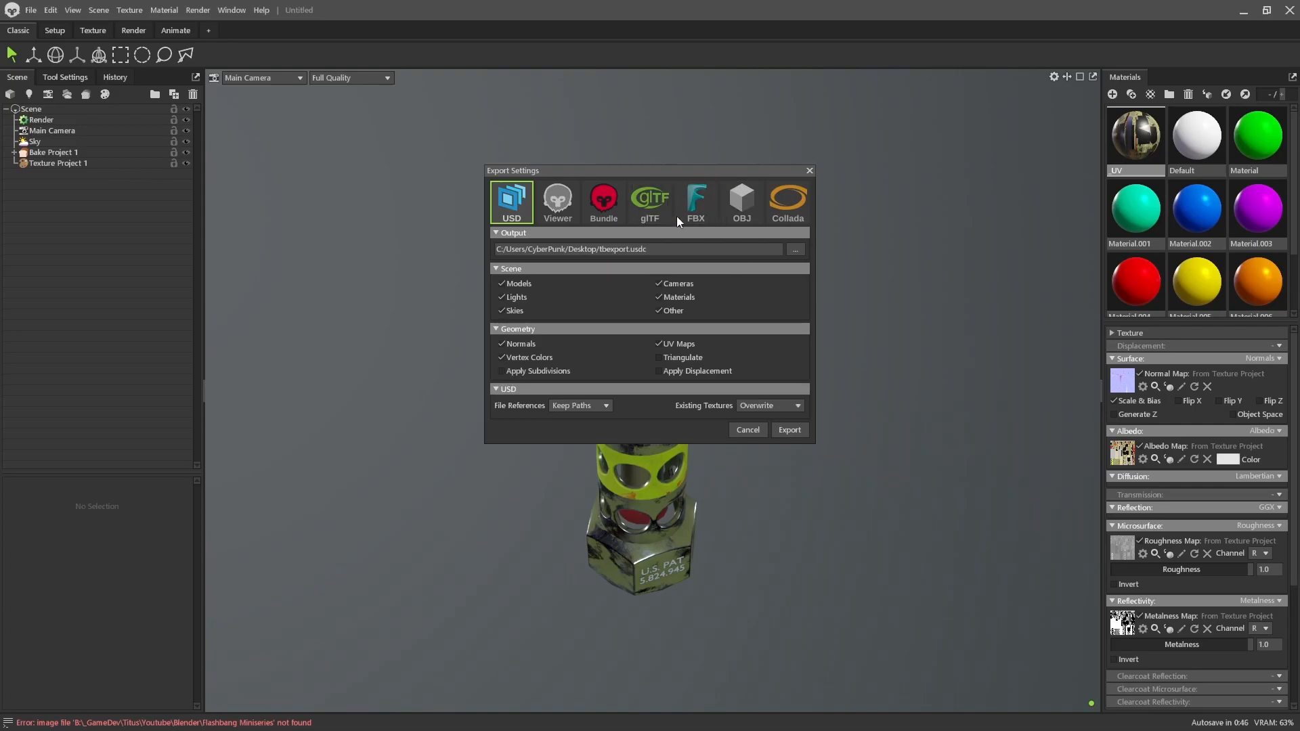
pyautogui.click(699, 201)
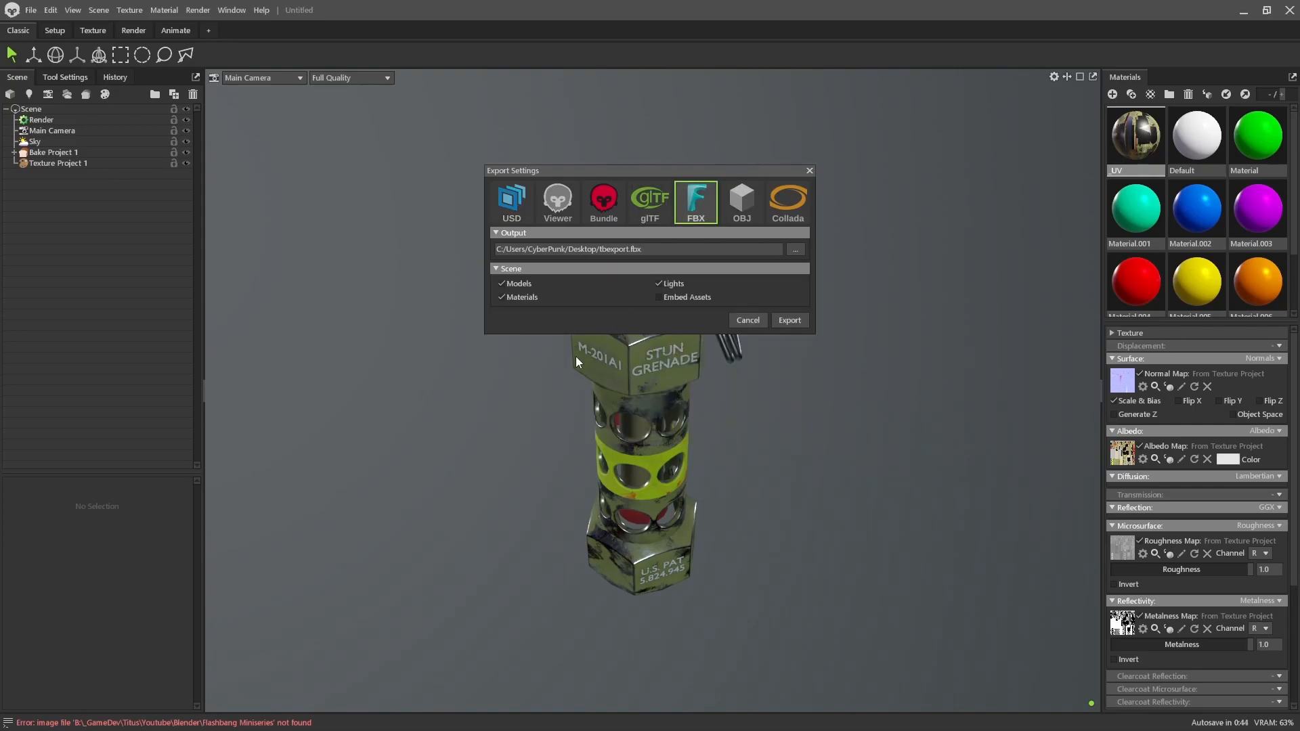
pyautogui.click(796, 250)
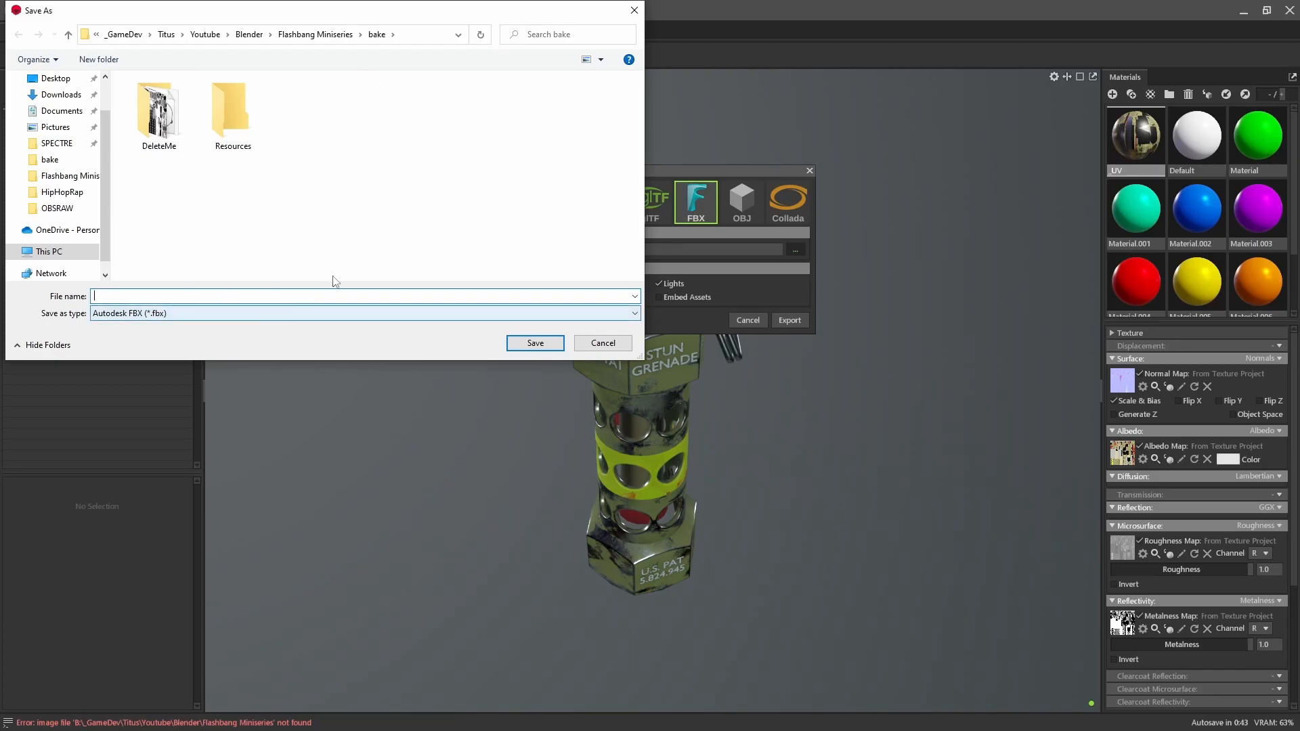
pyautogui.write('Flashb')
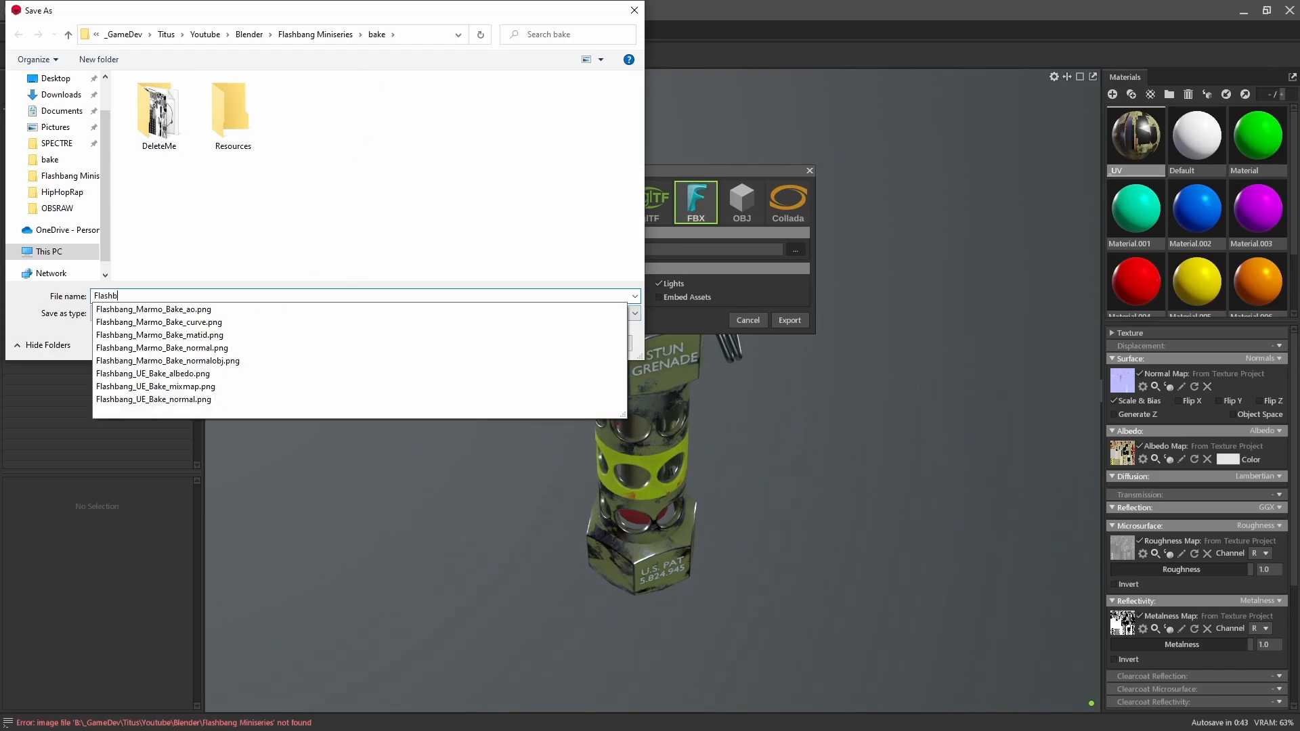
pyautogui.write('ang_UE_Final')
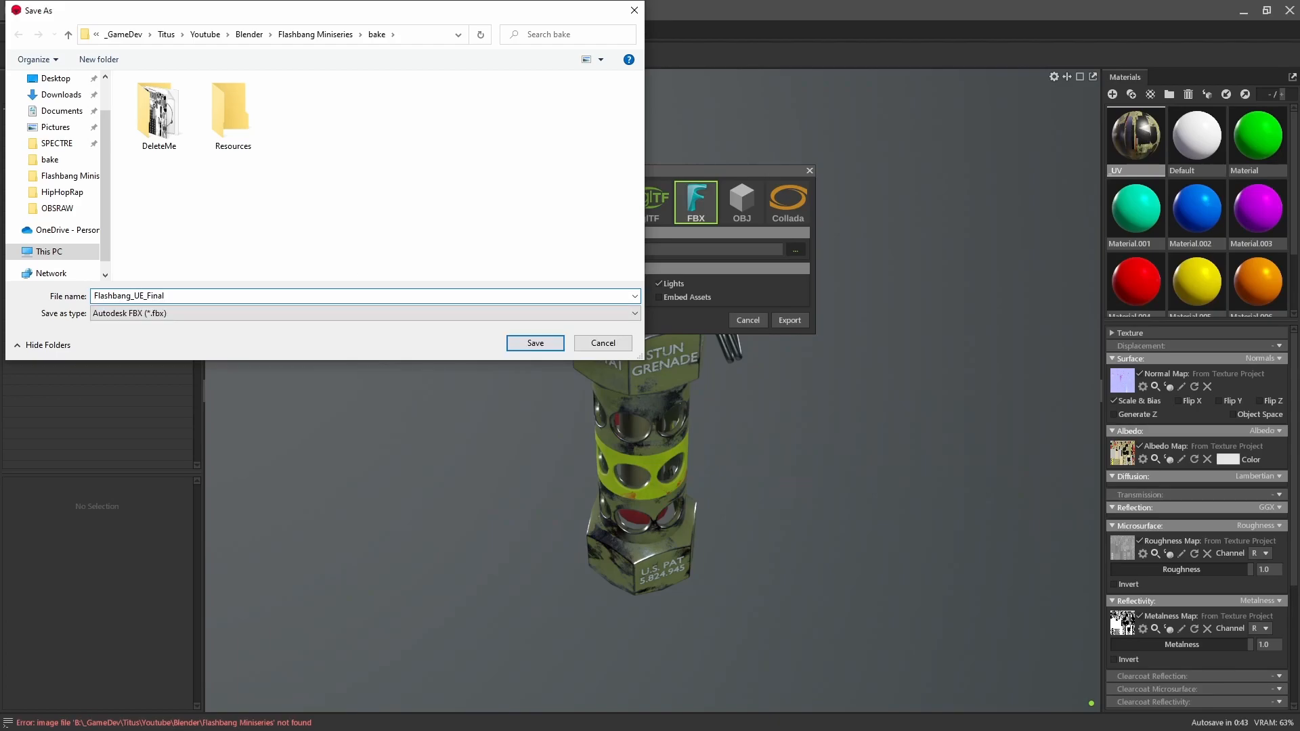
pyautogui.click(535, 343)
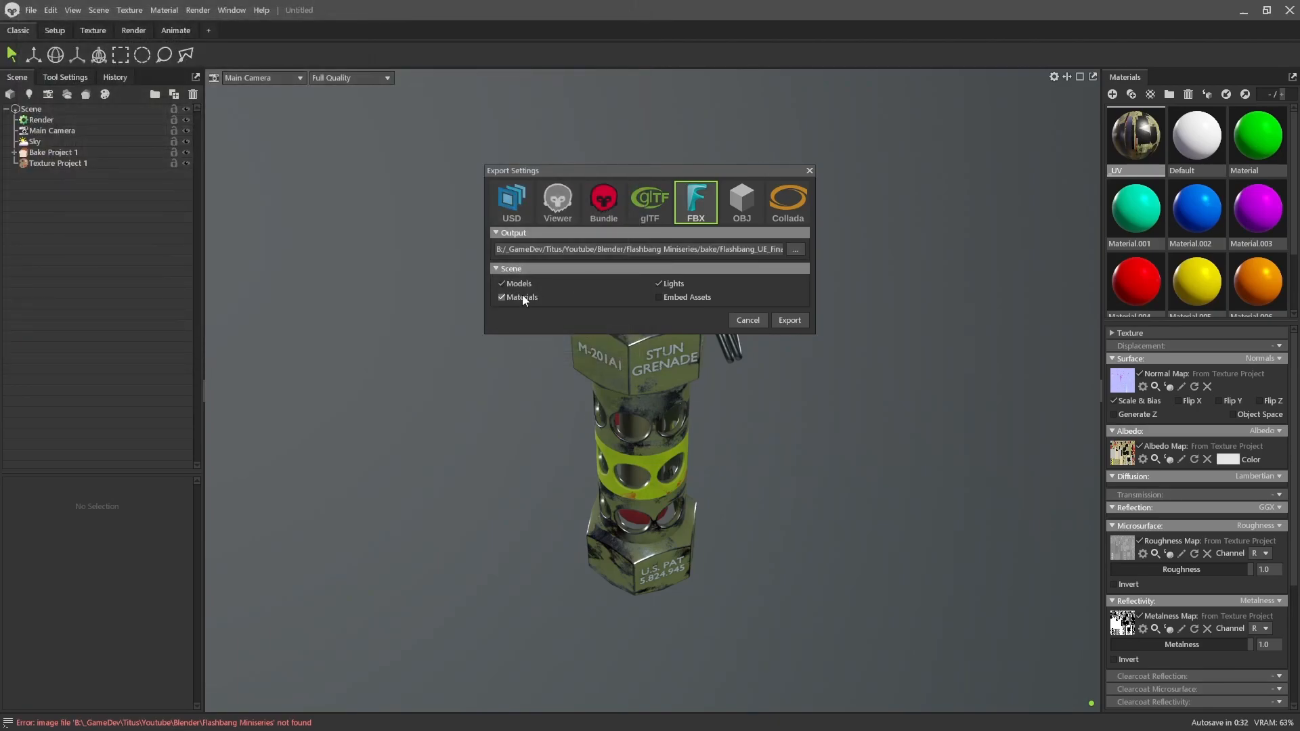
# - Exclude lights from the FBX export and export the low-poly flashbang
pyautogui.click(659, 283)
pyautogui.click(795, 324)
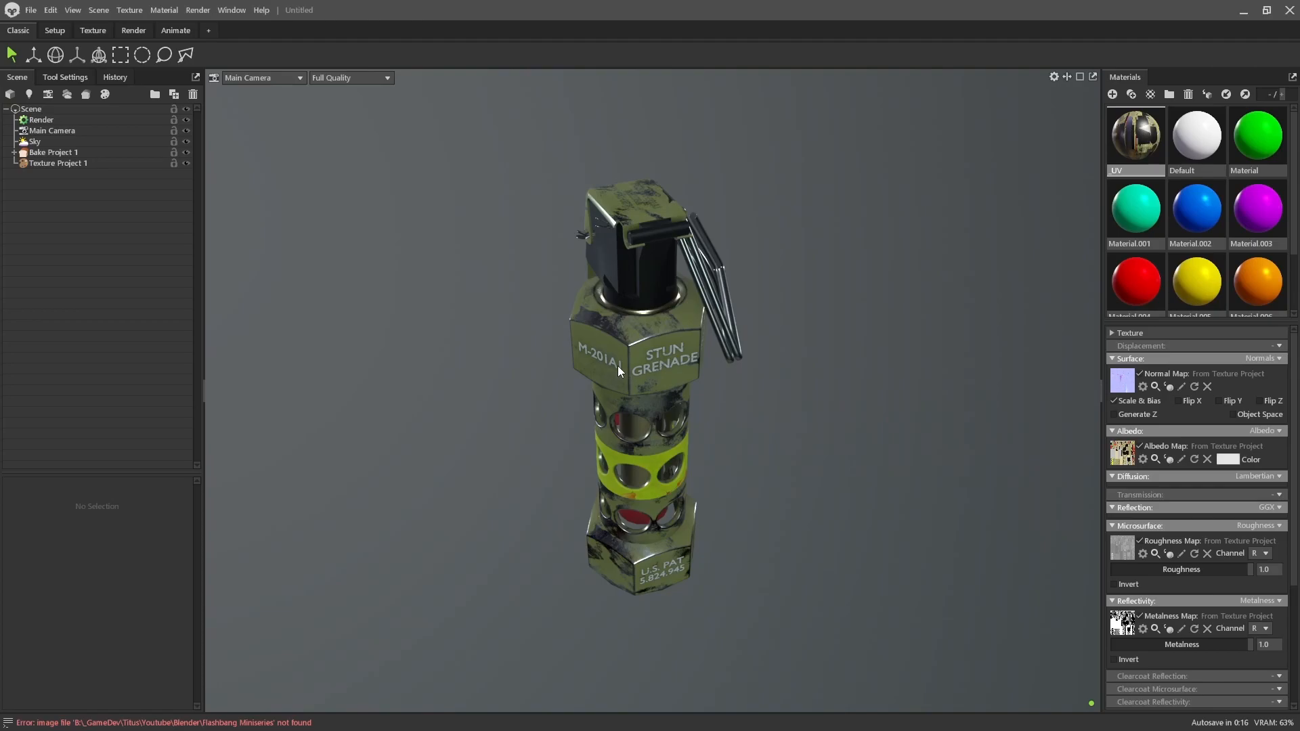
pyautogui.moveTo(767, 366); pyautogui.dragTo(588, 290)
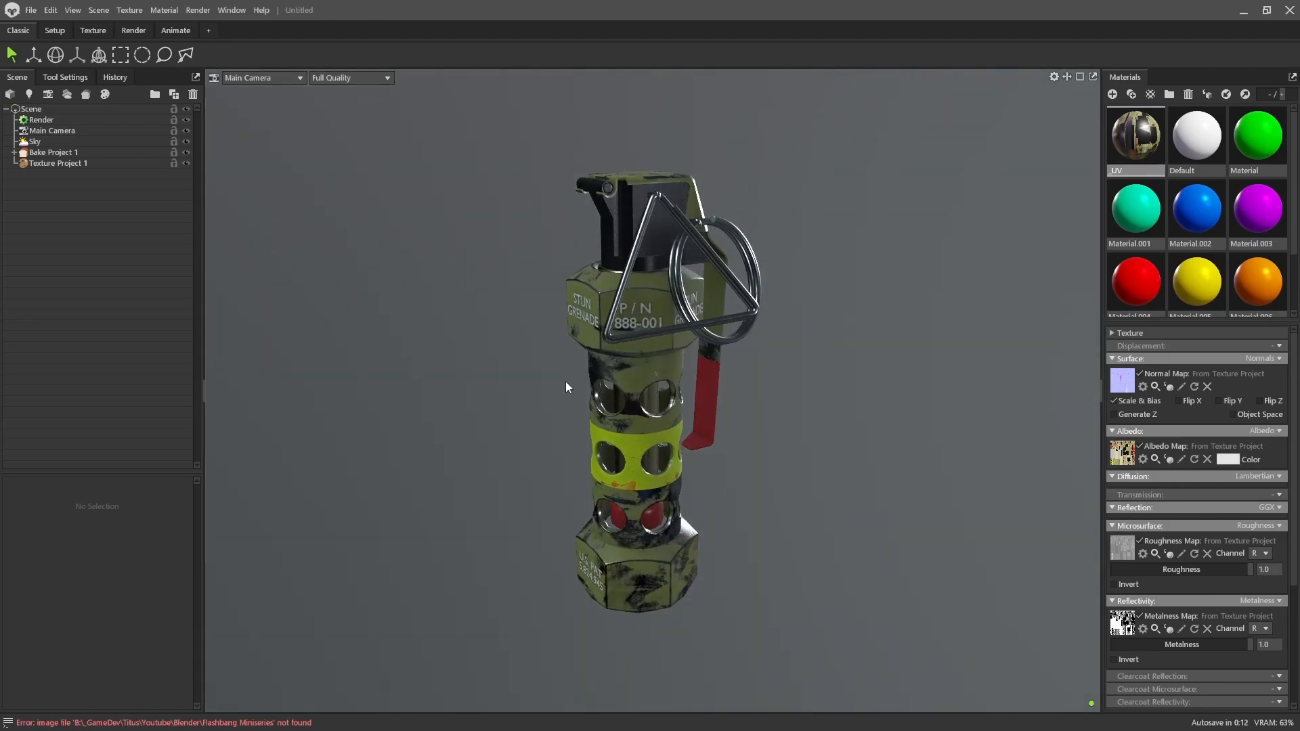